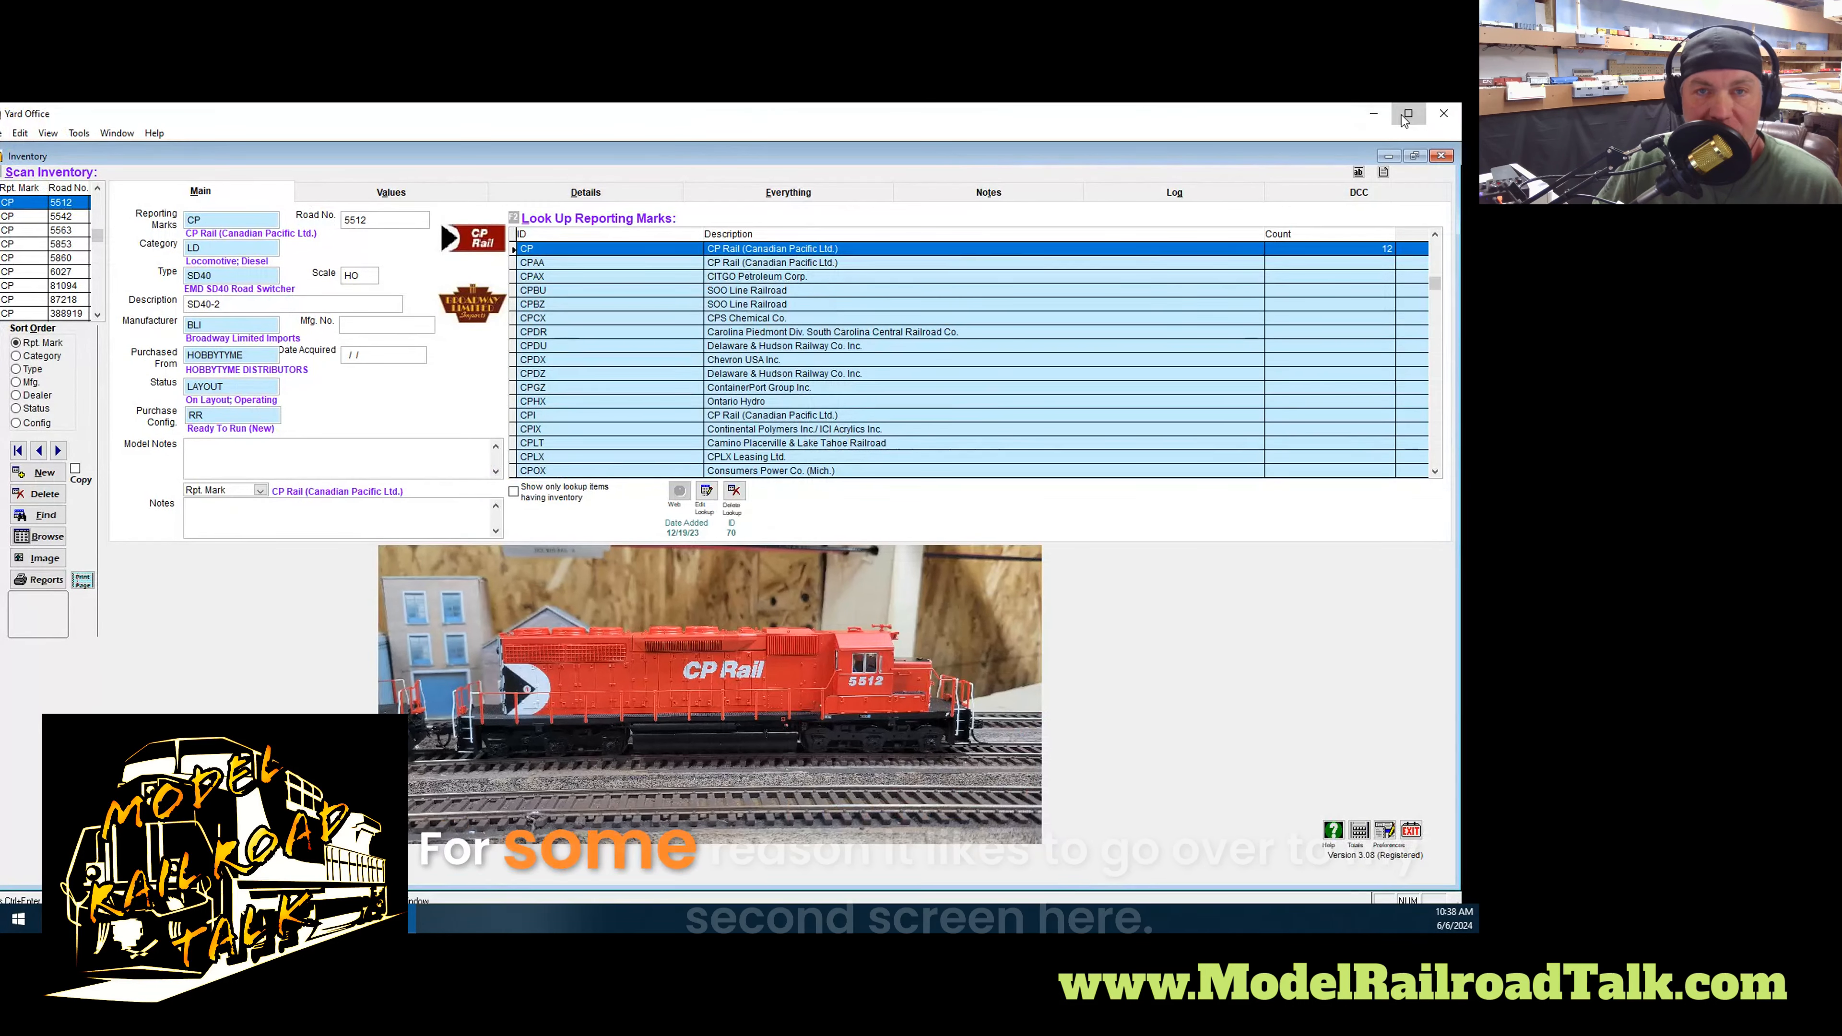
Maximize the Yard Office window
{"action": "left_click", "coordinate": [1408, 113]}
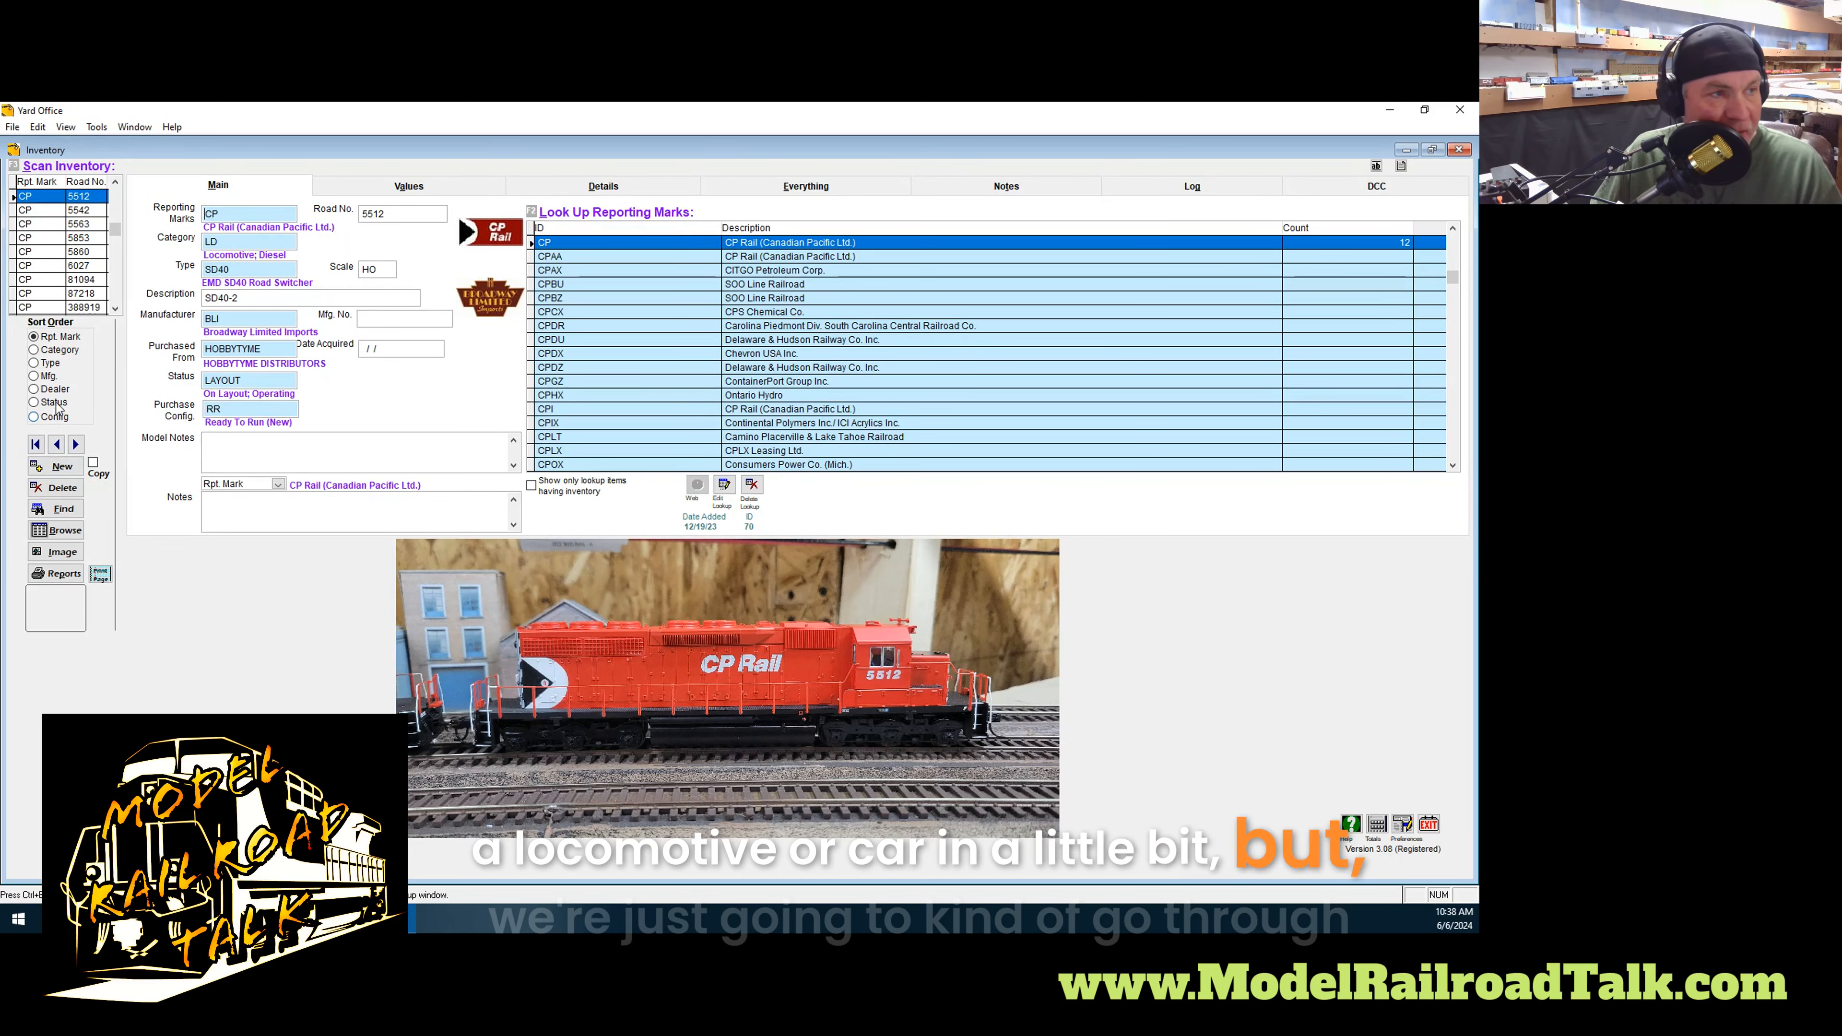
{"action": "left_click", "coordinate": [12, 127]}
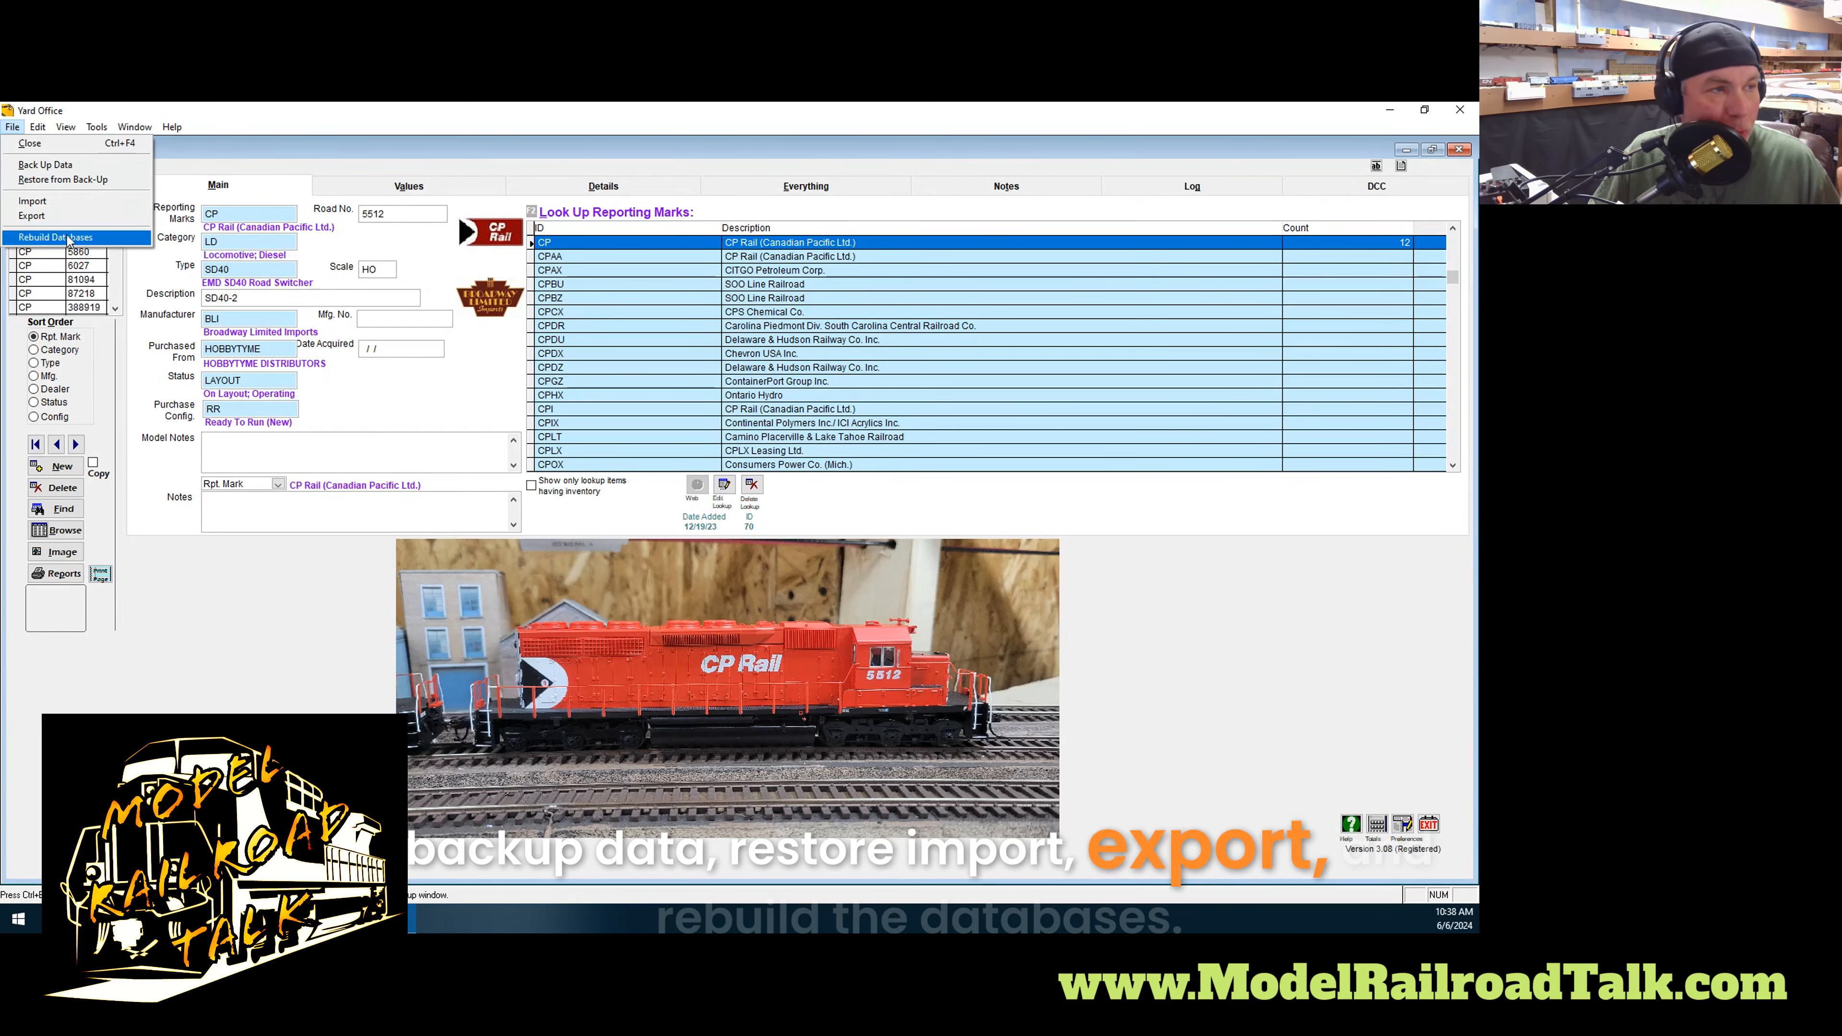
{"action": "mouse_move", "coordinate": [38, 131]}
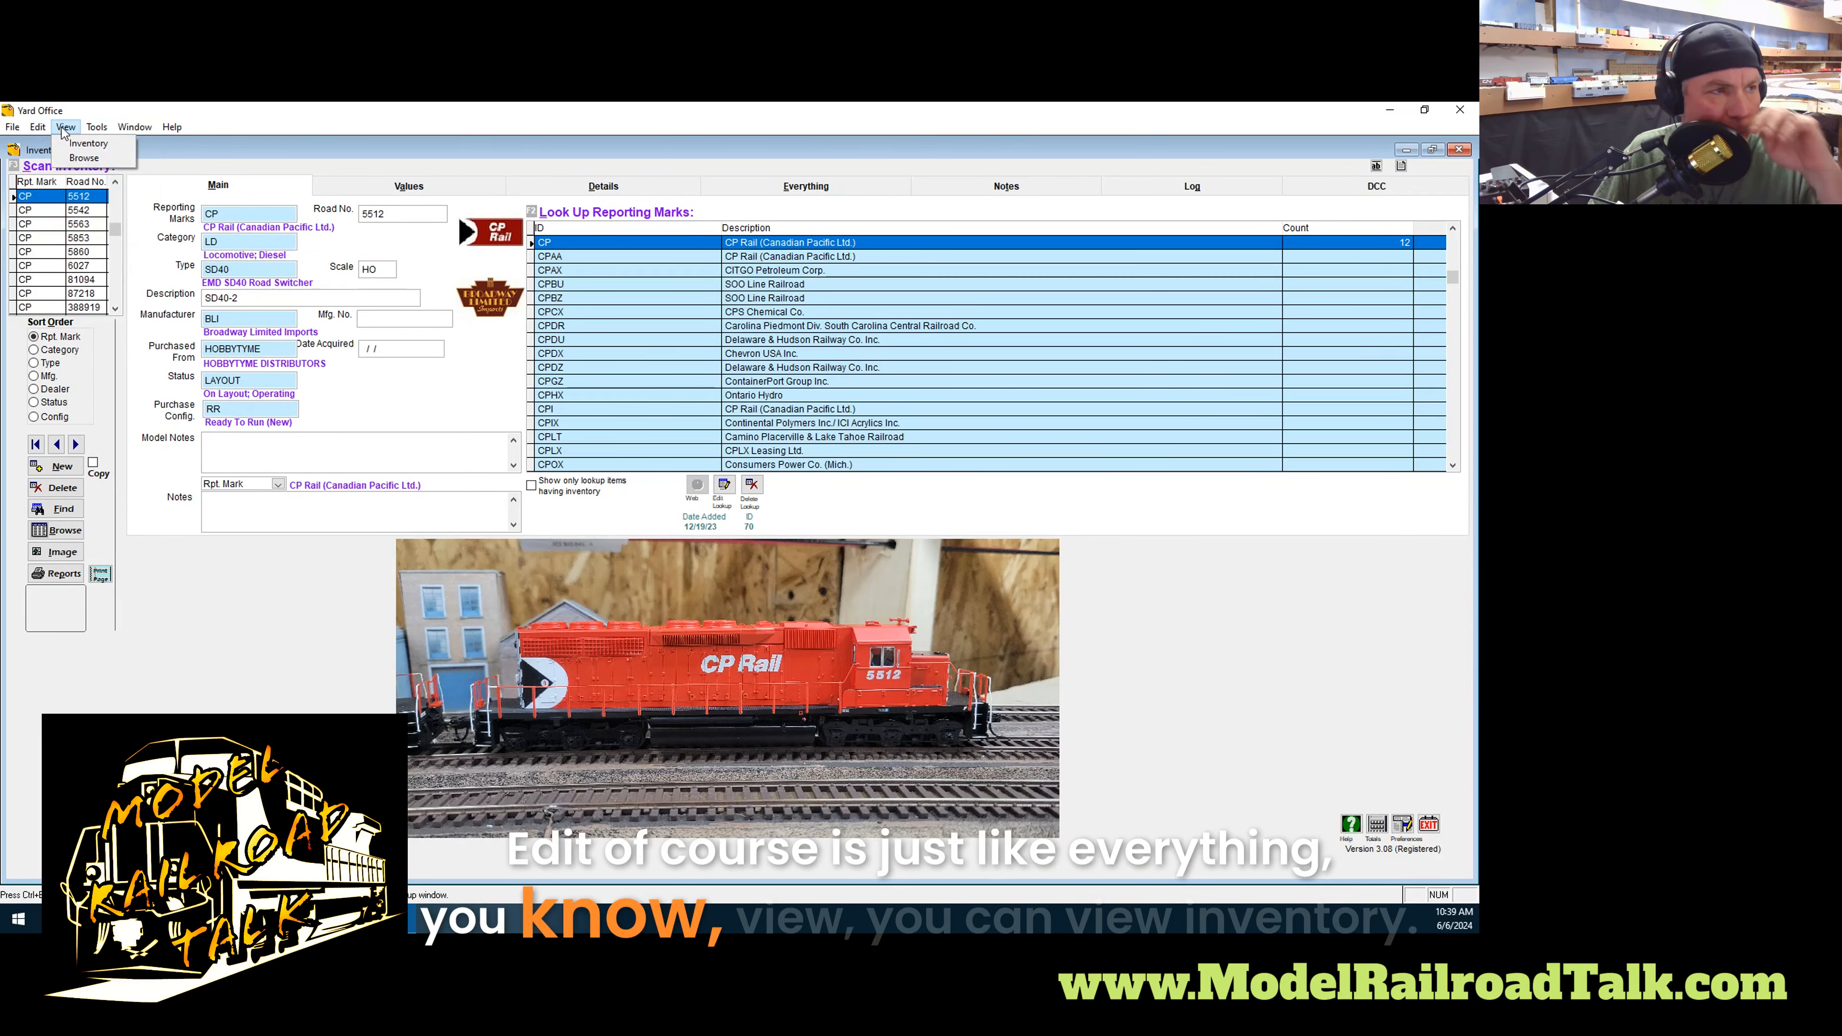
{"action": "left_click", "coordinate": [80, 144]}
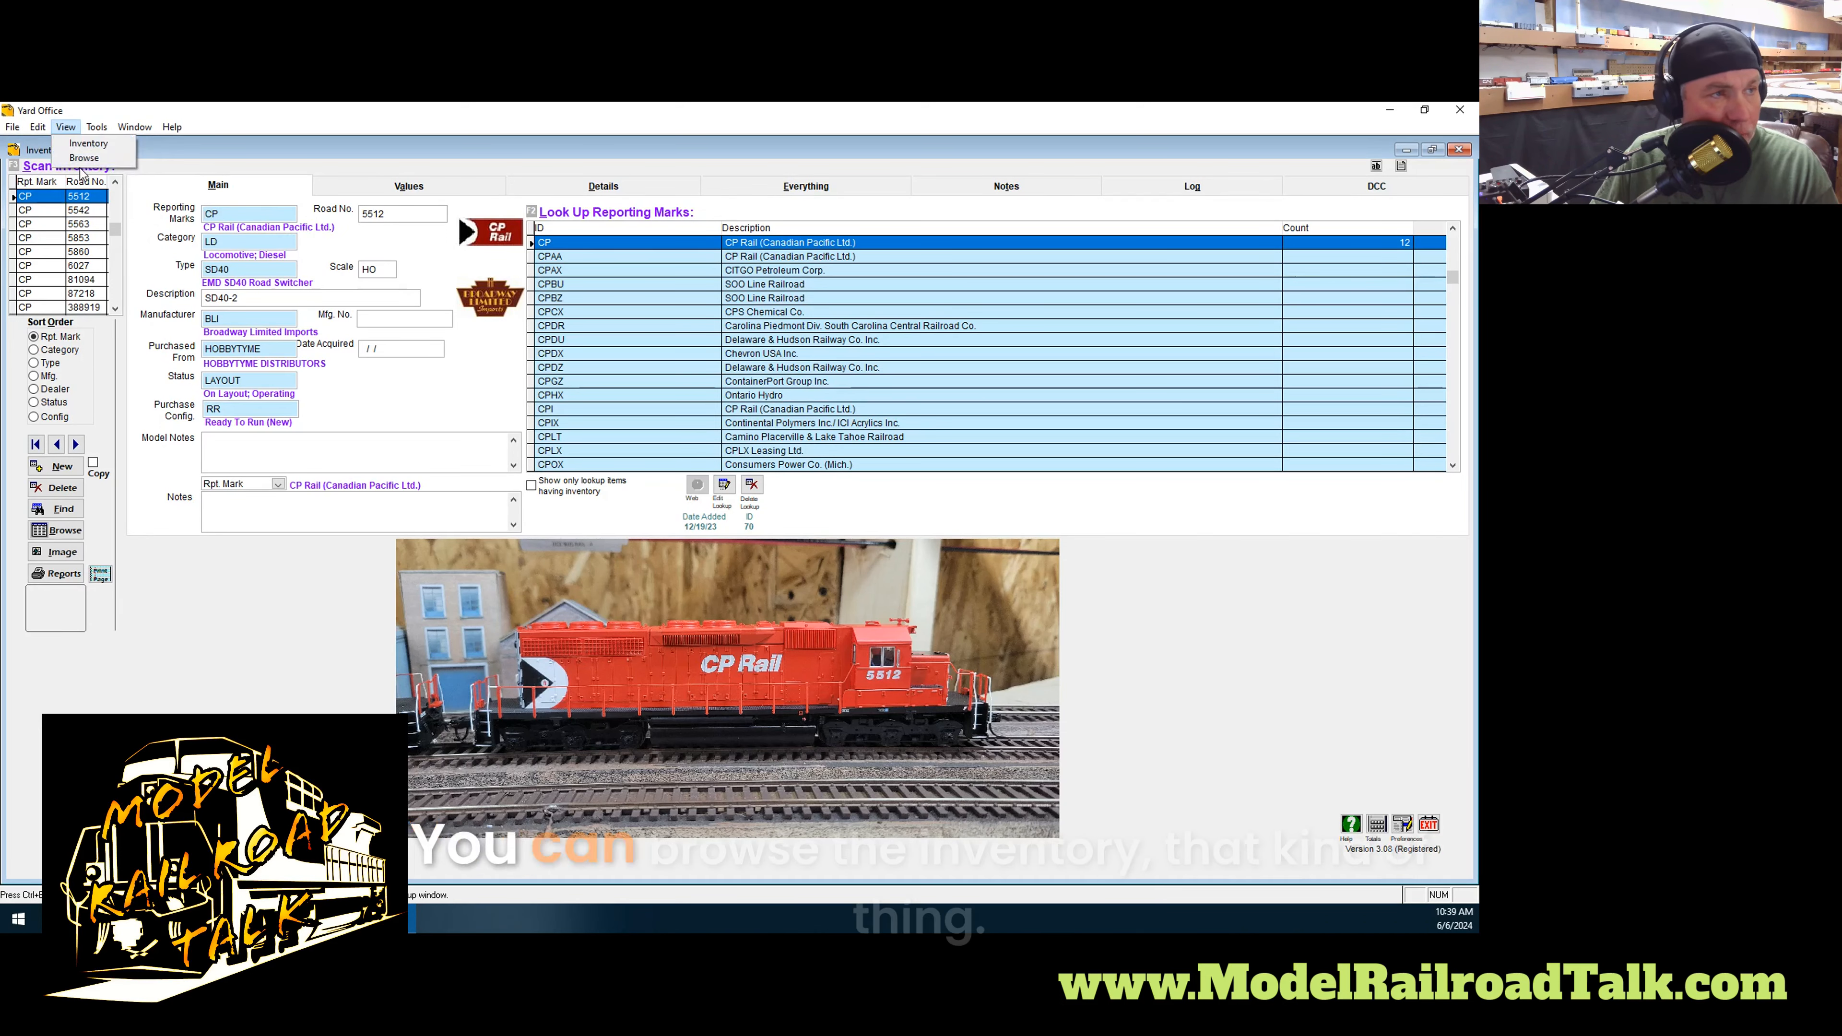
{"action": "mouse_move", "coordinate": [102, 129]}
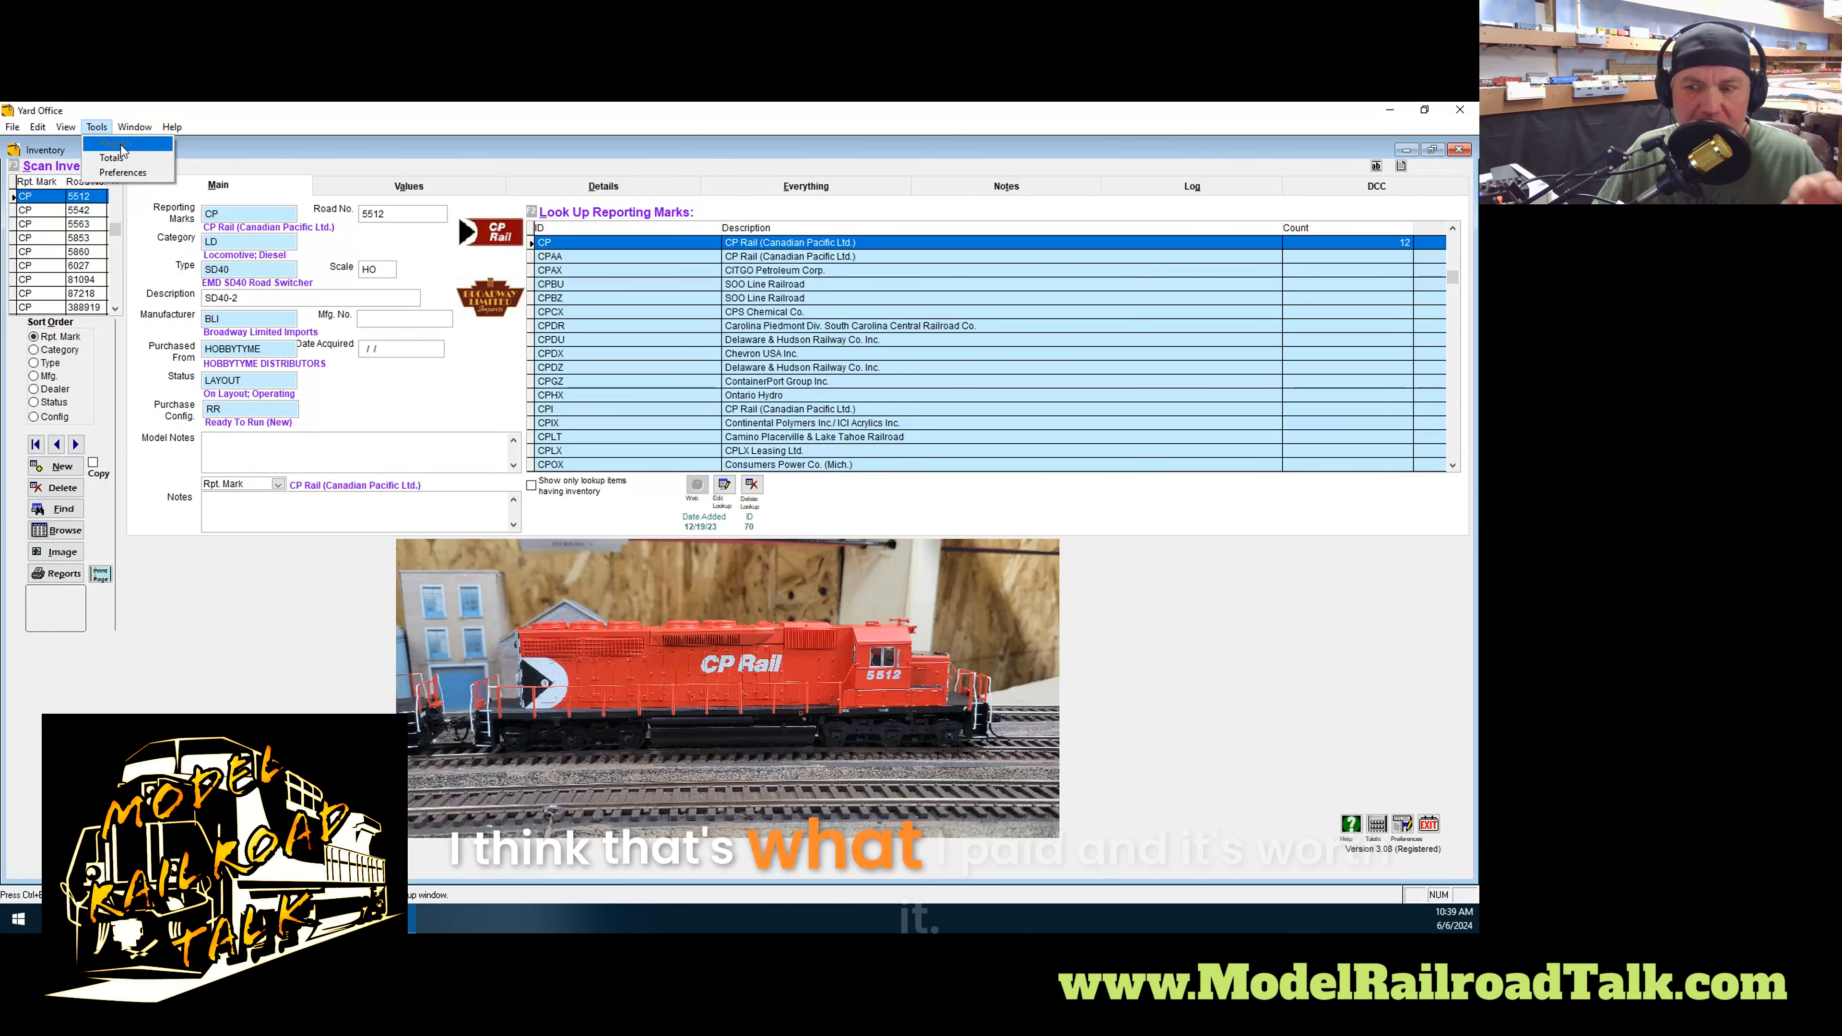
Review the inventory totals grouped by reporting mark and by category, and close the totals window
{"action": "left_click", "coordinate": [116, 157]}
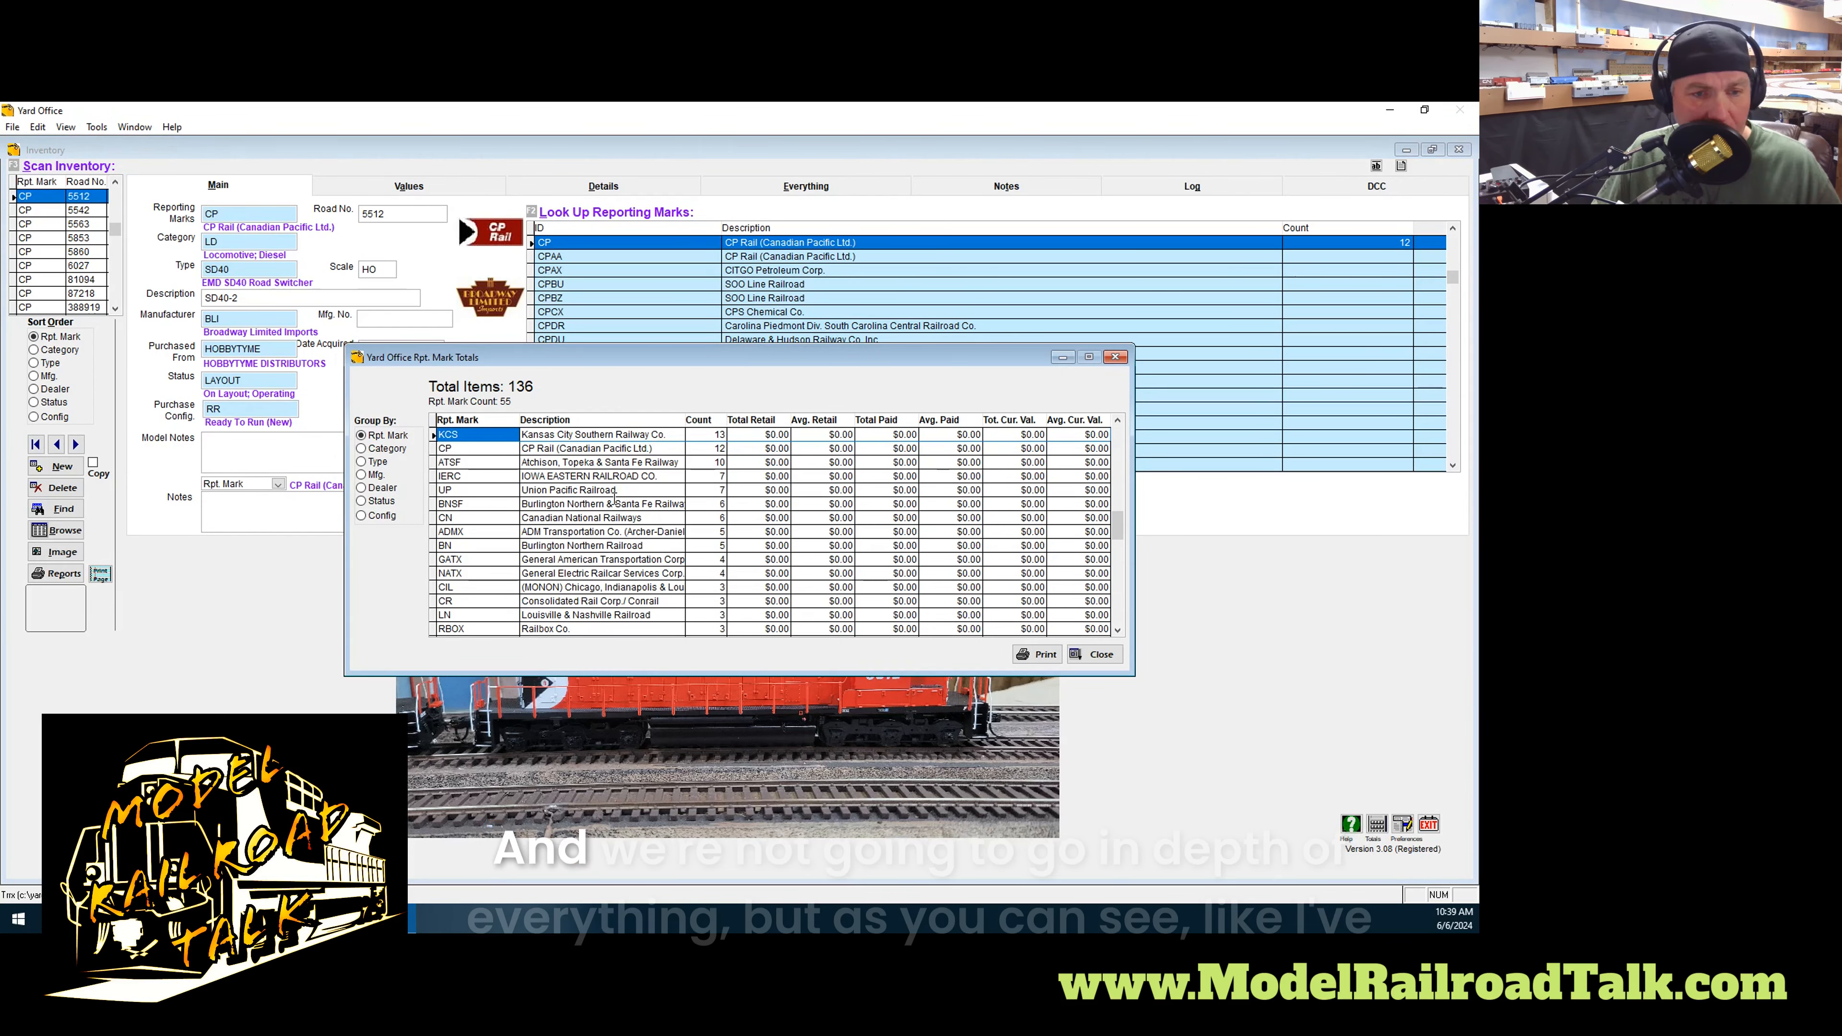
{"action": "scroll", "coordinate": [615, 498], "scroll_direction": "down", "scroll_amount": 10}
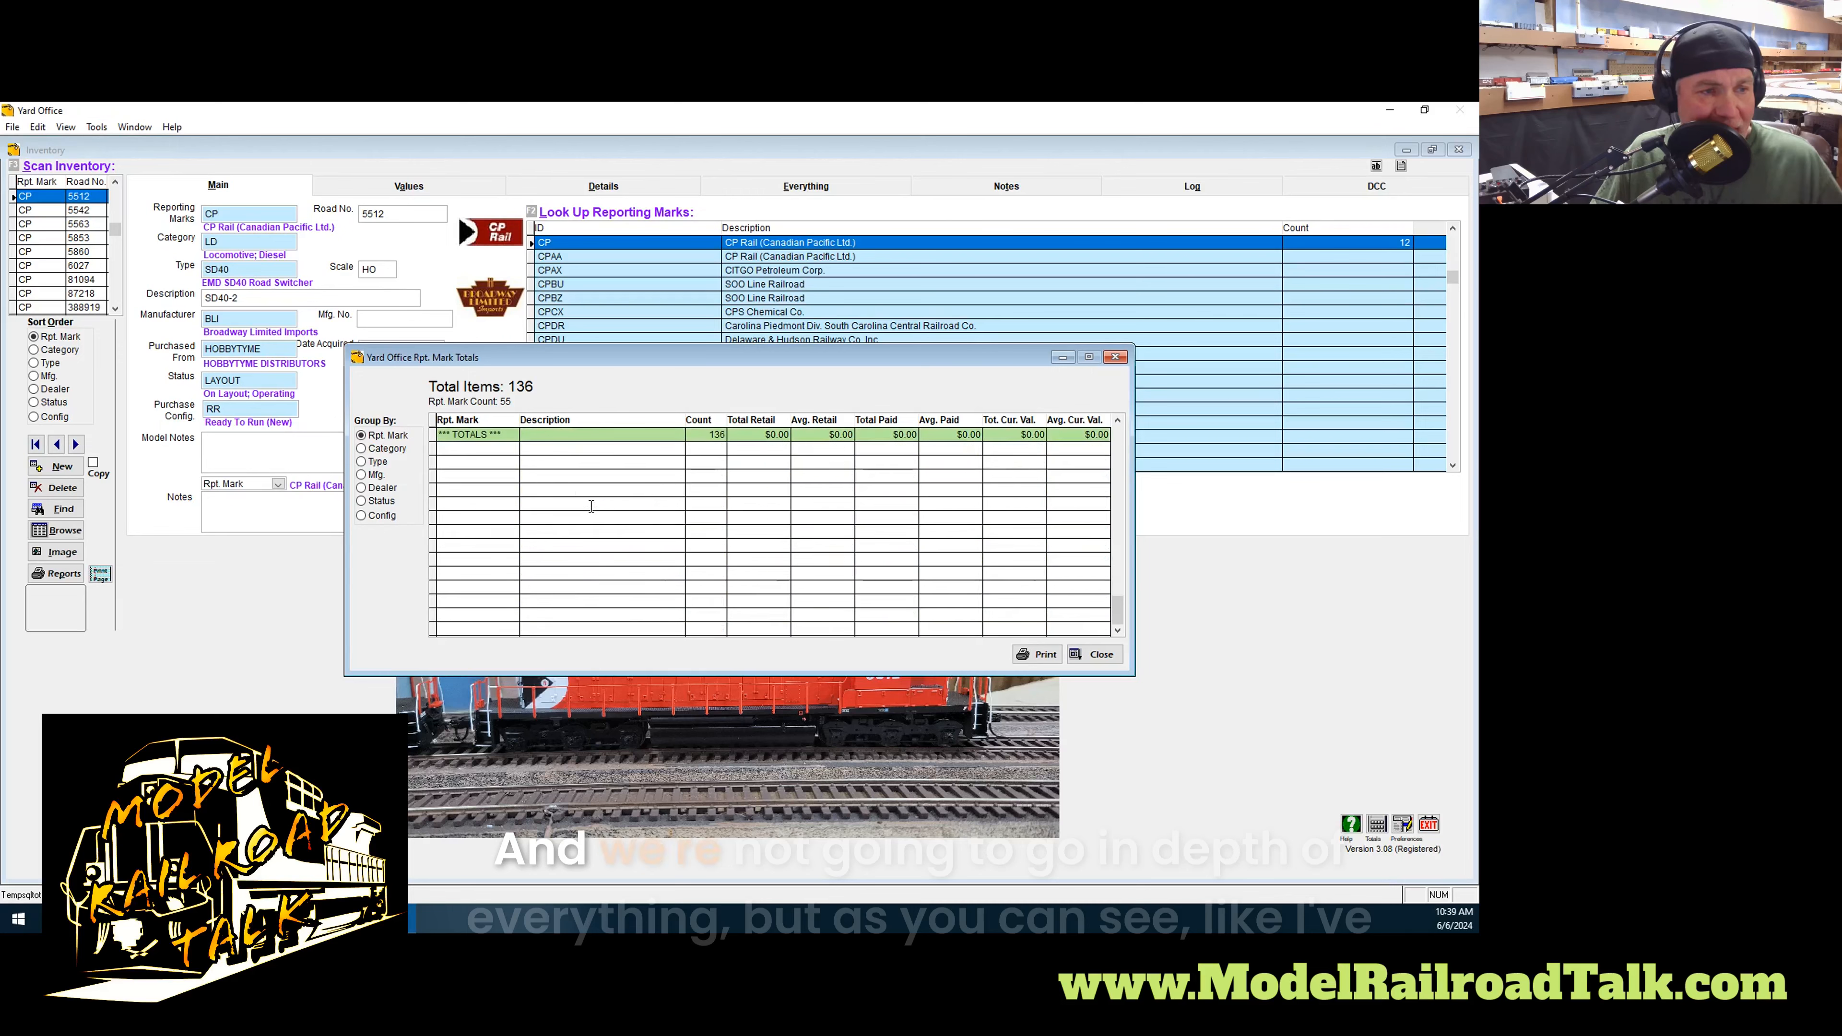
{"action": "scroll", "coordinate": [591, 506], "scroll_direction": "up", "scroll_amount": 10}
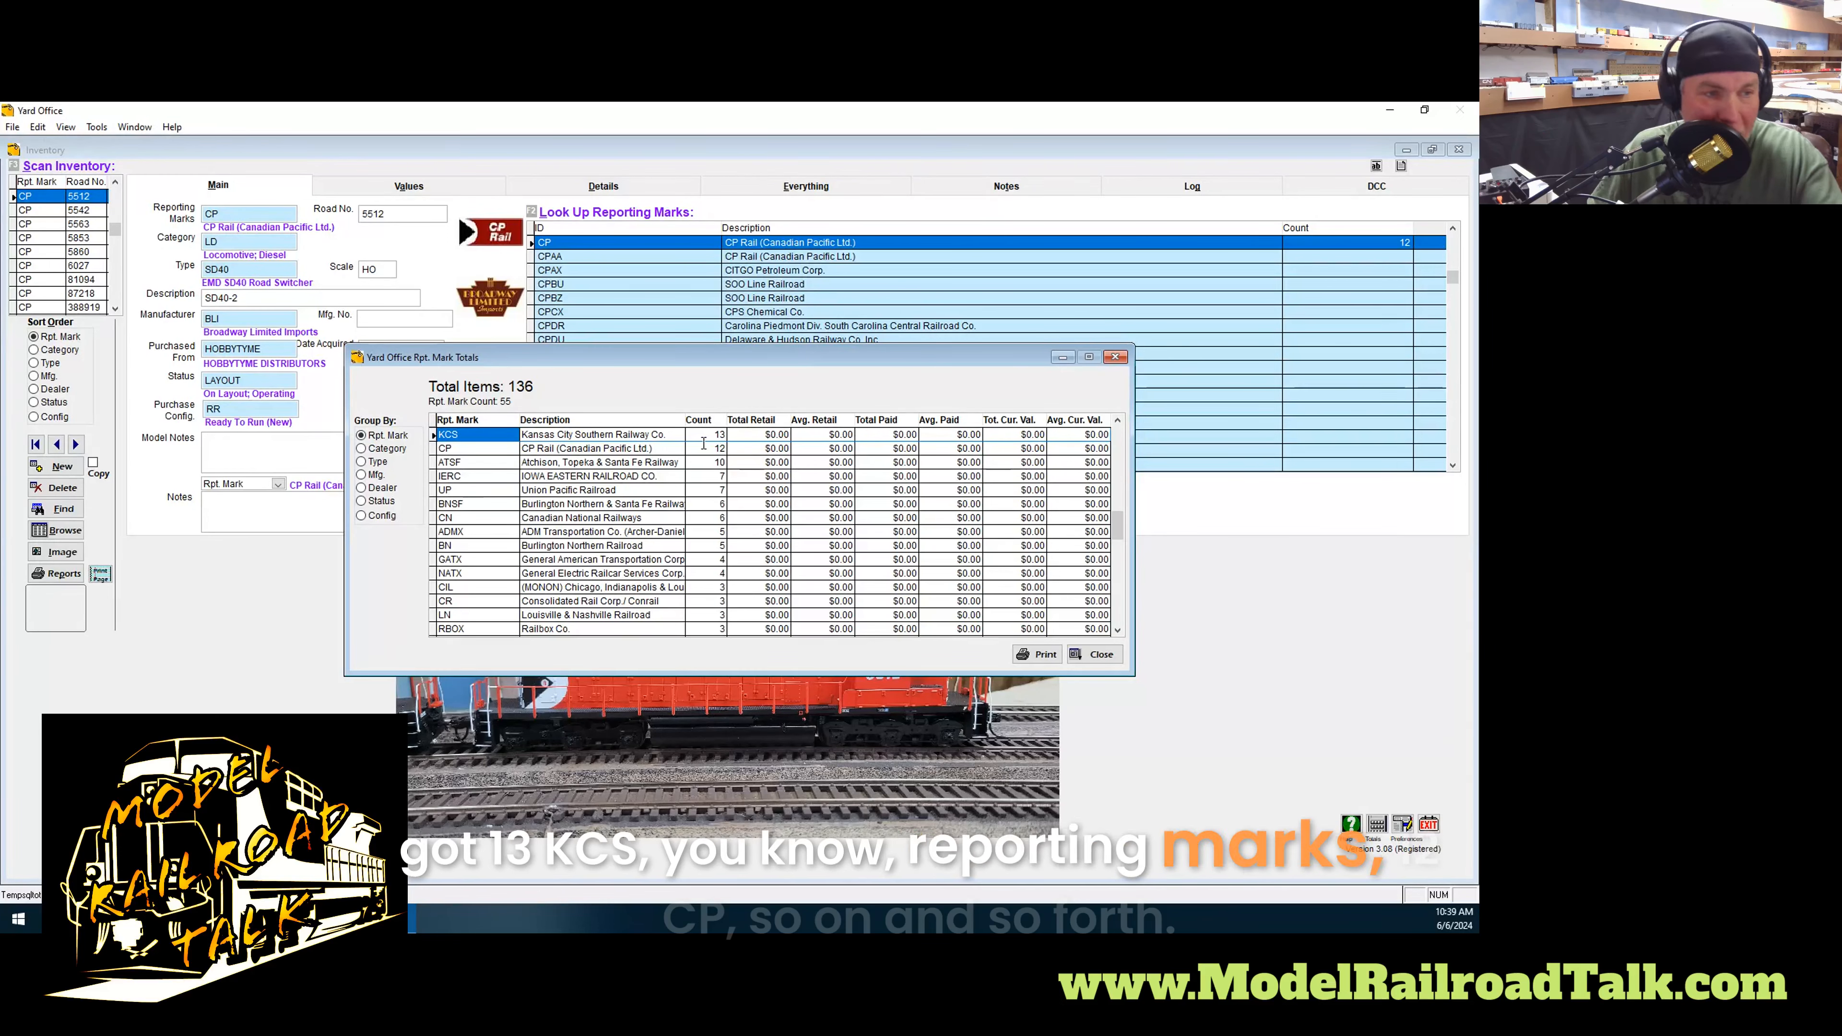
{"action": "scroll", "coordinate": [533, 459], "scroll_direction": "down", "scroll_amount": 5}
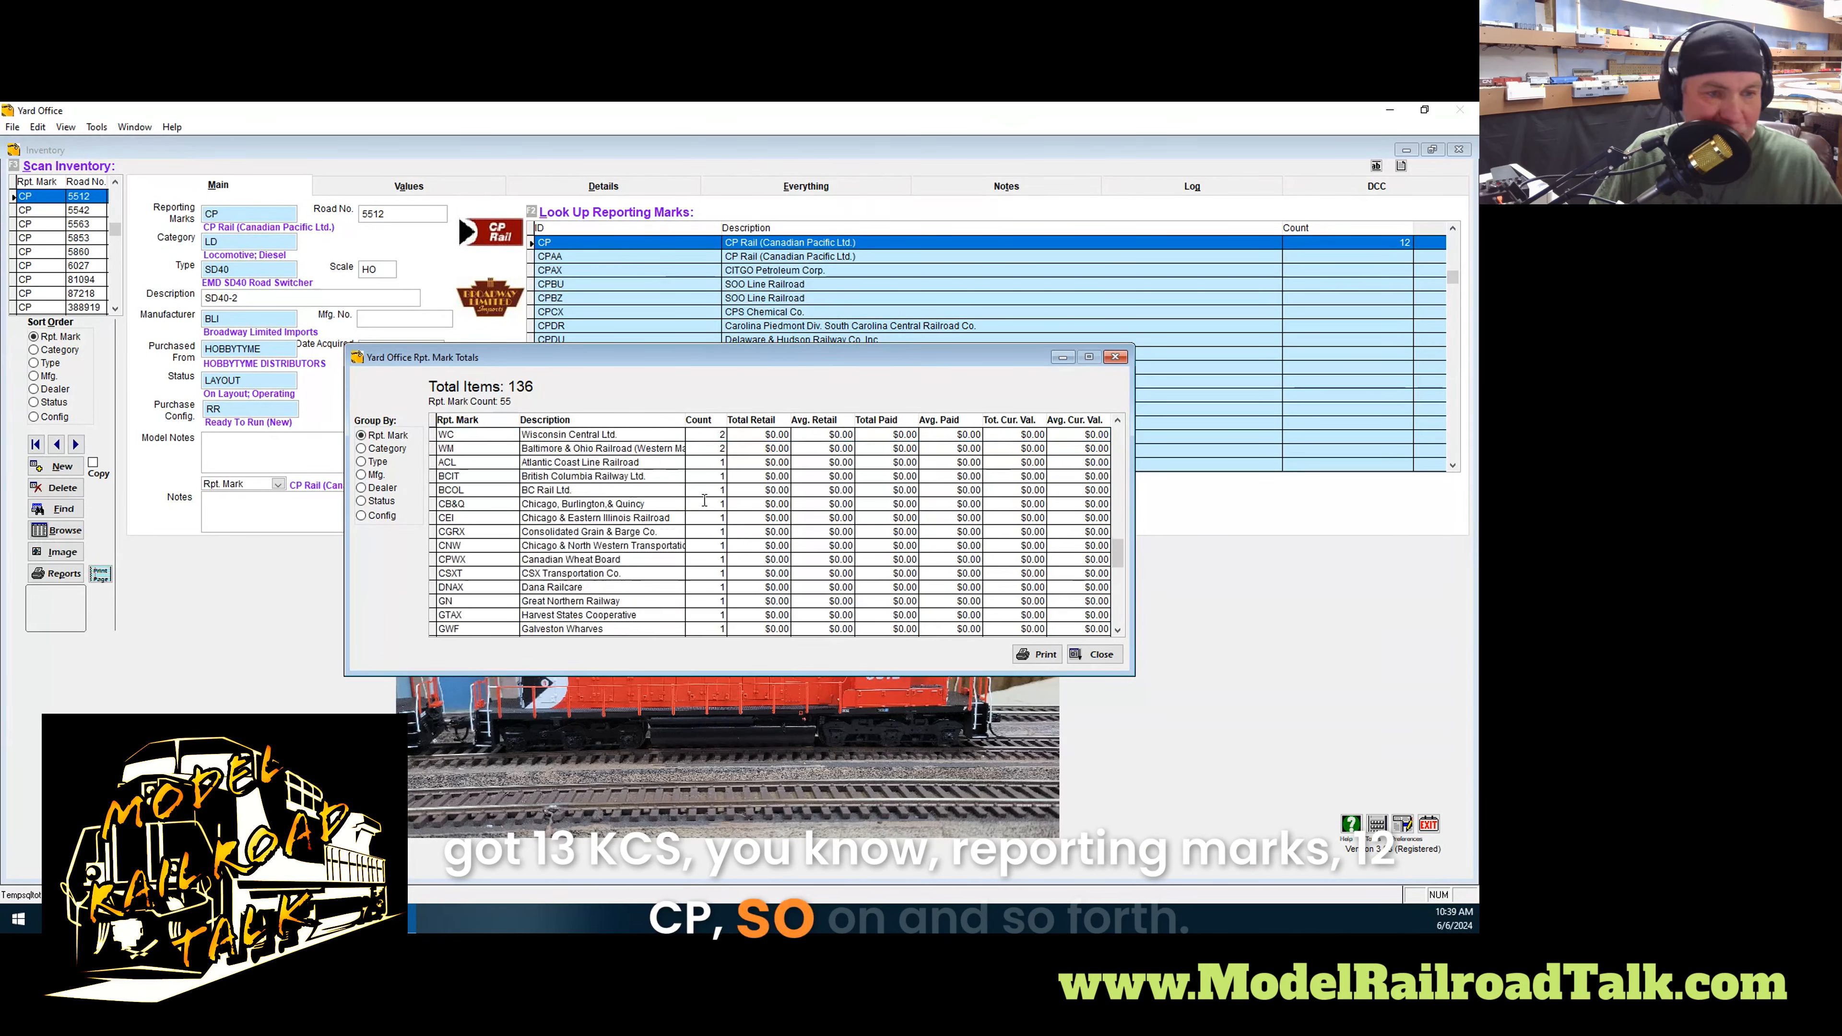
{"action": "left_click", "coordinate": [406, 449]}
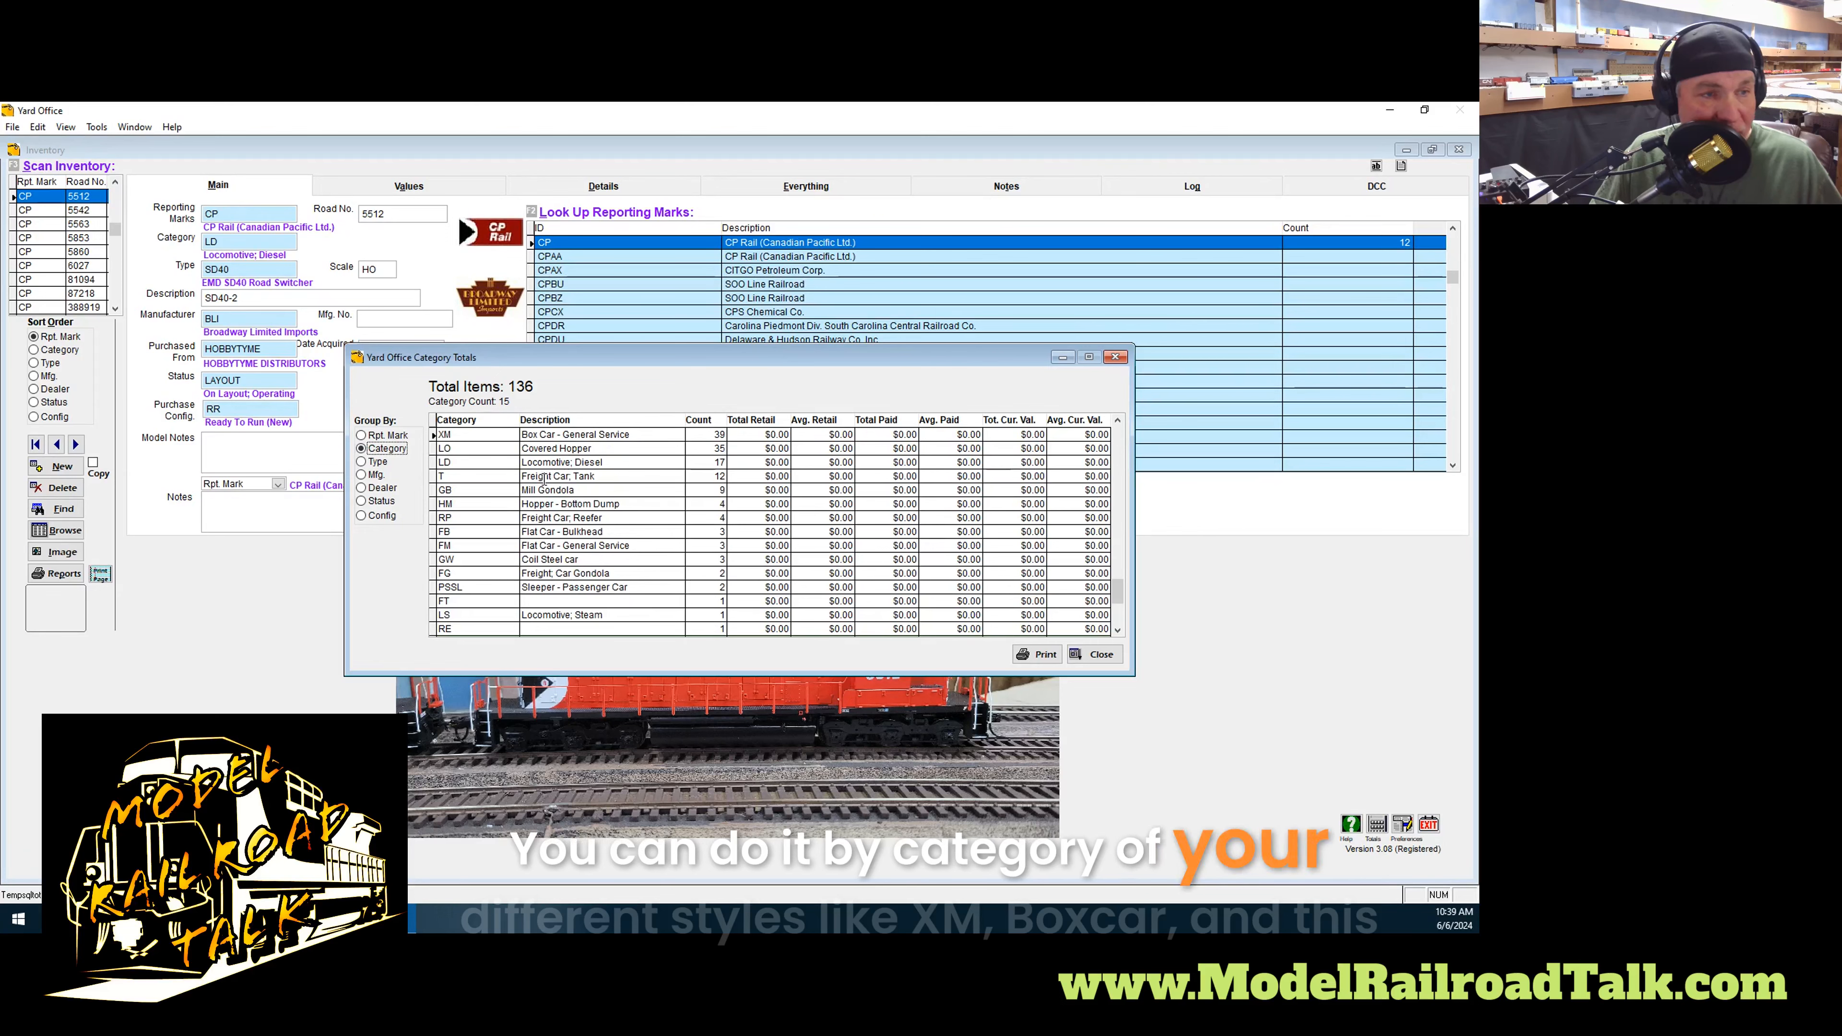
{"action": "left_click", "coordinate": [1115, 356]}
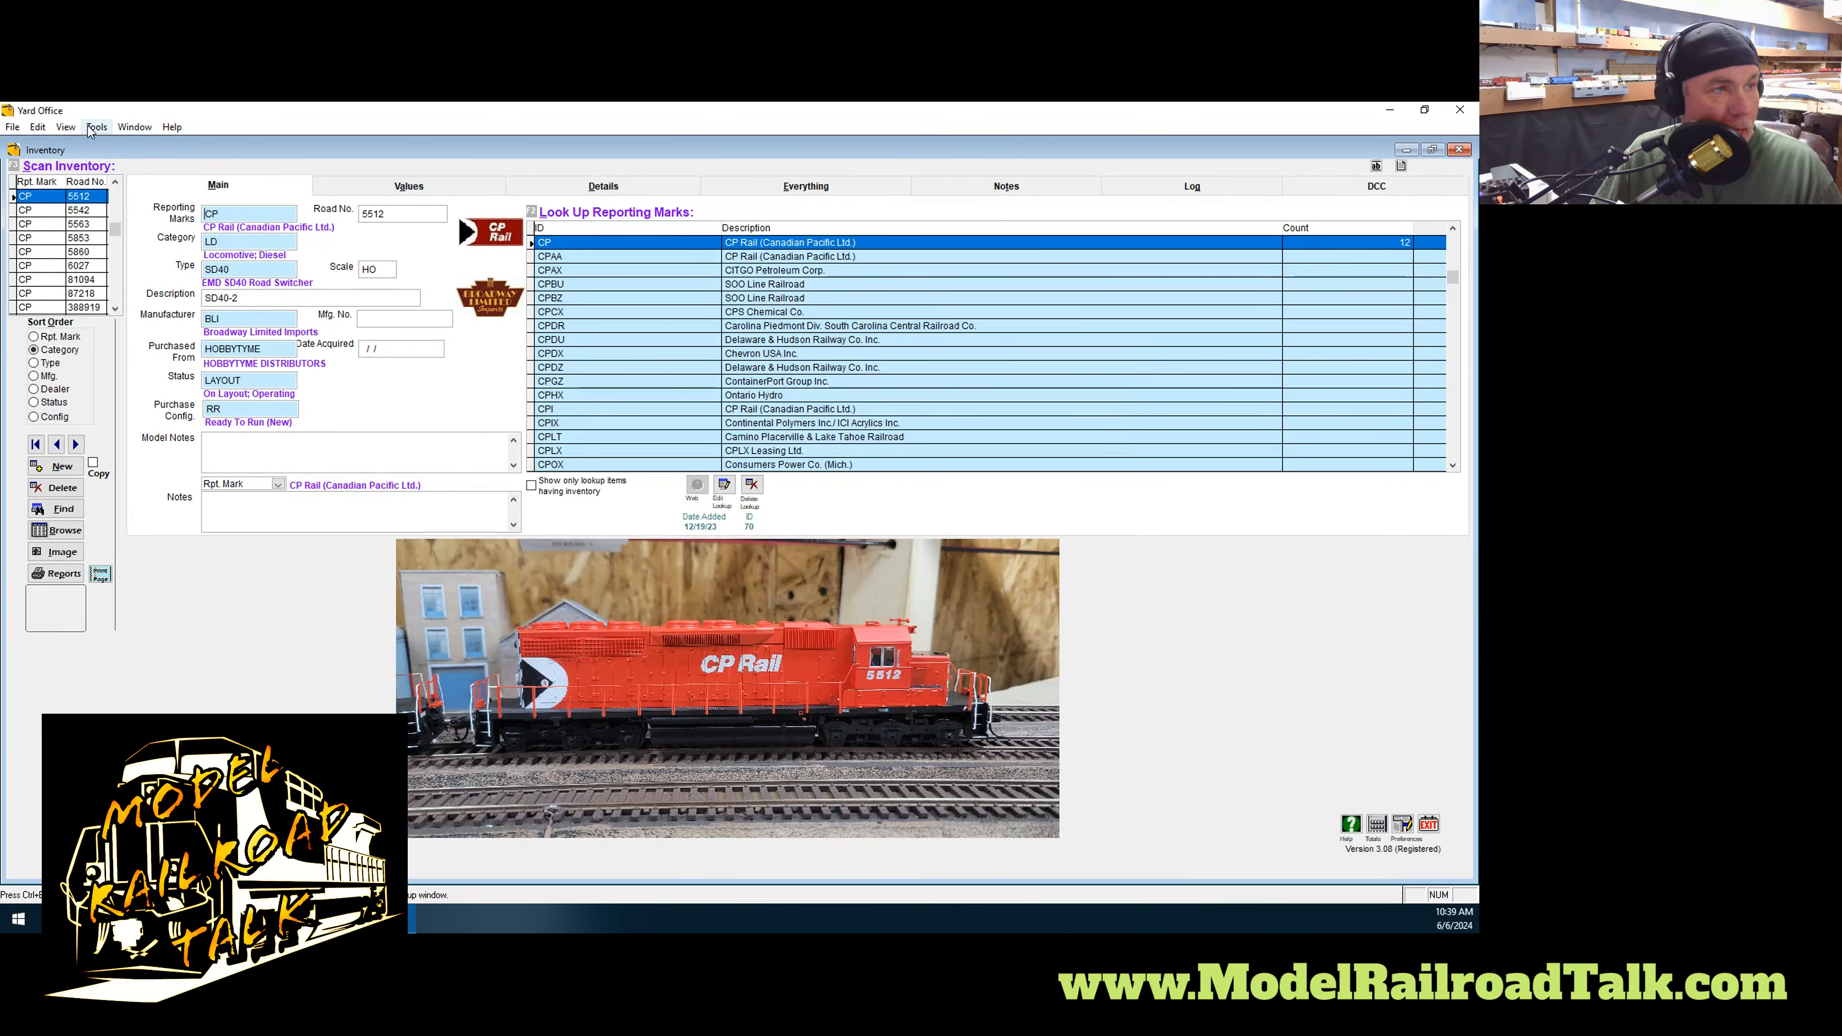
Open the default preferences and clear the default Category for new entries
{"action": "left_click", "coordinate": [89, 129]}
{"action": "left_click", "coordinate": [119, 177]}
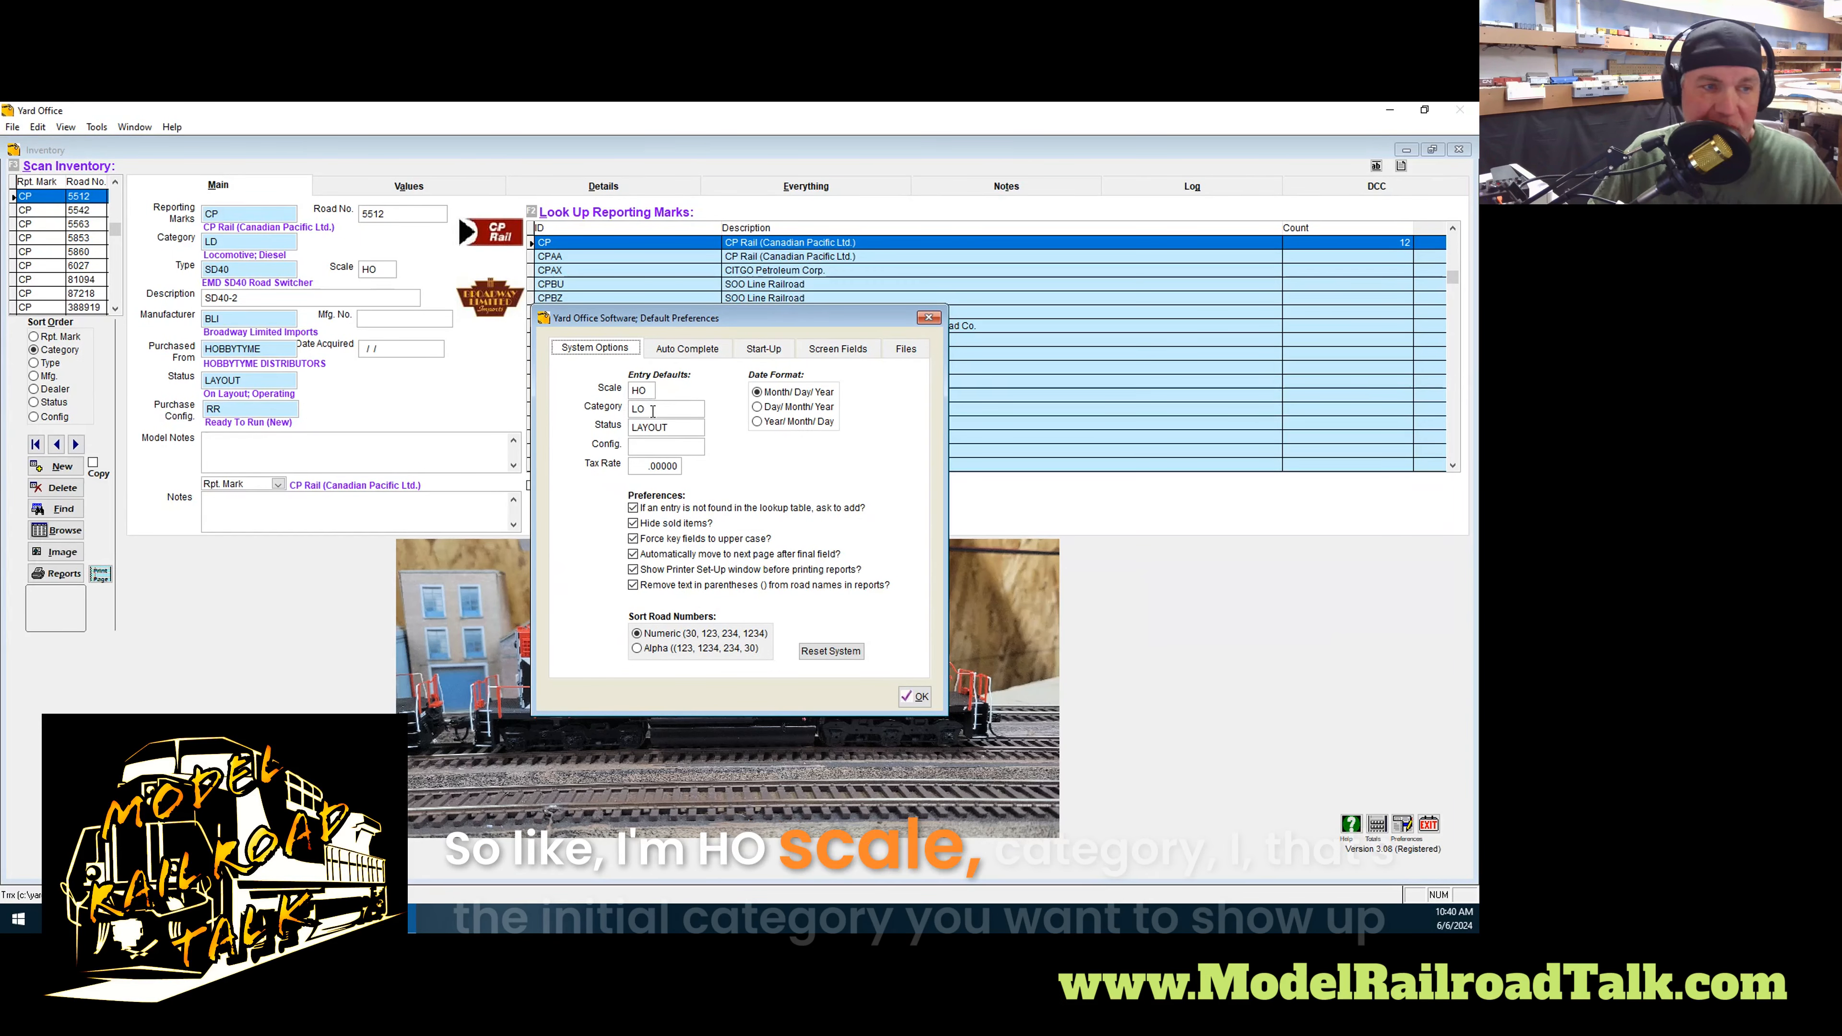
{"action": "left_click_drag", "start_coordinate": [653, 411], "coordinate": [643, 413]}
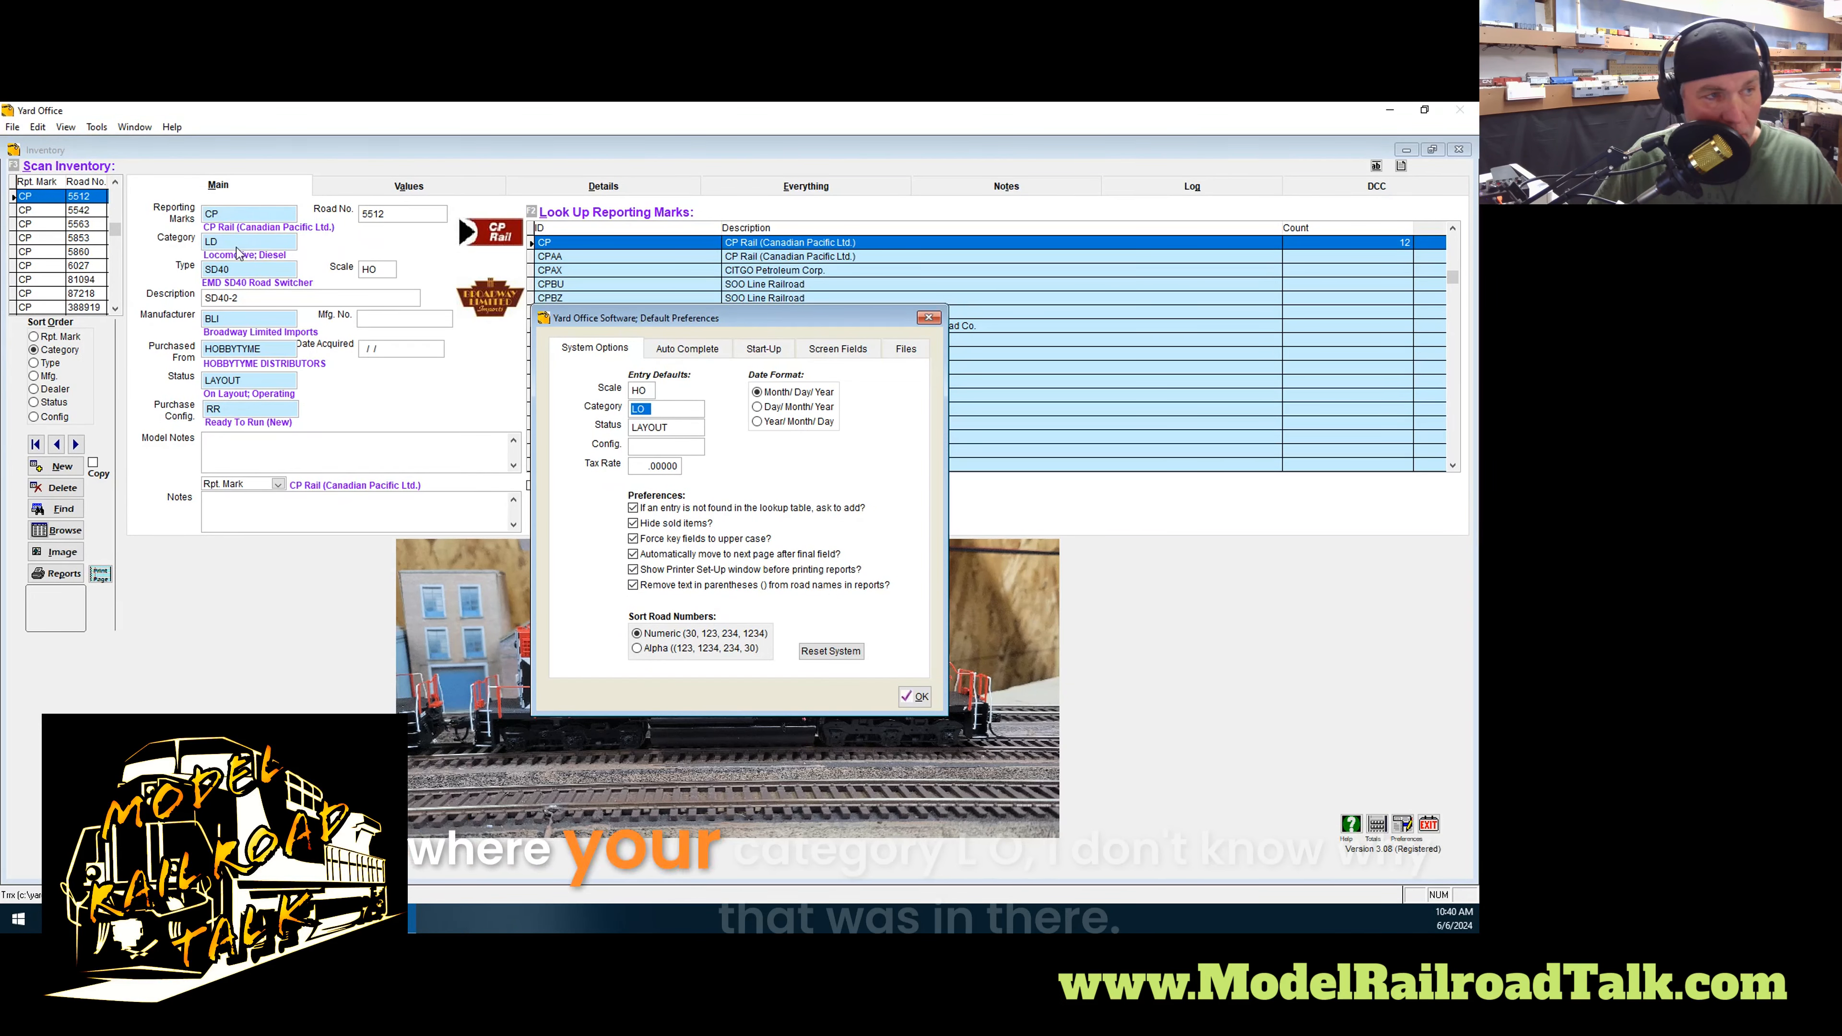
{"action": "key", "text": "BackSpace"}
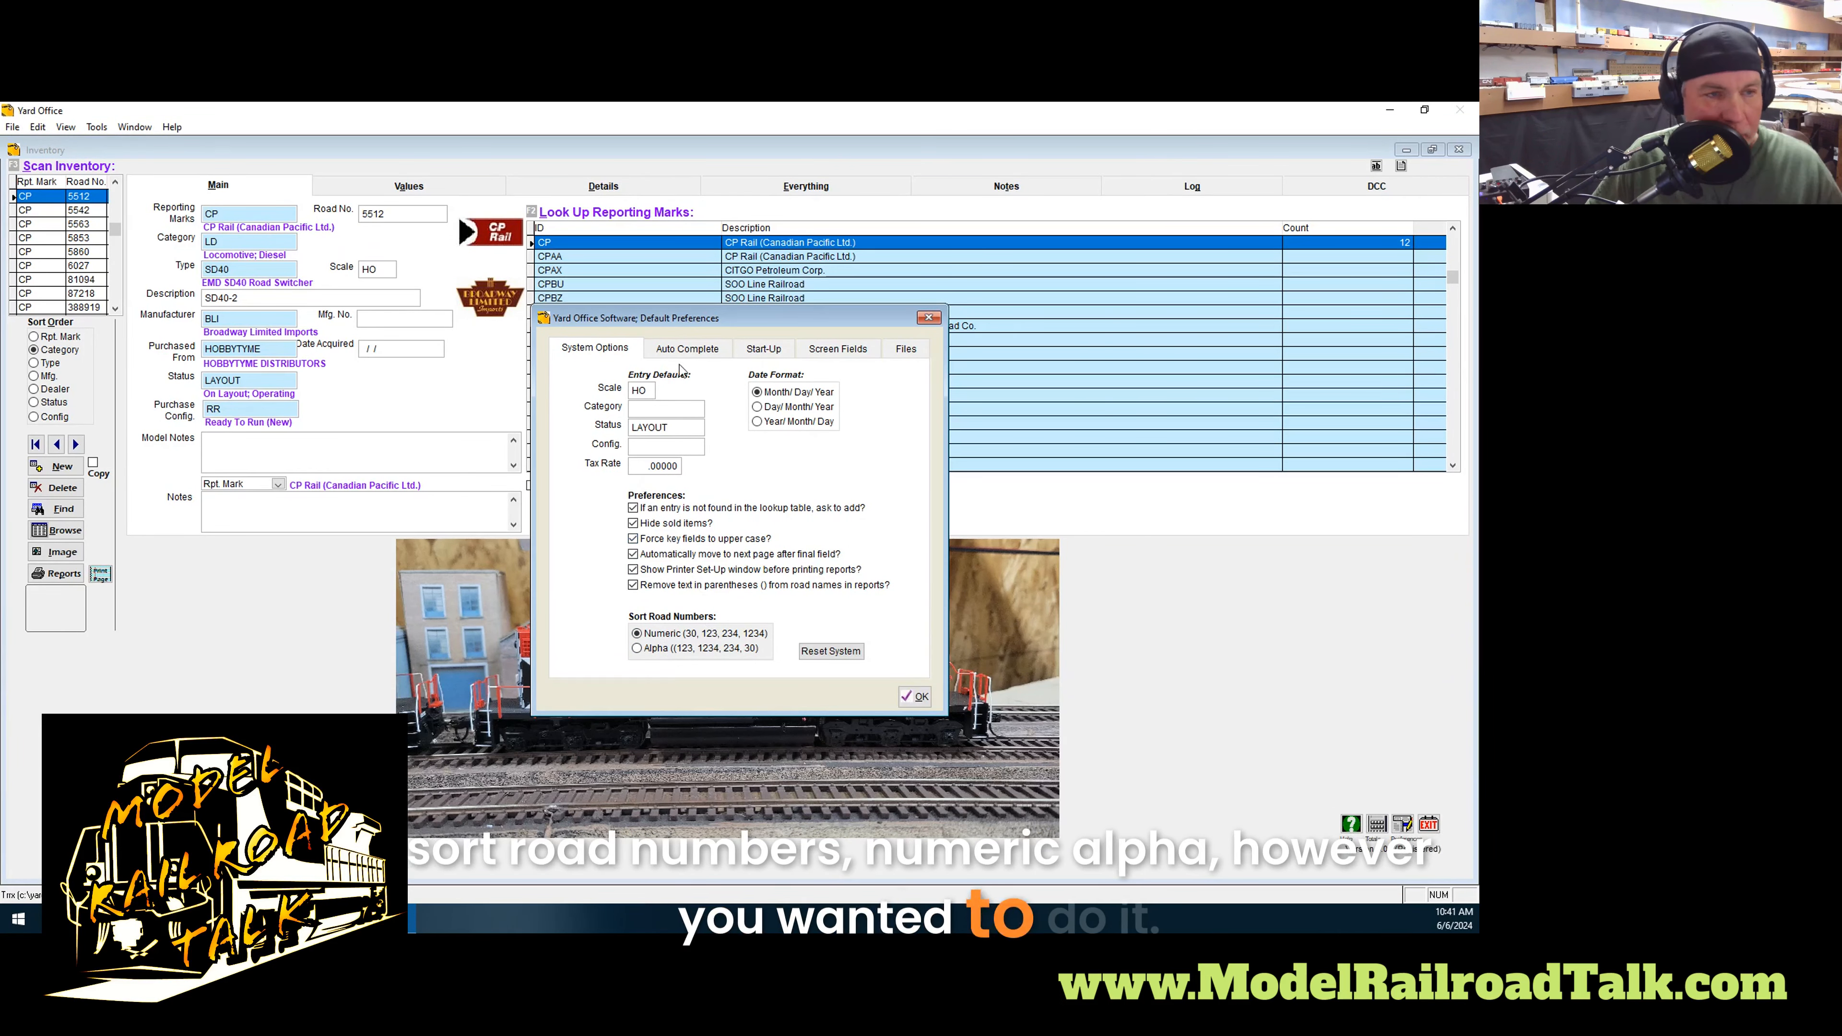
Examine the autocomplete, start-up, screen field and file folder preferences, and close the preferences with the settings accepted
{"action": "left_click", "coordinate": [688, 350]}
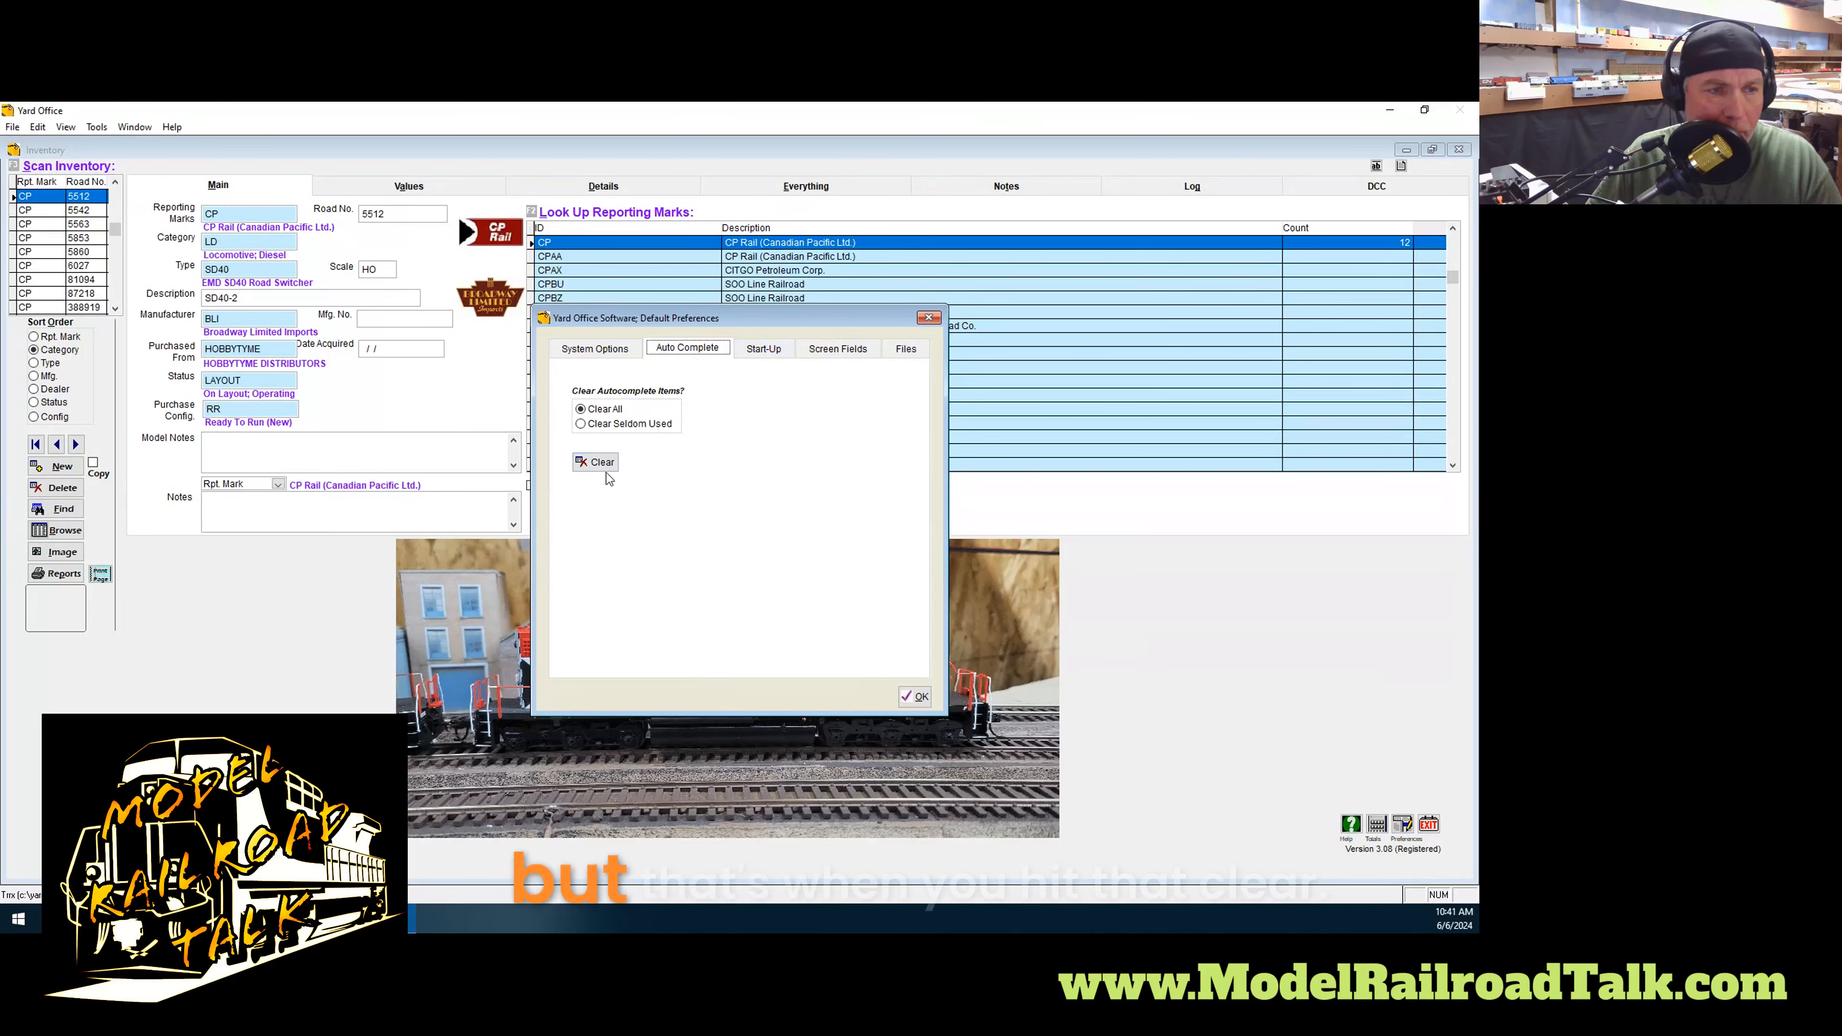
{"action": "left_click", "coordinate": [767, 351]}
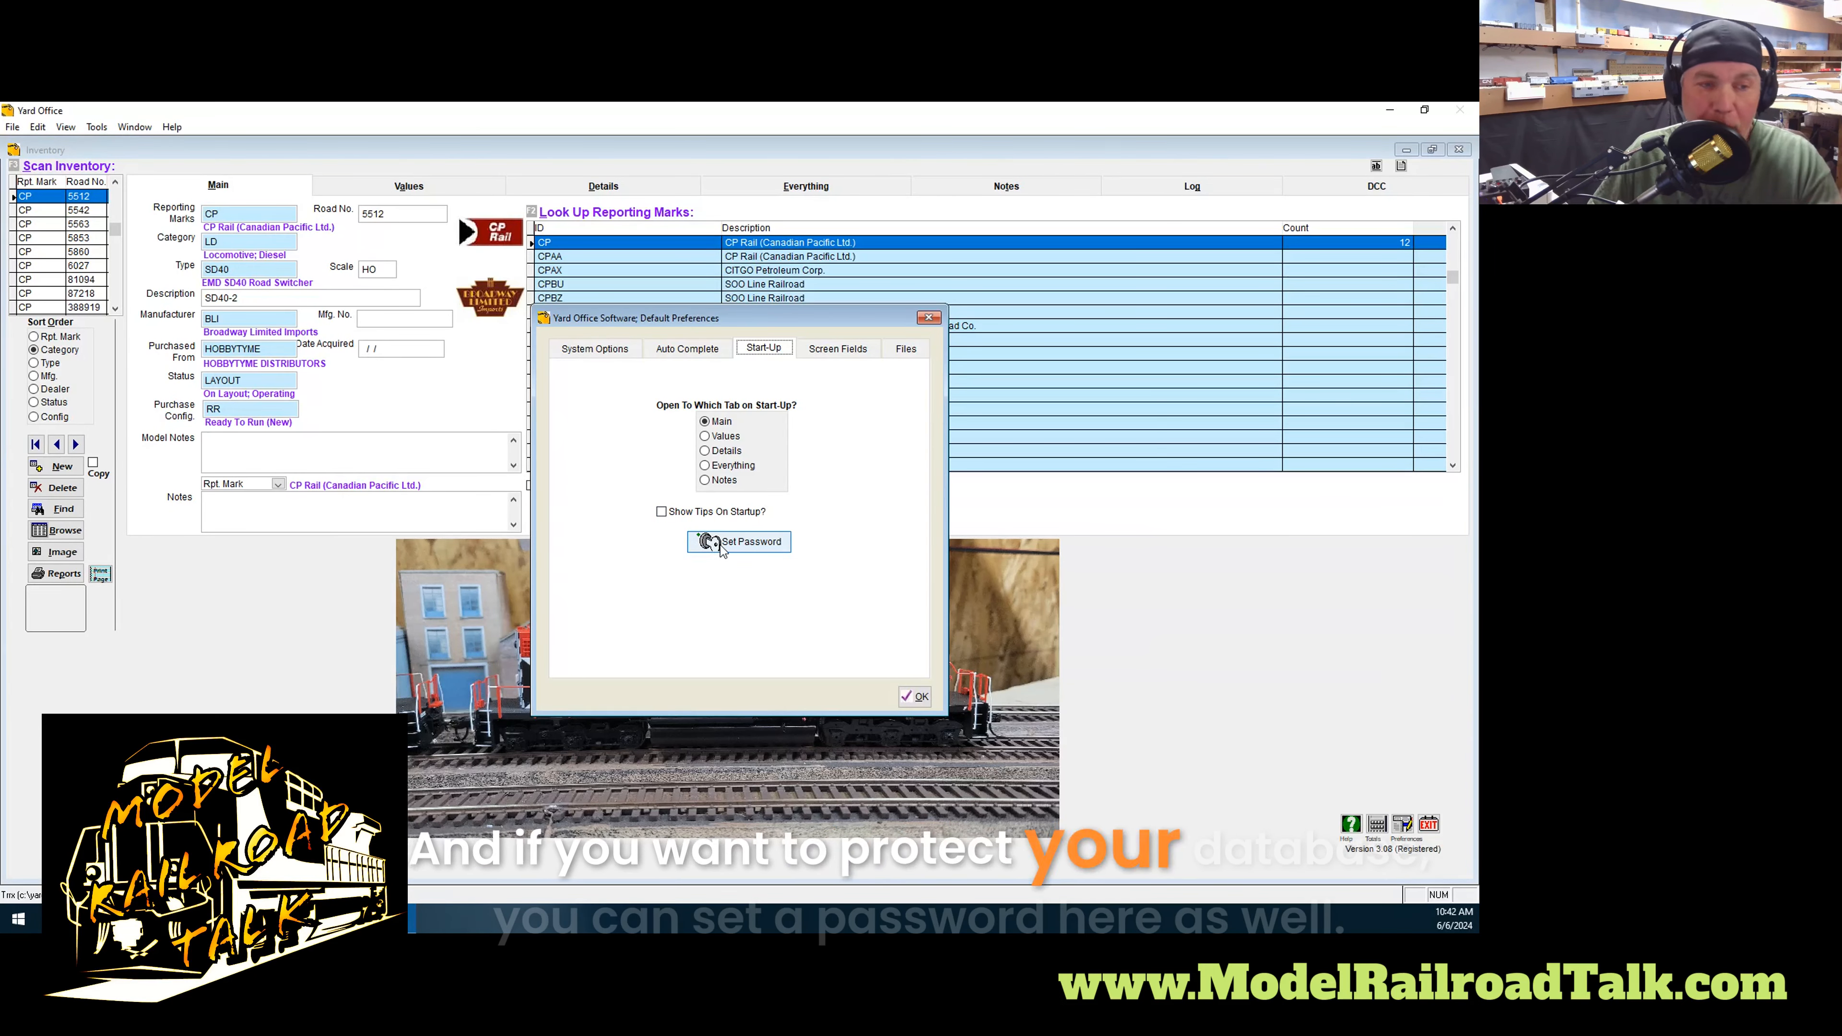
{"action": "left_click", "coordinate": [842, 350]}
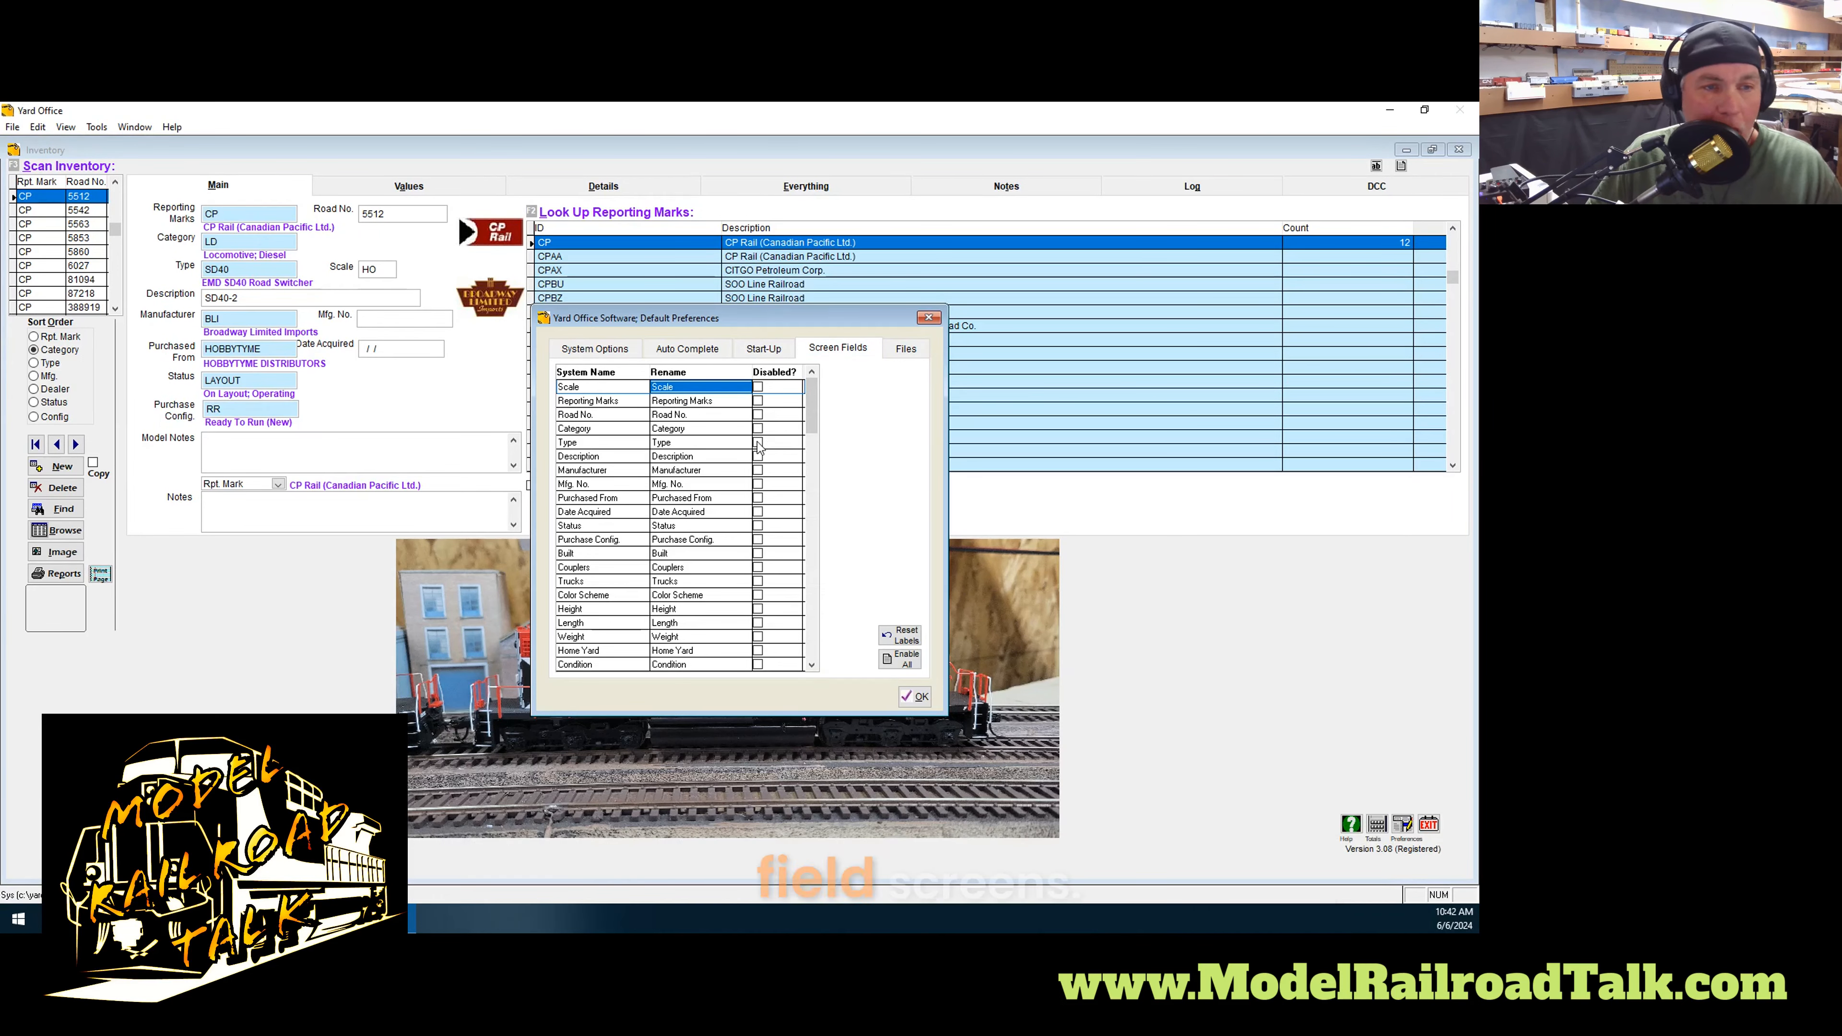
{"action": "scroll", "coordinate": [724, 454], "scroll_direction": "down", "scroll_amount": 7}
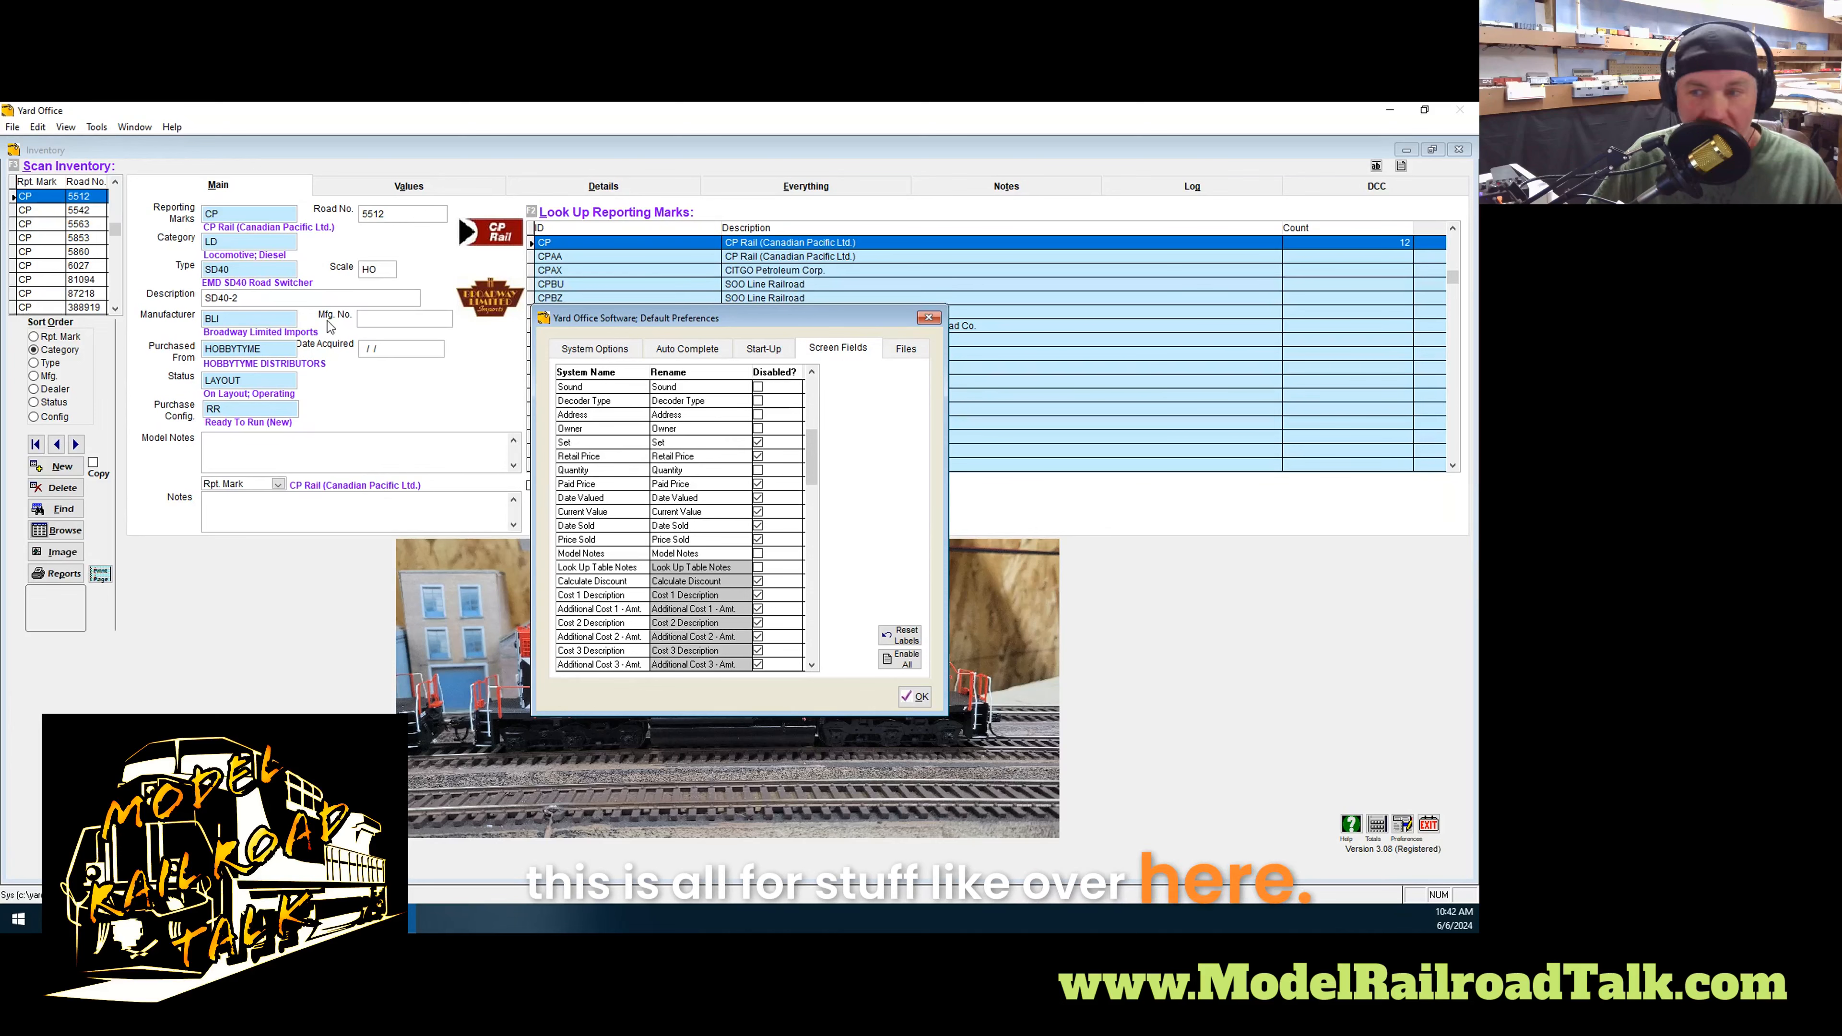
{"action": "scroll", "coordinate": [706, 510], "scroll_direction": "down", "scroll_amount": 2}
{"action": "scroll", "coordinate": [705, 510], "scroll_direction": "down", "scroll_amount": 2}
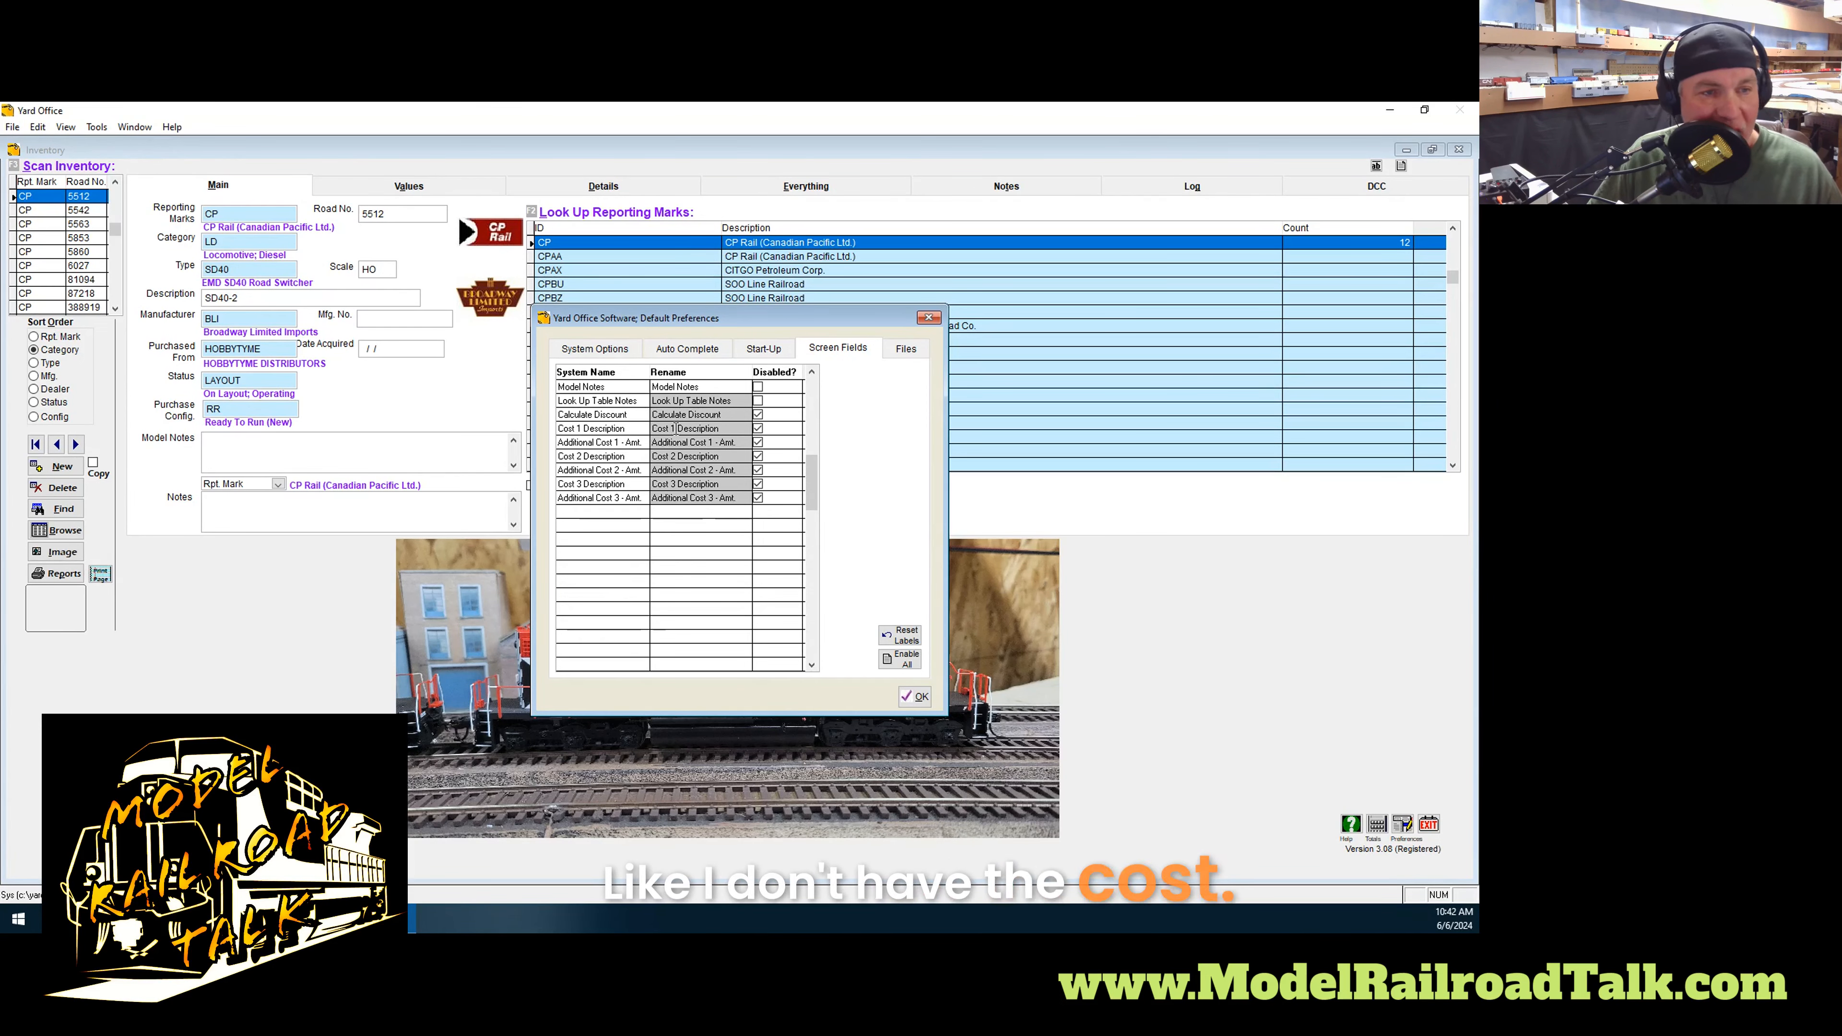
{"action": "scroll", "coordinate": [694, 575], "scroll_direction": "up", "scroll_amount": 2}
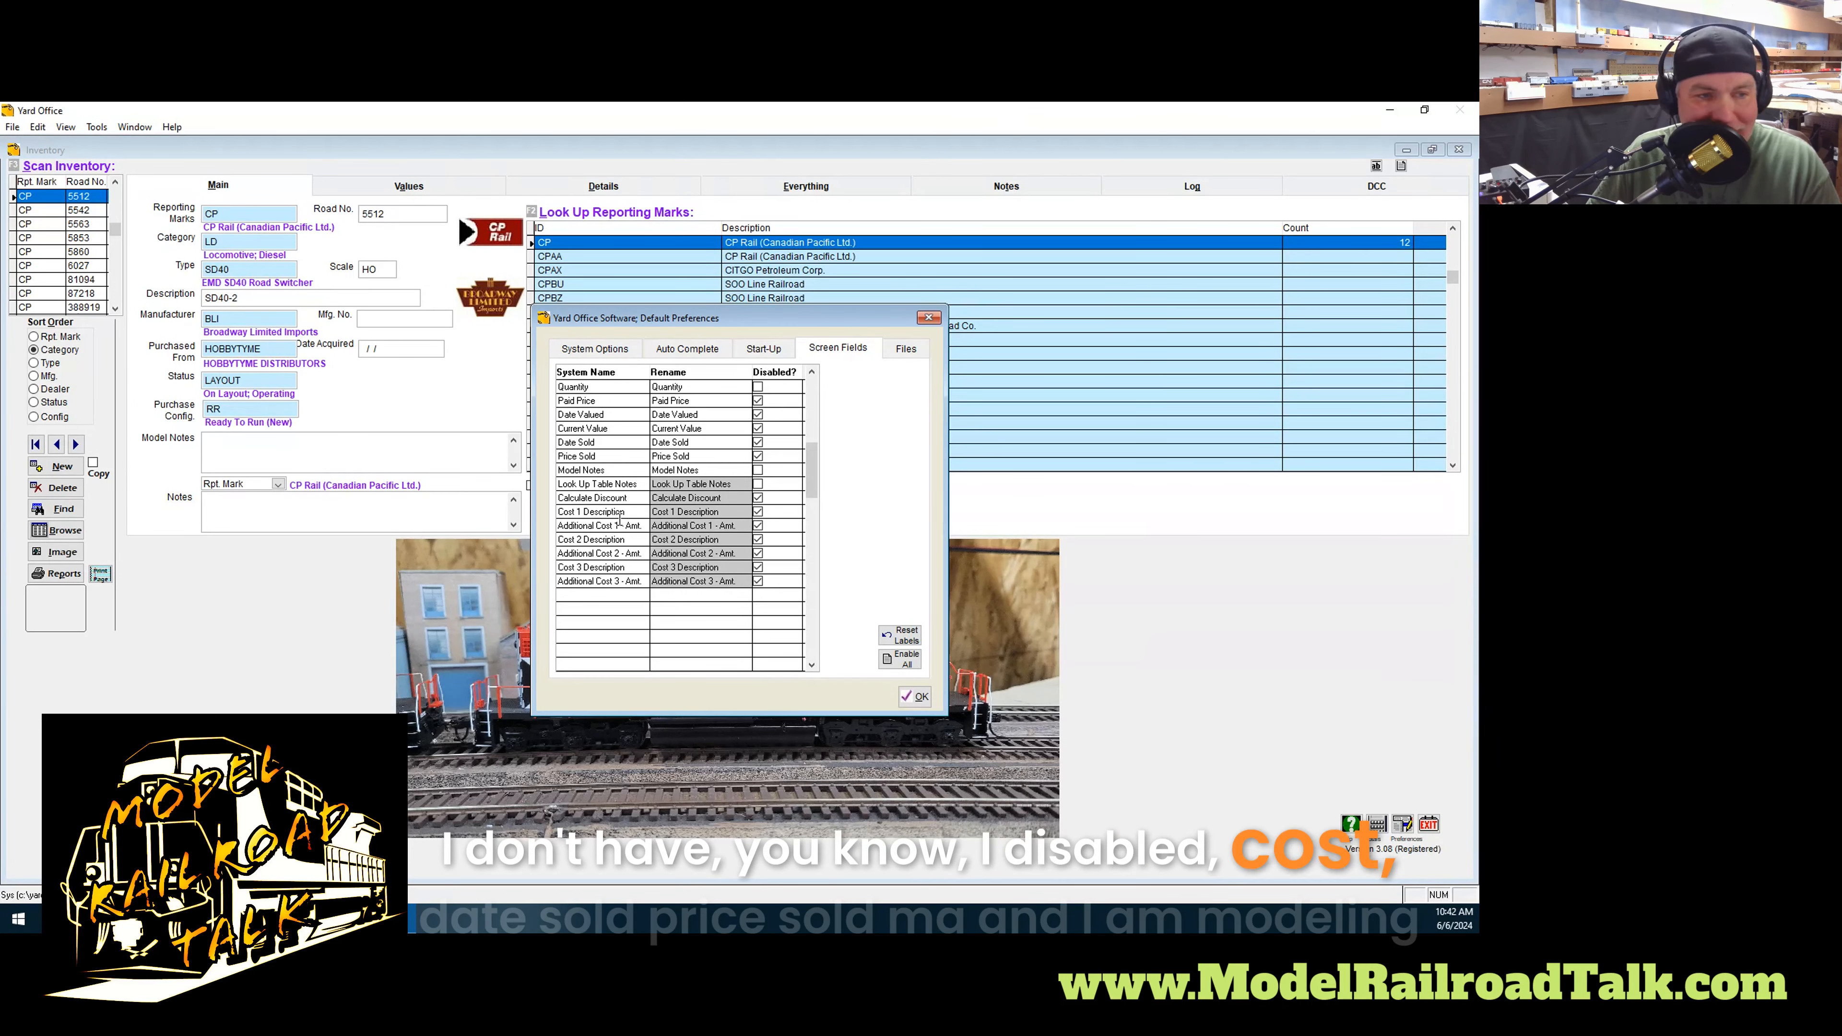
{"action": "scroll", "coordinate": [635, 479], "scroll_direction": "up", "scroll_amount": 1}
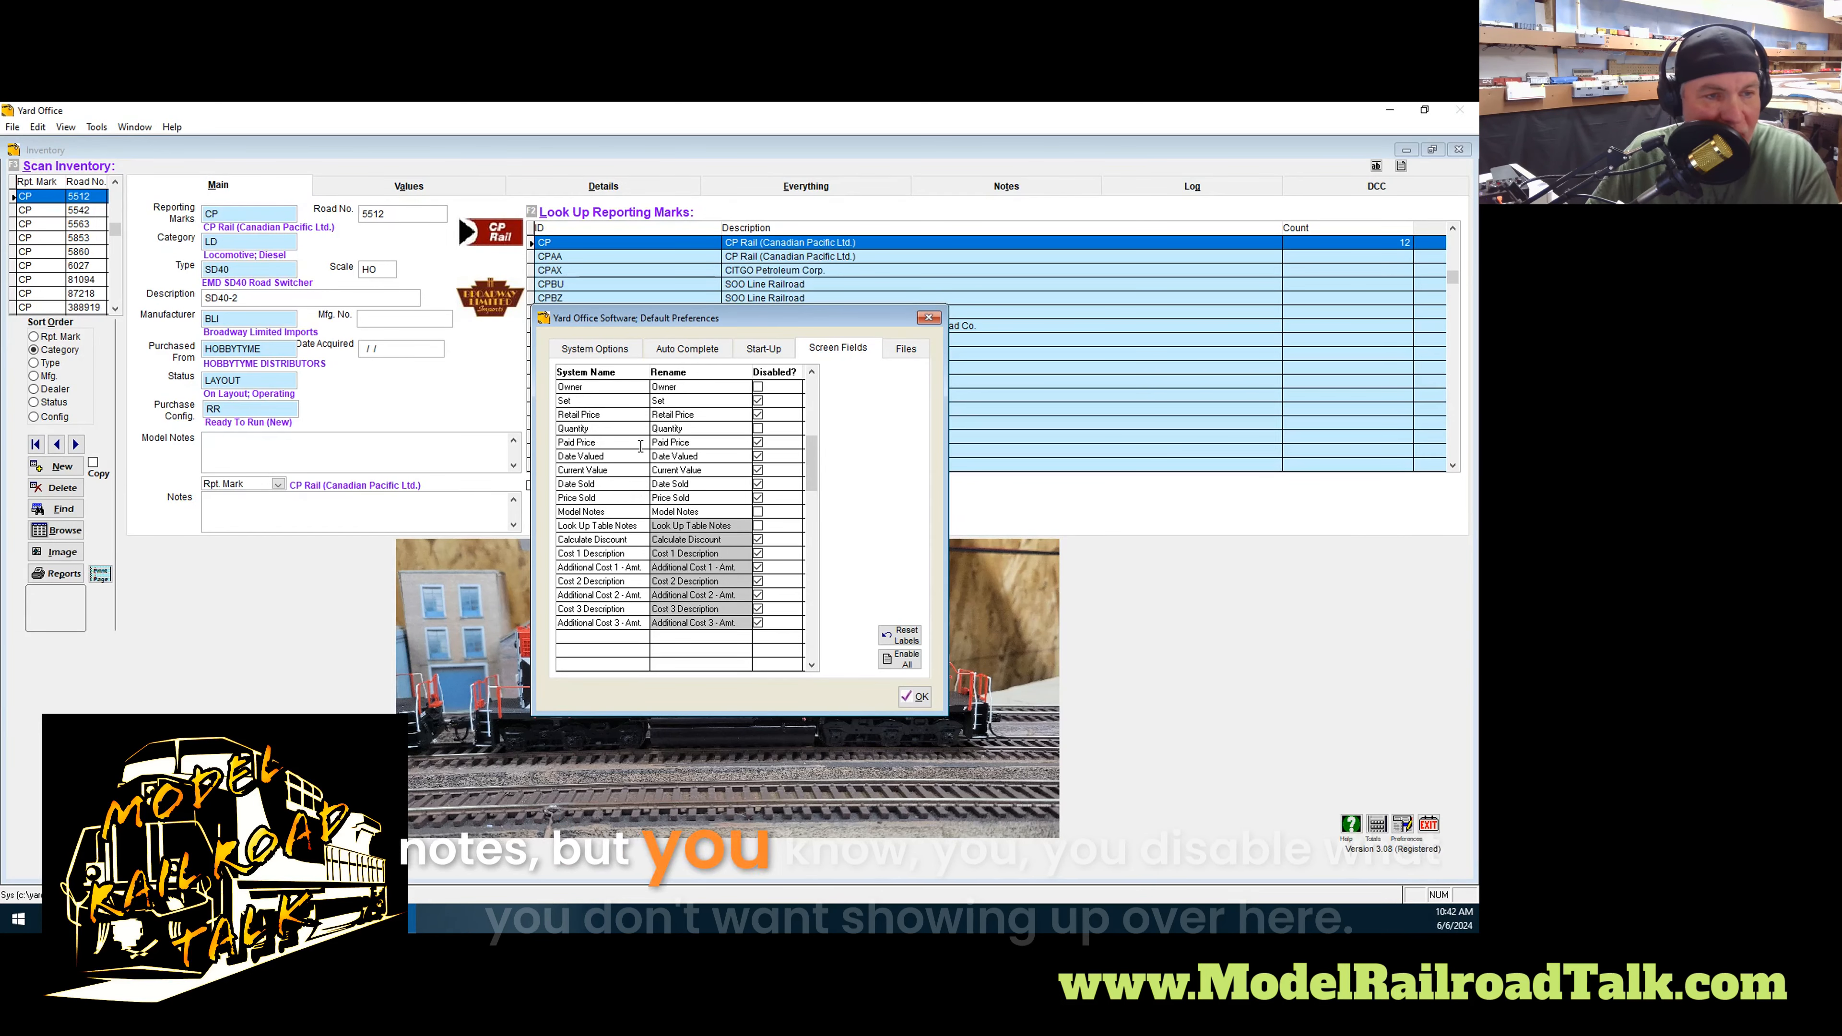
{"action": "scroll", "coordinate": [653, 443], "scroll_direction": "up", "scroll_amount": 10}
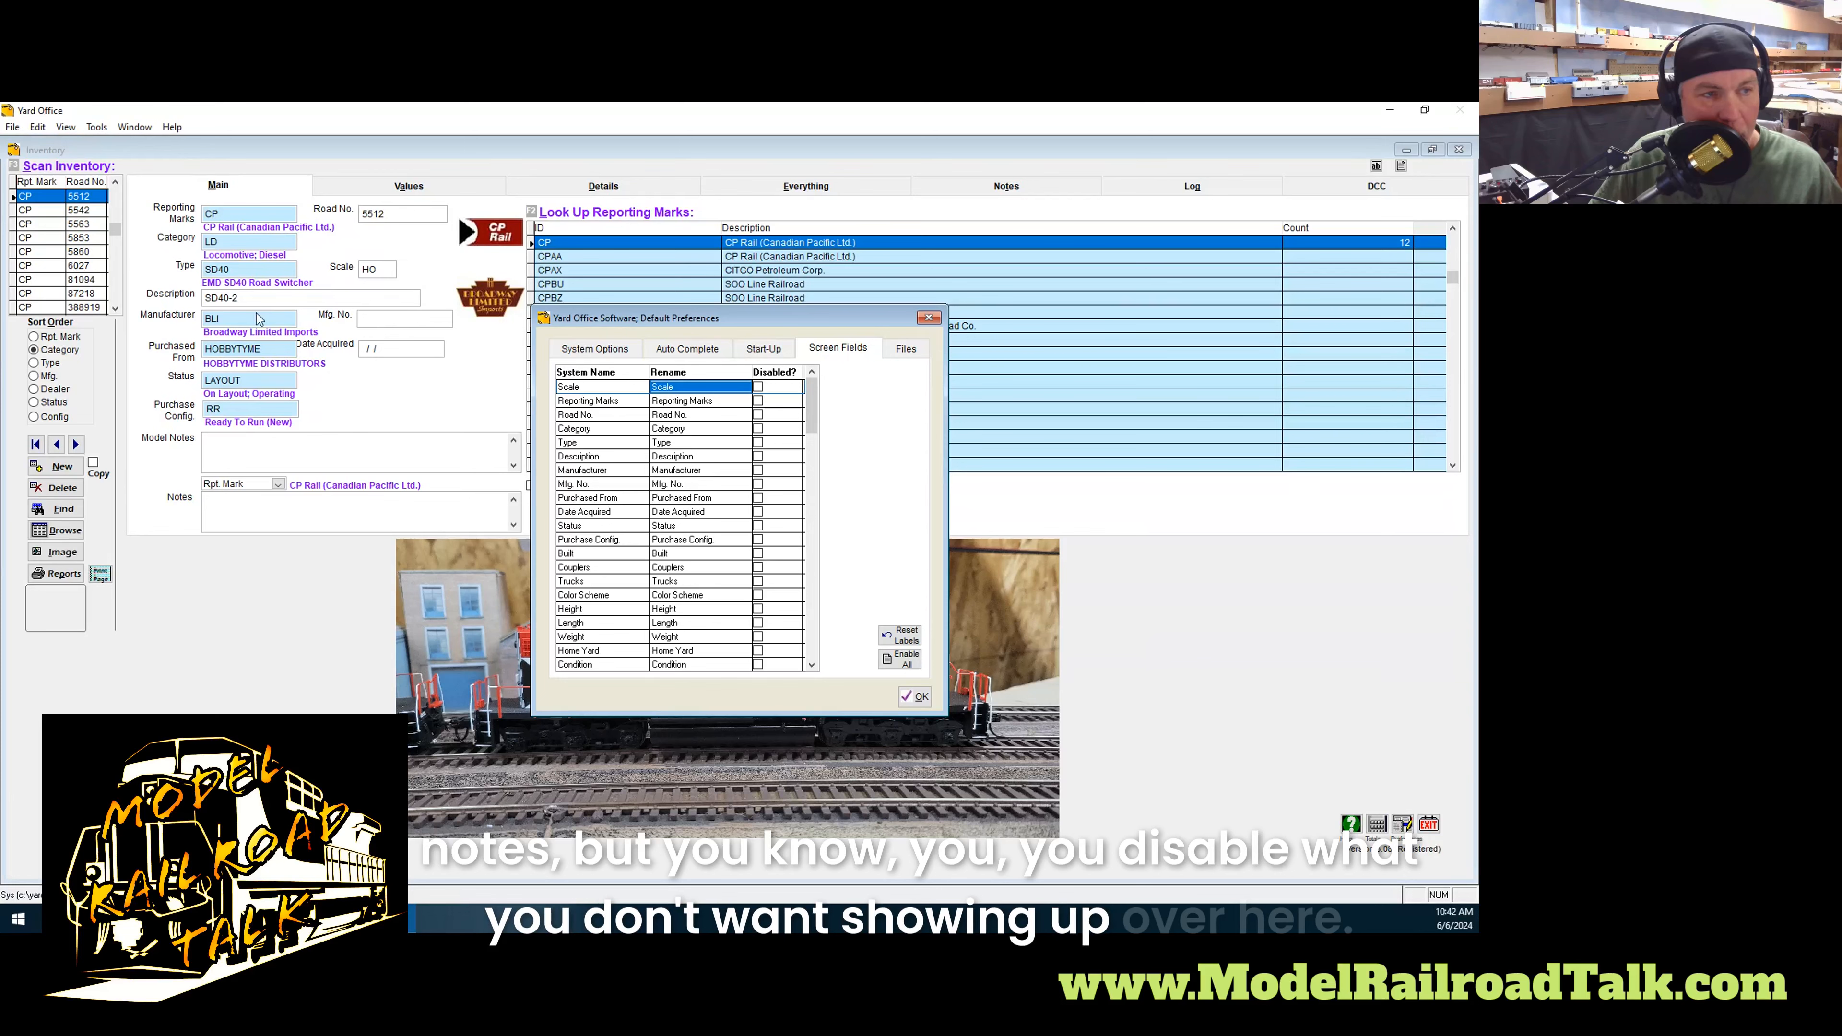
{"action": "left_click", "coordinate": [915, 351]}
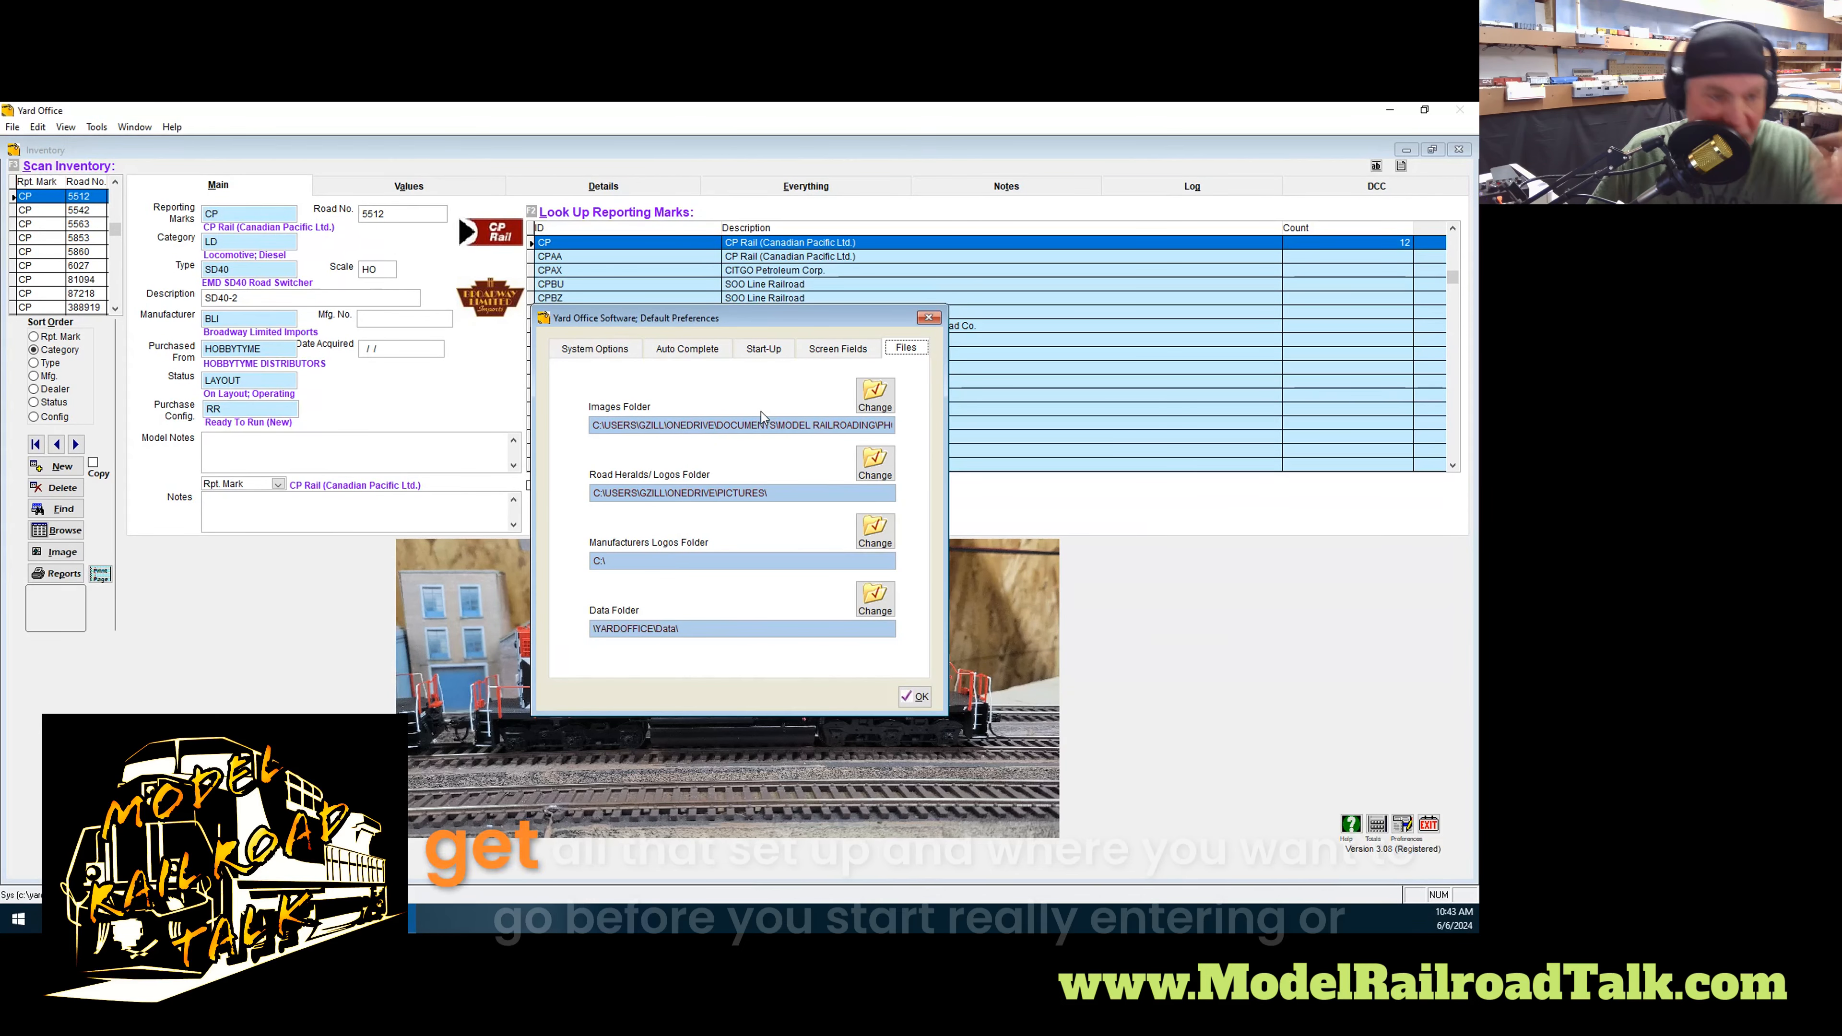
{"action": "left_click", "coordinate": [902, 698]}
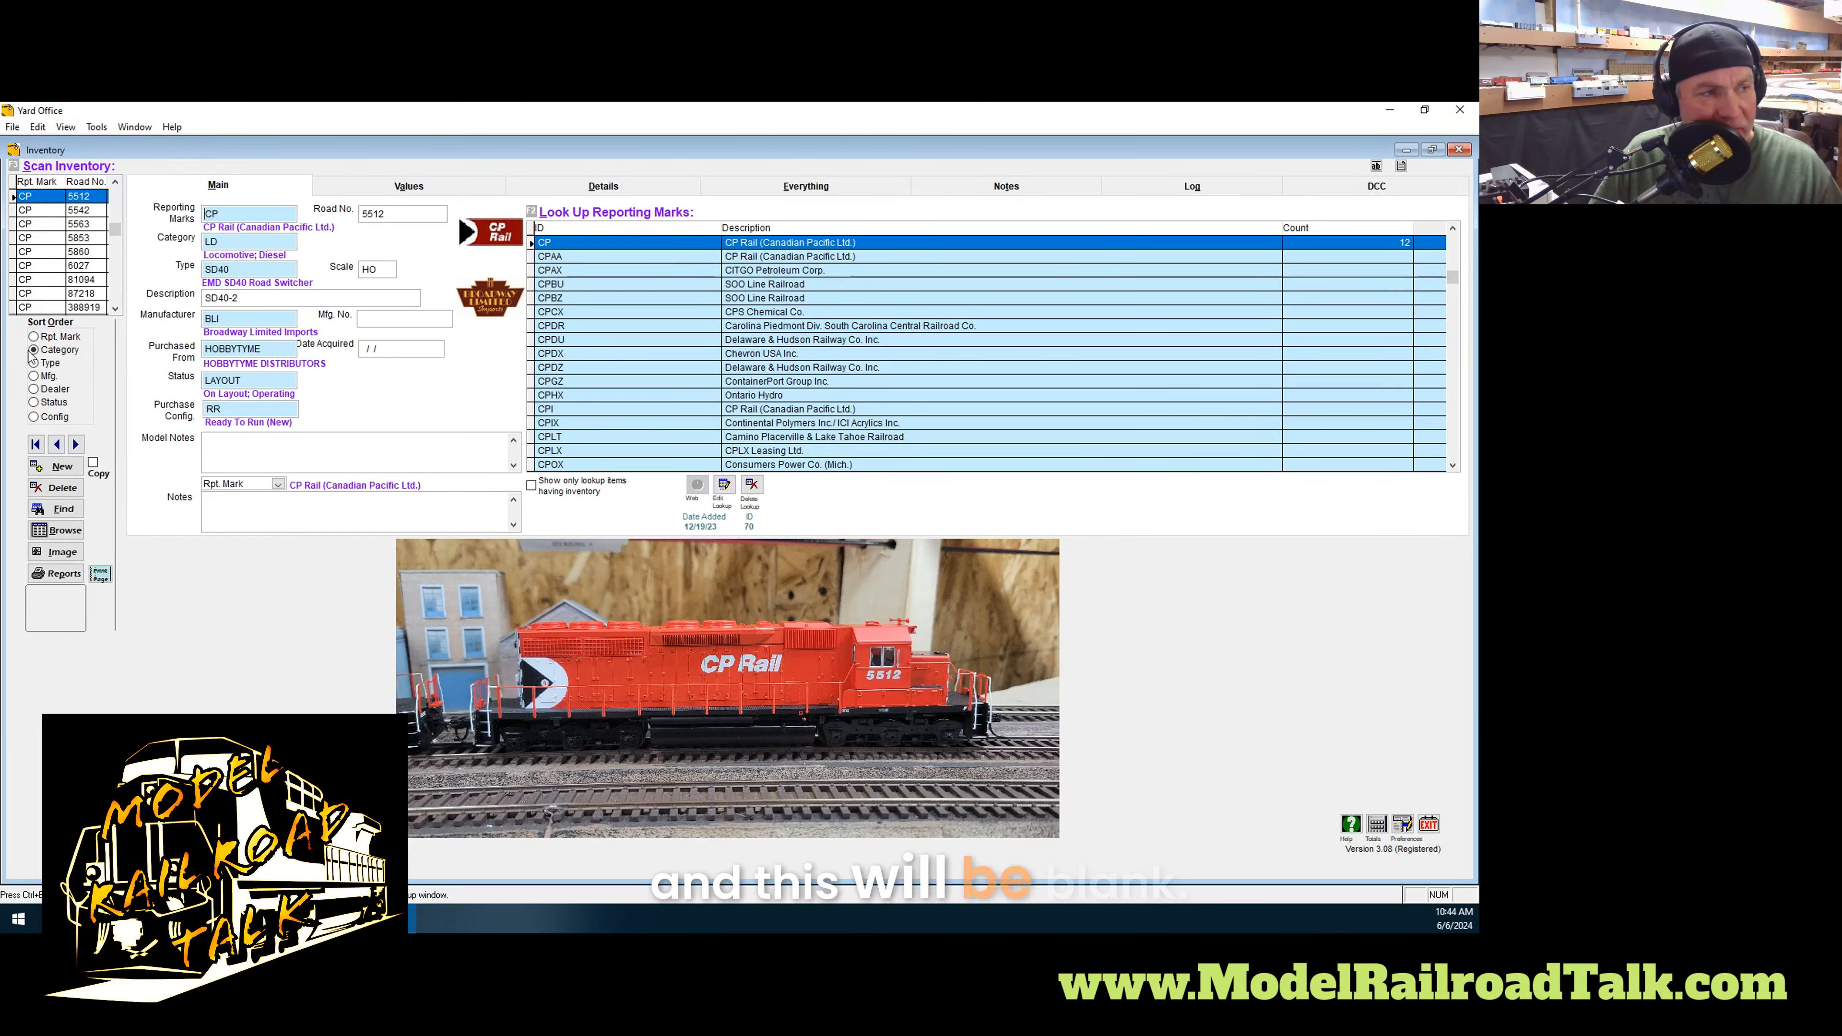
Sort the inventory by reporting mark and create a new inventory record
{"action": "left_click", "coordinate": [52, 337]}
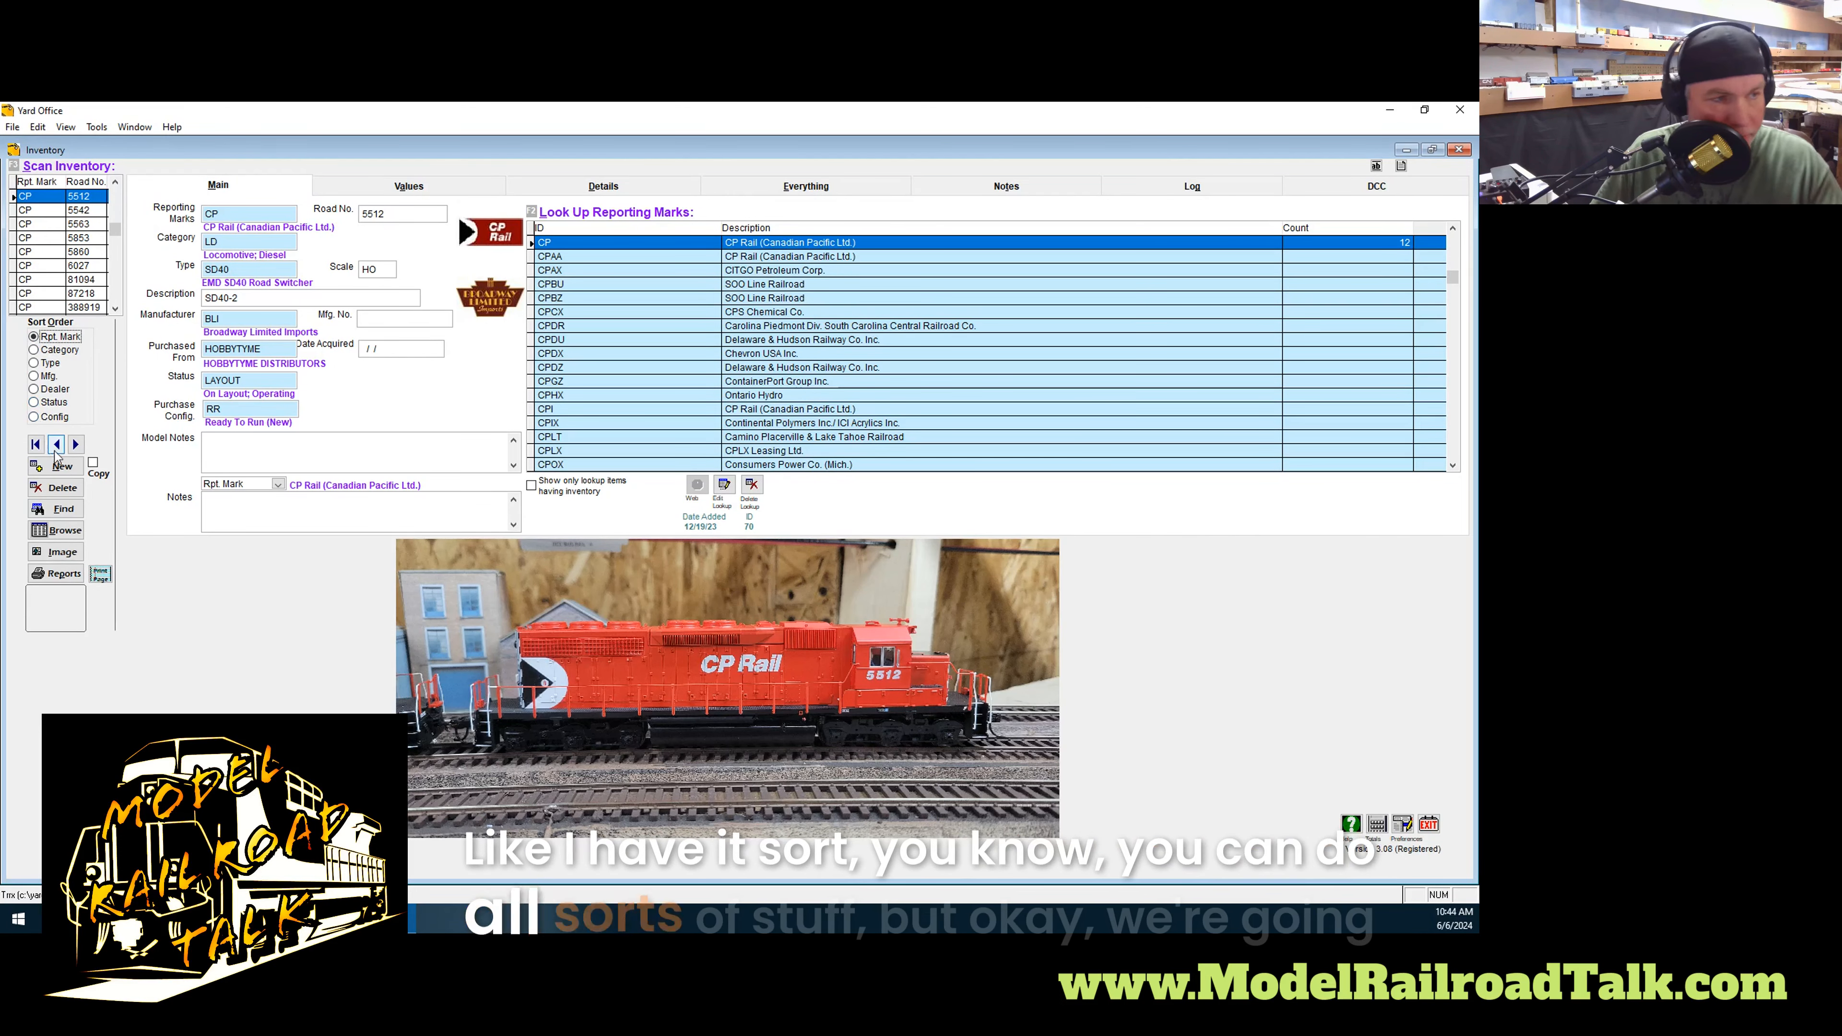
{"action": "left_click", "coordinate": [61, 469]}
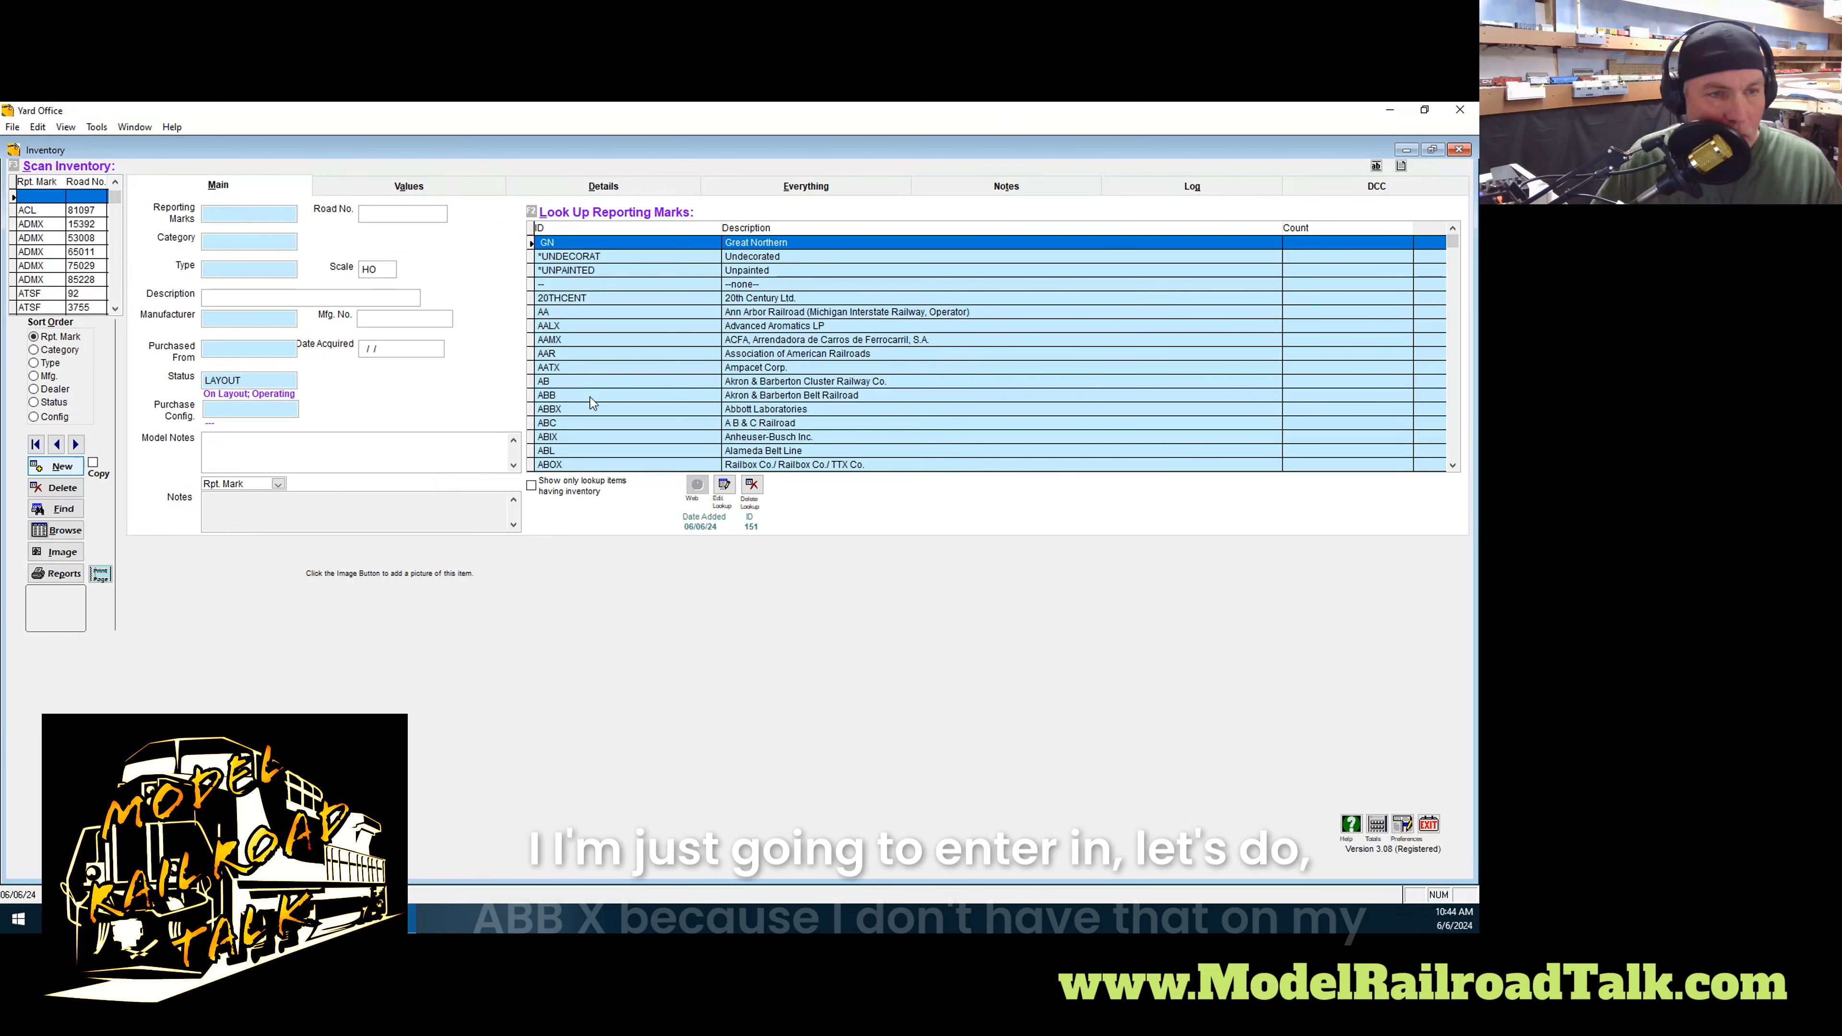
{"action": "left_click", "coordinate": [563, 410]}
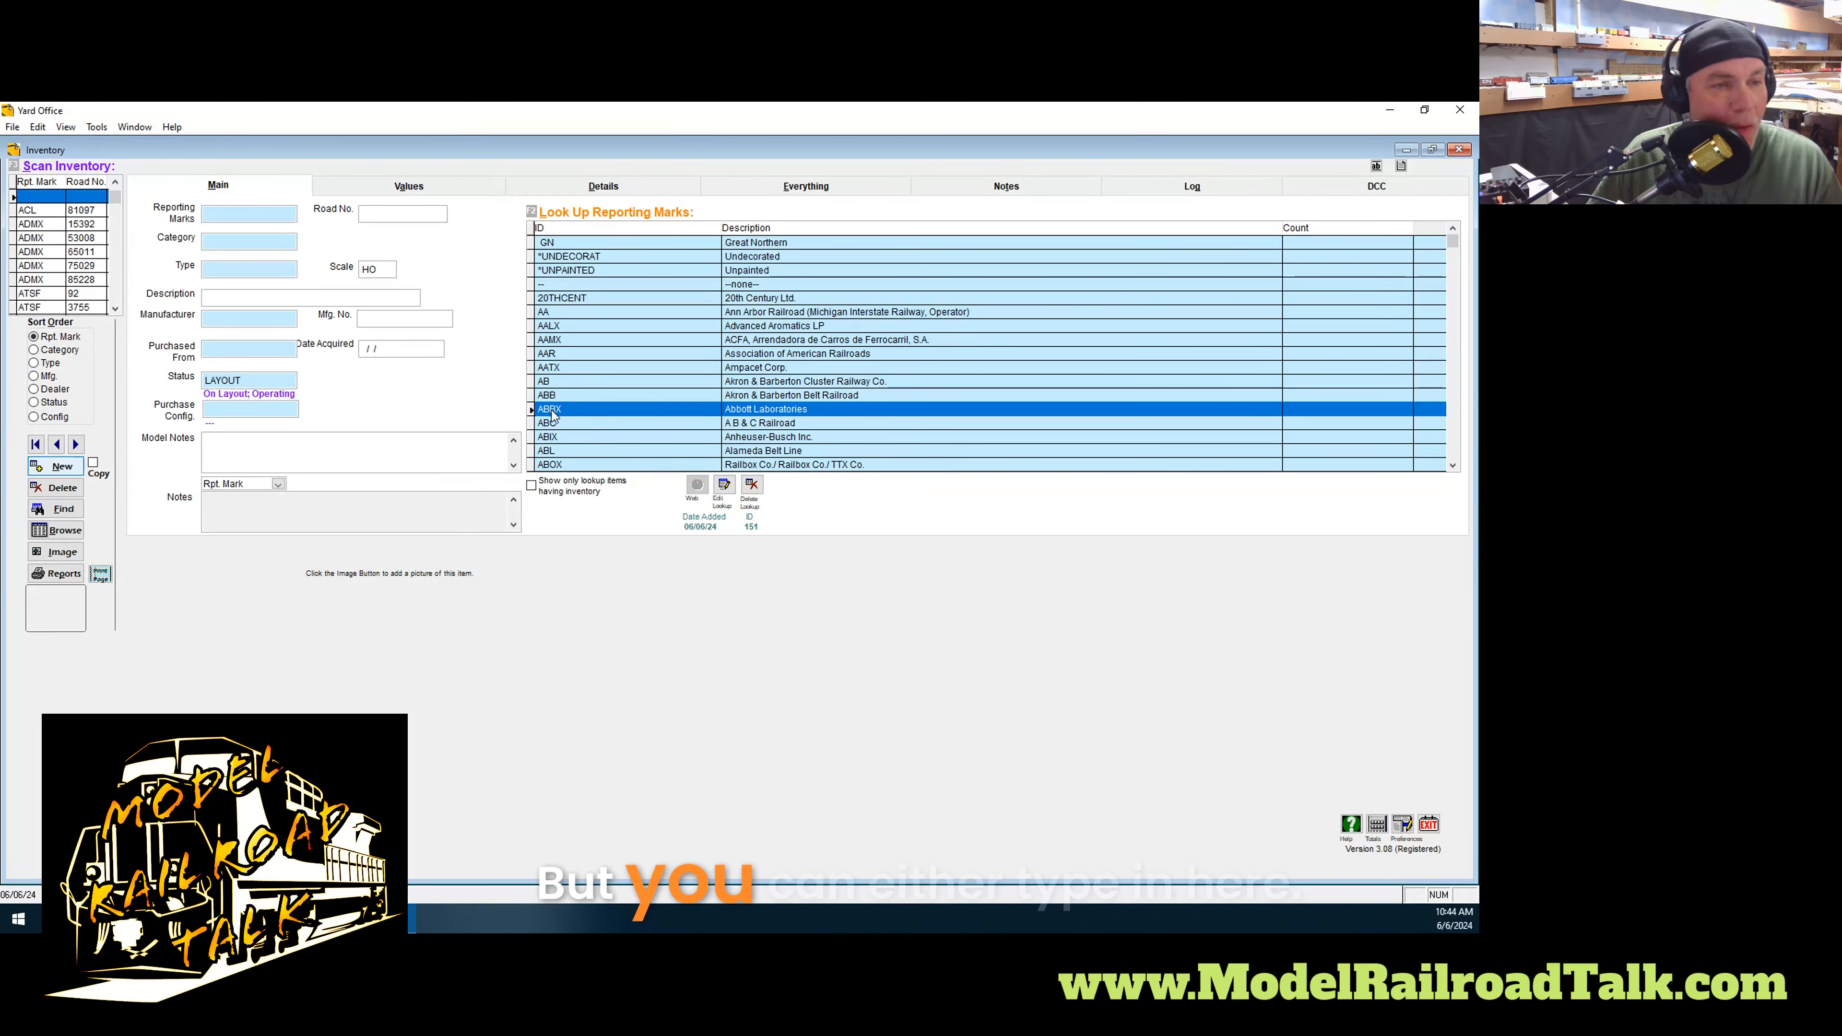
Enter AAB12 as the new record's reporting mark and add it to the lookup table without a description
{"action": "left_click", "coordinate": [224, 214]}
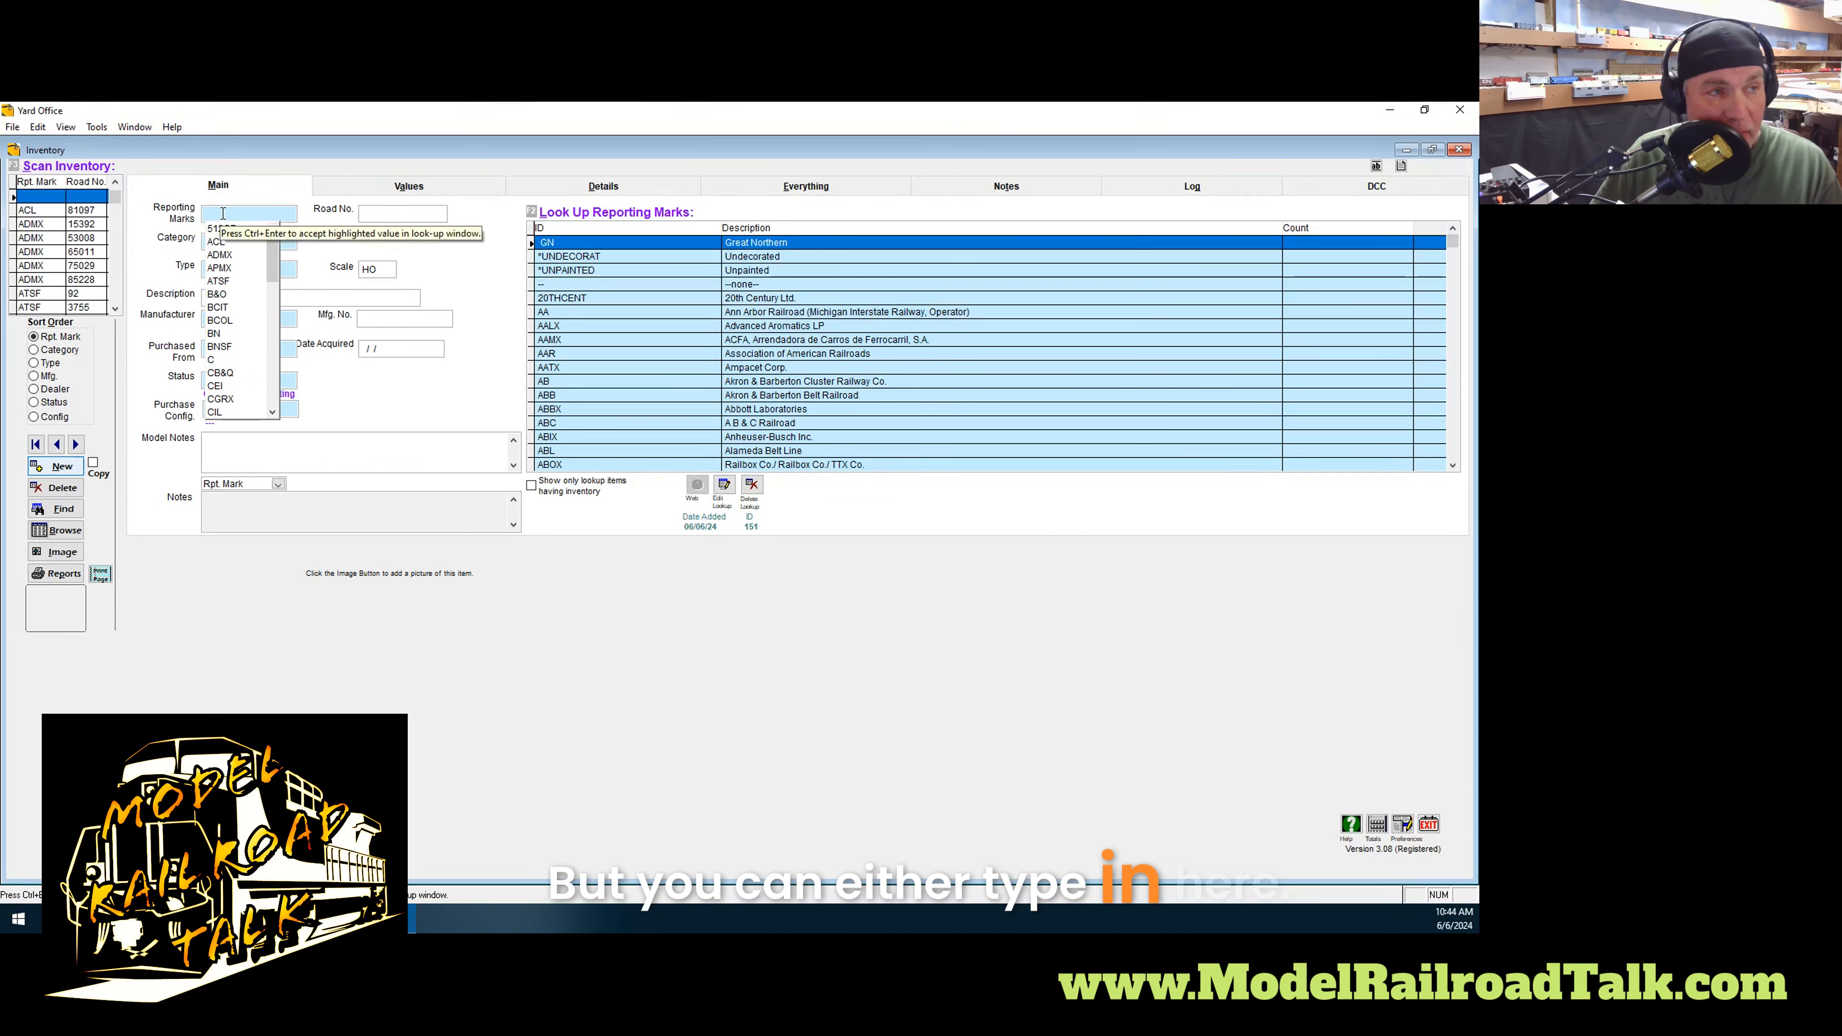
{"action": "type", "text": "ABBX"}
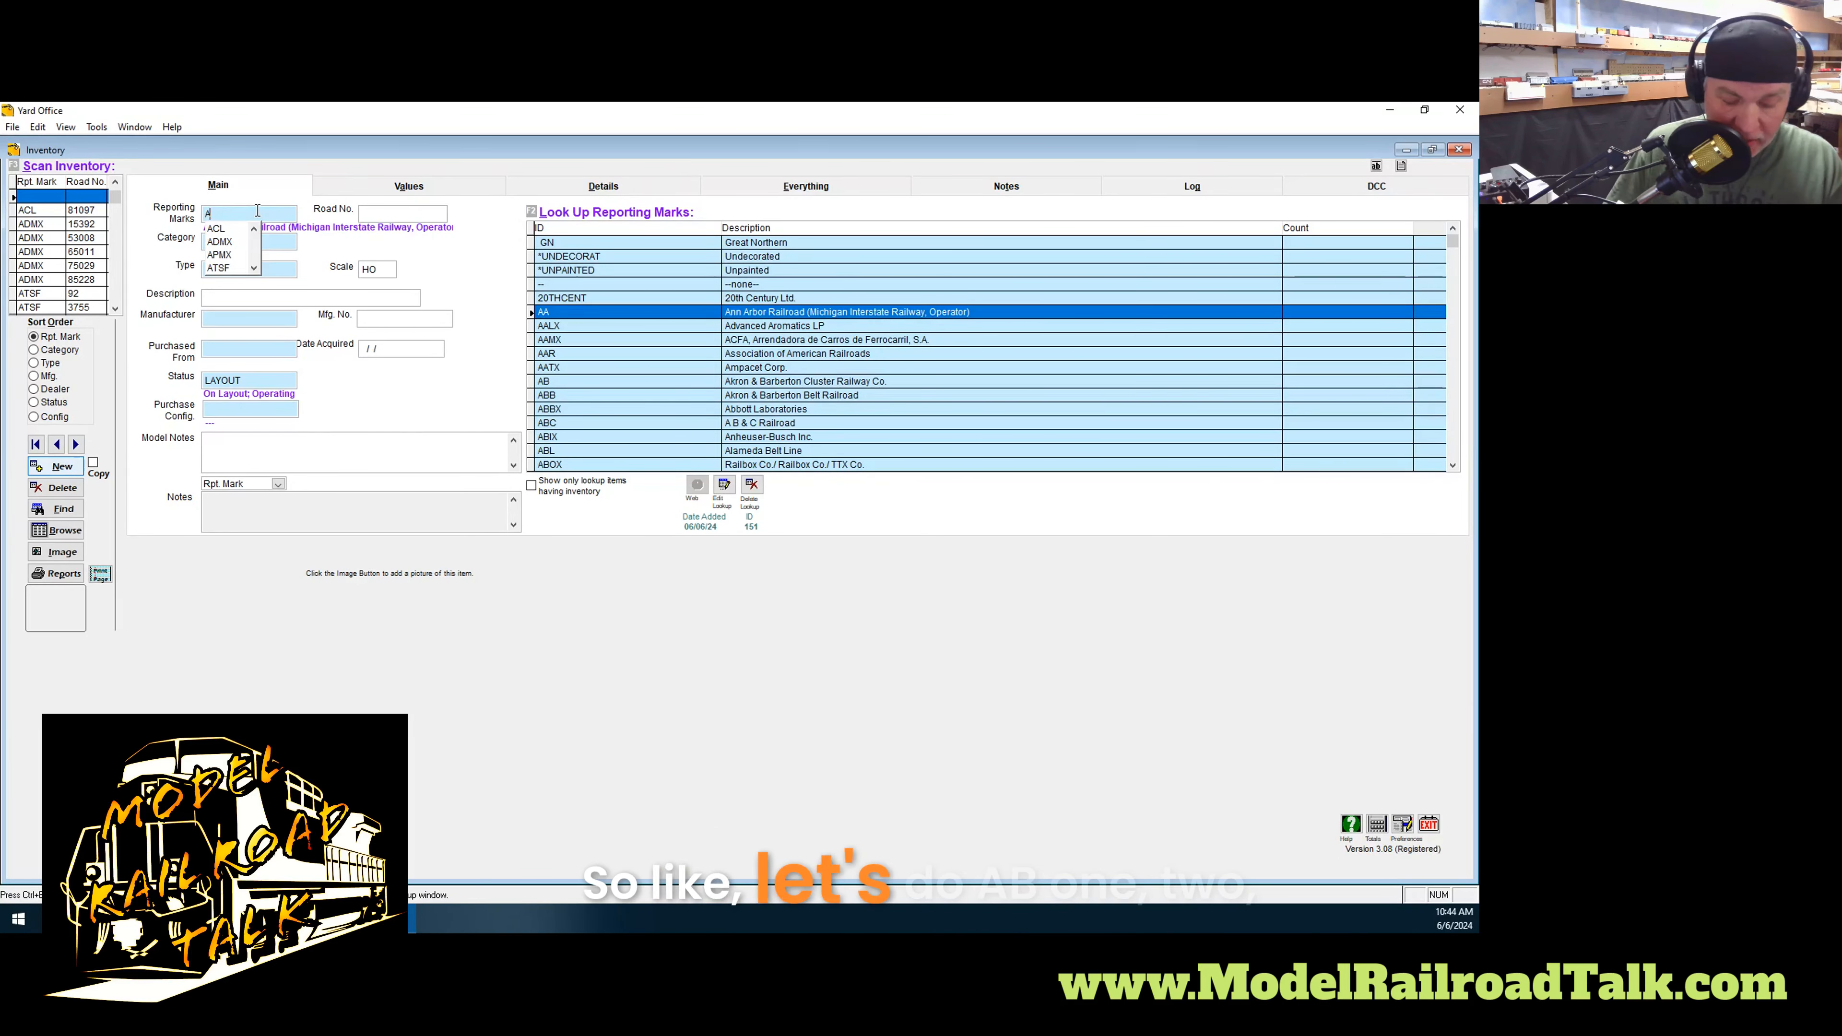
{"action": "type", "text": "AB12"}
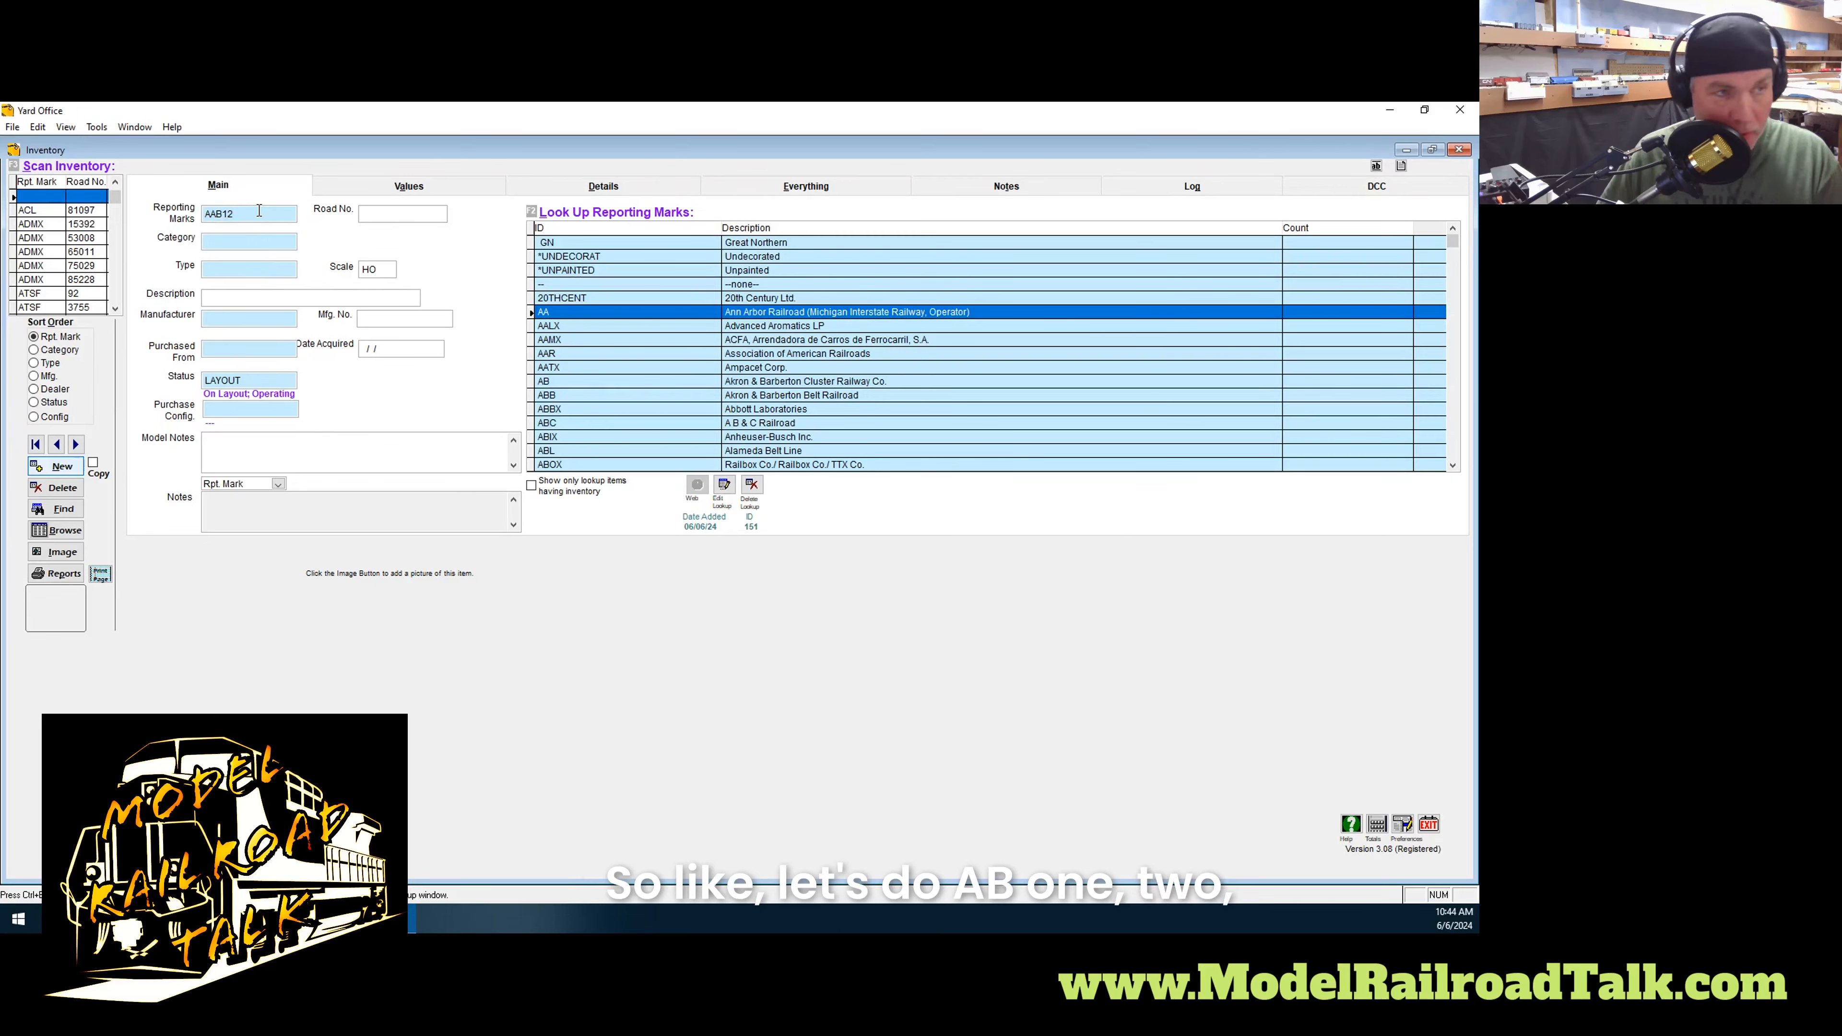
{"action": "key", "text": "Tab"}
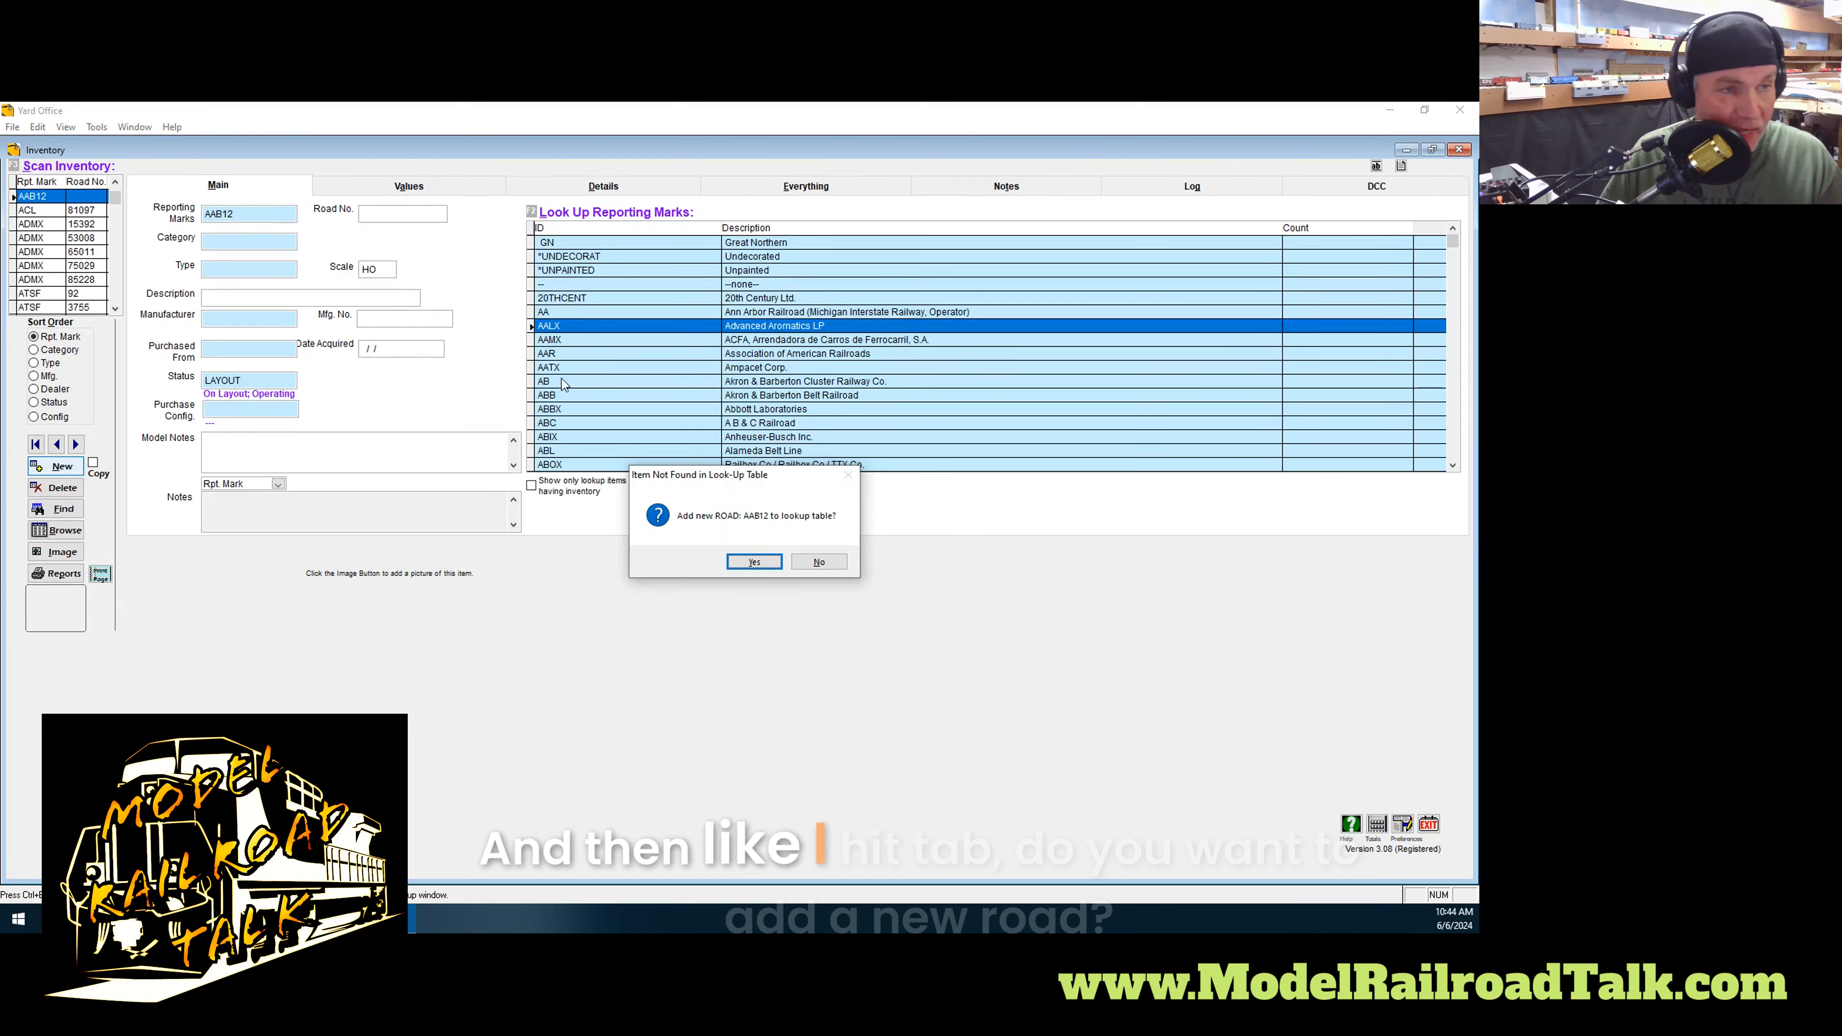
{"action": "left_click", "coordinate": [753, 564]}
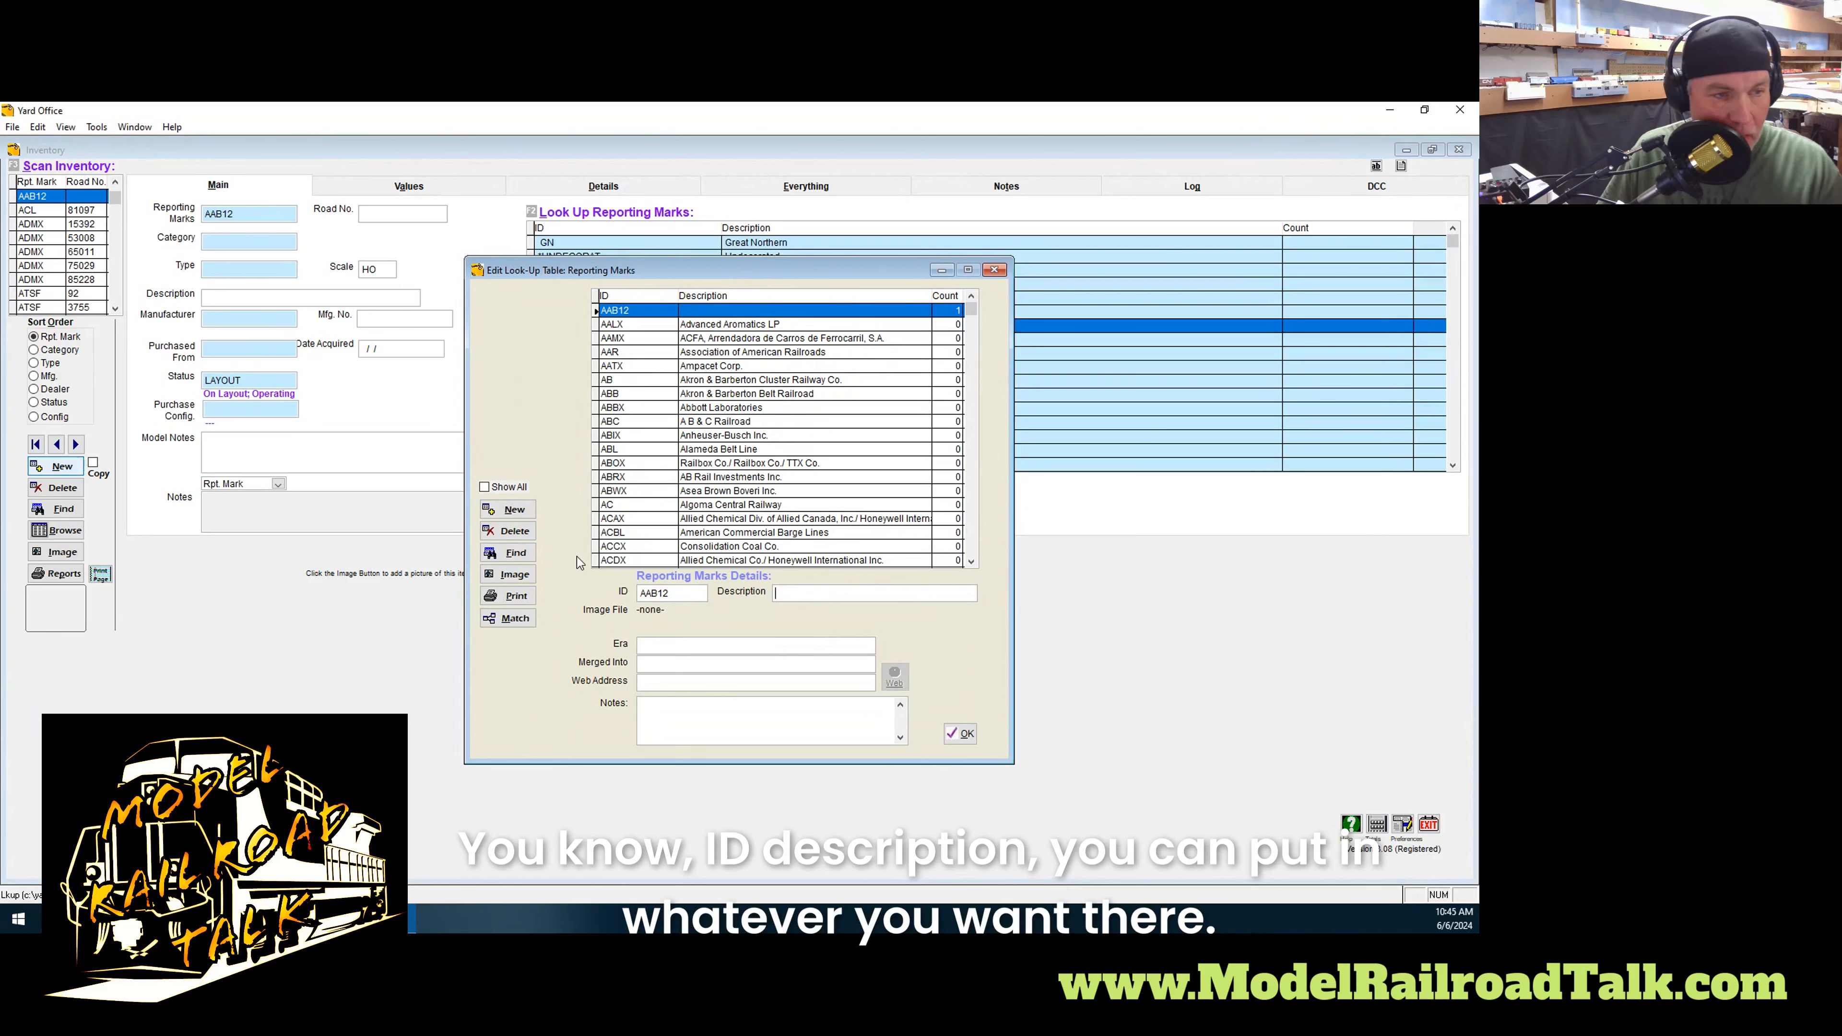
{"action": "left_click", "coordinate": [995, 271]}
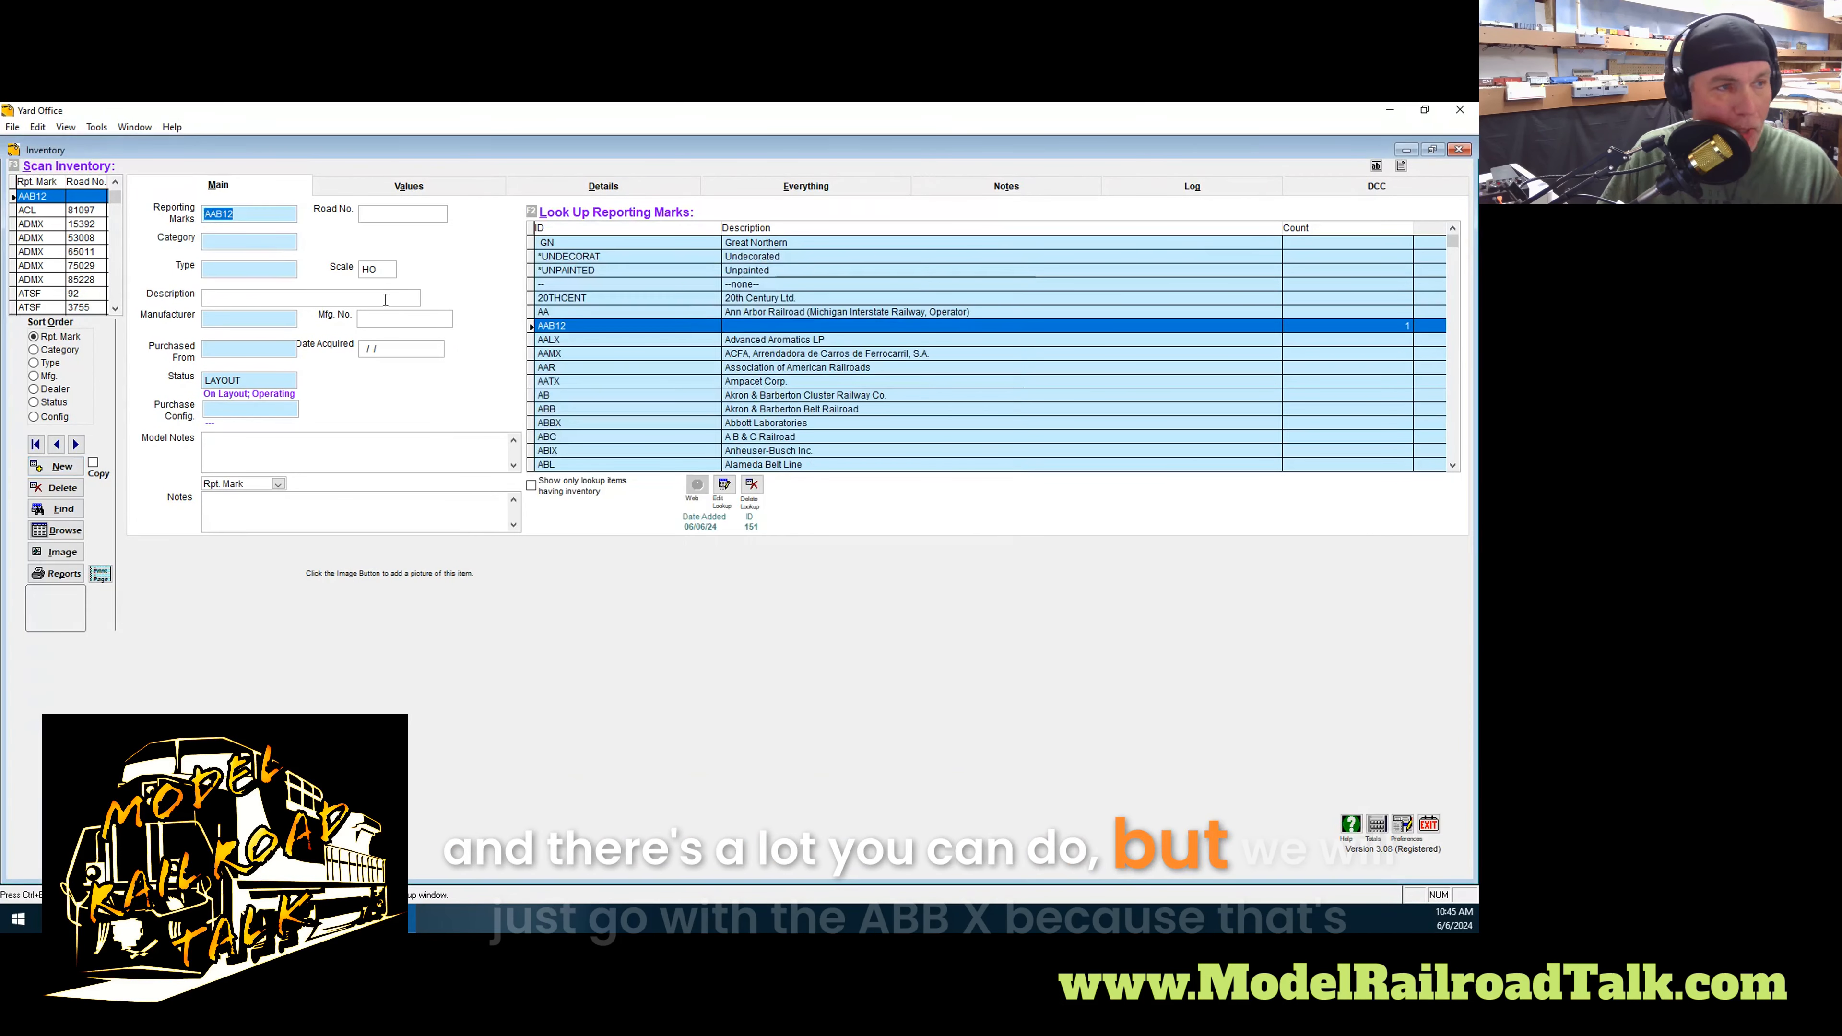
Replace the new record's reporting mark with ABBX (Abbott Laboratories) from the reporting marks lookup
{"action": "left_click", "coordinate": [562, 423]}
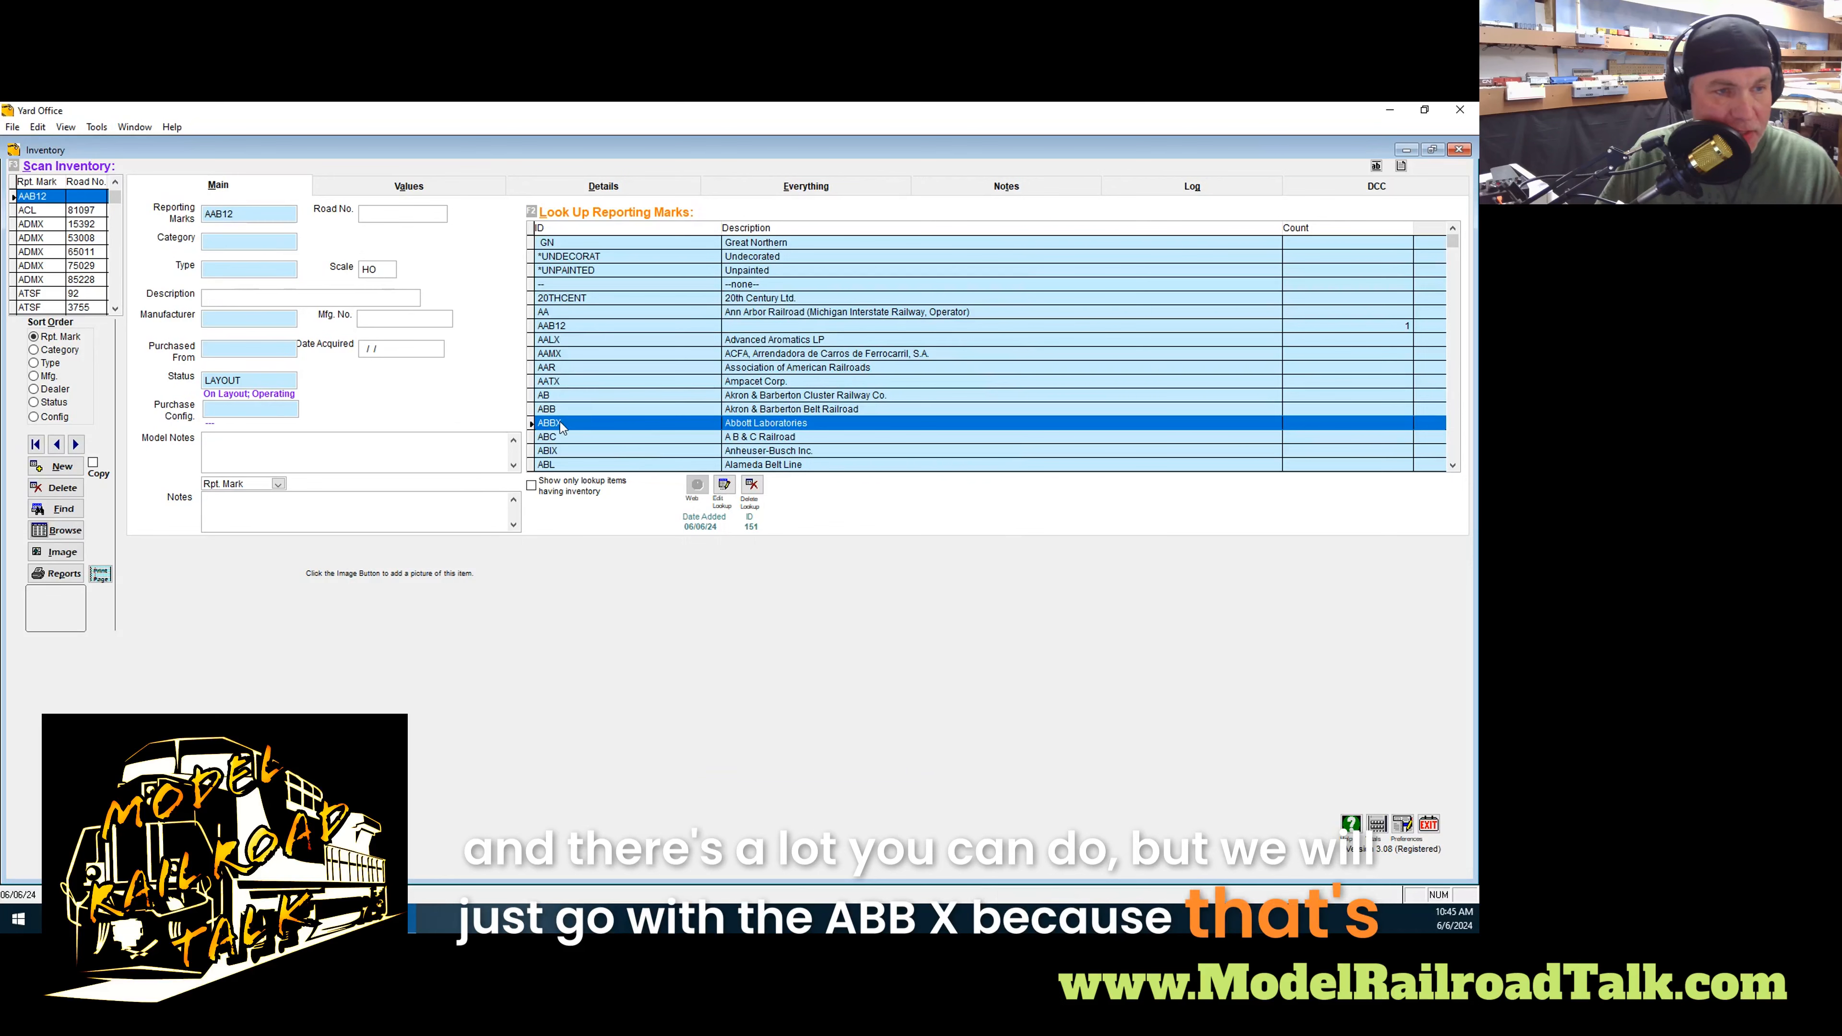
{"action": "double_click", "coordinate": [563, 425]}
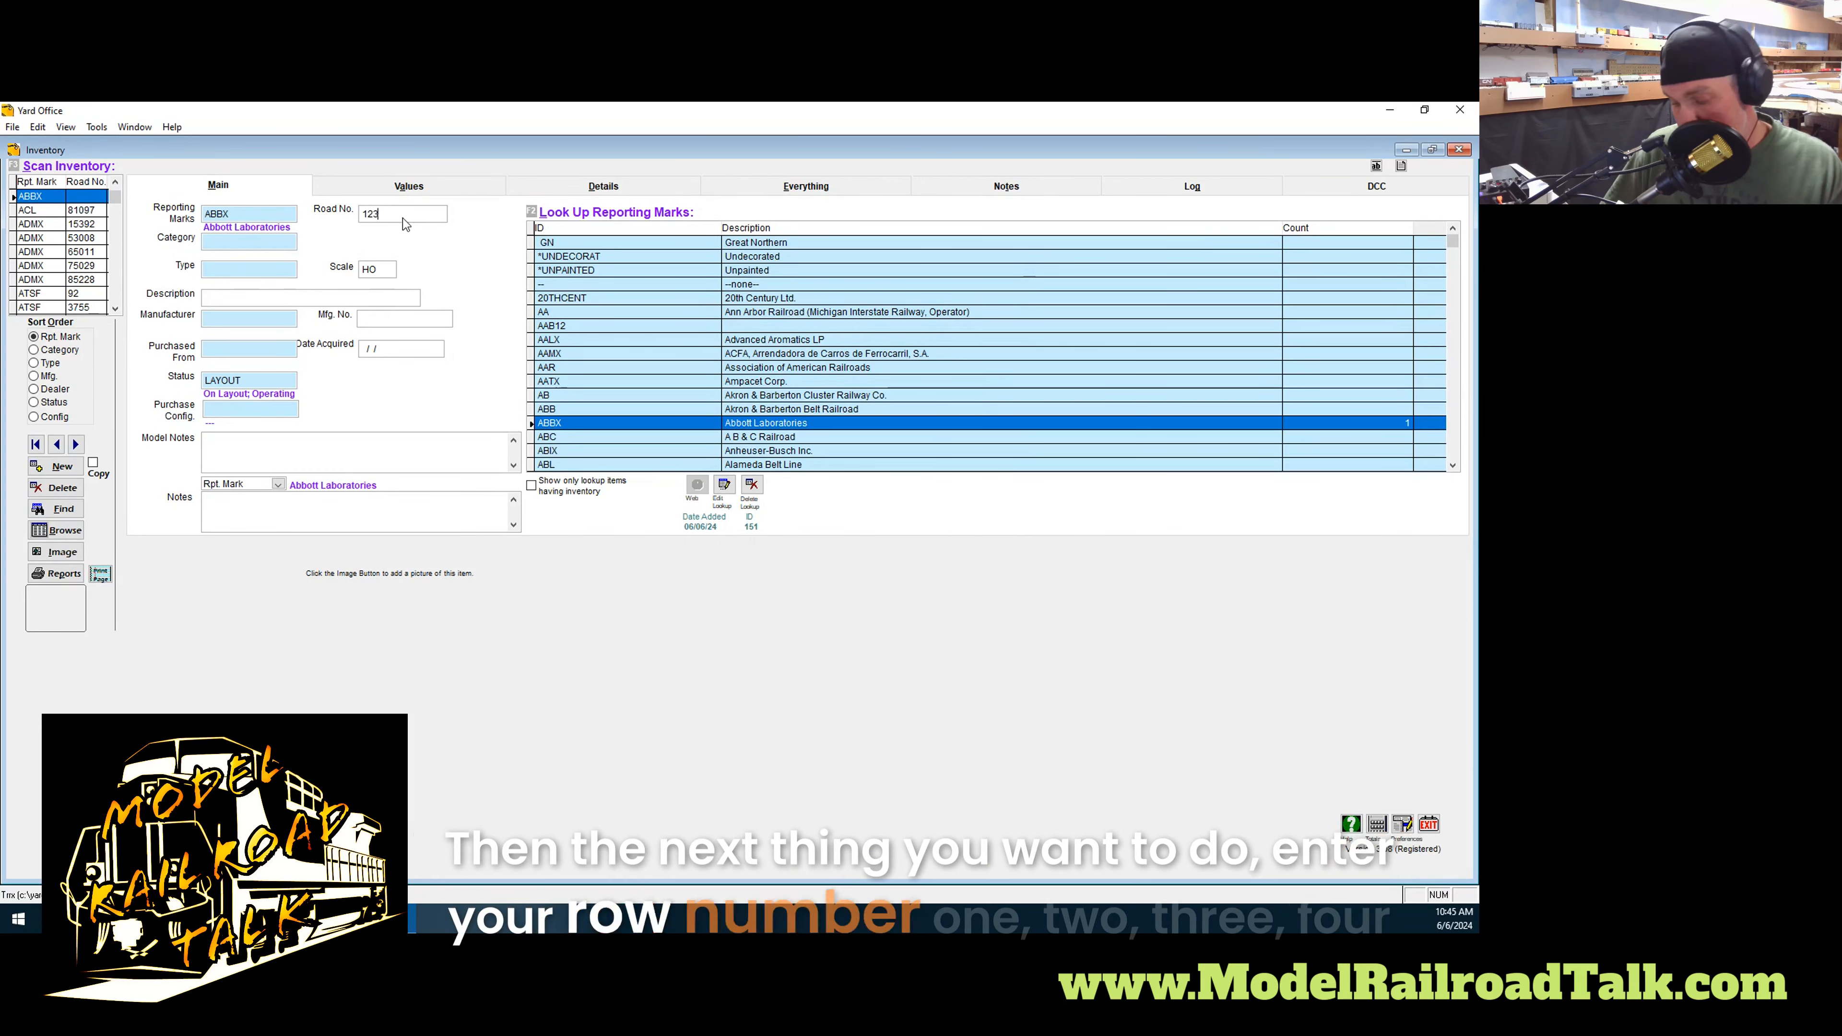
Enter 1234 as the new record's road number and set its category to XM (Box Car - General Service)
{"action": "type", "text": "1234"}
{"action": "left_click", "coordinate": [225, 239]}
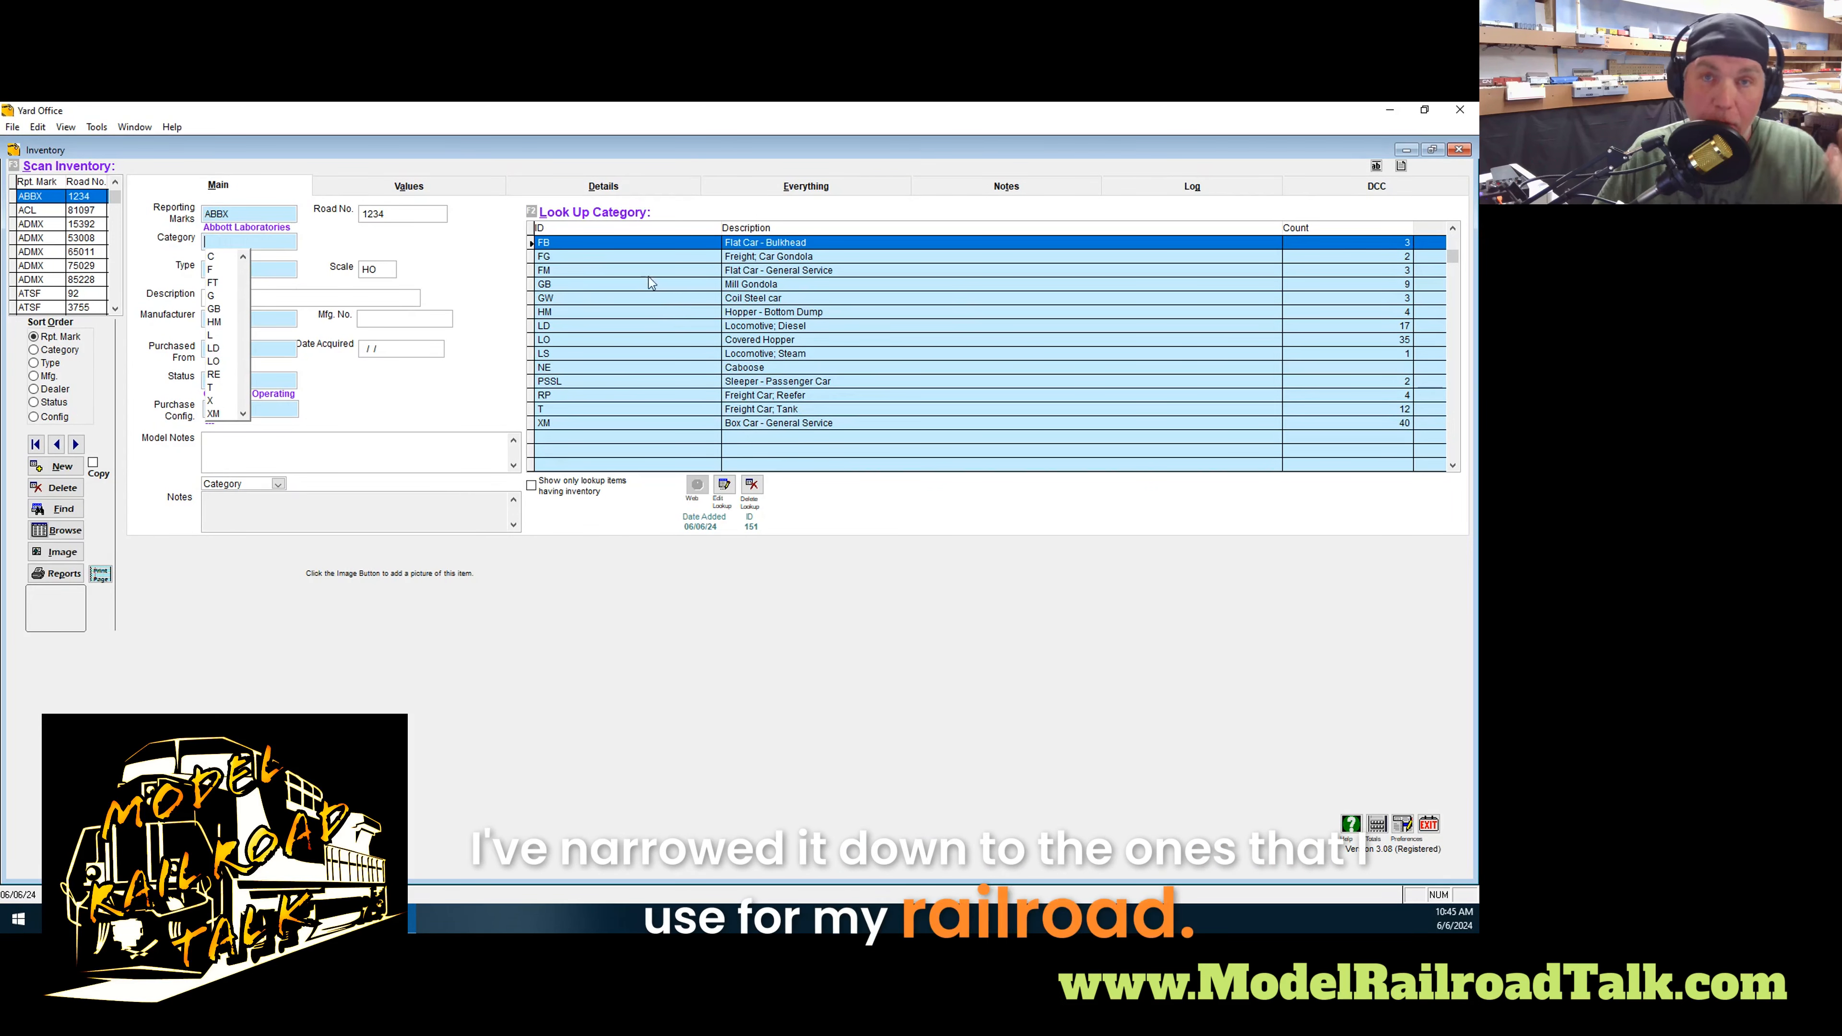
{"action": "left_click", "coordinate": [576, 420]}
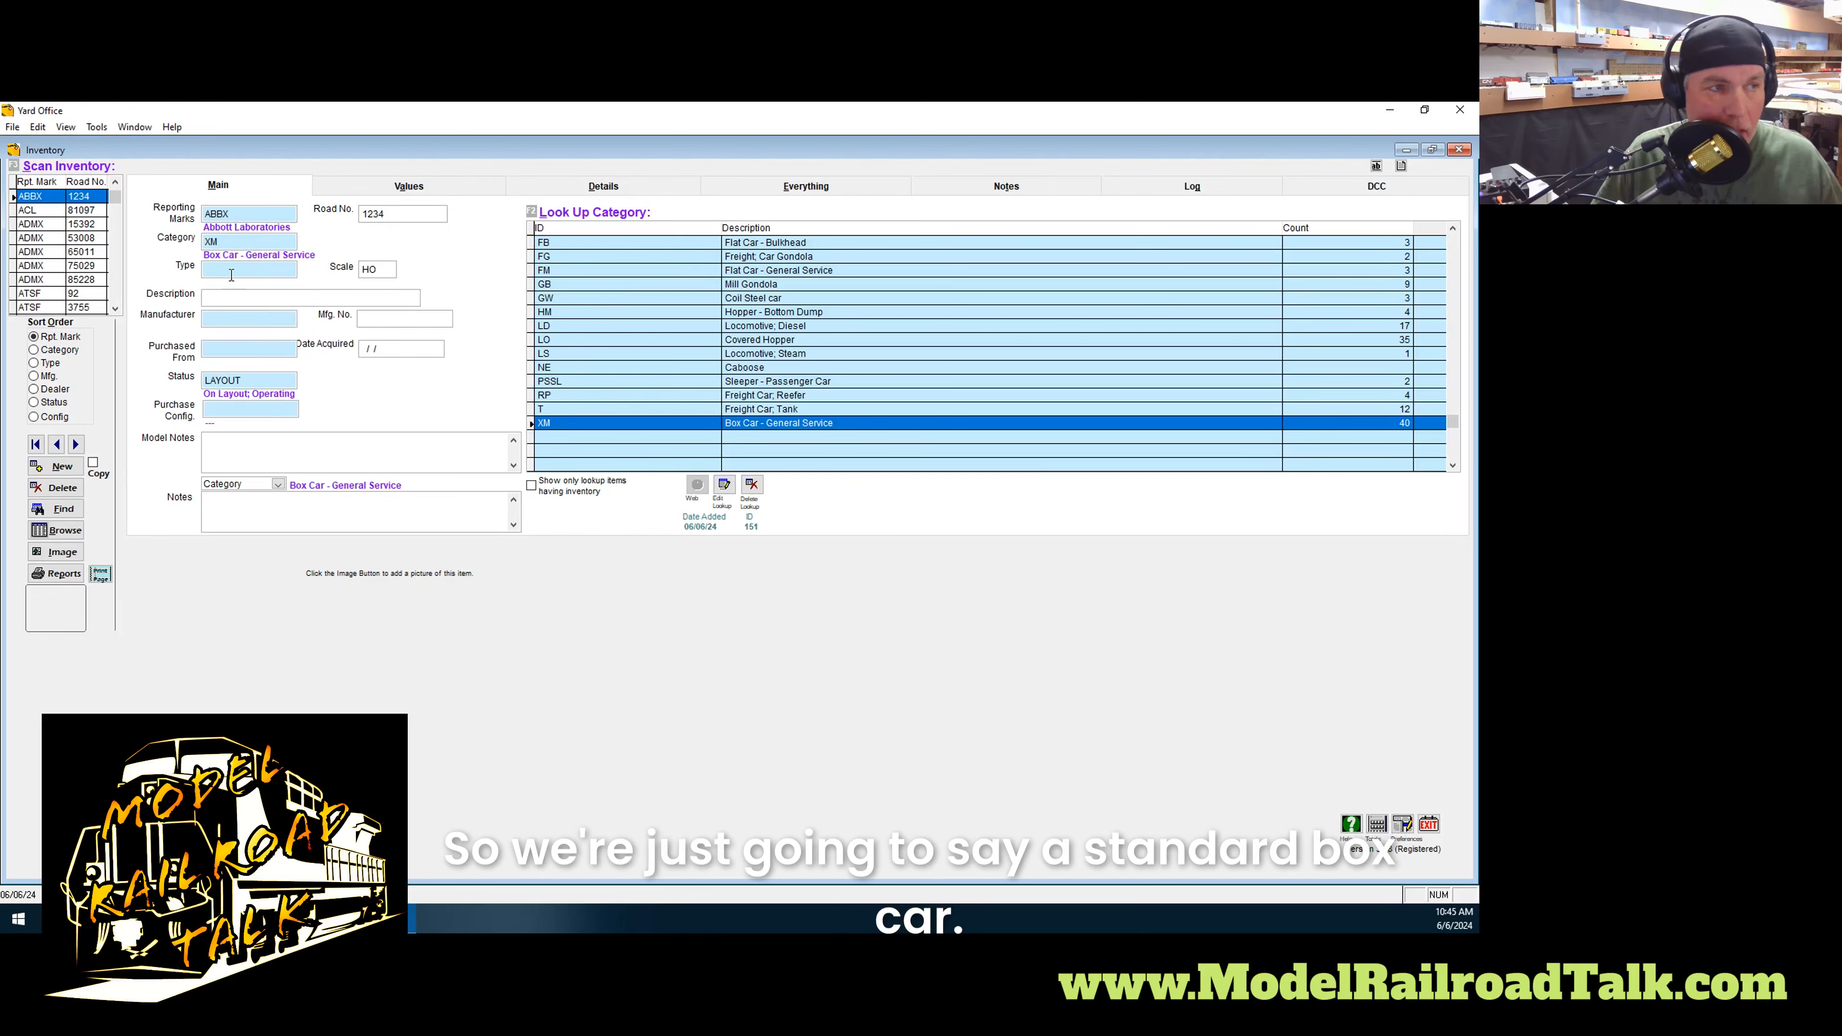
Set the record's type to 50BOX (50 ft Box Car) and its description to the existing entry 50' Box Car
{"action": "left_click", "coordinate": [258, 270]}
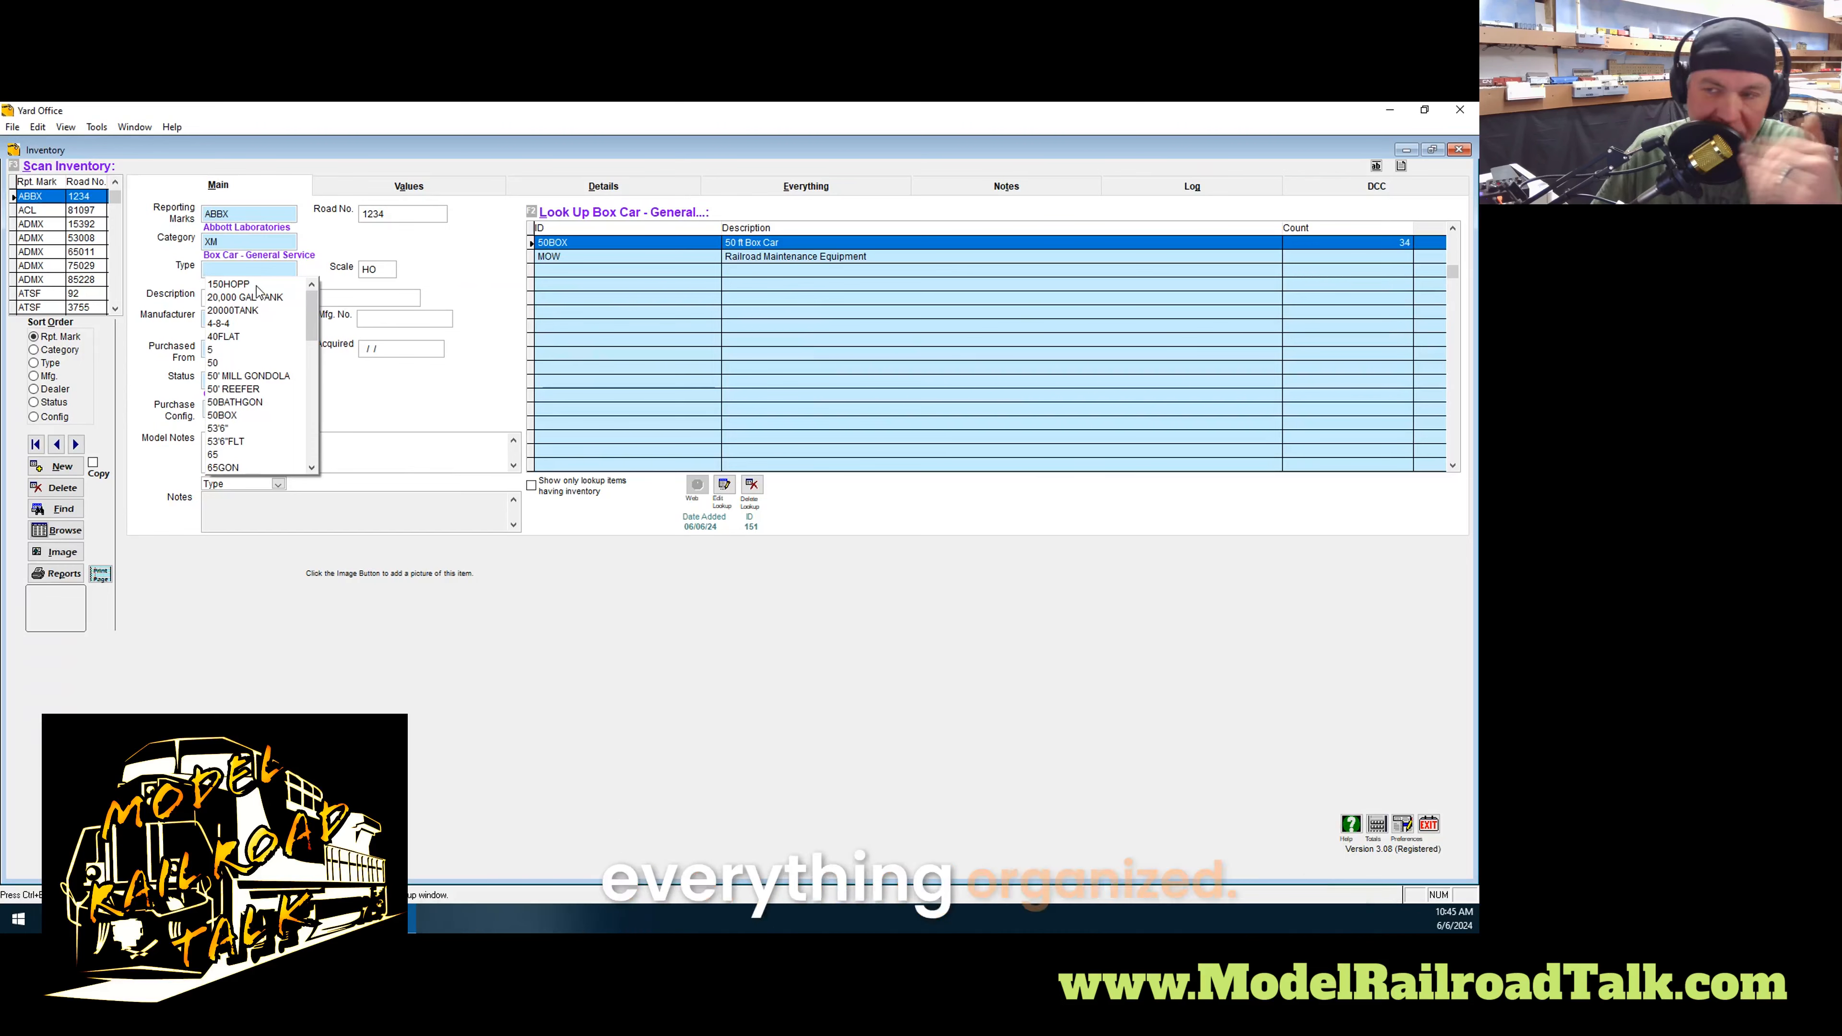
{"action": "double_click", "coordinate": [562, 245]}
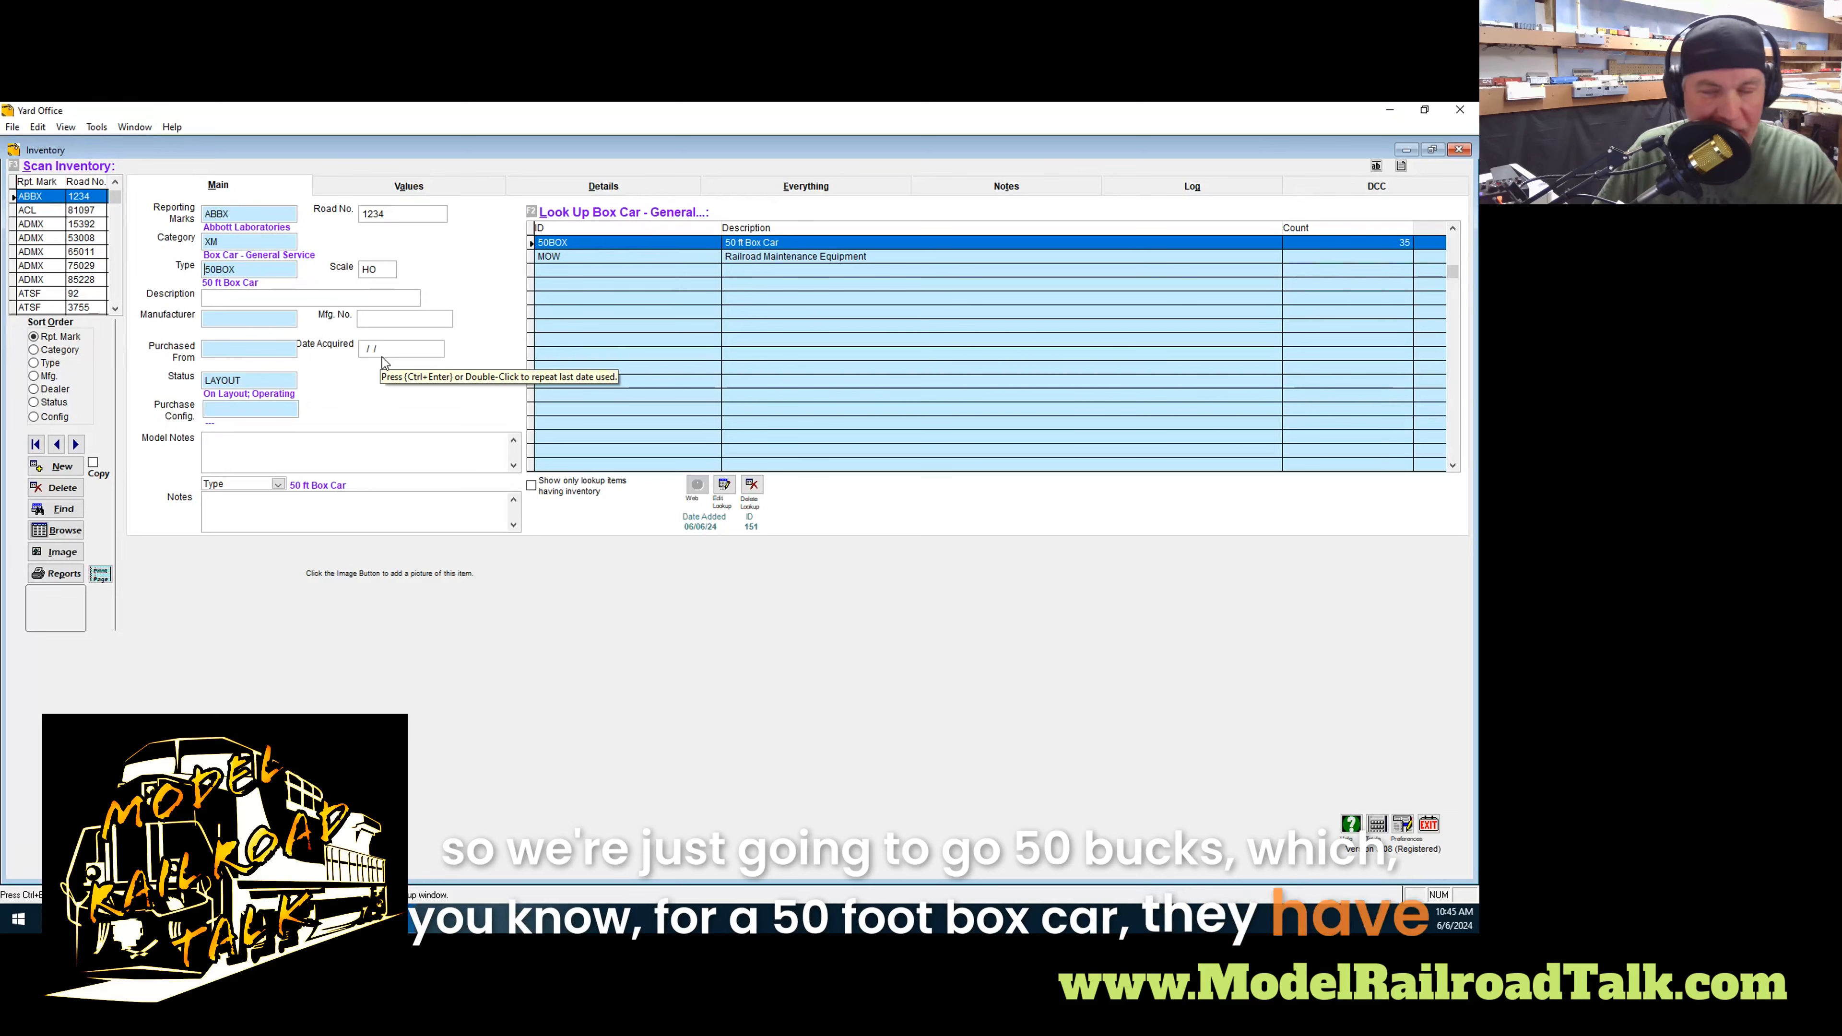
{"action": "left_click", "coordinate": [221, 298]}
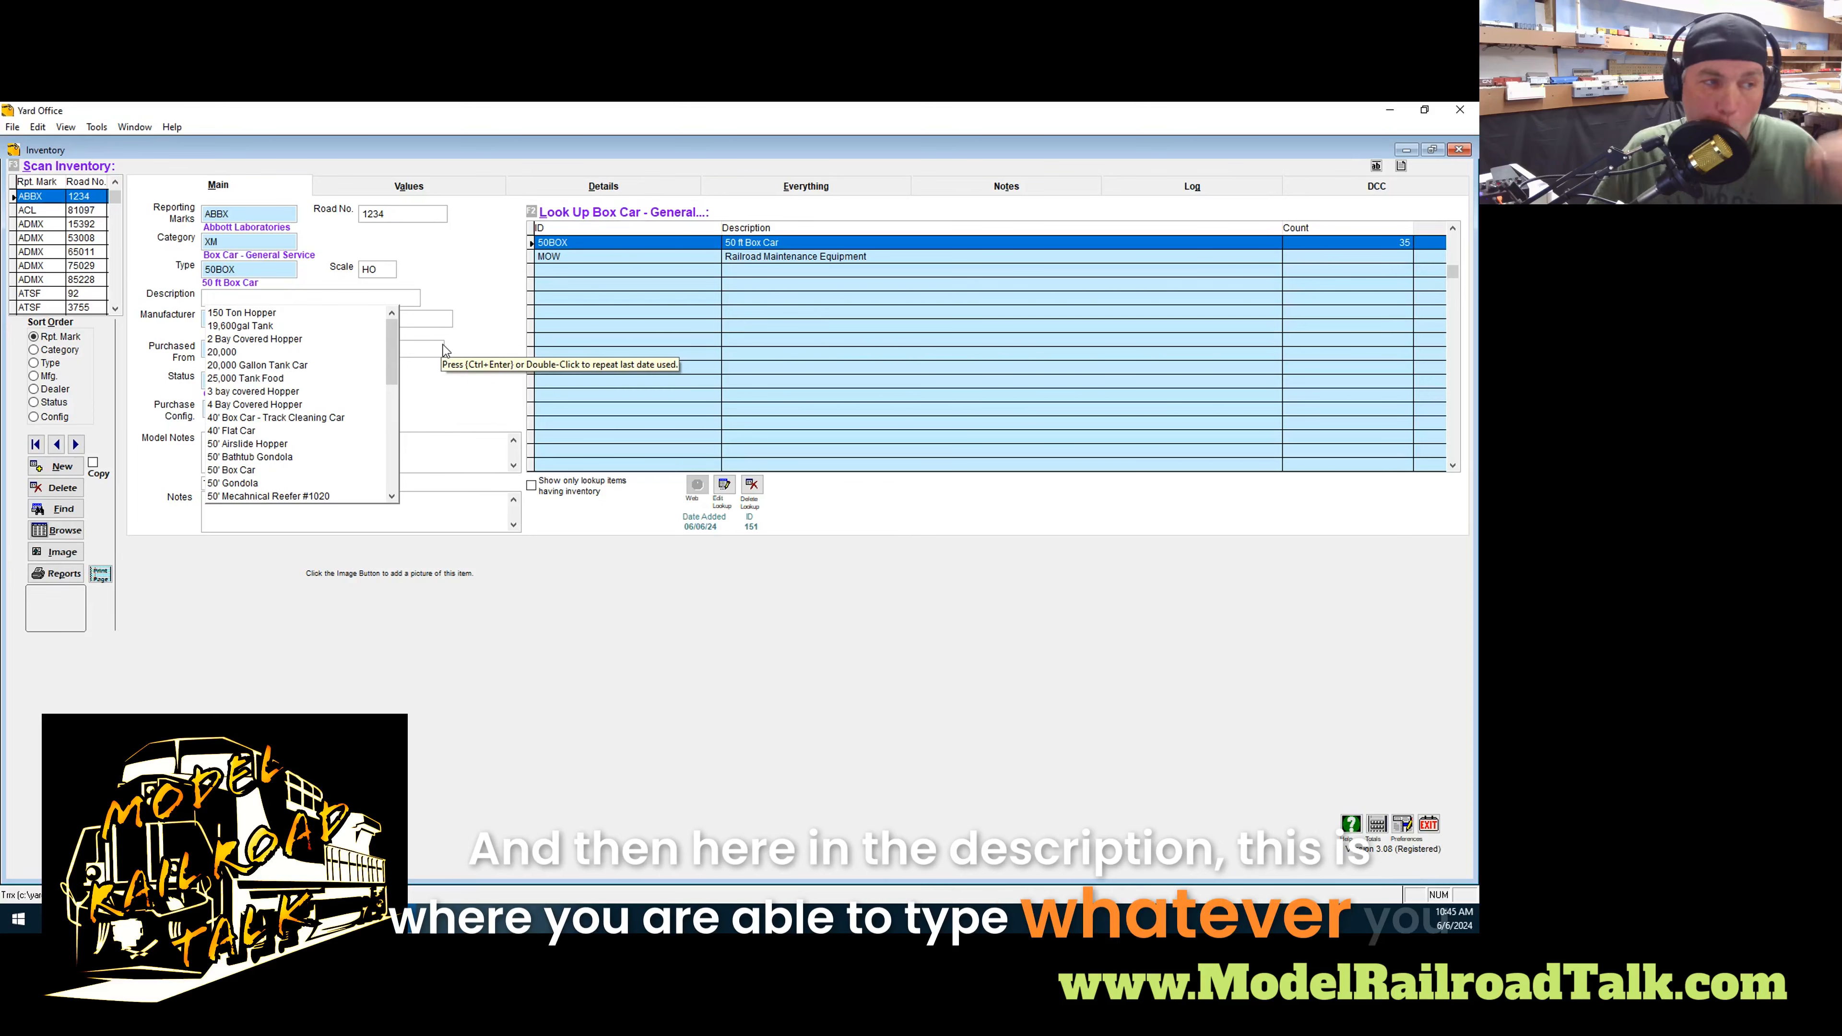
{"action": "scroll", "coordinate": [307, 411], "scroll_direction": "down", "scroll_amount": 1}
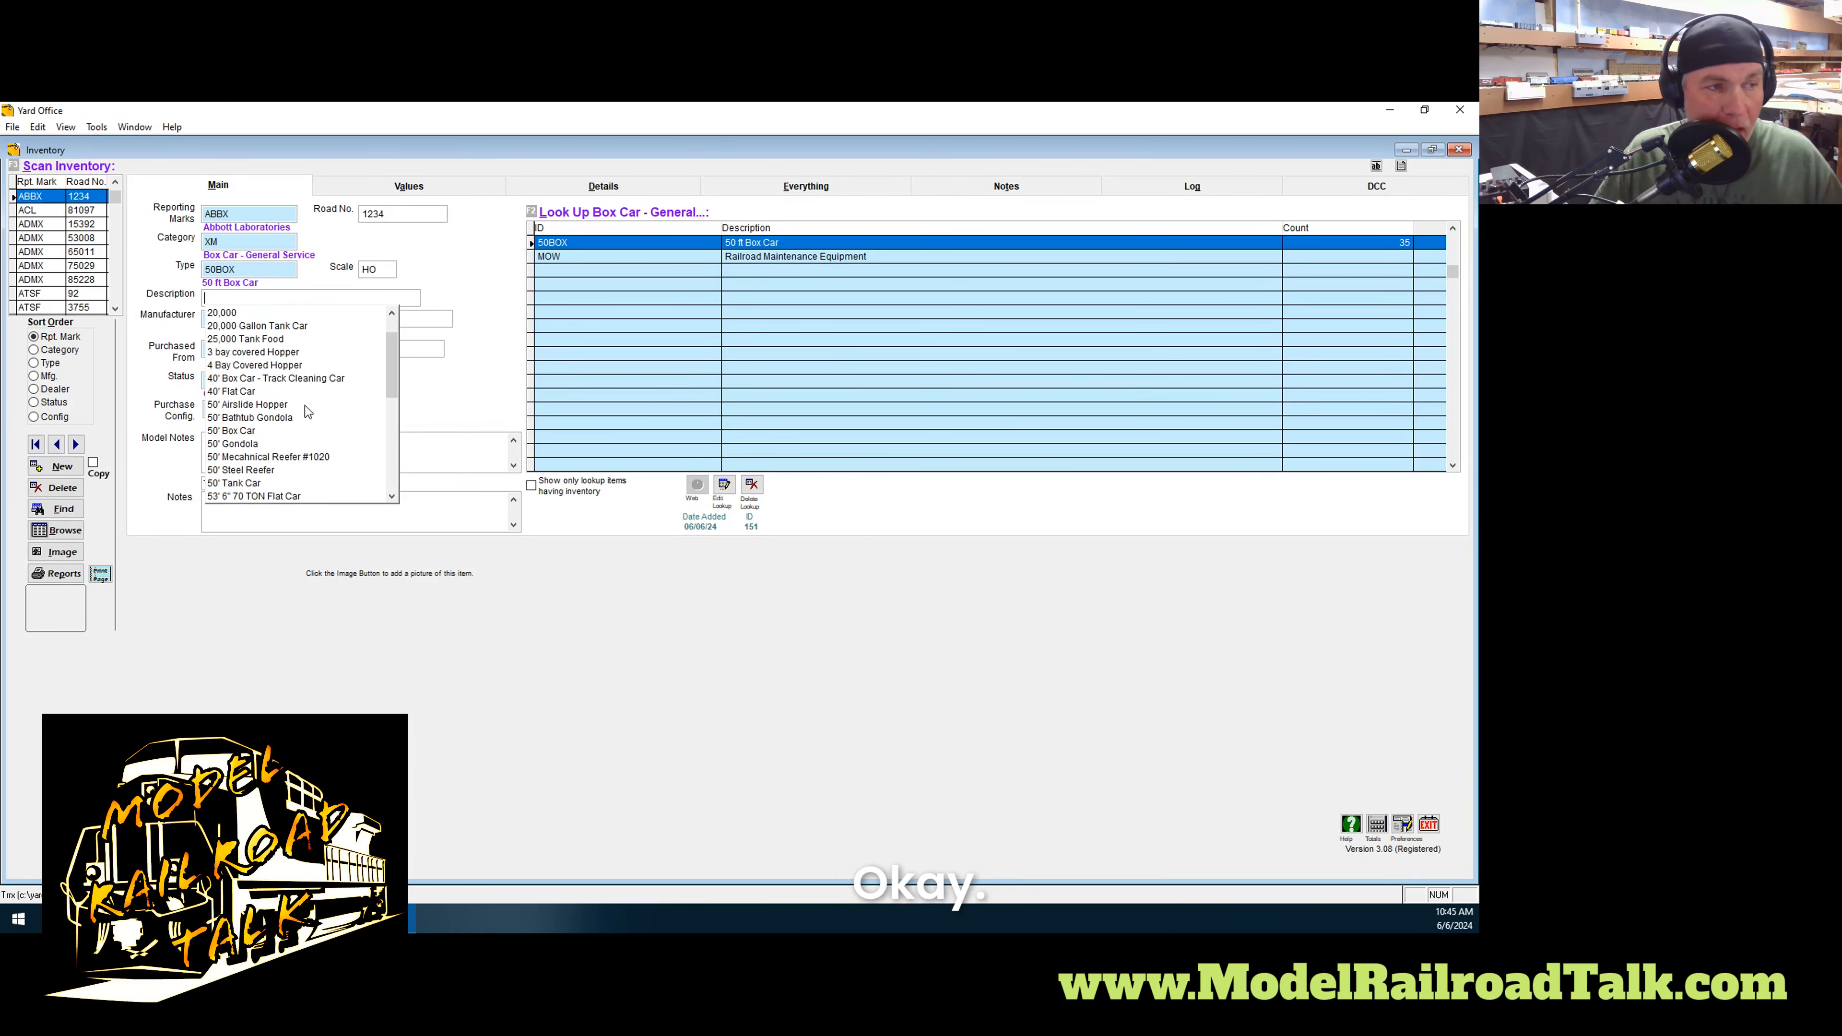
{"action": "scroll", "coordinate": [305, 408], "scroll_direction": "down", "scroll_amount": 4}
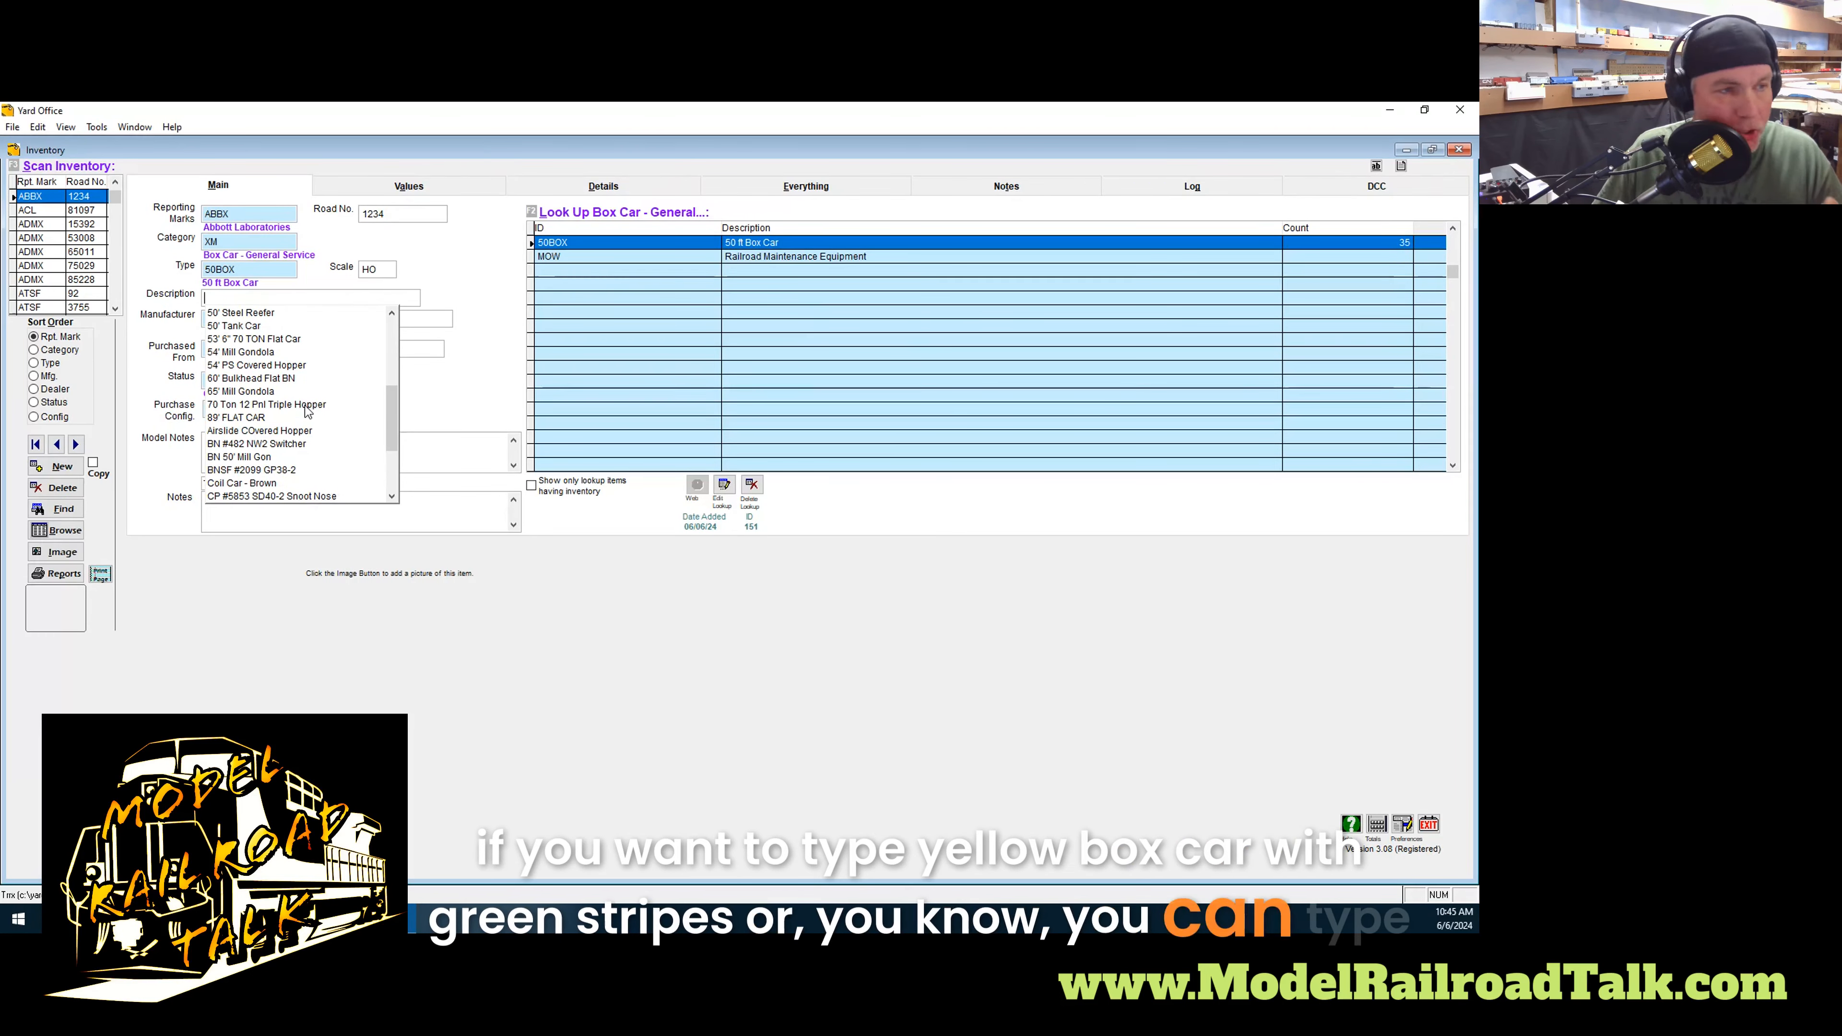
{"action": "scroll", "coordinate": [306, 411], "scroll_direction": "up", "scroll_amount": 5}
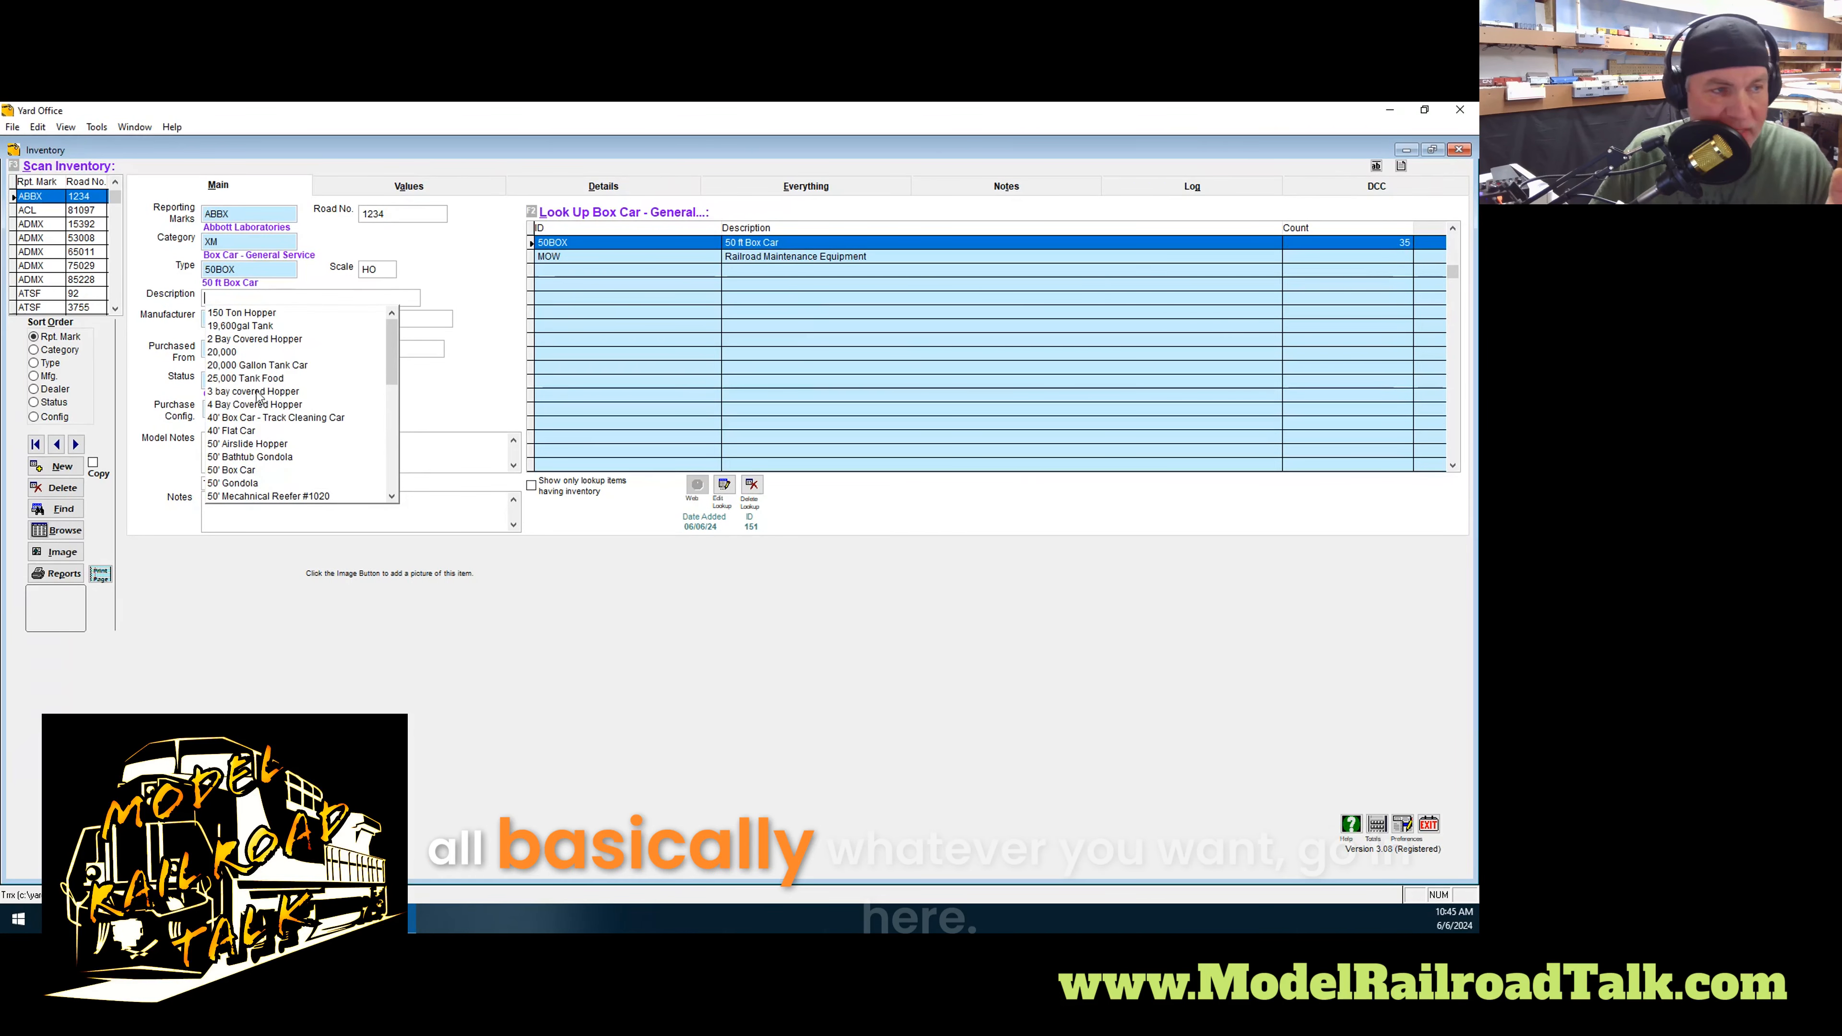
{"action": "left_click", "coordinate": [237, 470]}
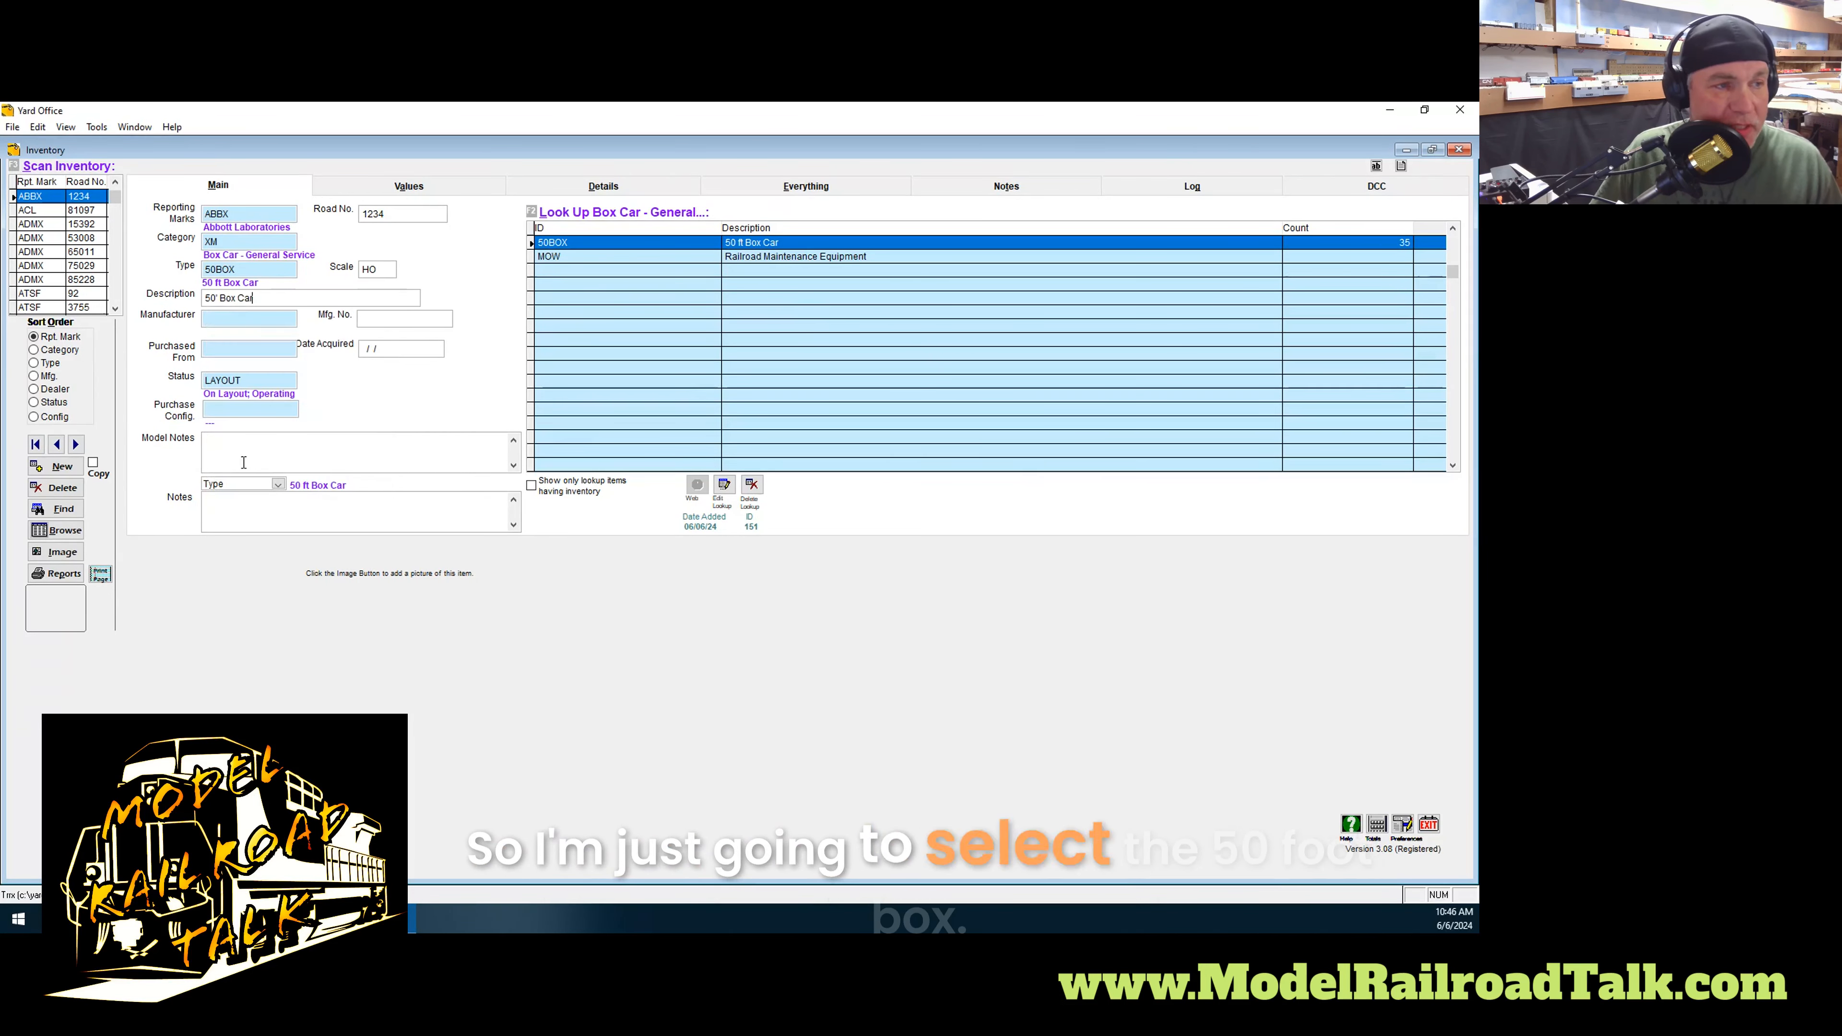
Look through the available manufacturers and set the record's manufacturer to PIKESTUFF (PikeStuff)
{"action": "left_click", "coordinate": [254, 320]}
{"action": "scroll", "coordinate": [244, 416], "scroll_direction": "down", "scroll_amount": 1}
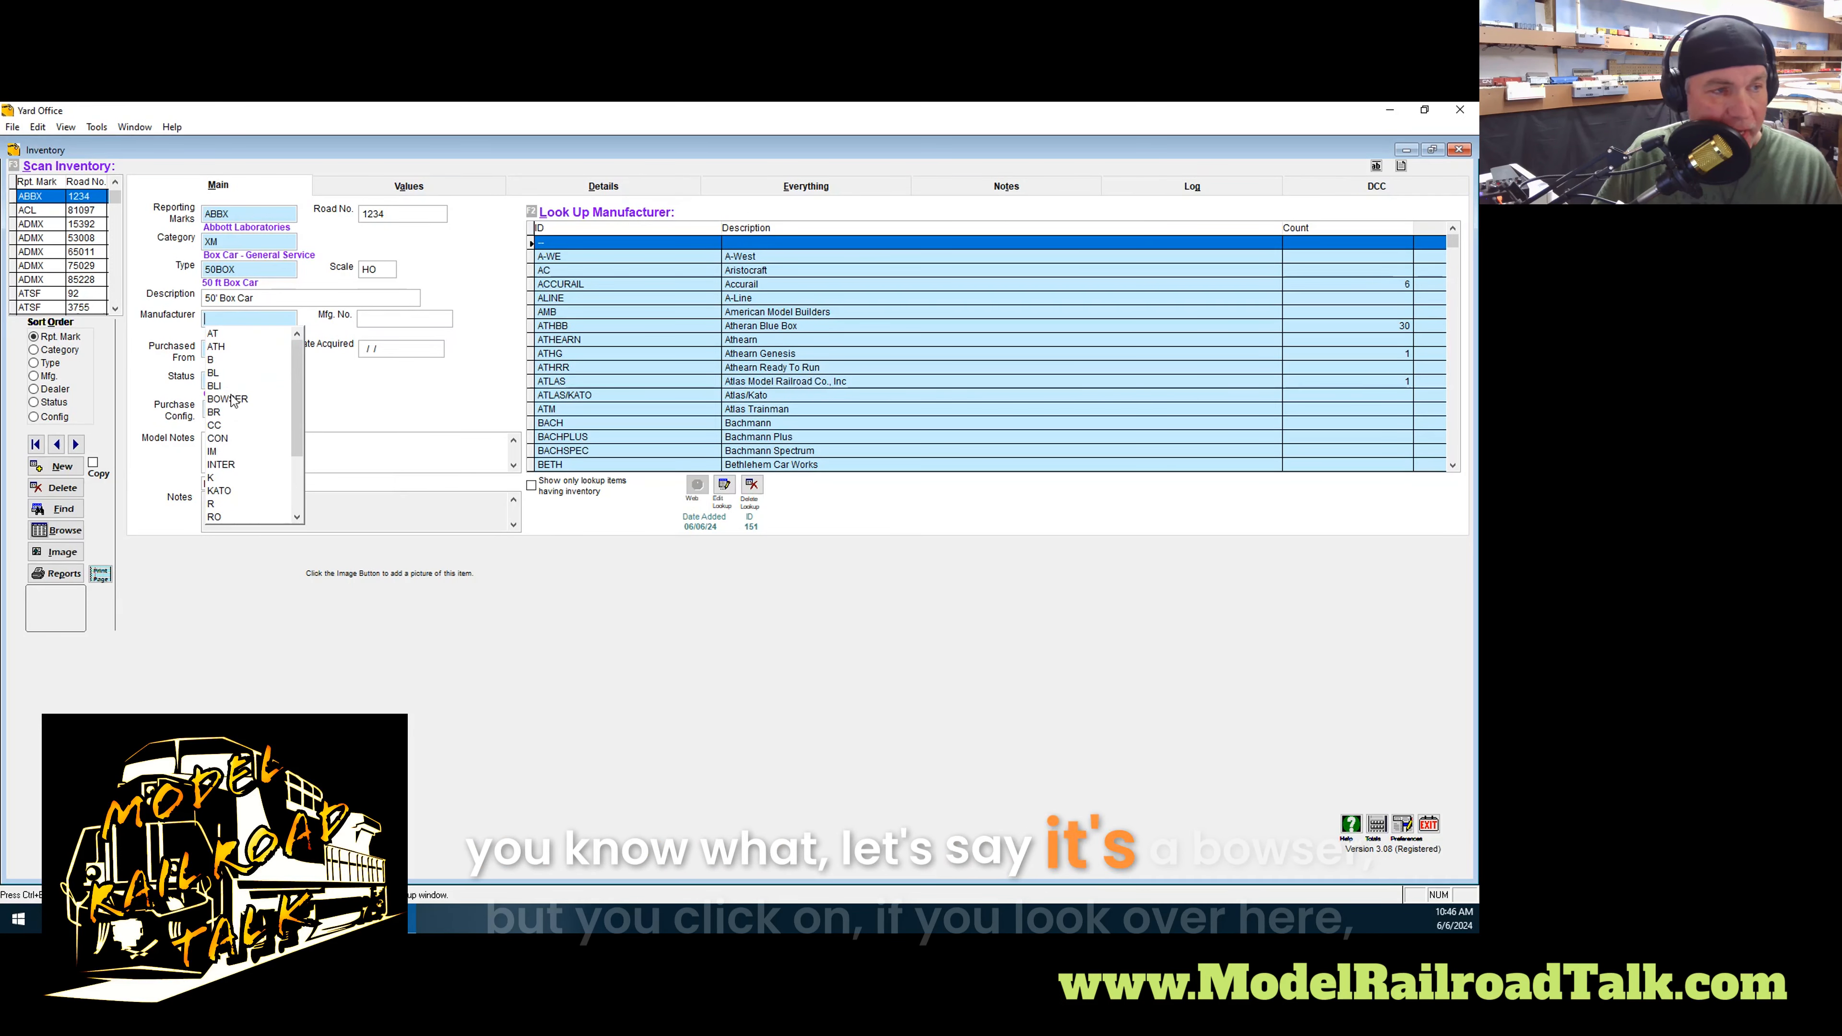
{"action": "scroll", "coordinate": [235, 406], "scroll_direction": "up", "scroll_amount": 1}
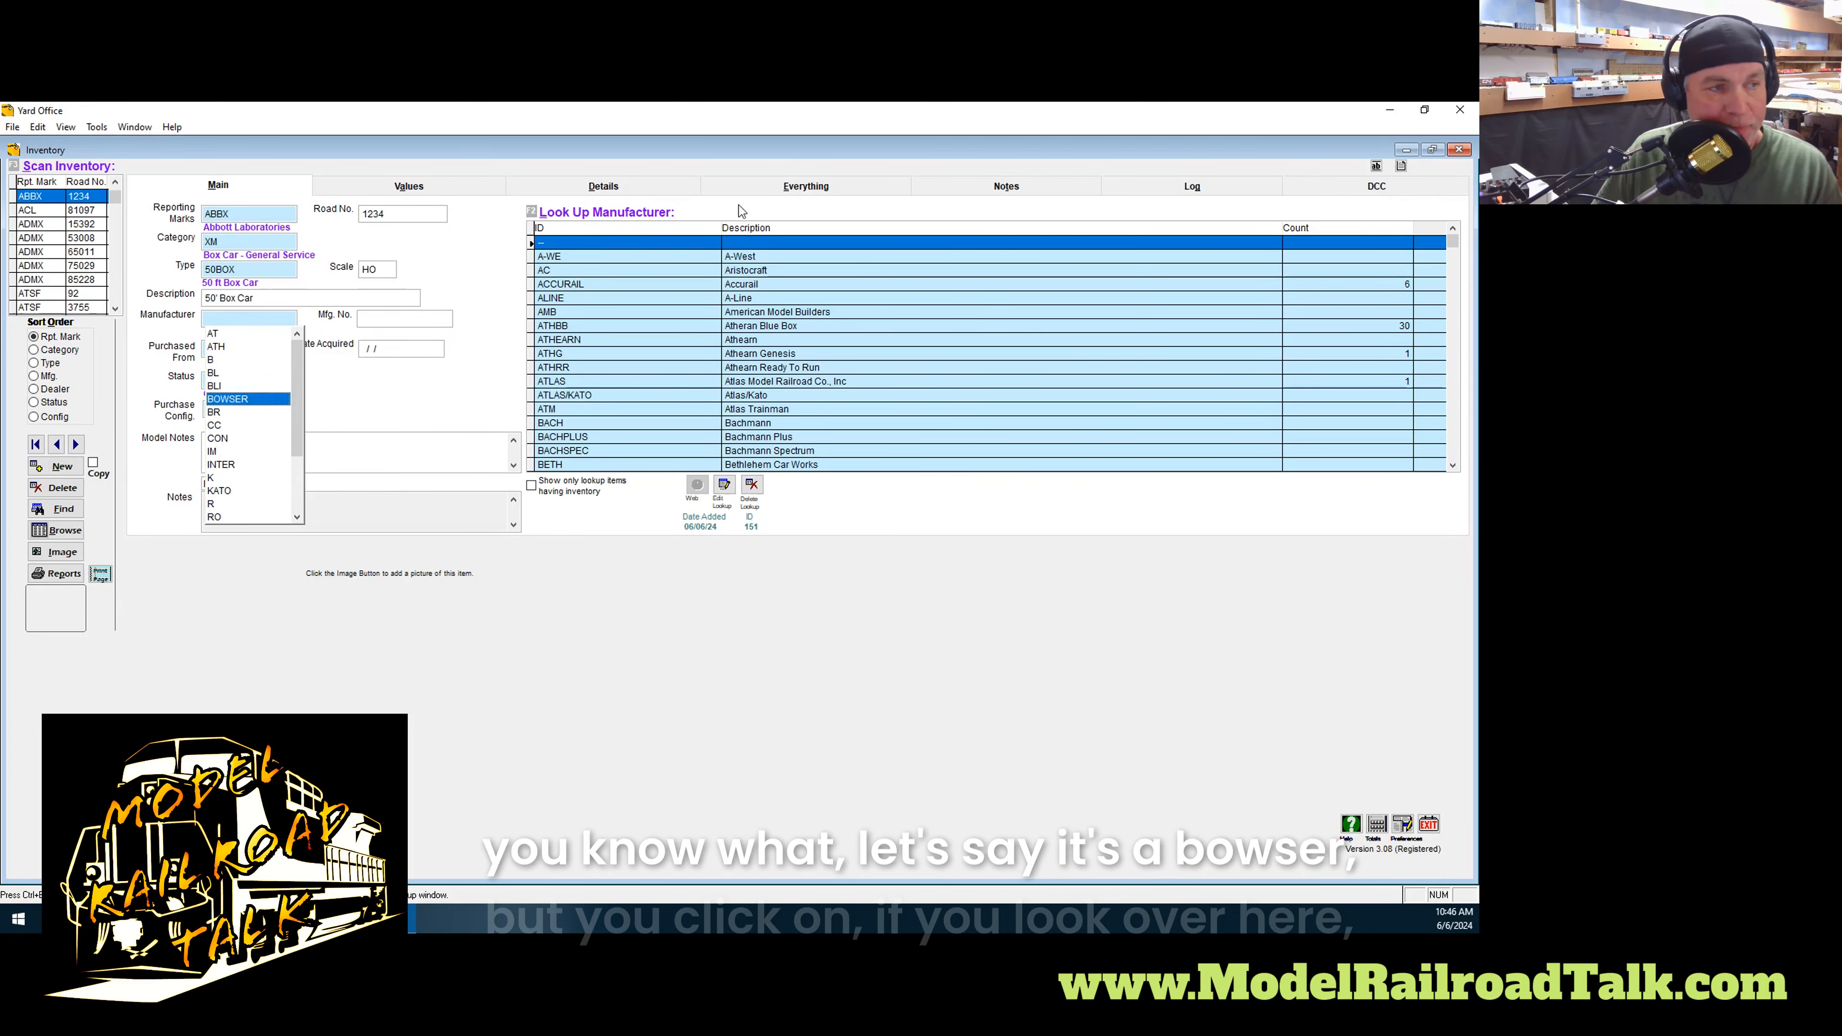
{"action": "left_click", "coordinate": [620, 342]}
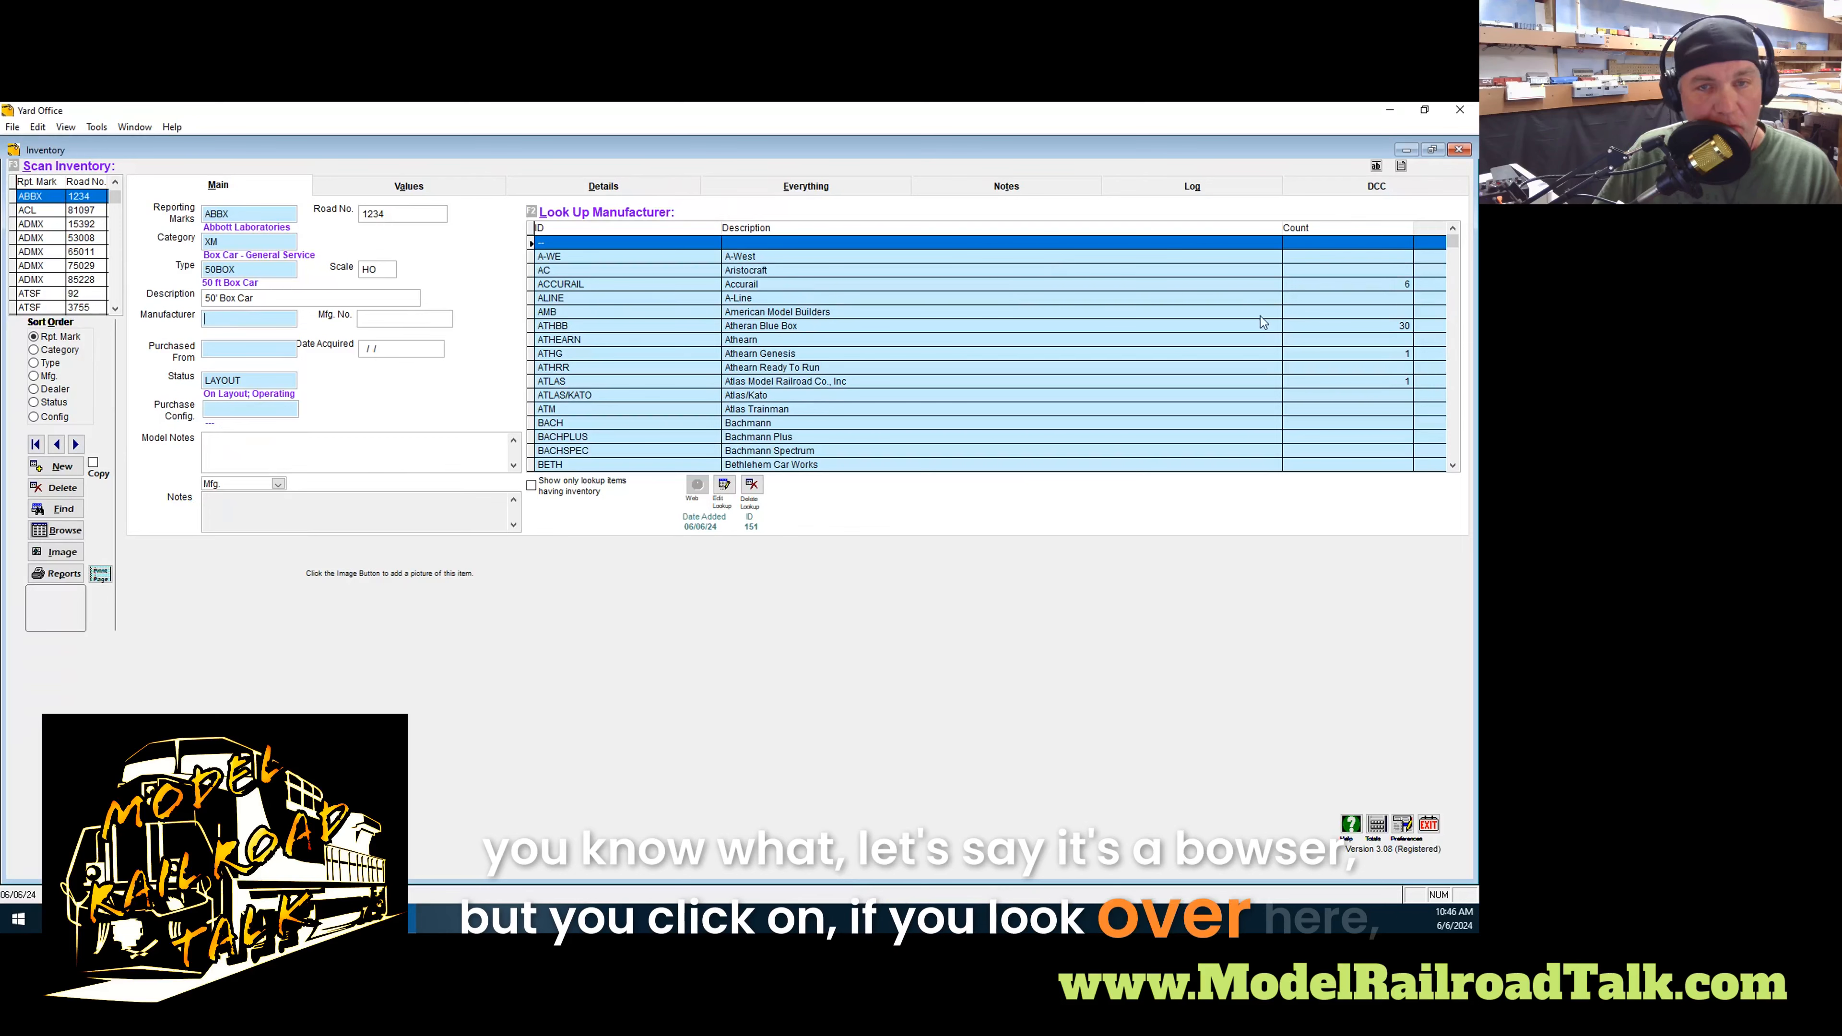
{"action": "scroll", "coordinate": [1454, 468], "scroll_direction": "down", "scroll_amount": 9}
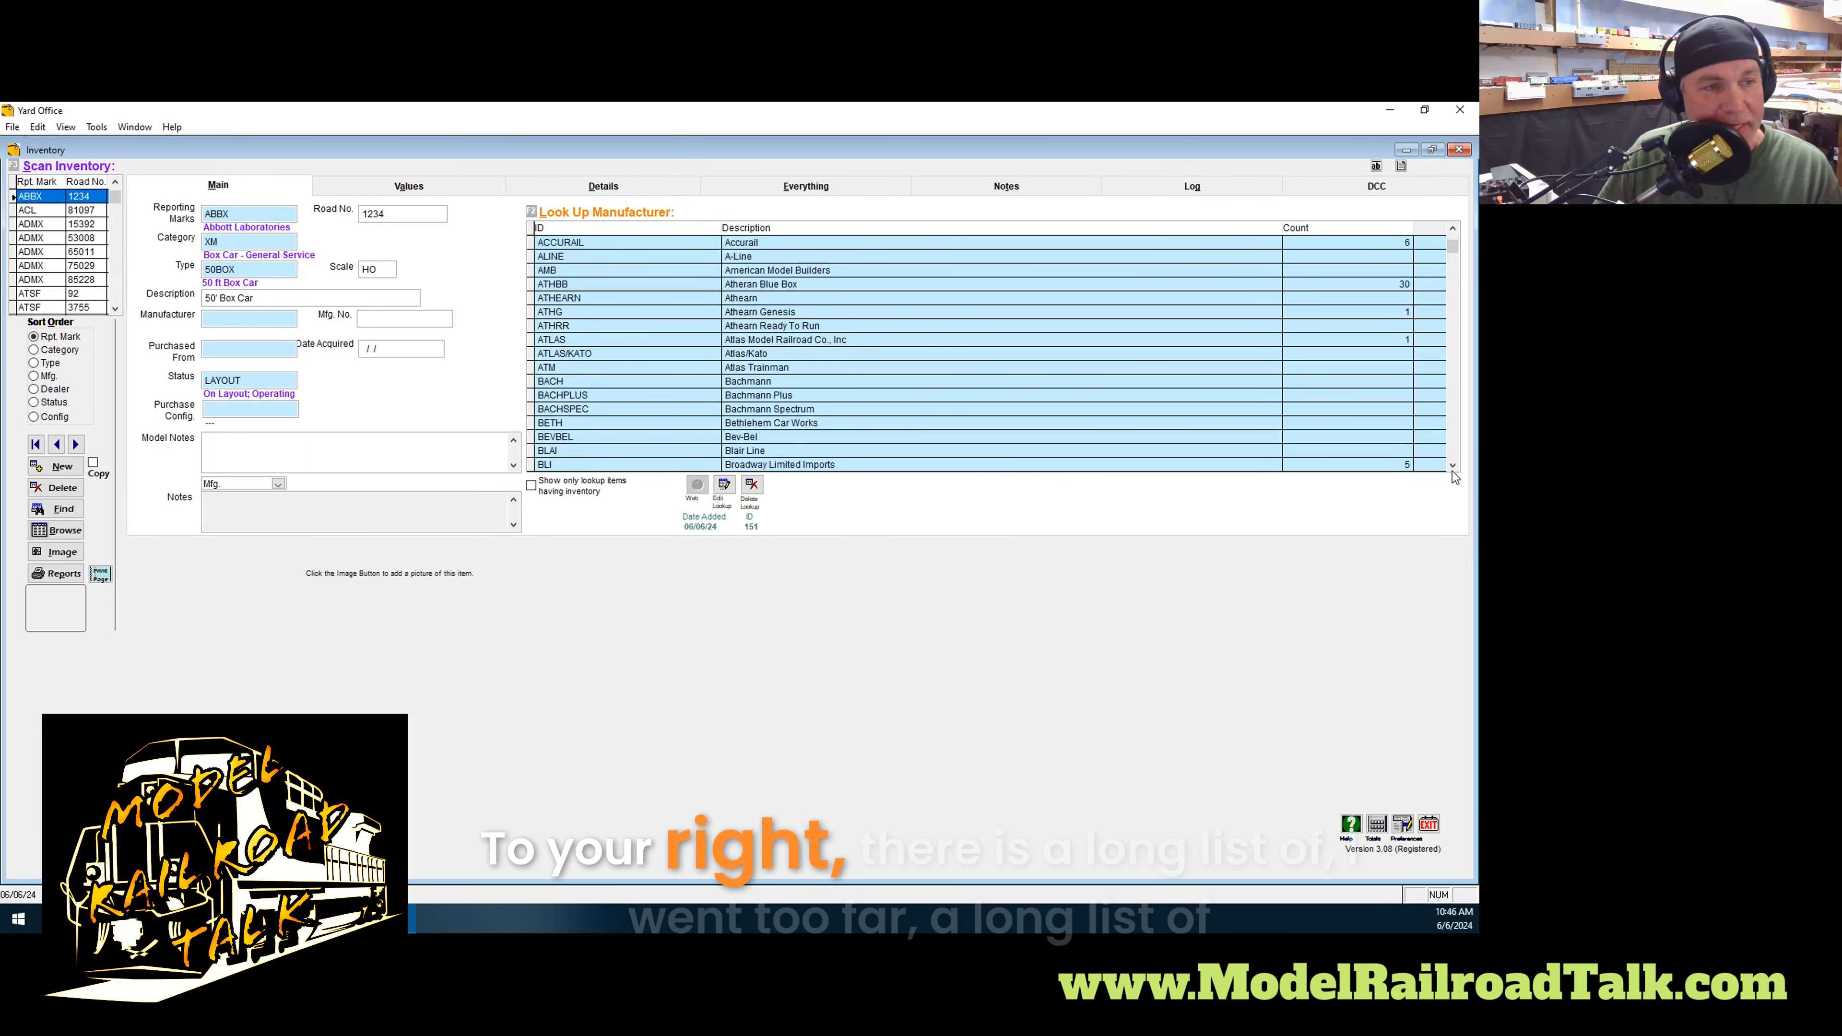
{"action": "scroll", "coordinate": [1454, 472], "scroll_direction": "down", "scroll_amount": 7}
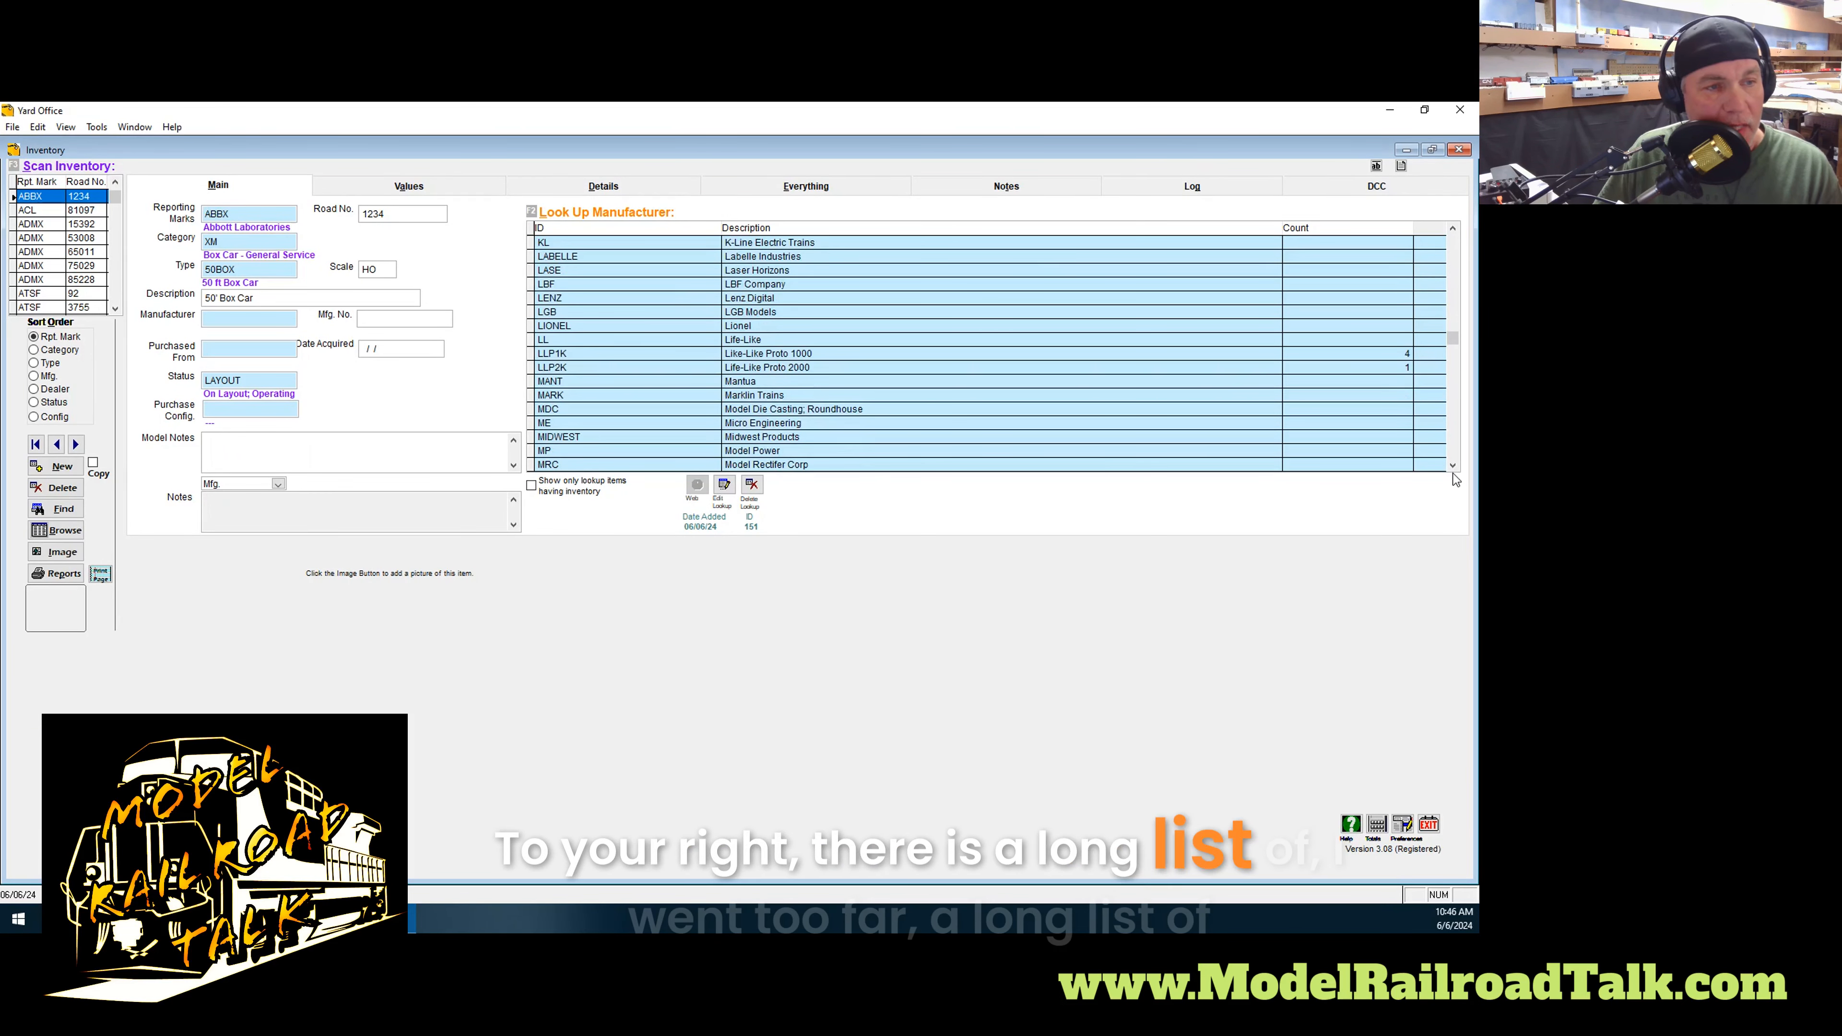
{"action": "scroll", "coordinate": [1454, 468], "scroll_direction": "down", "scroll_amount": 10}
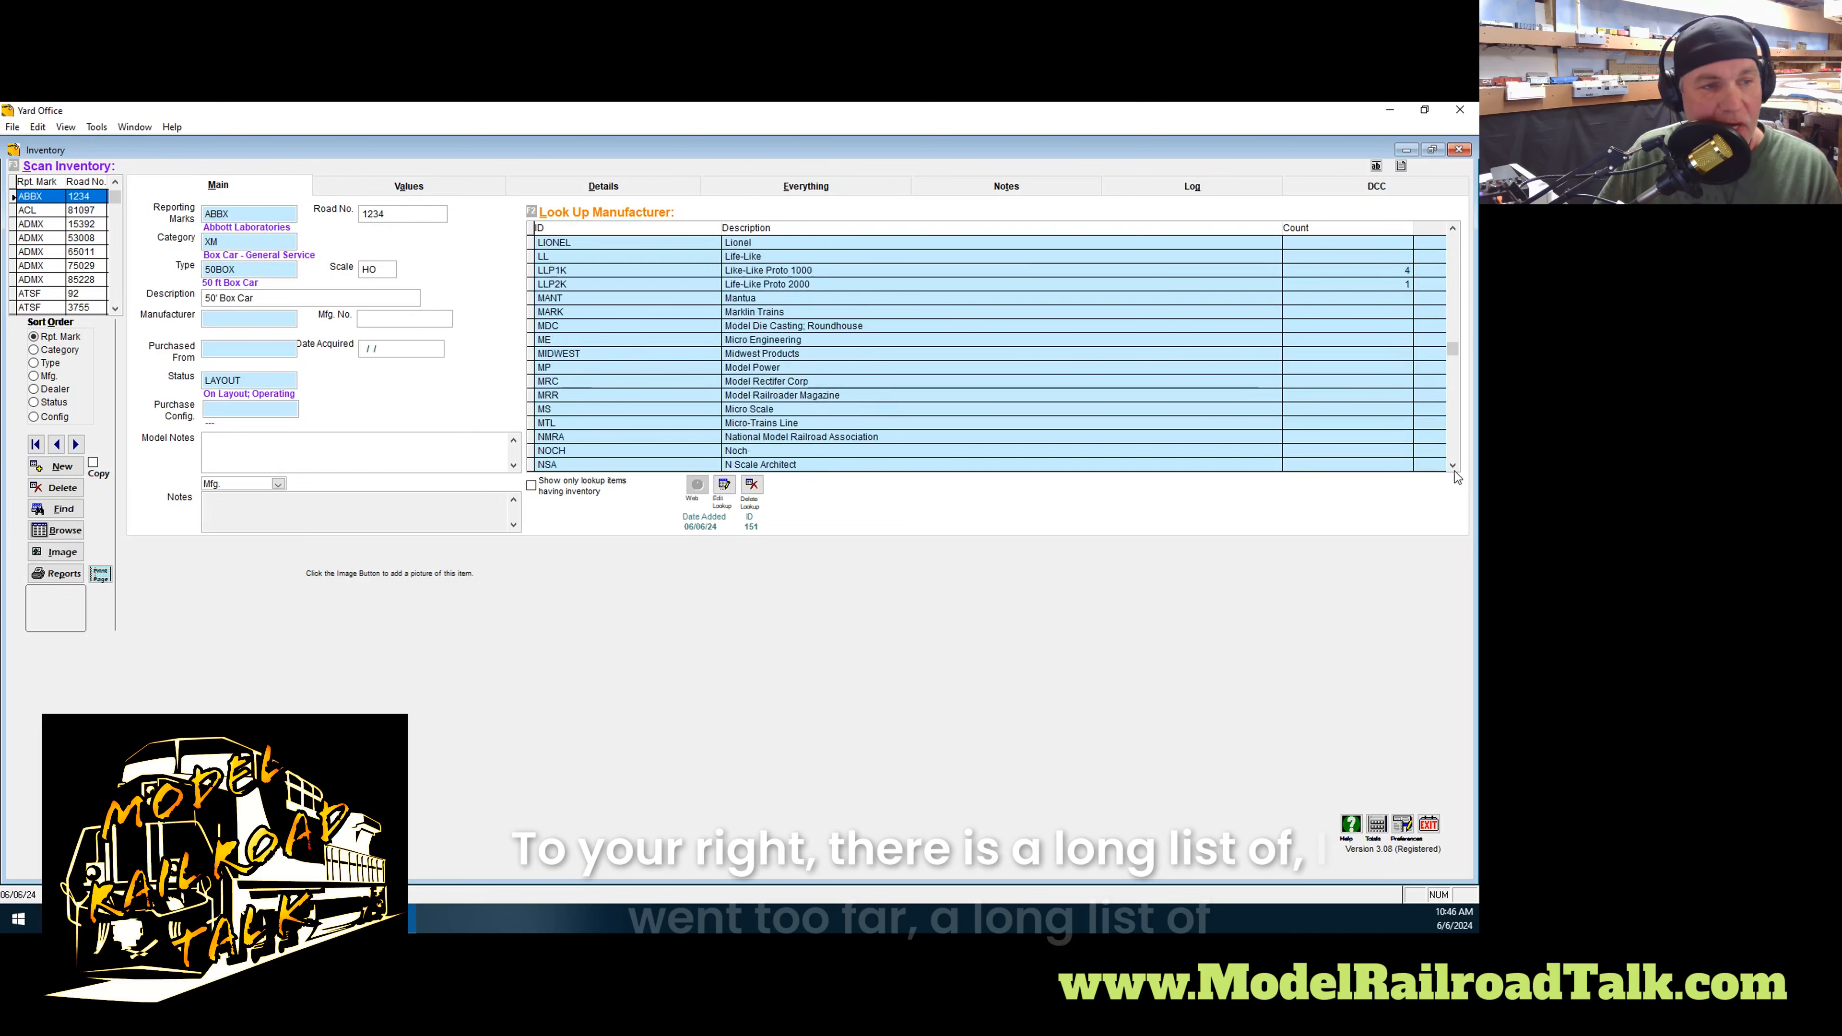
{"action": "scroll", "coordinate": [1454, 234], "scroll_direction": "up", "scroll_amount": 9}
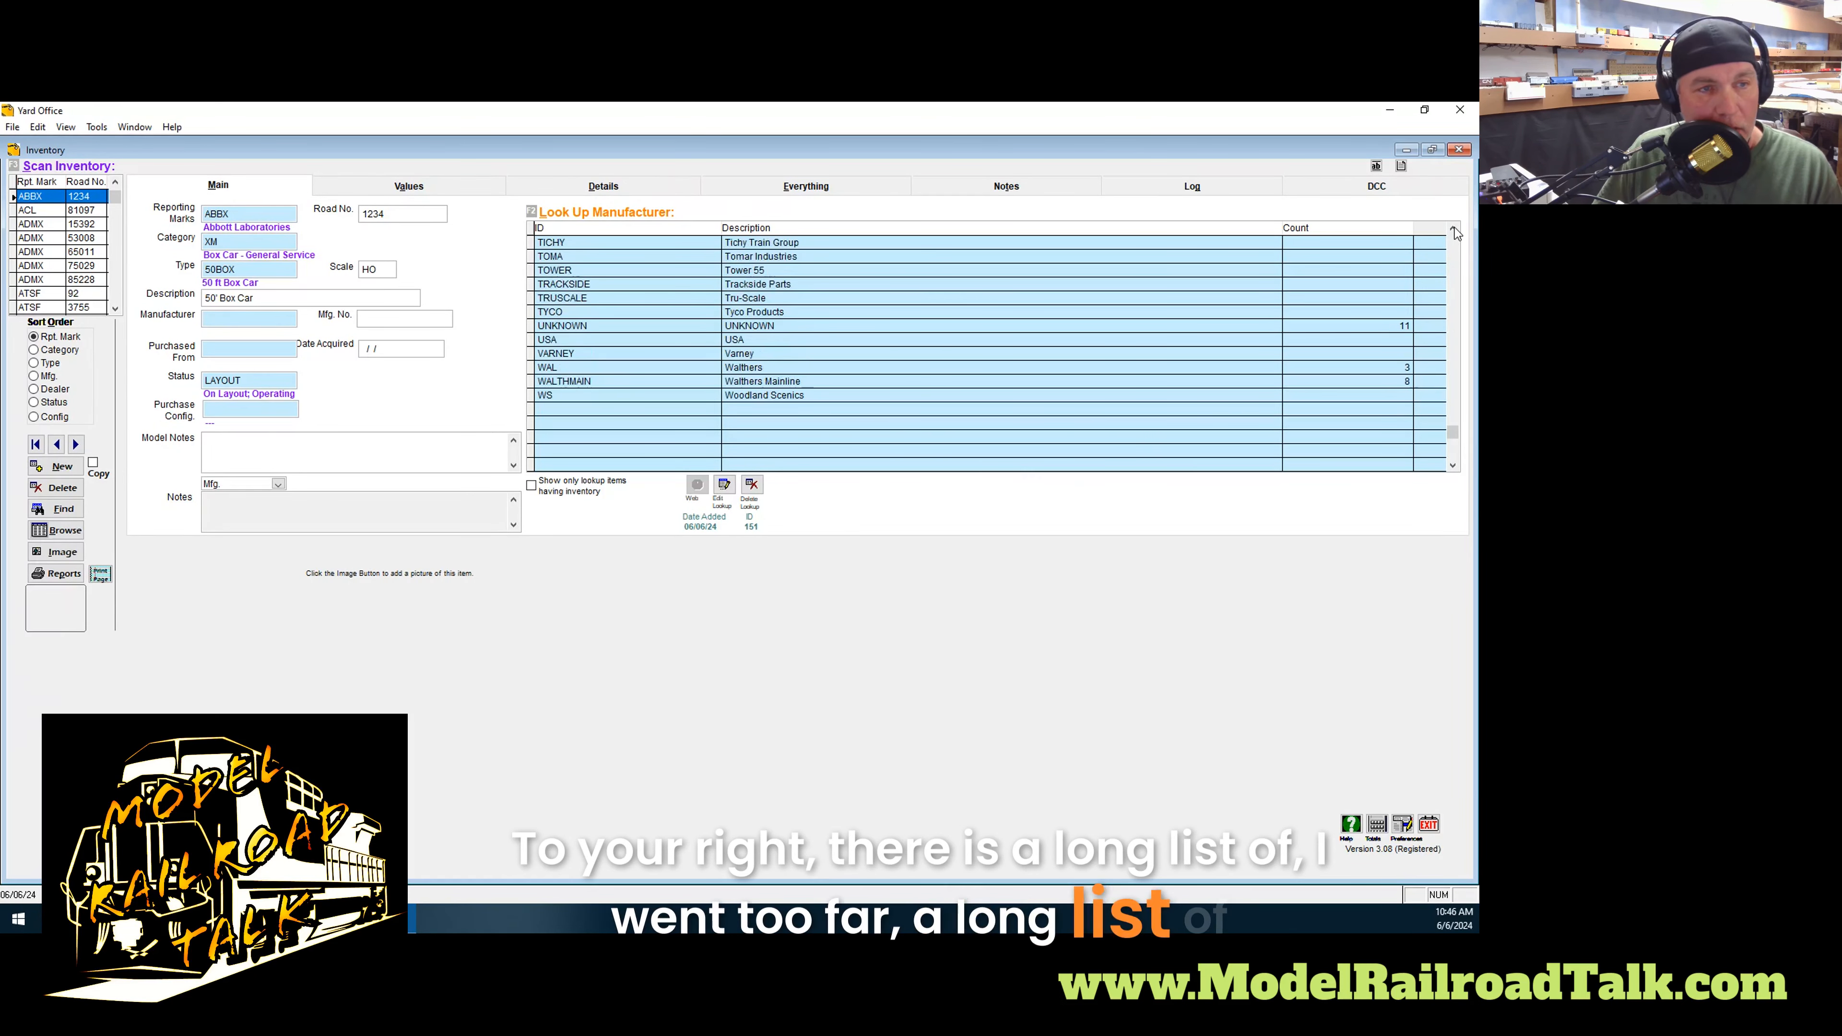
{"action": "scroll", "coordinate": [1457, 232], "scroll_direction": "up", "scroll_amount": 3}
{"action": "scroll", "coordinate": [1457, 233], "scroll_direction": "up", "scroll_amount": 3}
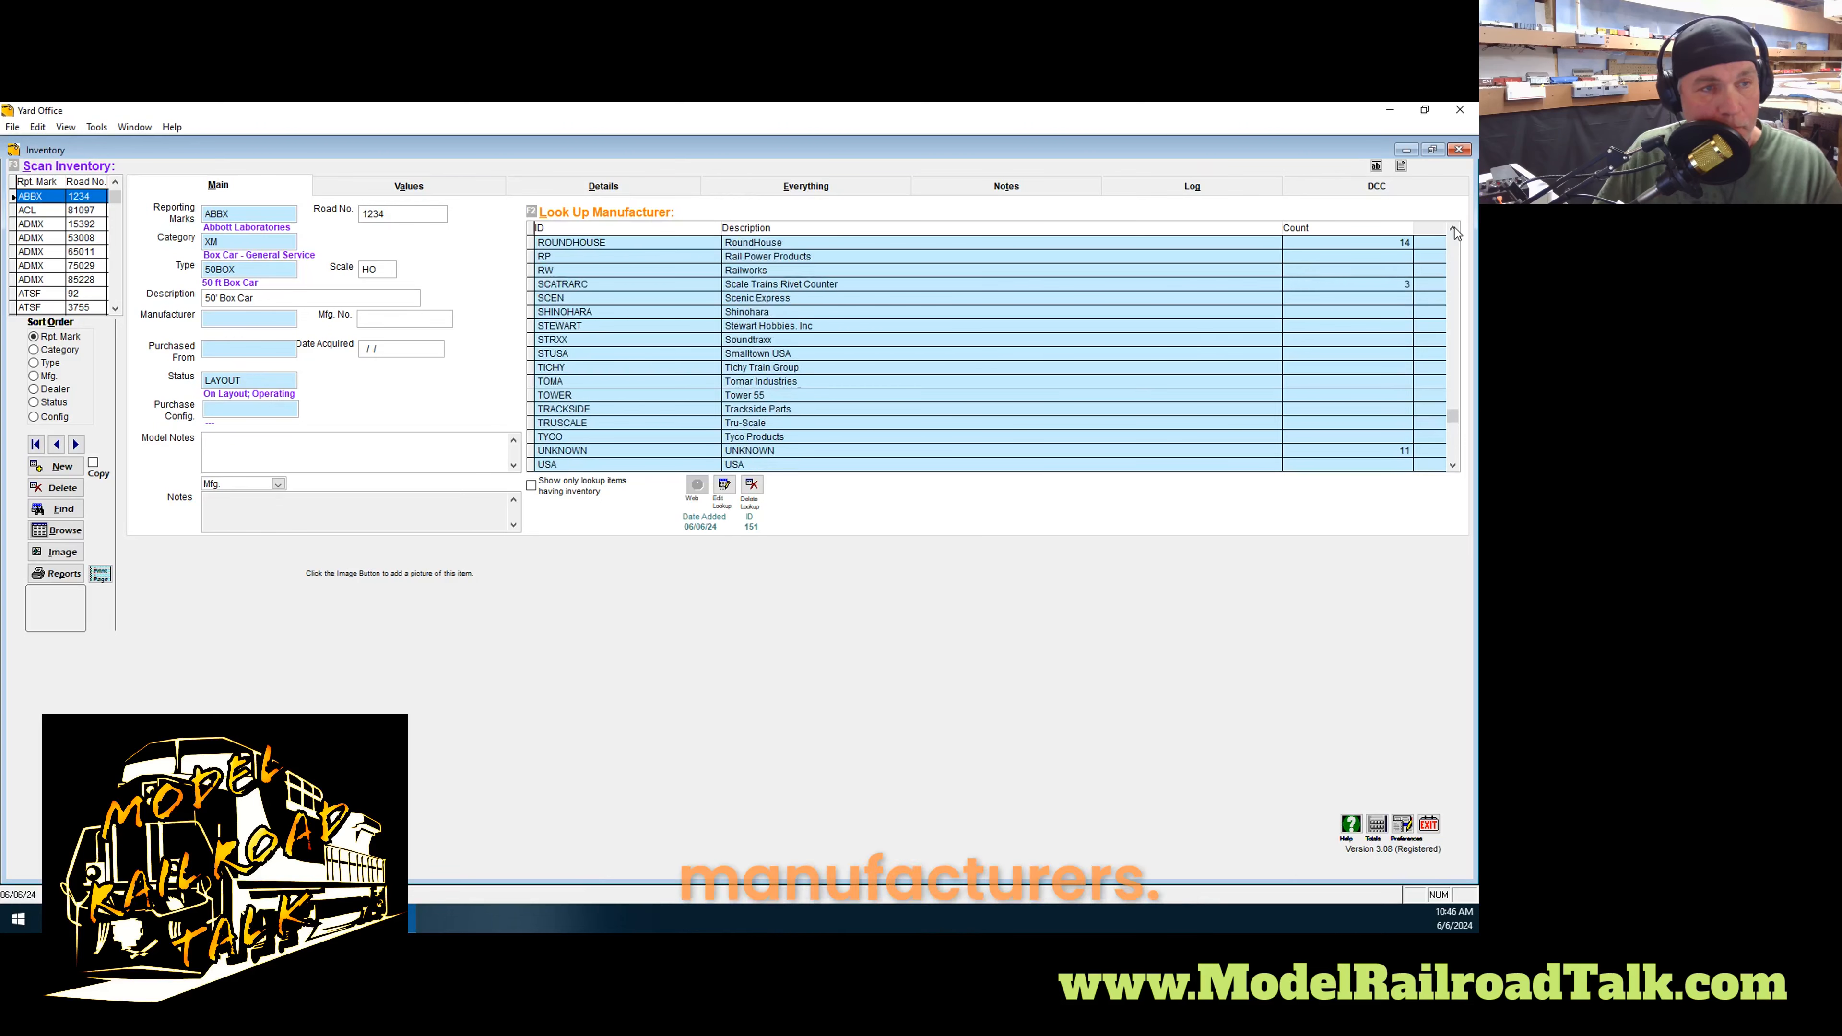
{"action": "scroll", "coordinate": [1457, 232], "scroll_direction": "up", "scroll_amount": 3}
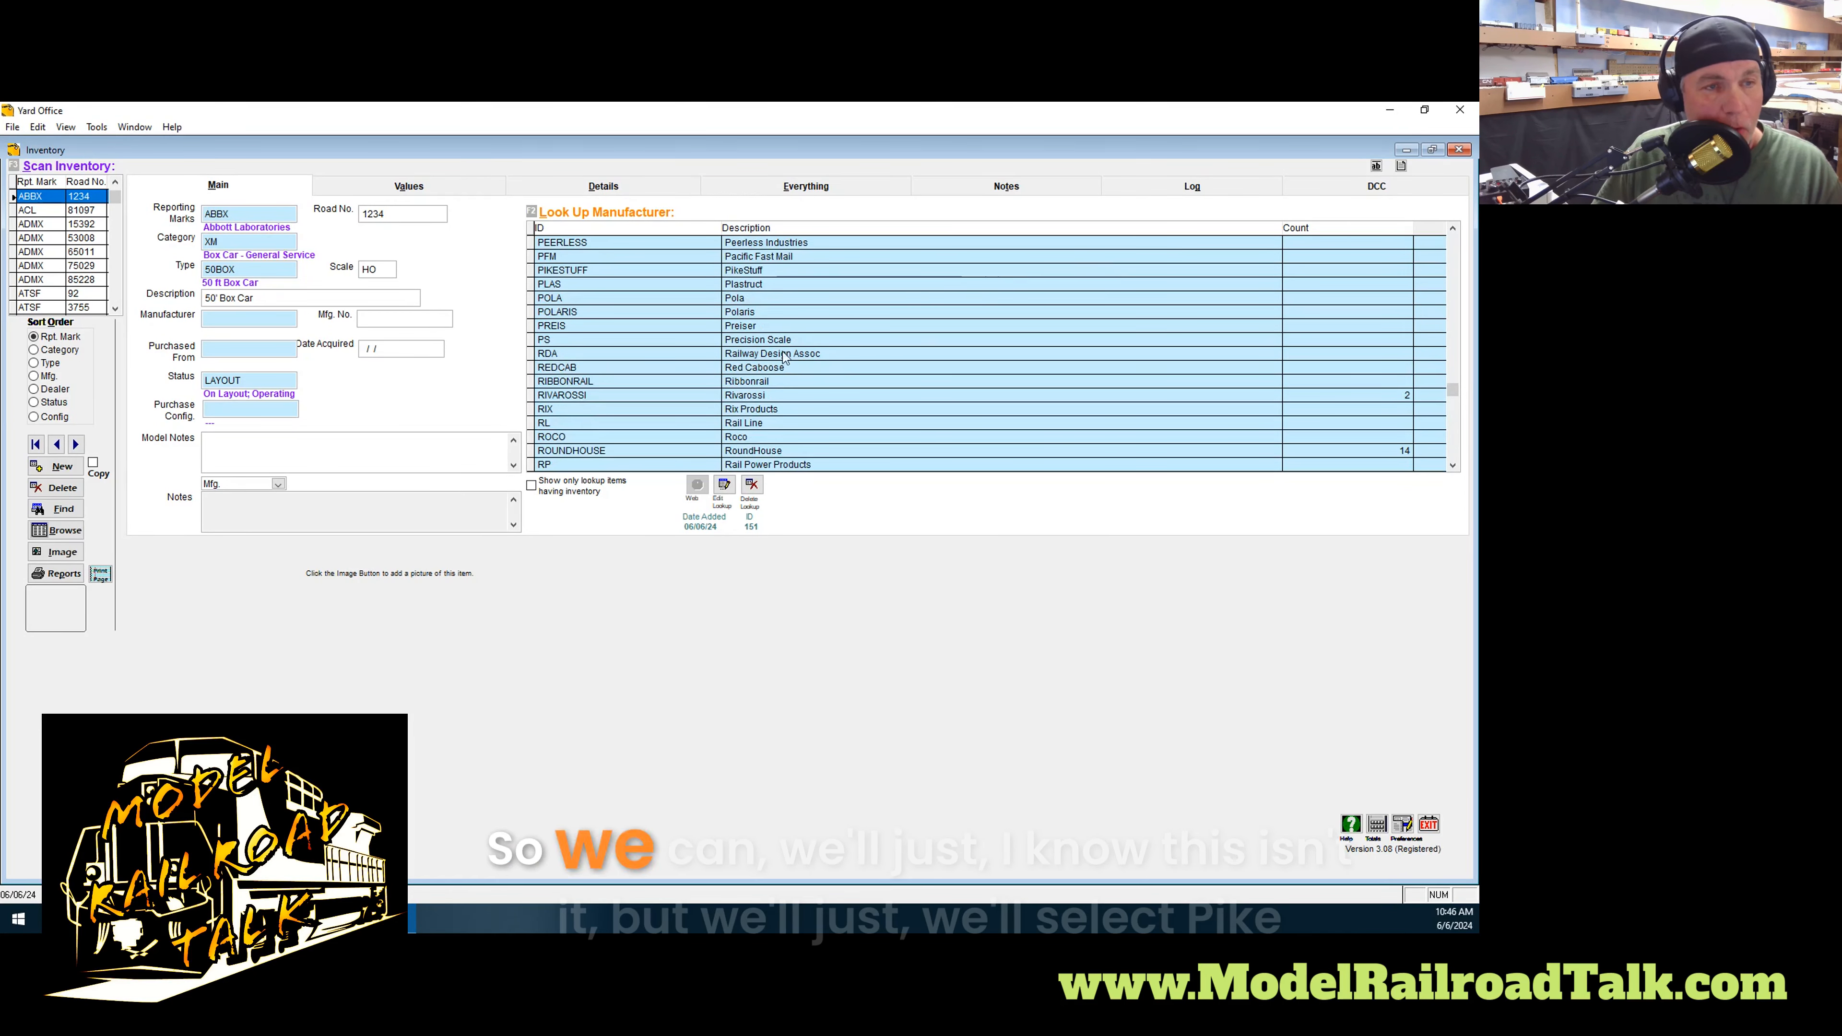
{"action": "left_click", "coordinate": [590, 272]}
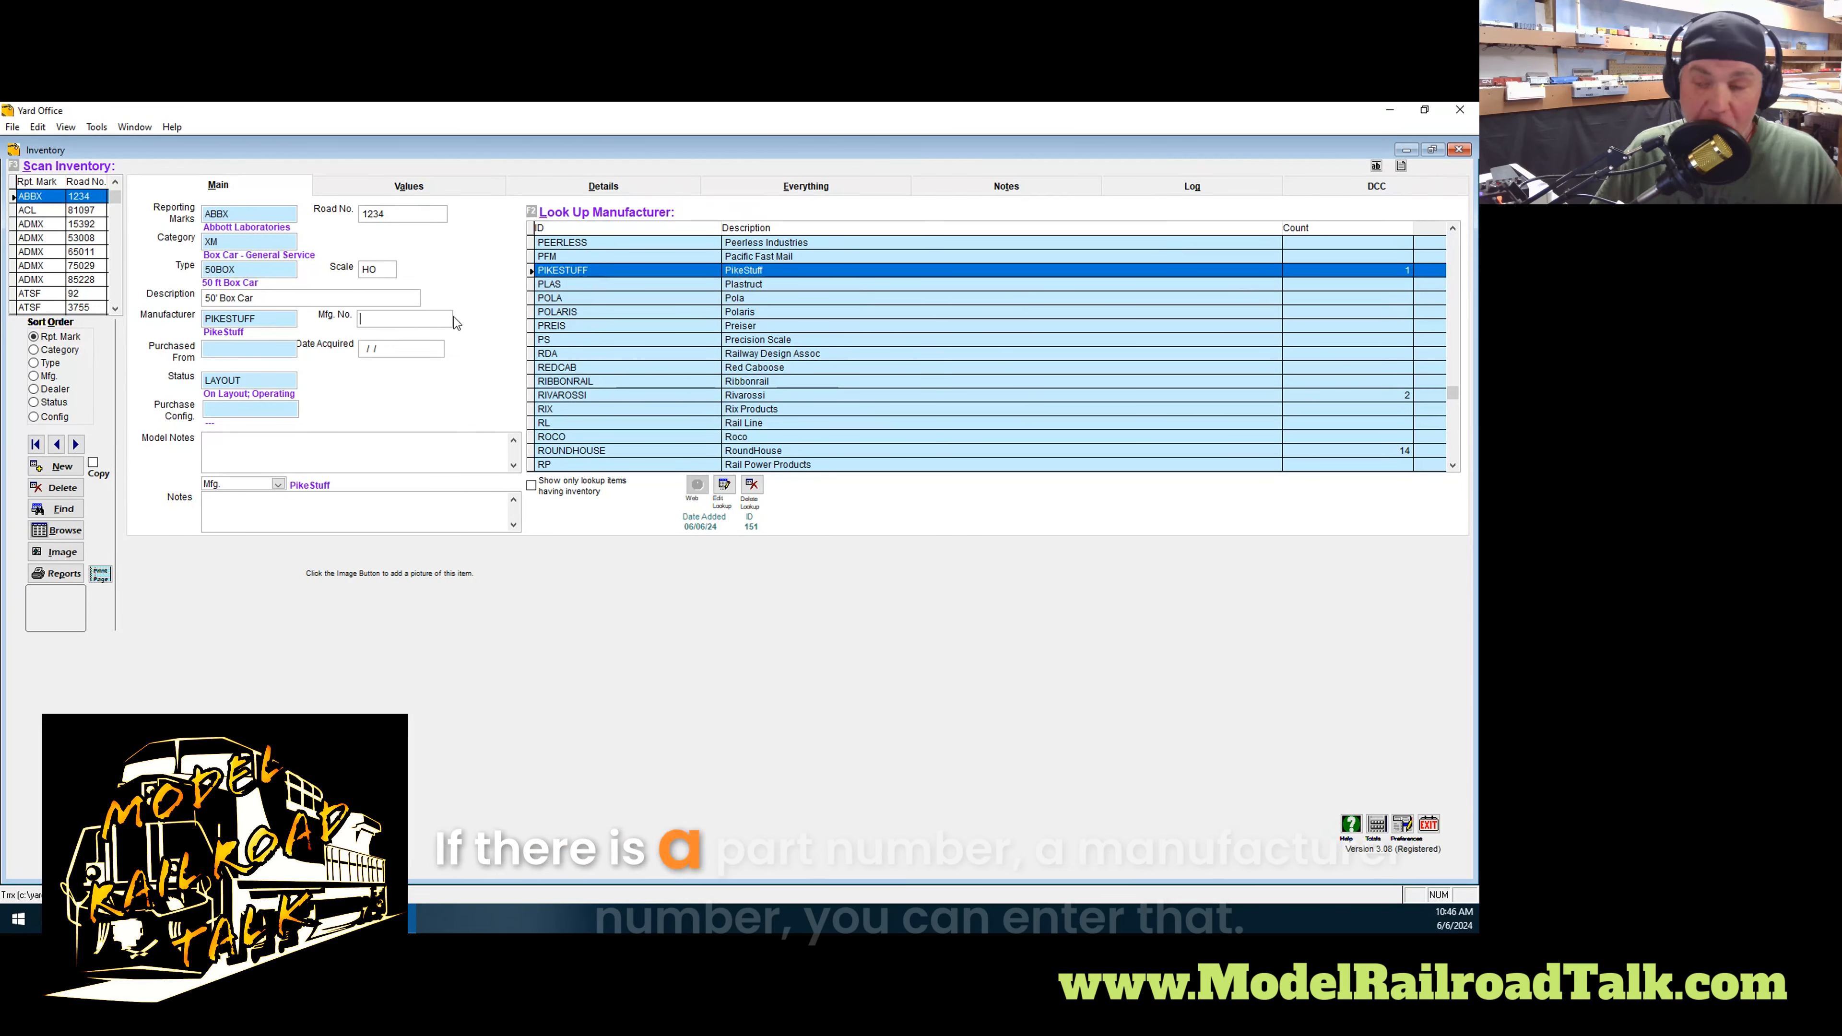
Look through the available dealers and set where the car was purchased to SPRINGCREEKNE (Spring Creek Model Trains - Nebraska)
{"action": "left_click", "coordinate": [267, 355]}
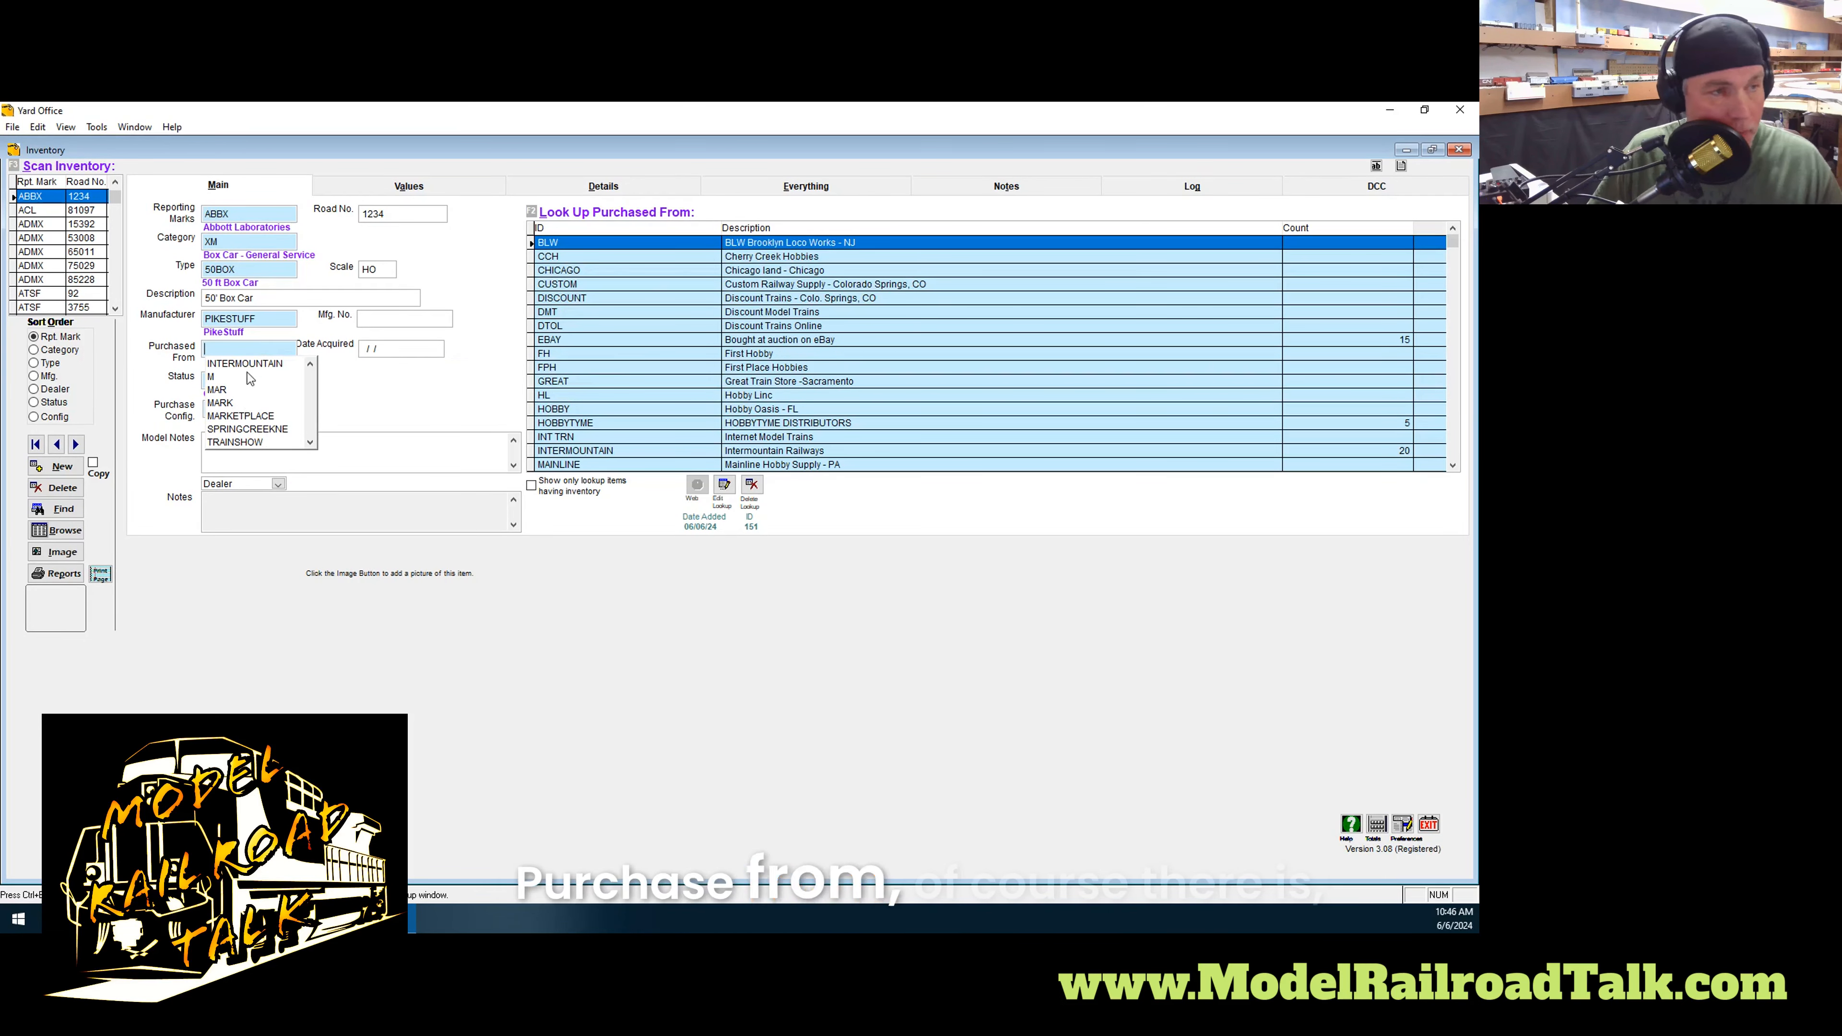
{"action": "left_click", "coordinate": [1454, 466]}
{"action": "left_click", "coordinate": [1454, 467]}
{"action": "left_click", "coordinate": [1454, 467]}
{"action": "left_click", "coordinate": [1454, 467]}
{"action": "left_click", "coordinate": [1453, 467]}
{"action": "left_click", "coordinate": [1453, 467]}
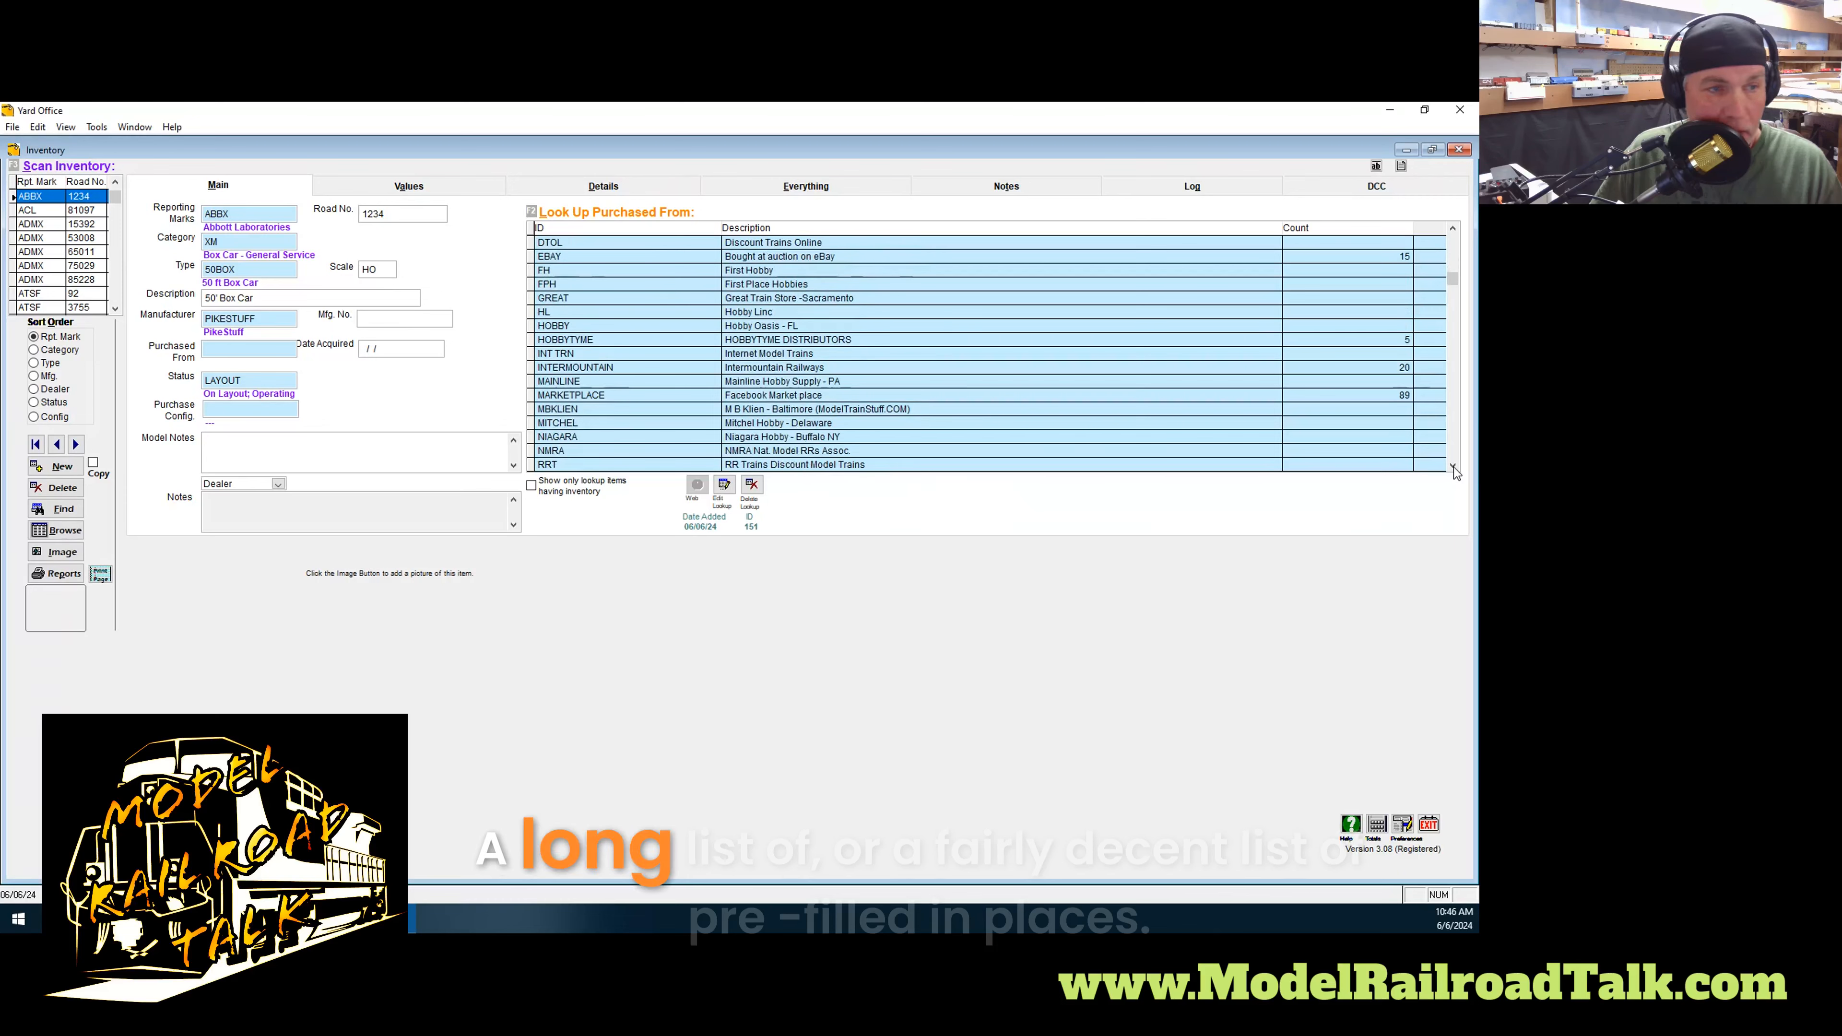
{"action": "left_click", "coordinate": [1453, 467]}
{"action": "left_click", "coordinate": [1454, 467]}
{"action": "left_click", "coordinate": [1454, 471]}
{"action": "left_click", "coordinate": [1457, 469]}
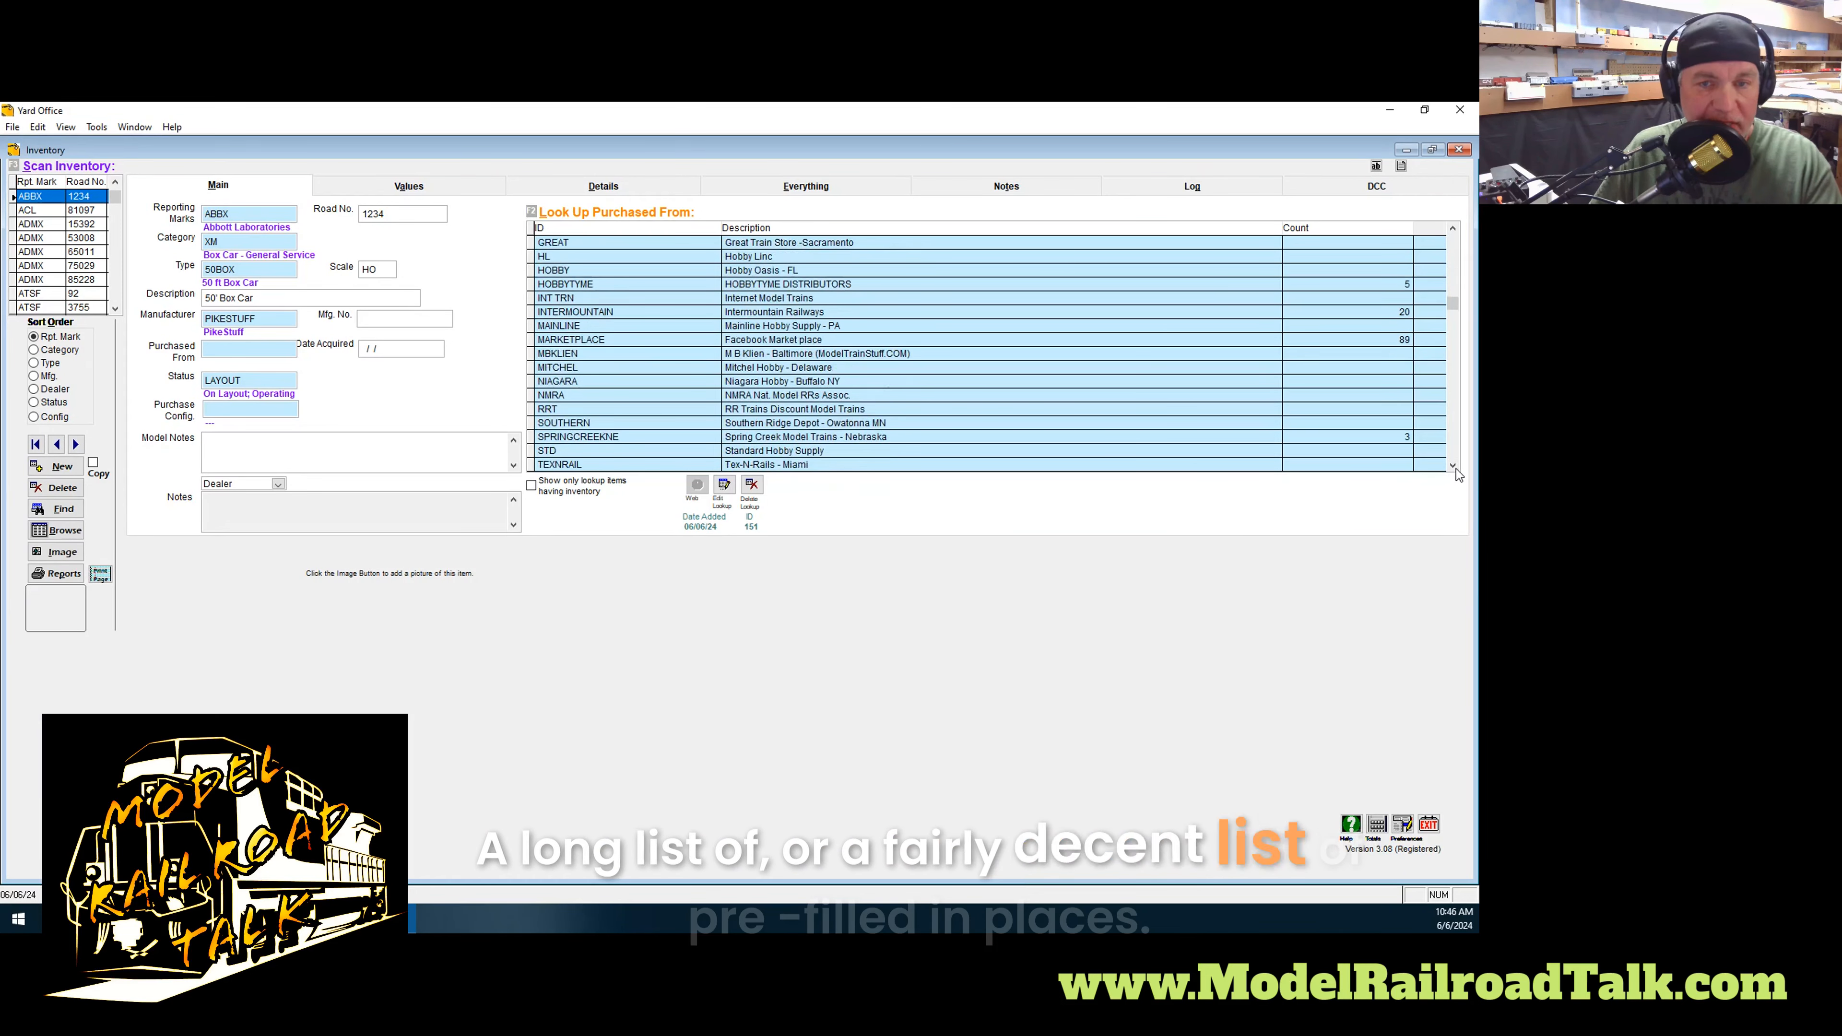
{"action": "left_click", "coordinate": [1454, 467]}
{"action": "left_click", "coordinate": [1453, 466]}
{"action": "left_click", "coordinate": [1454, 467]}
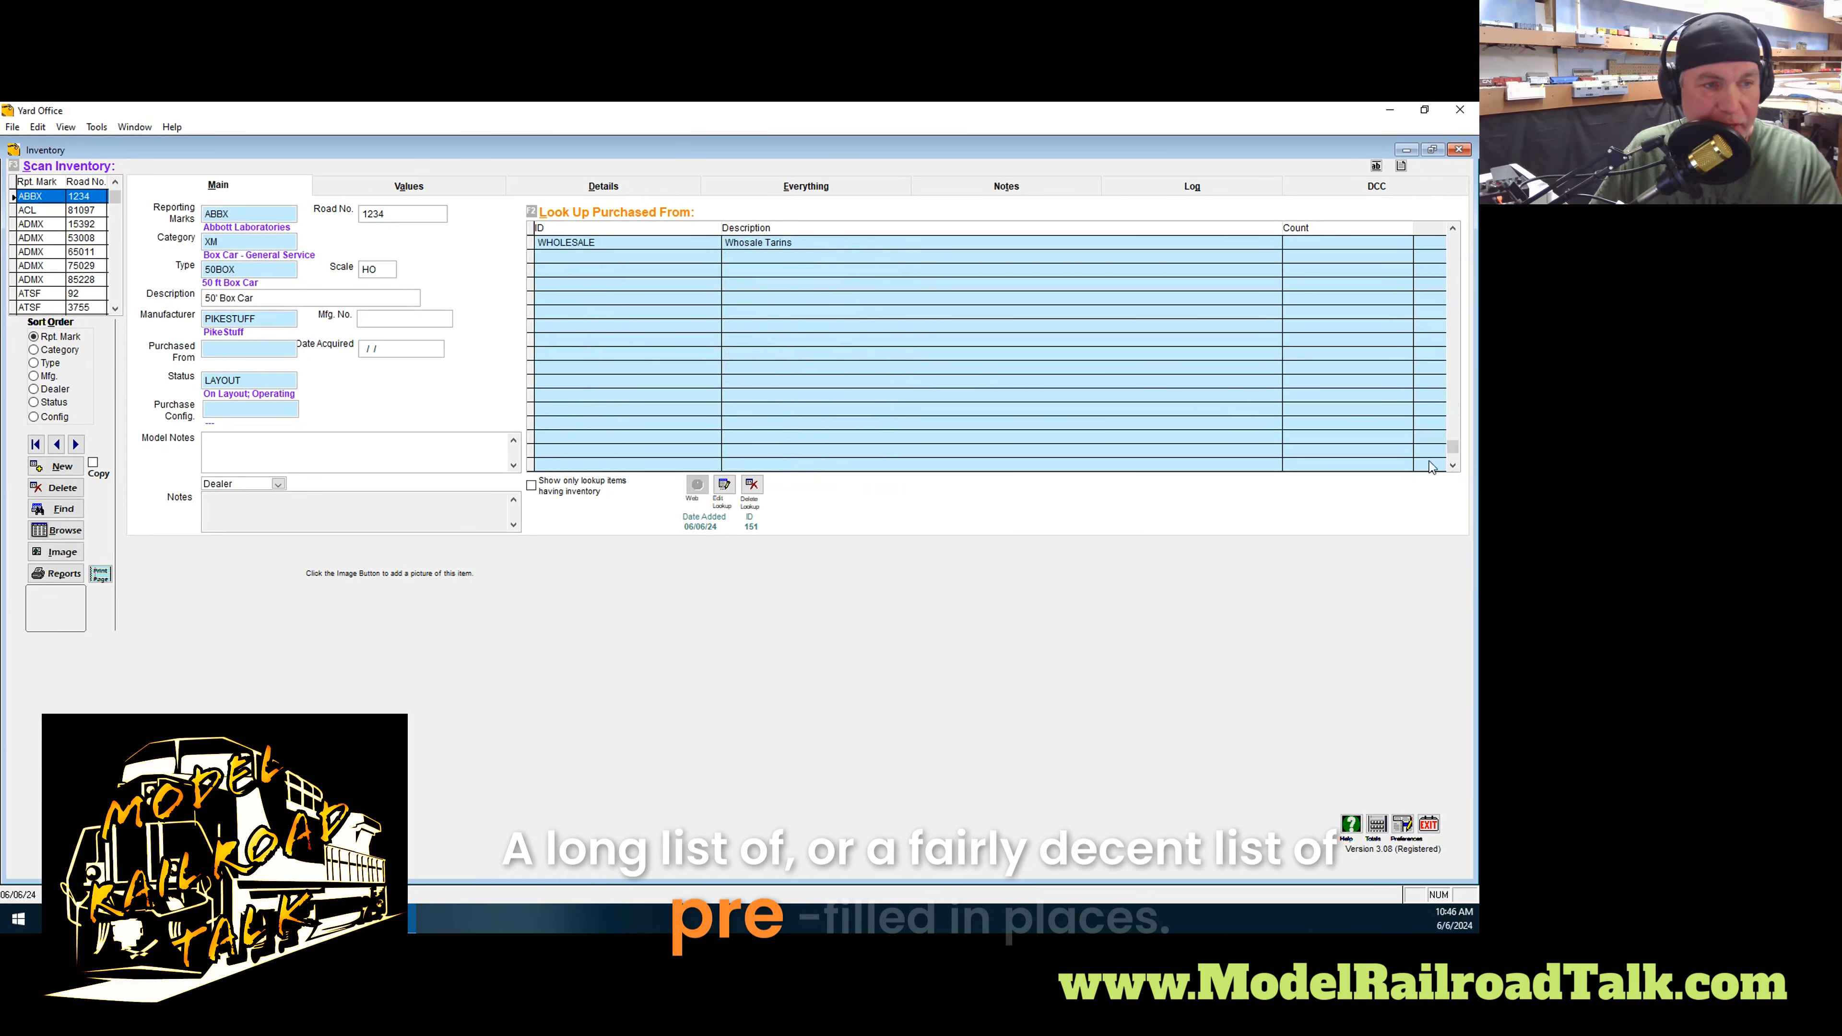
{"action": "left_click", "coordinate": [1453, 230]}
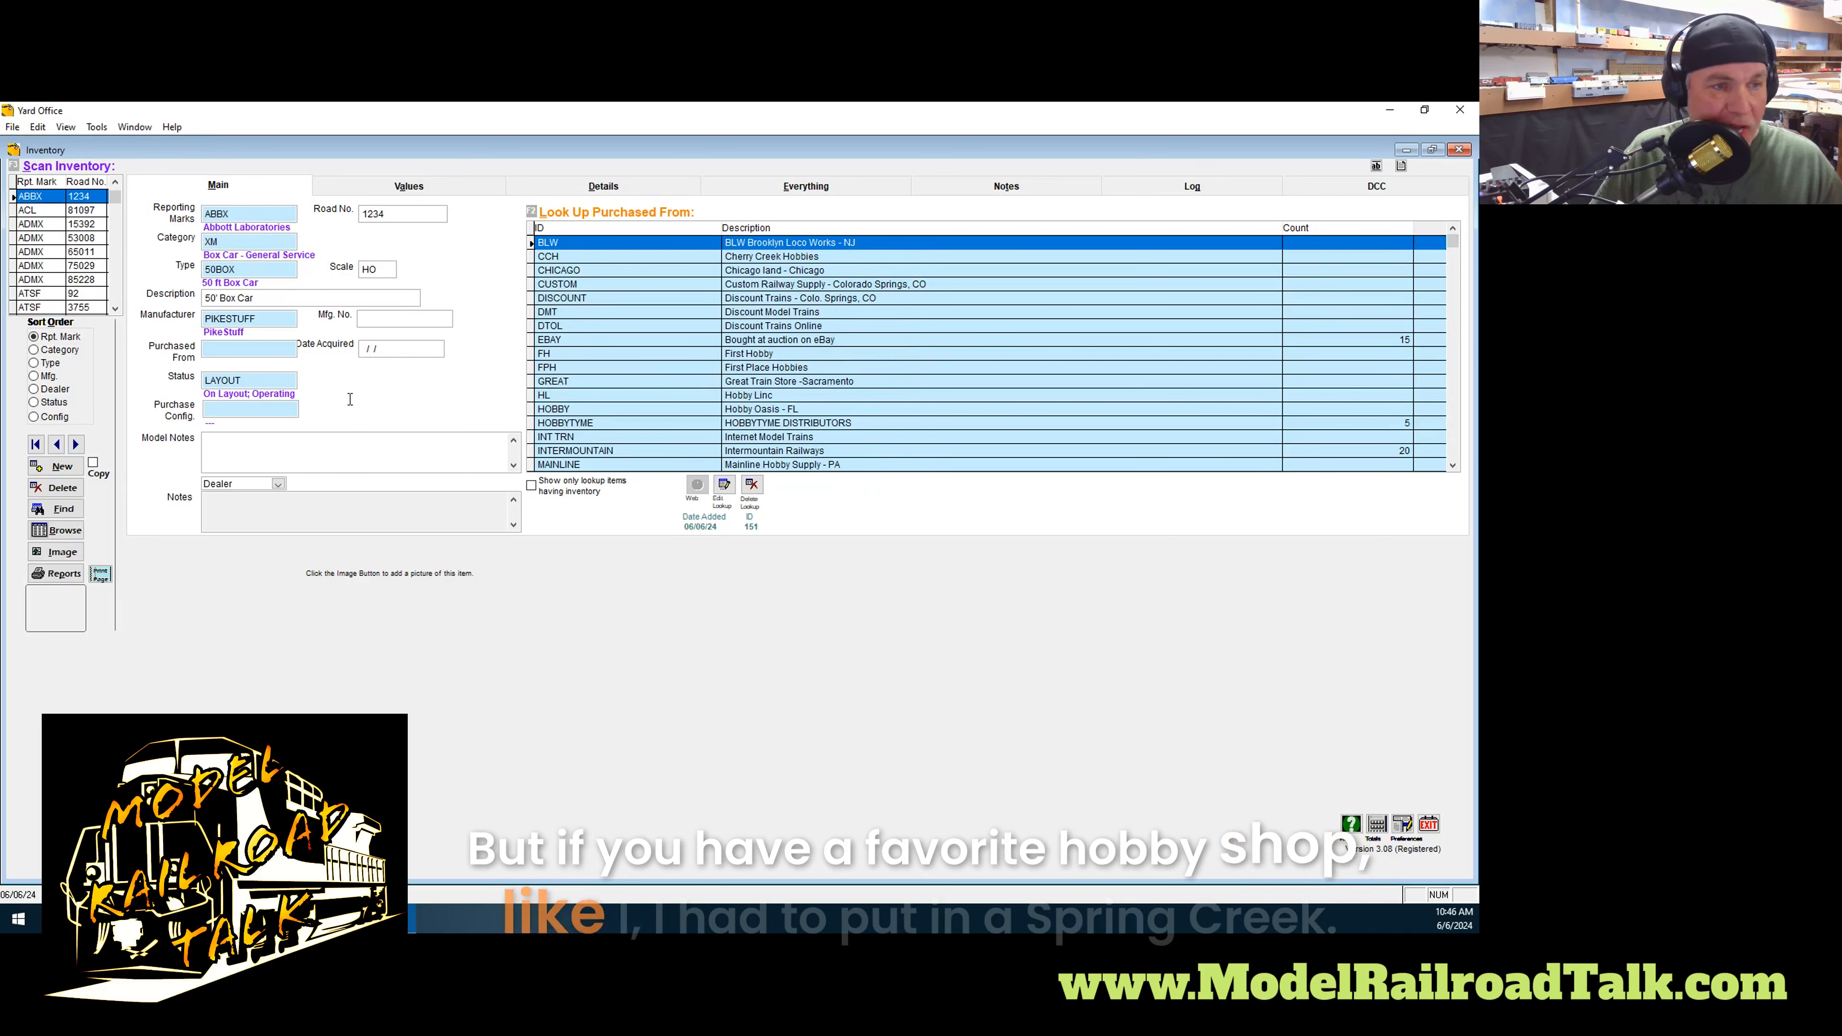
{"action": "left_click", "coordinate": [242, 348]}
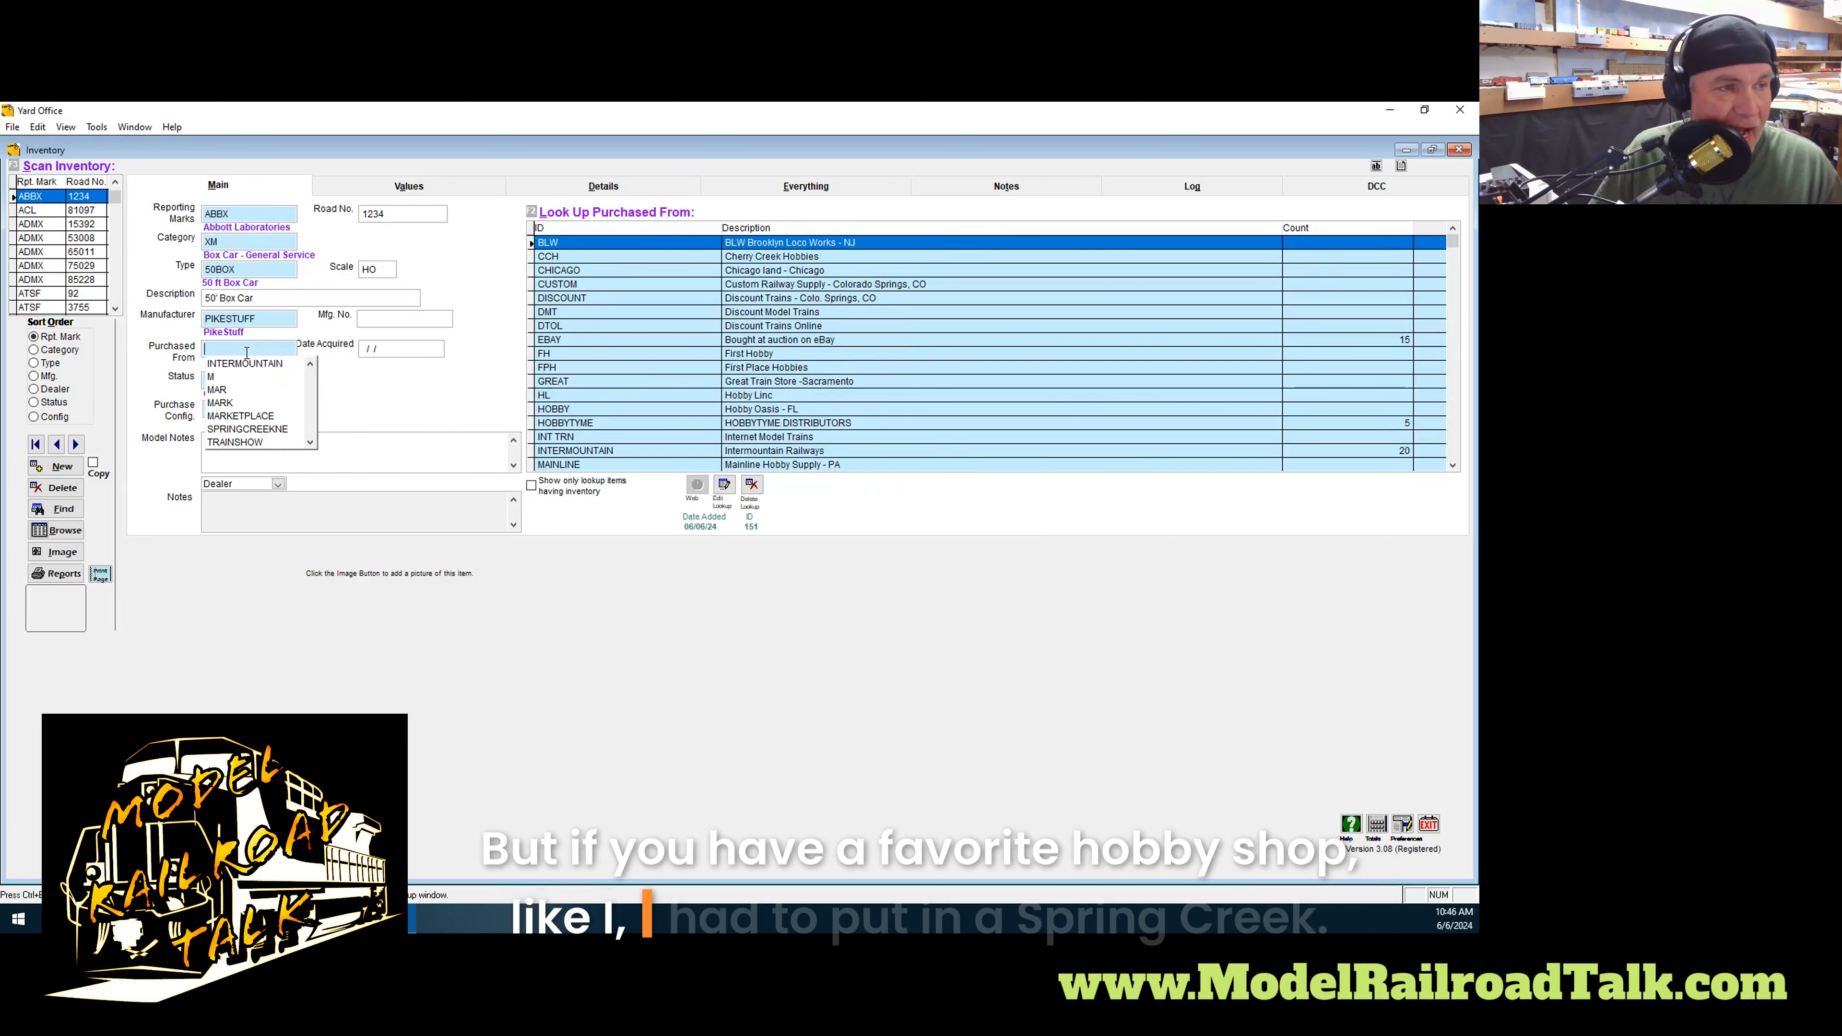
{"action": "left_click", "coordinate": [262, 431]}
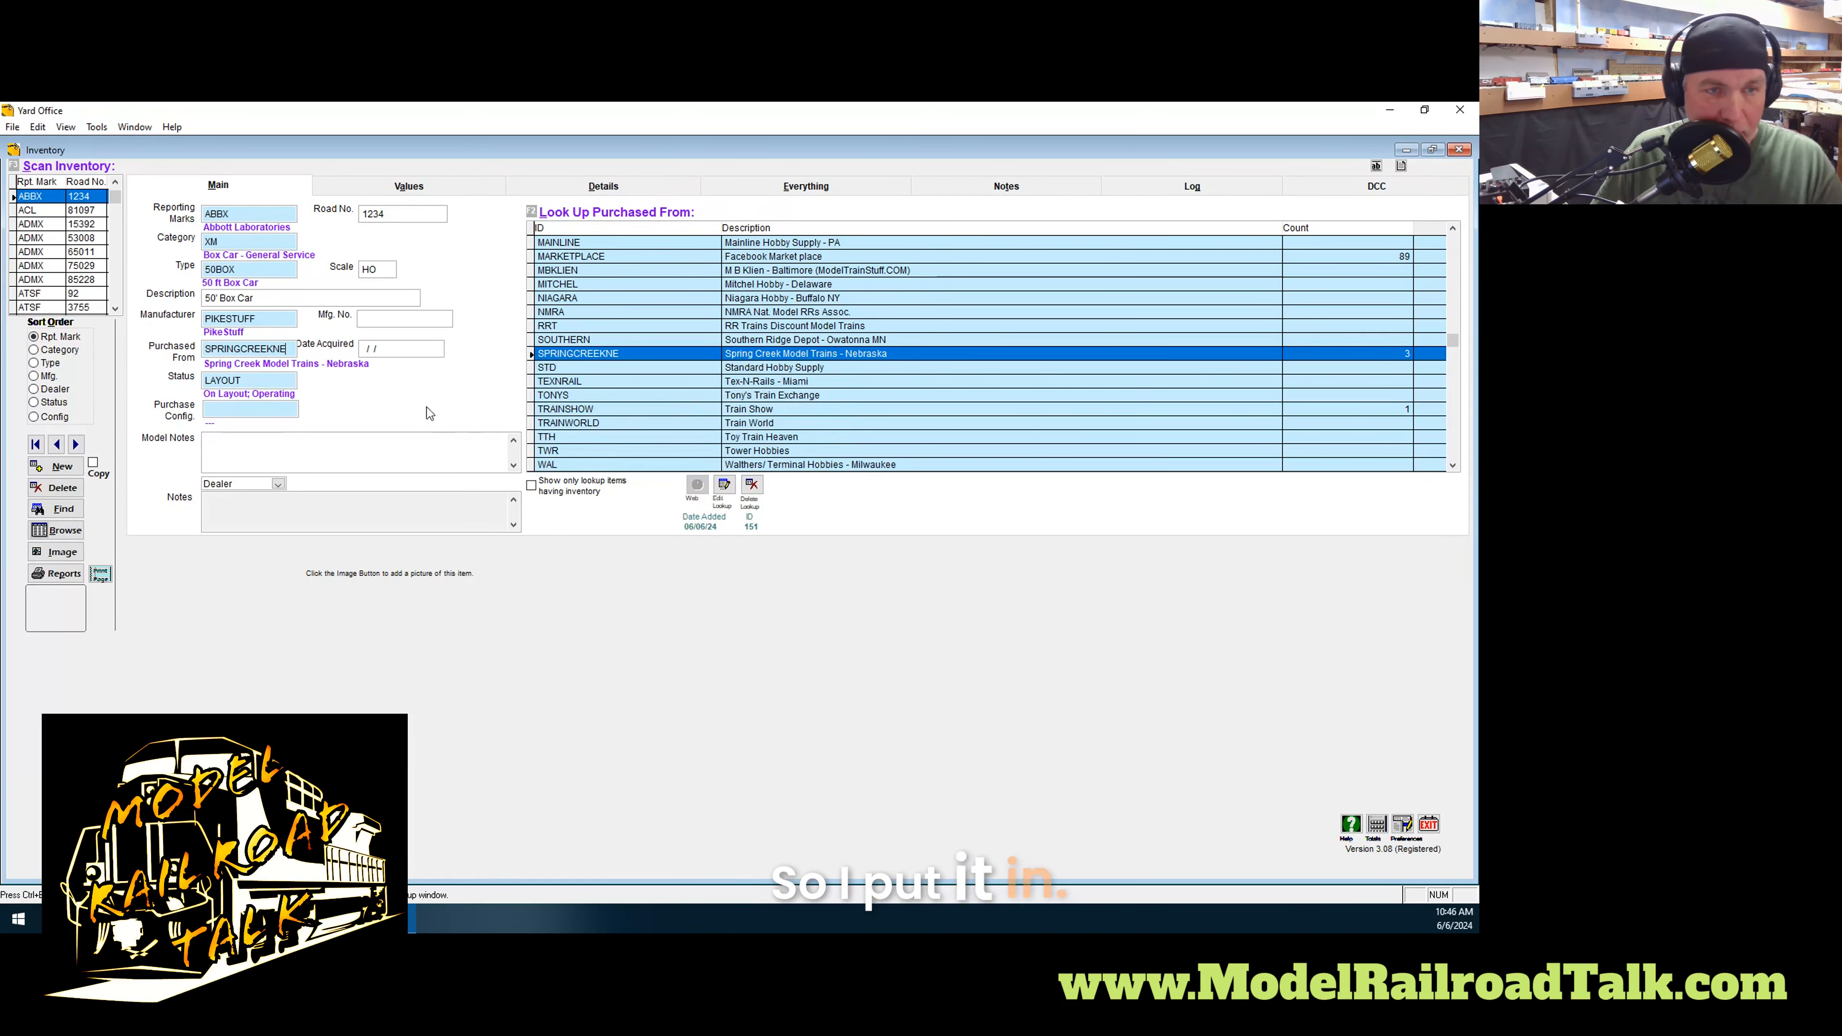
Set the record's status to UIB (Used in box) and its purchase configuration to RRU (Ready To Run (Used))
{"action": "left_click", "coordinate": [249, 382]}
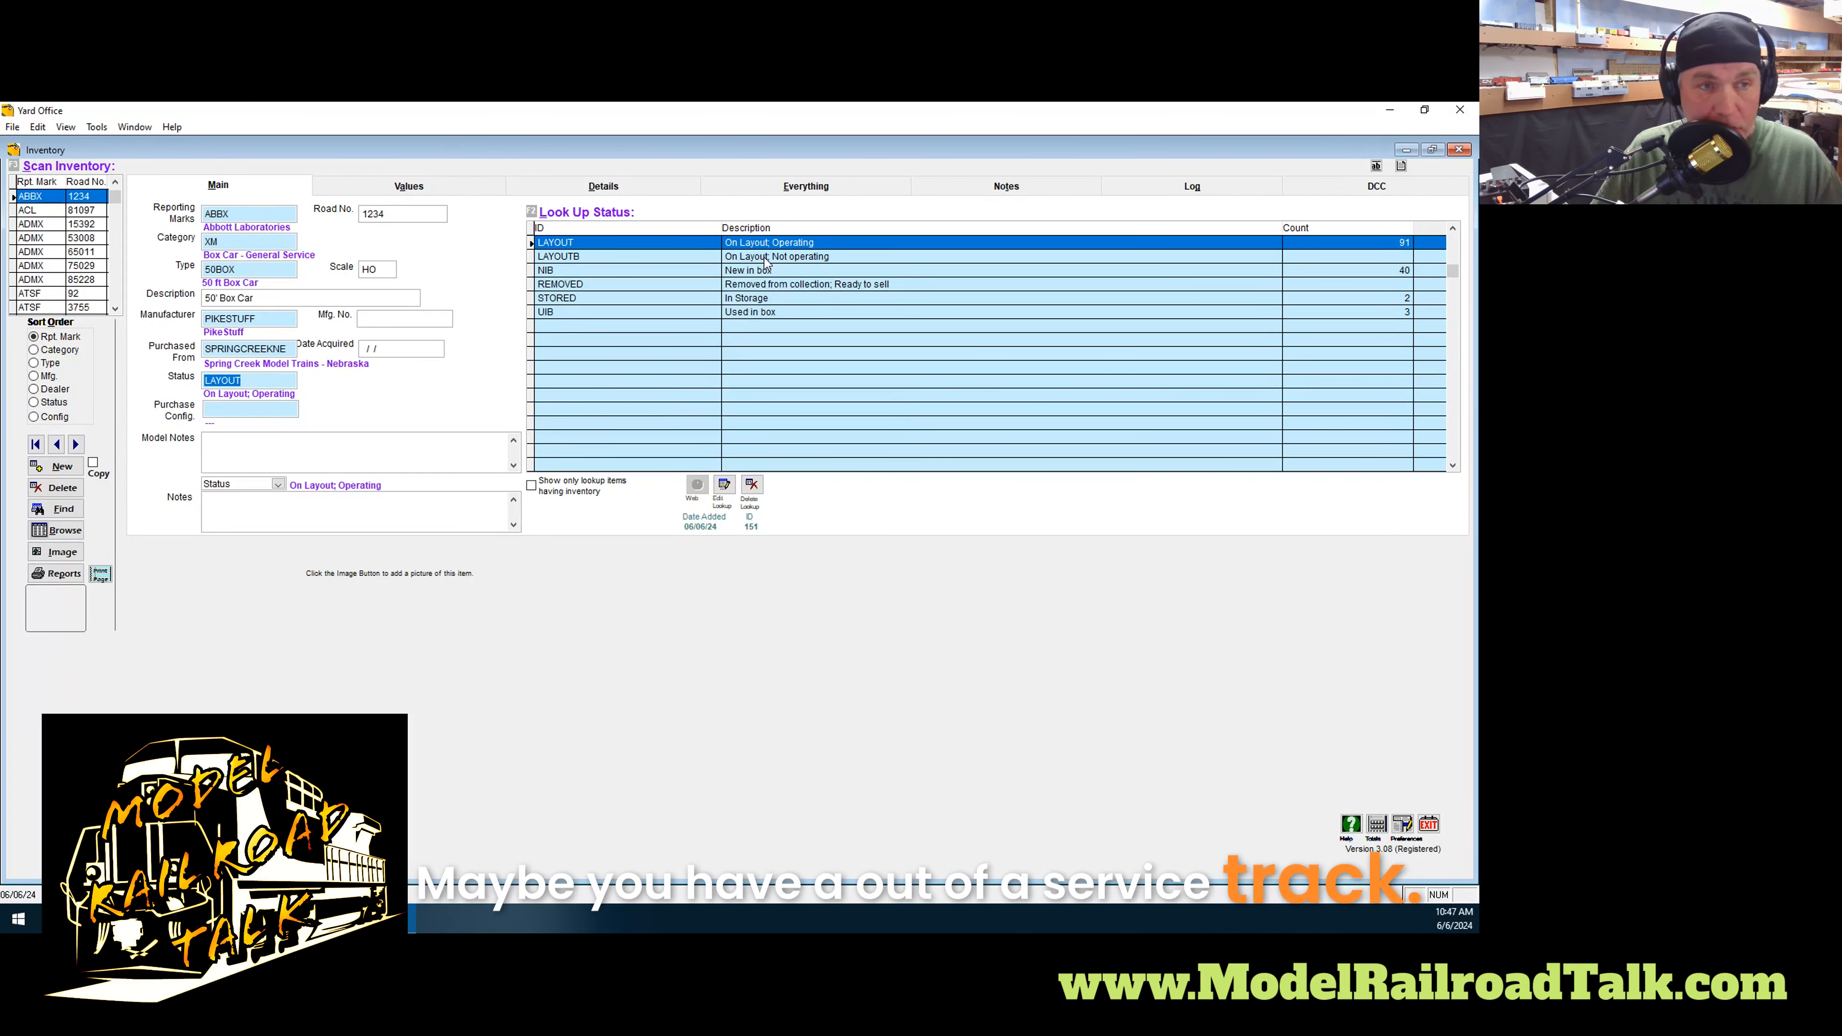
{"action": "left_click", "coordinate": [771, 318]}
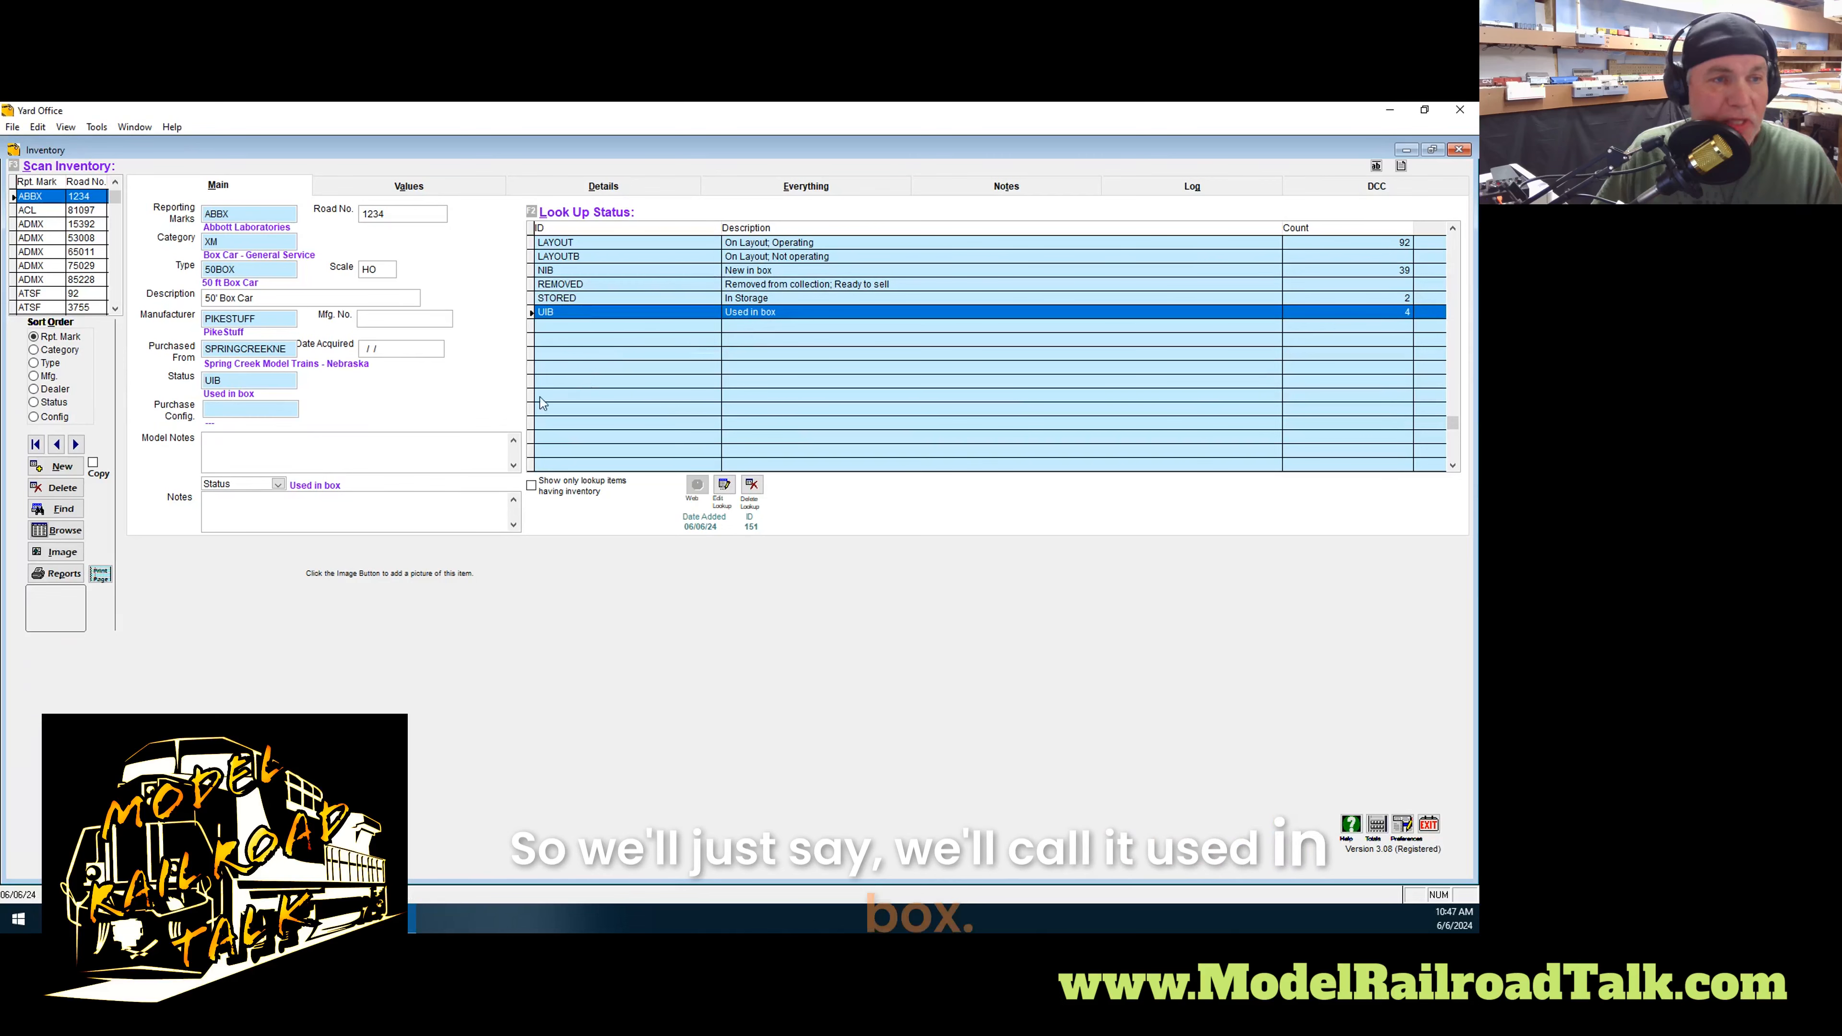
{"action": "left_click", "coordinate": [259, 409]}
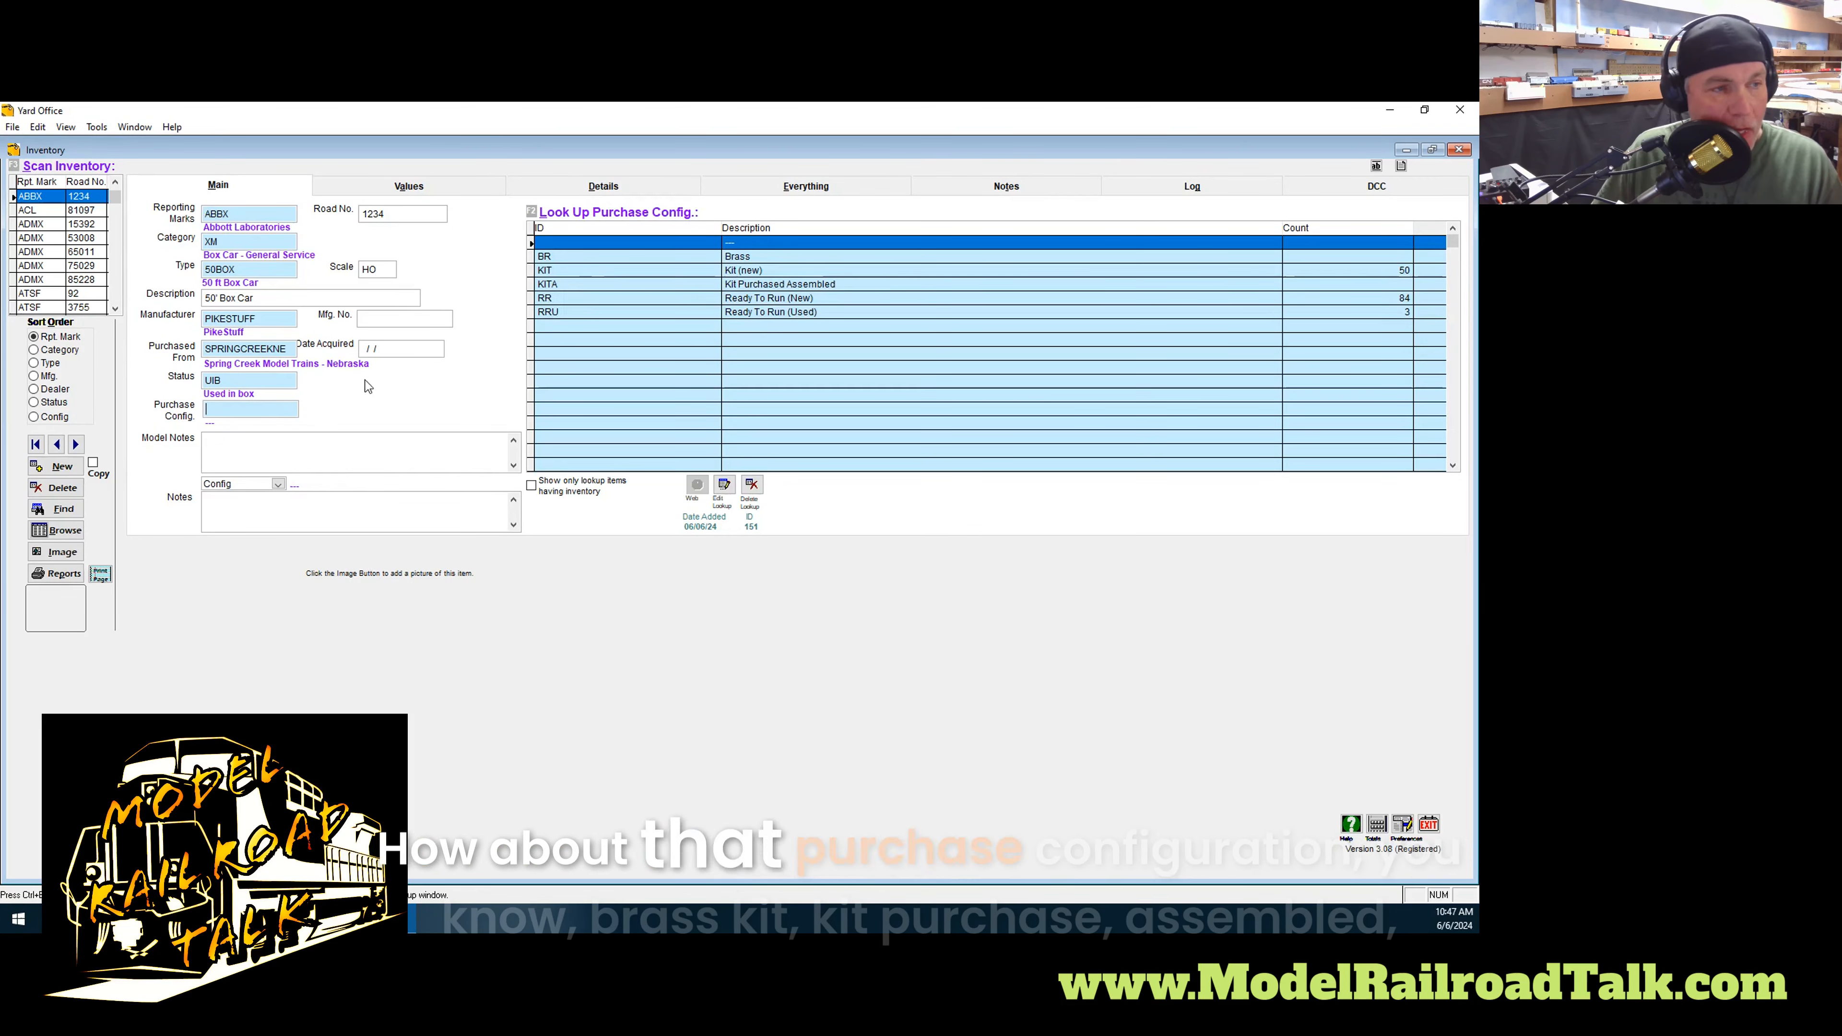
{"action": "left_click", "coordinate": [761, 316]}
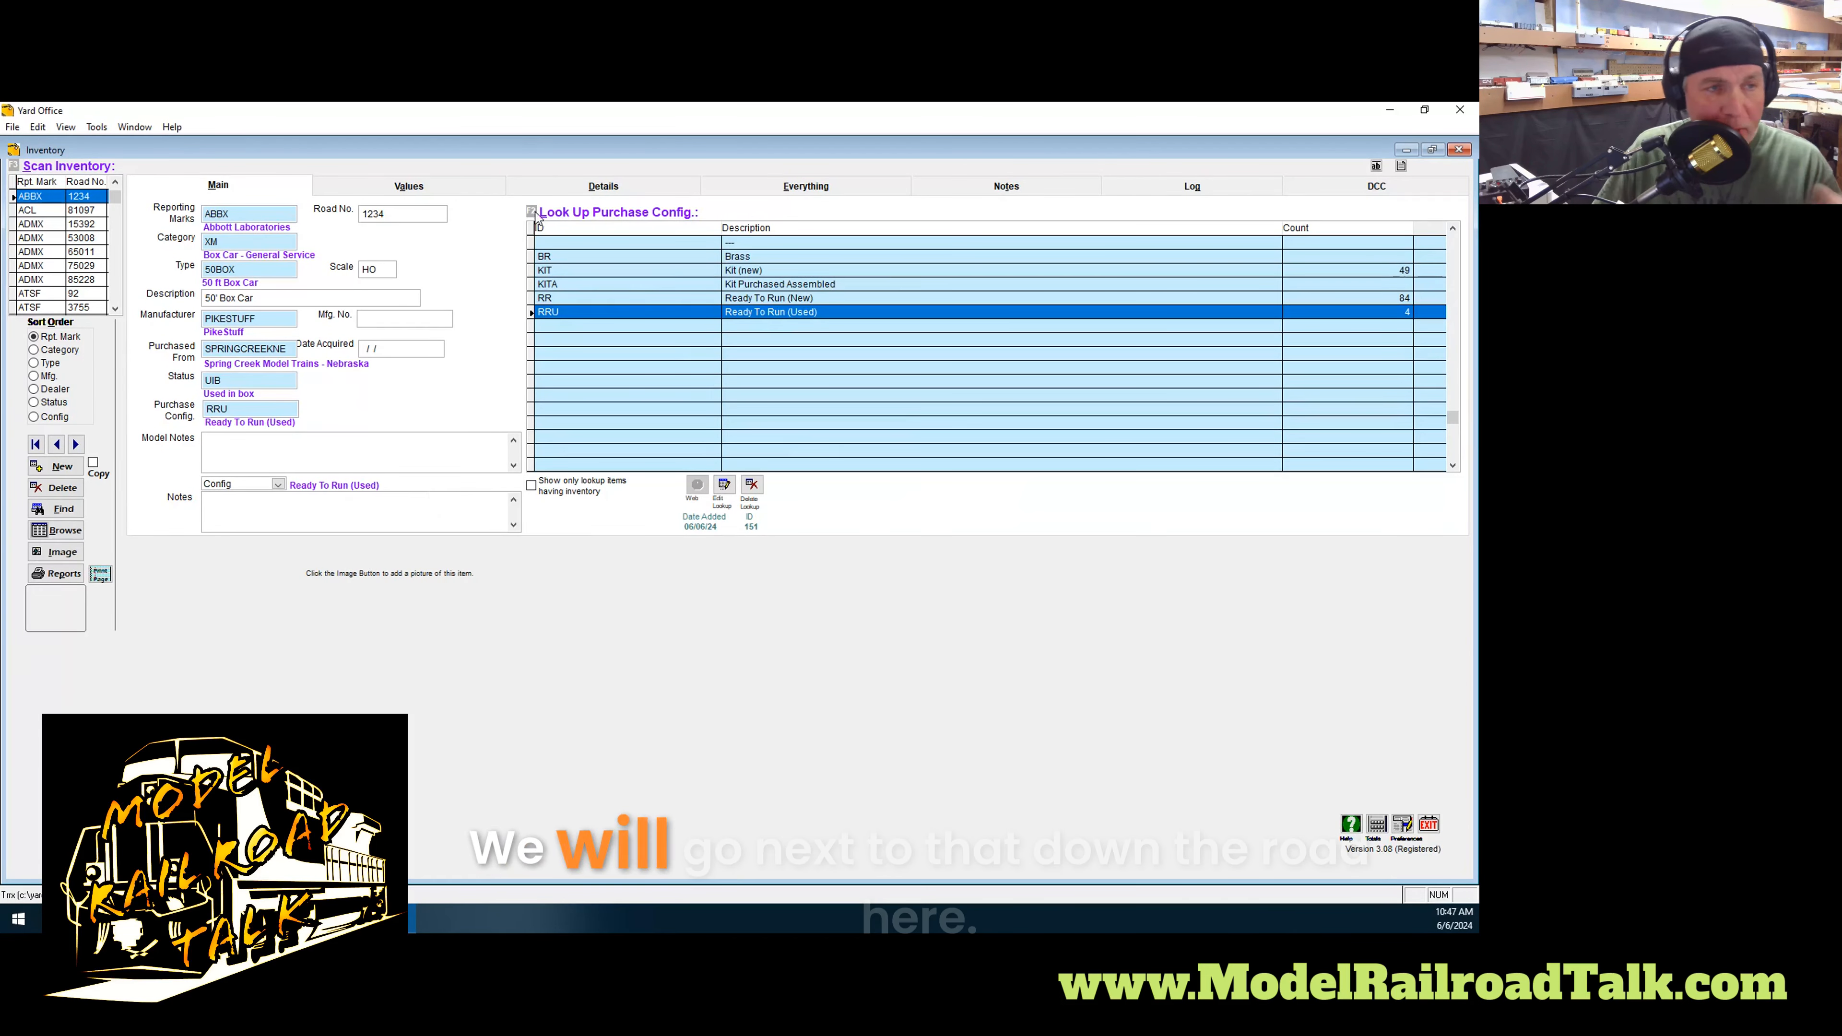
Examine the record's purchase and value fields, its coupler, owner, prototype and DCC details, and the combined view of everything
{"action": "left_click", "coordinate": [431, 189]}
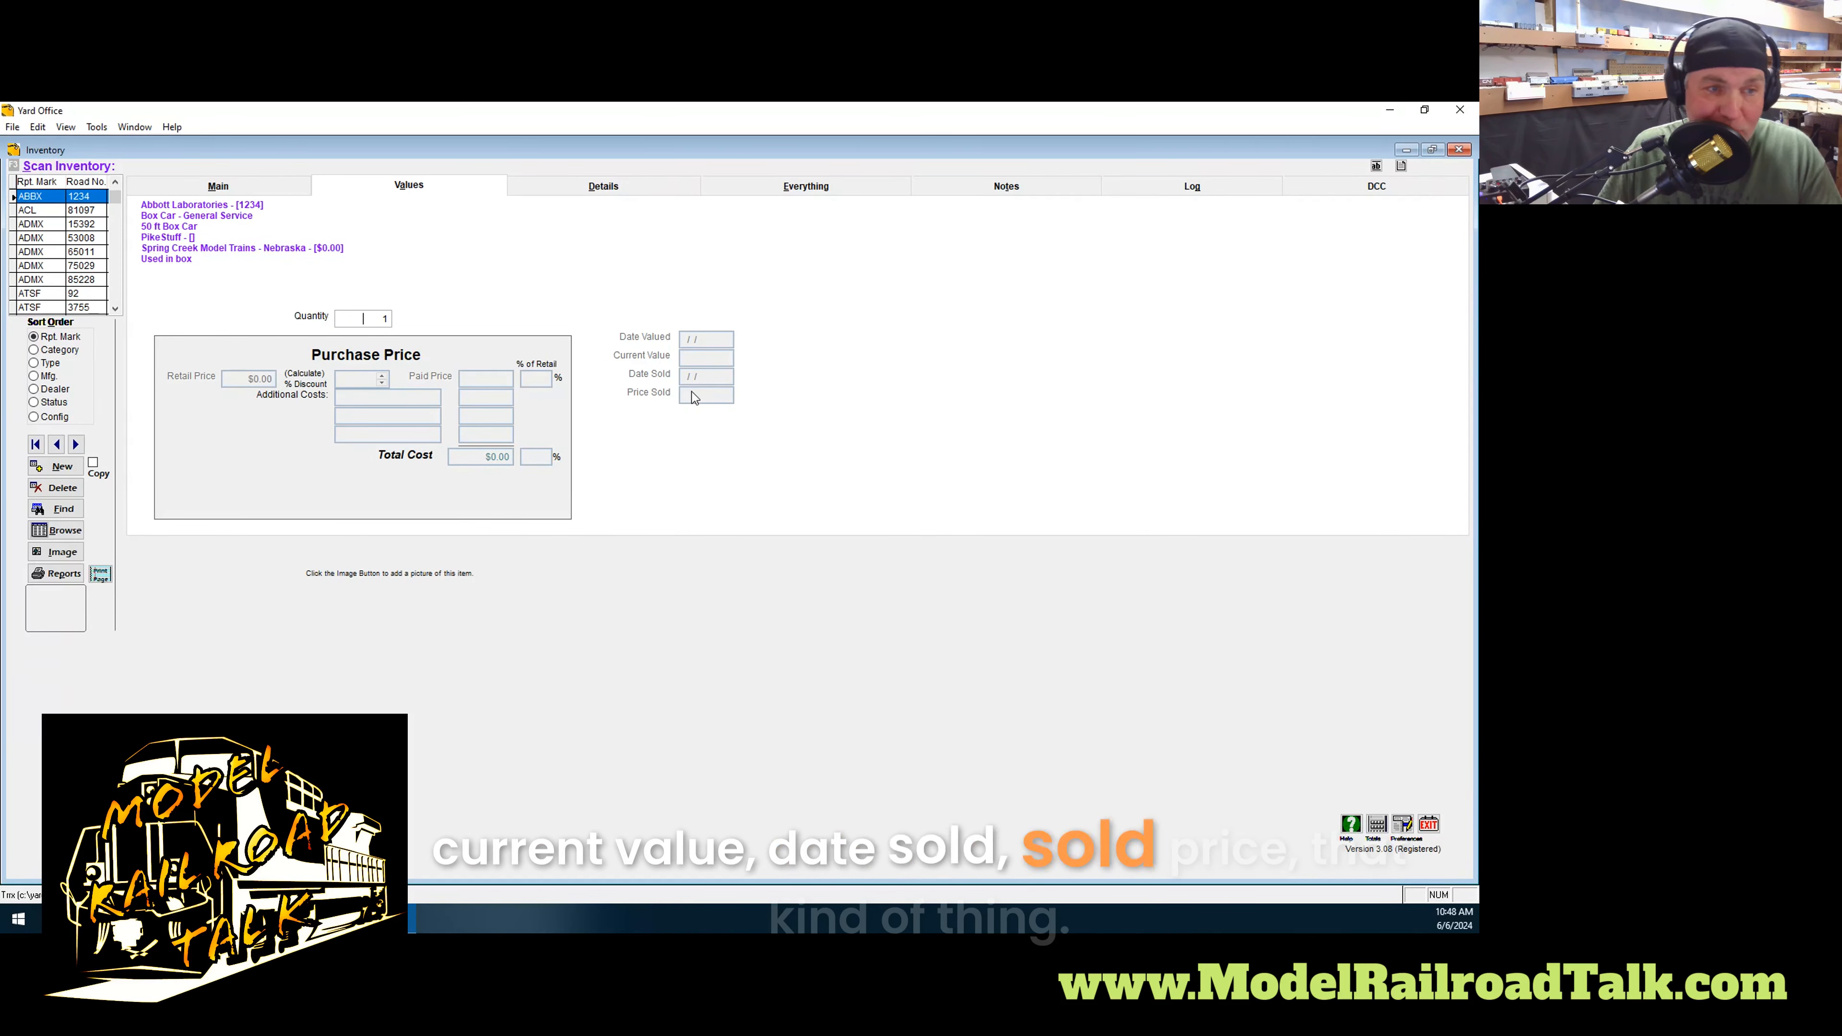
{"action": "left_click", "coordinate": [608, 187]}
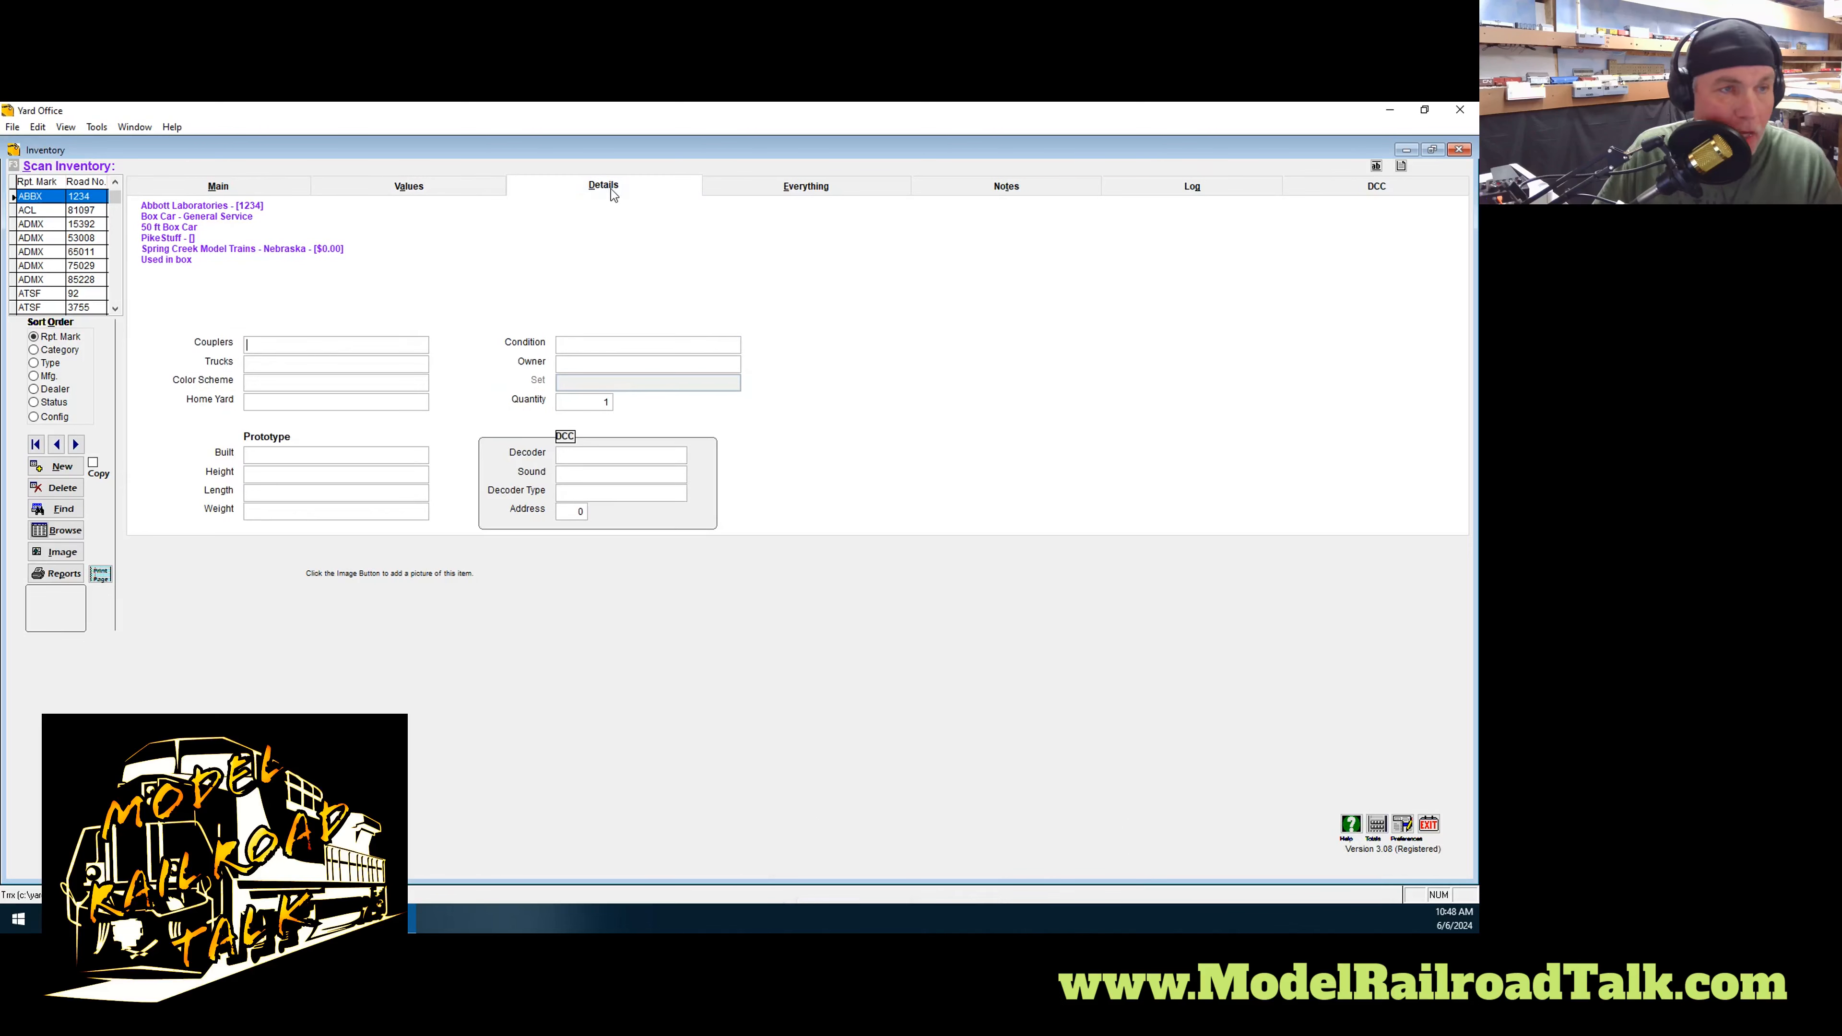
{"action": "left_click", "coordinate": [288, 347]}
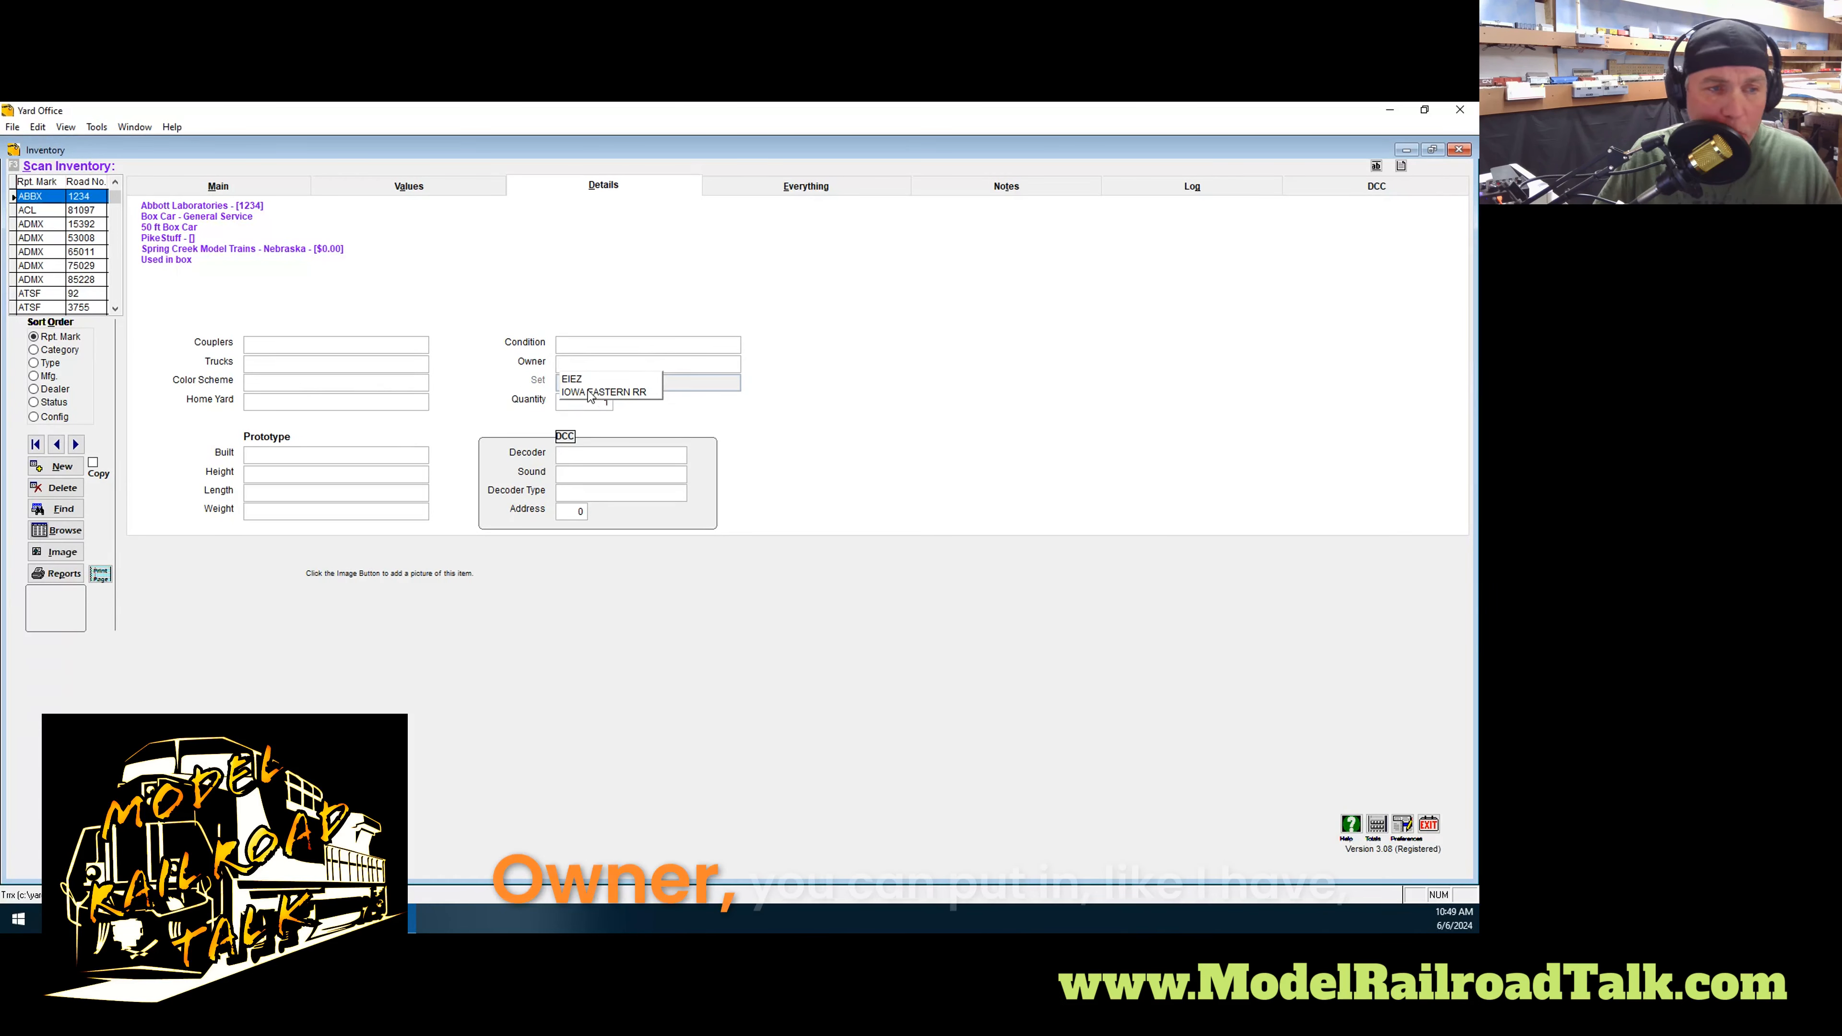
{"action": "left_click", "coordinate": [682, 403]}
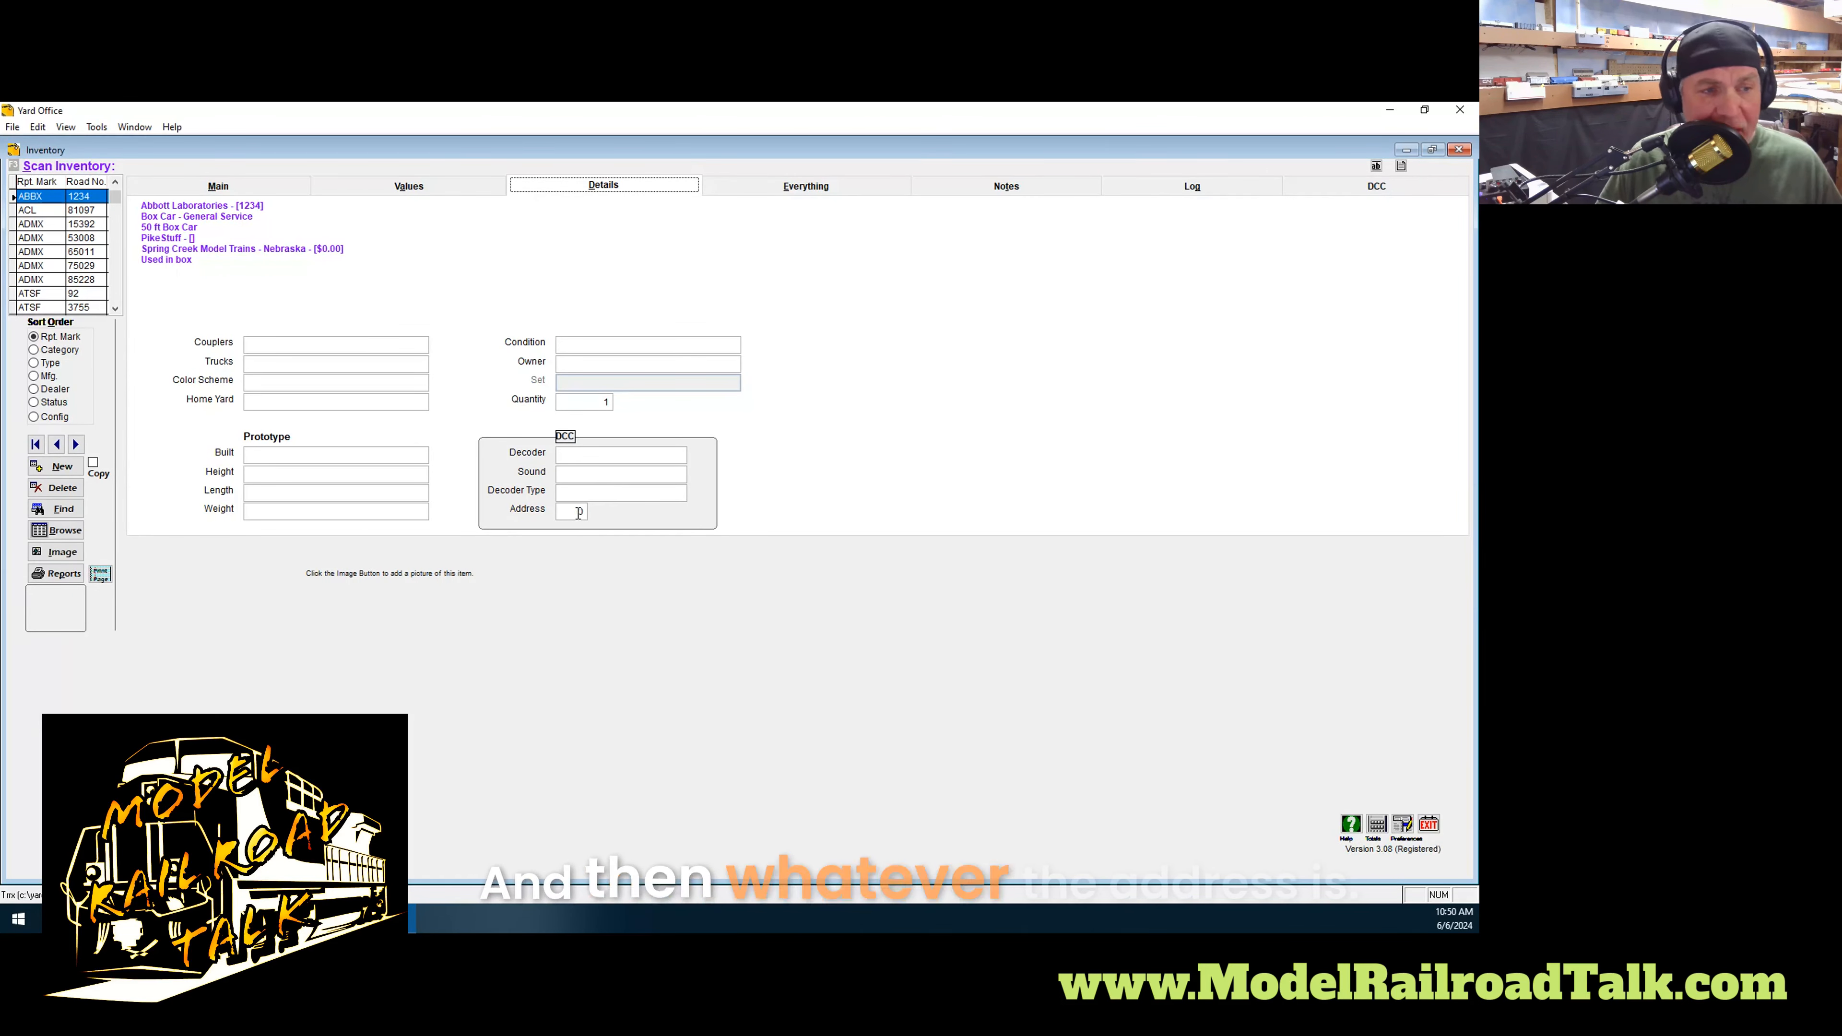
{"action": "left_click", "coordinate": [759, 190]}
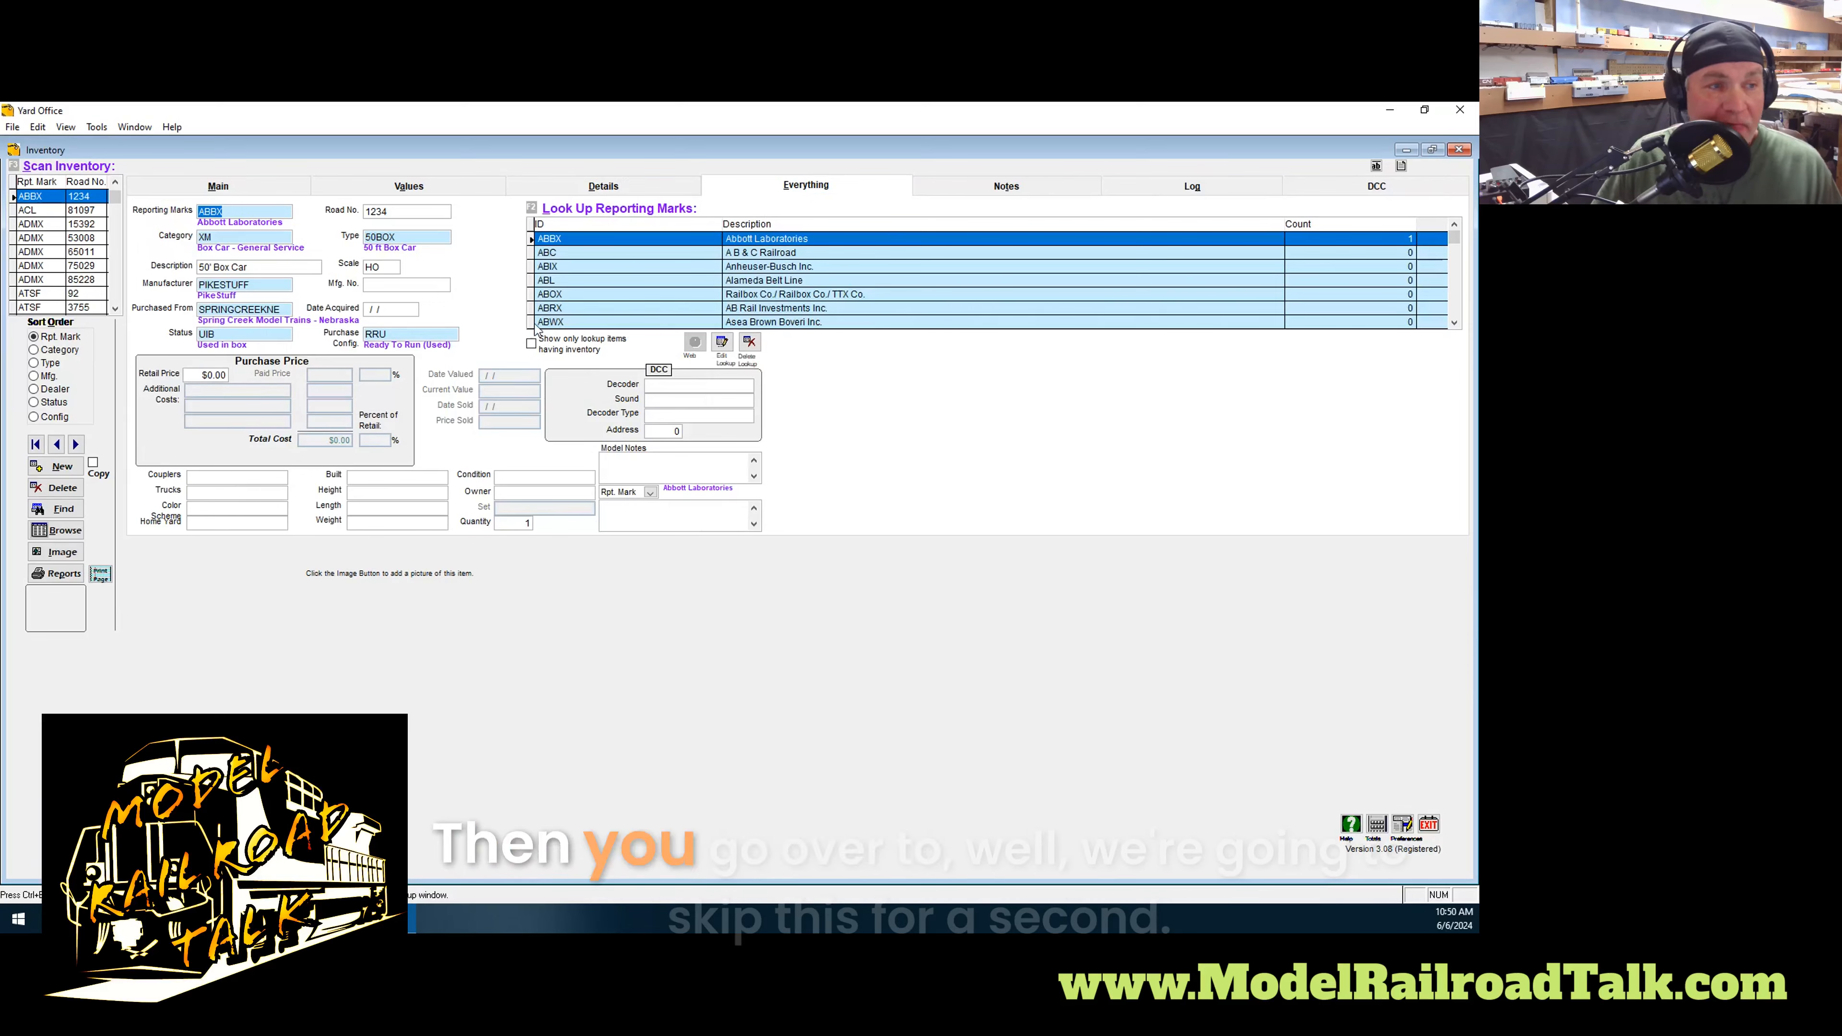
Examine the record's notes page and the choice of lookup fields whose notes can be shown beside the model notes
{"action": "left_click", "coordinate": [1019, 185]}
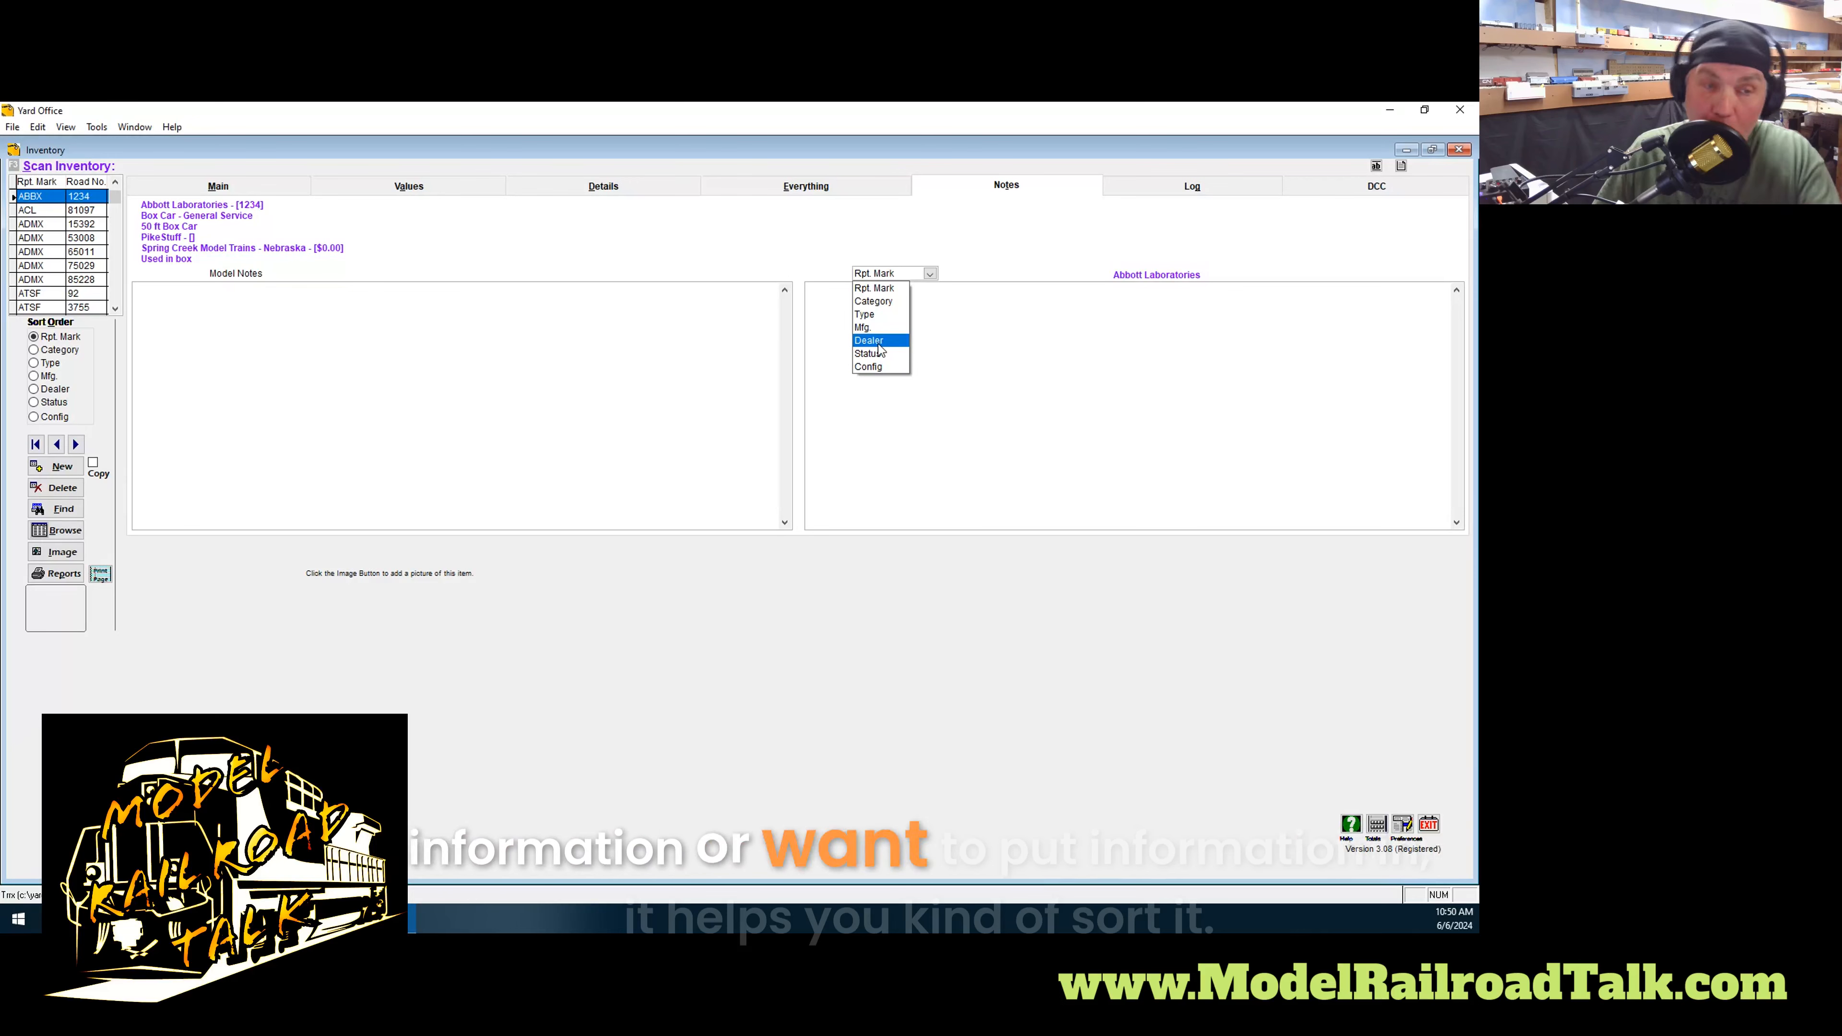
{"action": "left_click", "coordinate": [991, 332]}
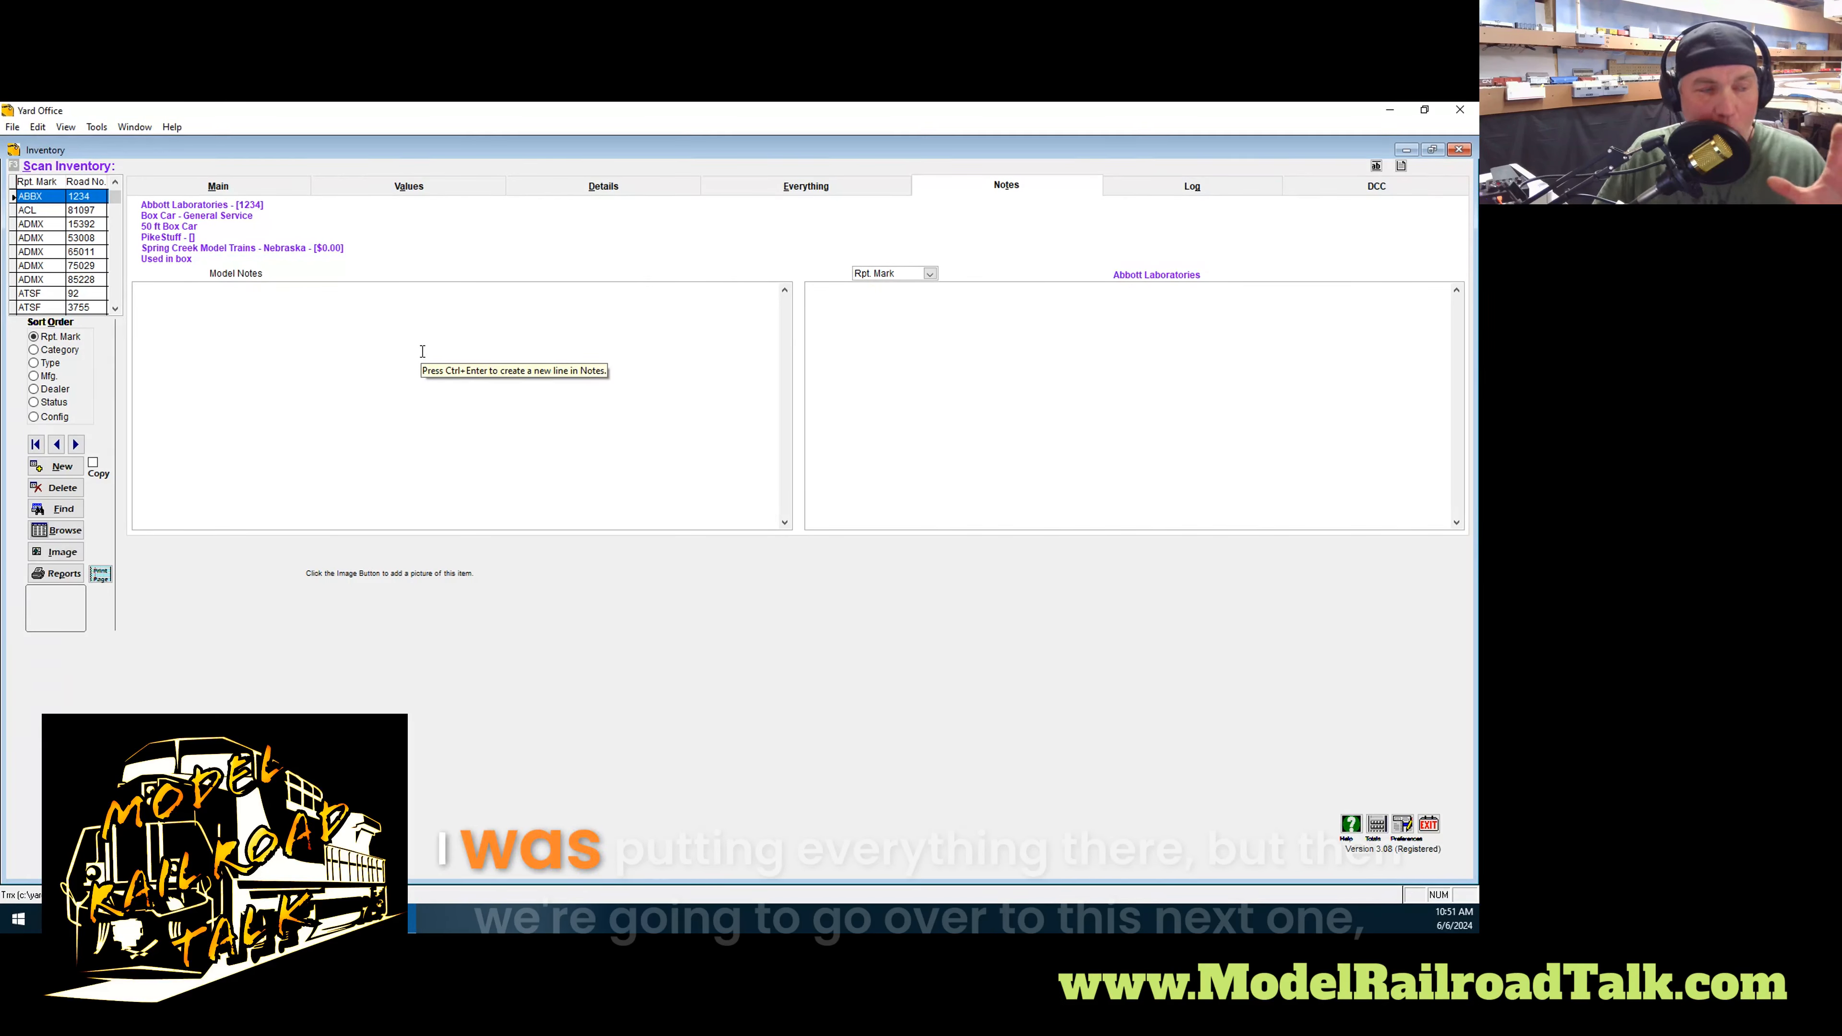
Add a maintenance log entry dated 06/06/24 with the description "Added .010&.015 Bushings to trucks", and delete it again
{"action": "left_click", "coordinate": [1172, 191]}
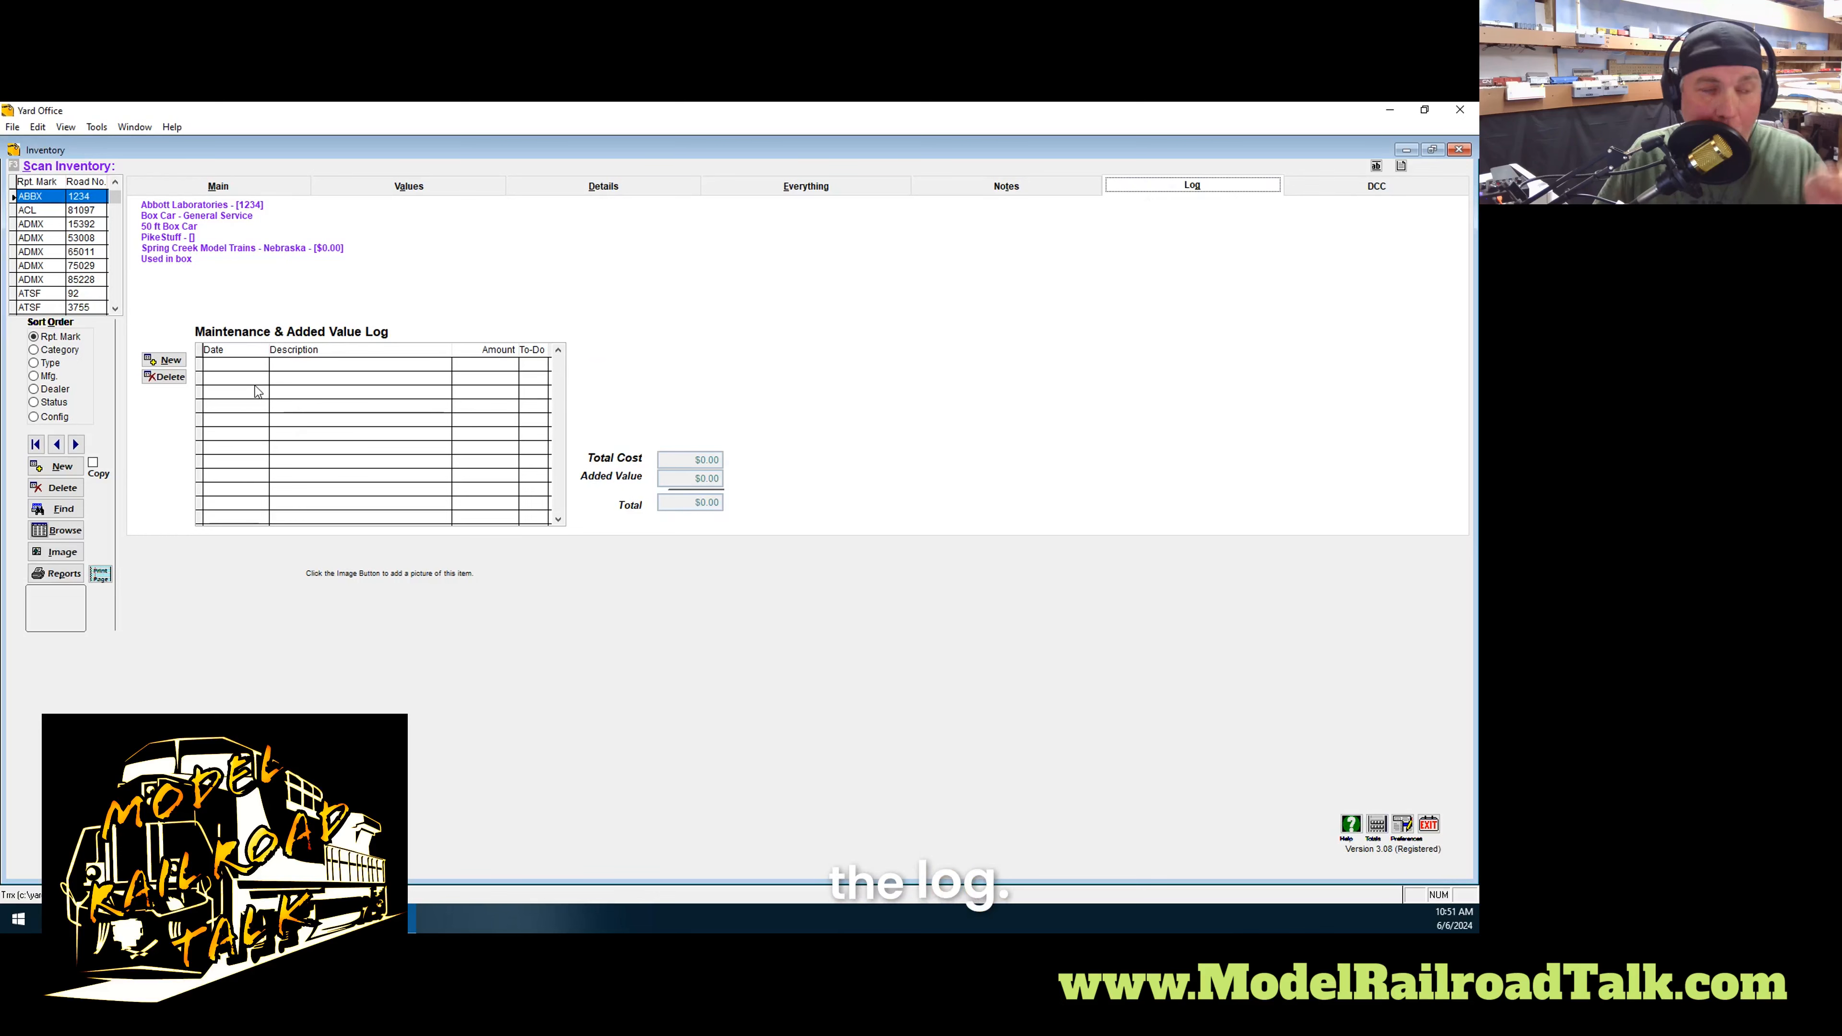
{"action": "left_click", "coordinate": [249, 364]}
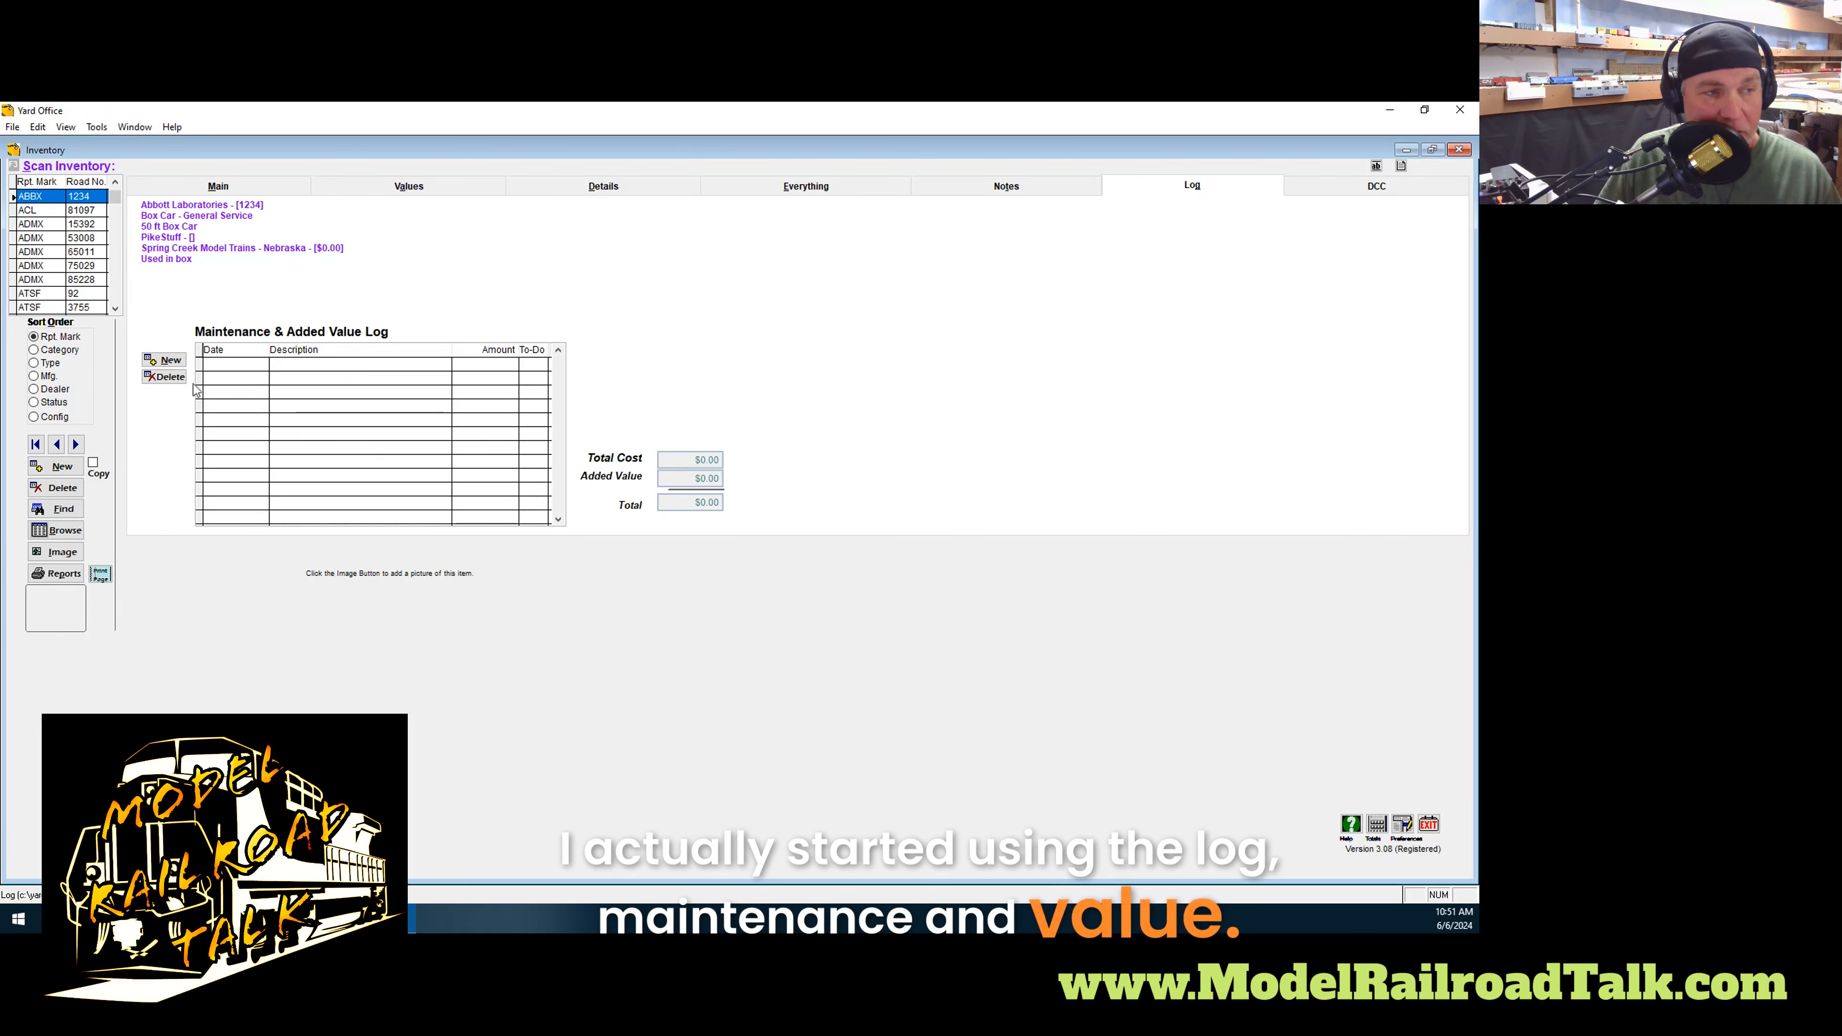
{"action": "left_click", "coordinate": [164, 360]}
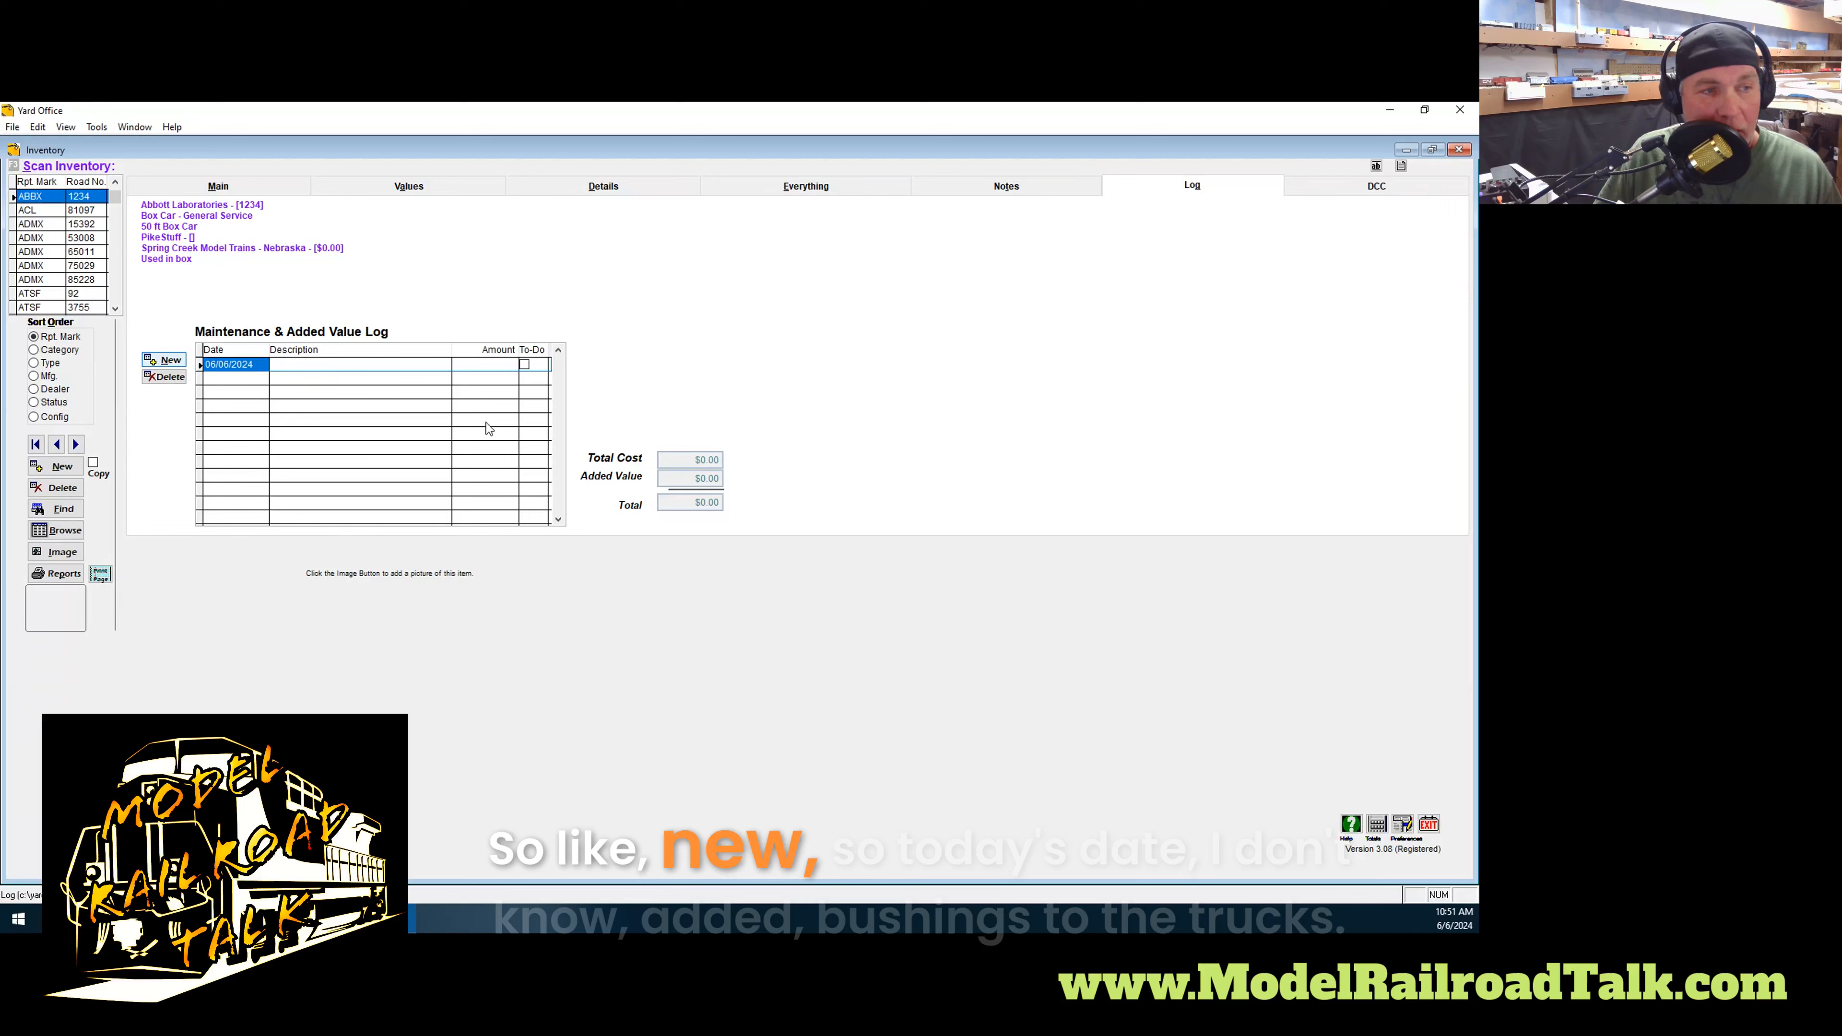
{"action": "left_click", "coordinate": [306, 365]}
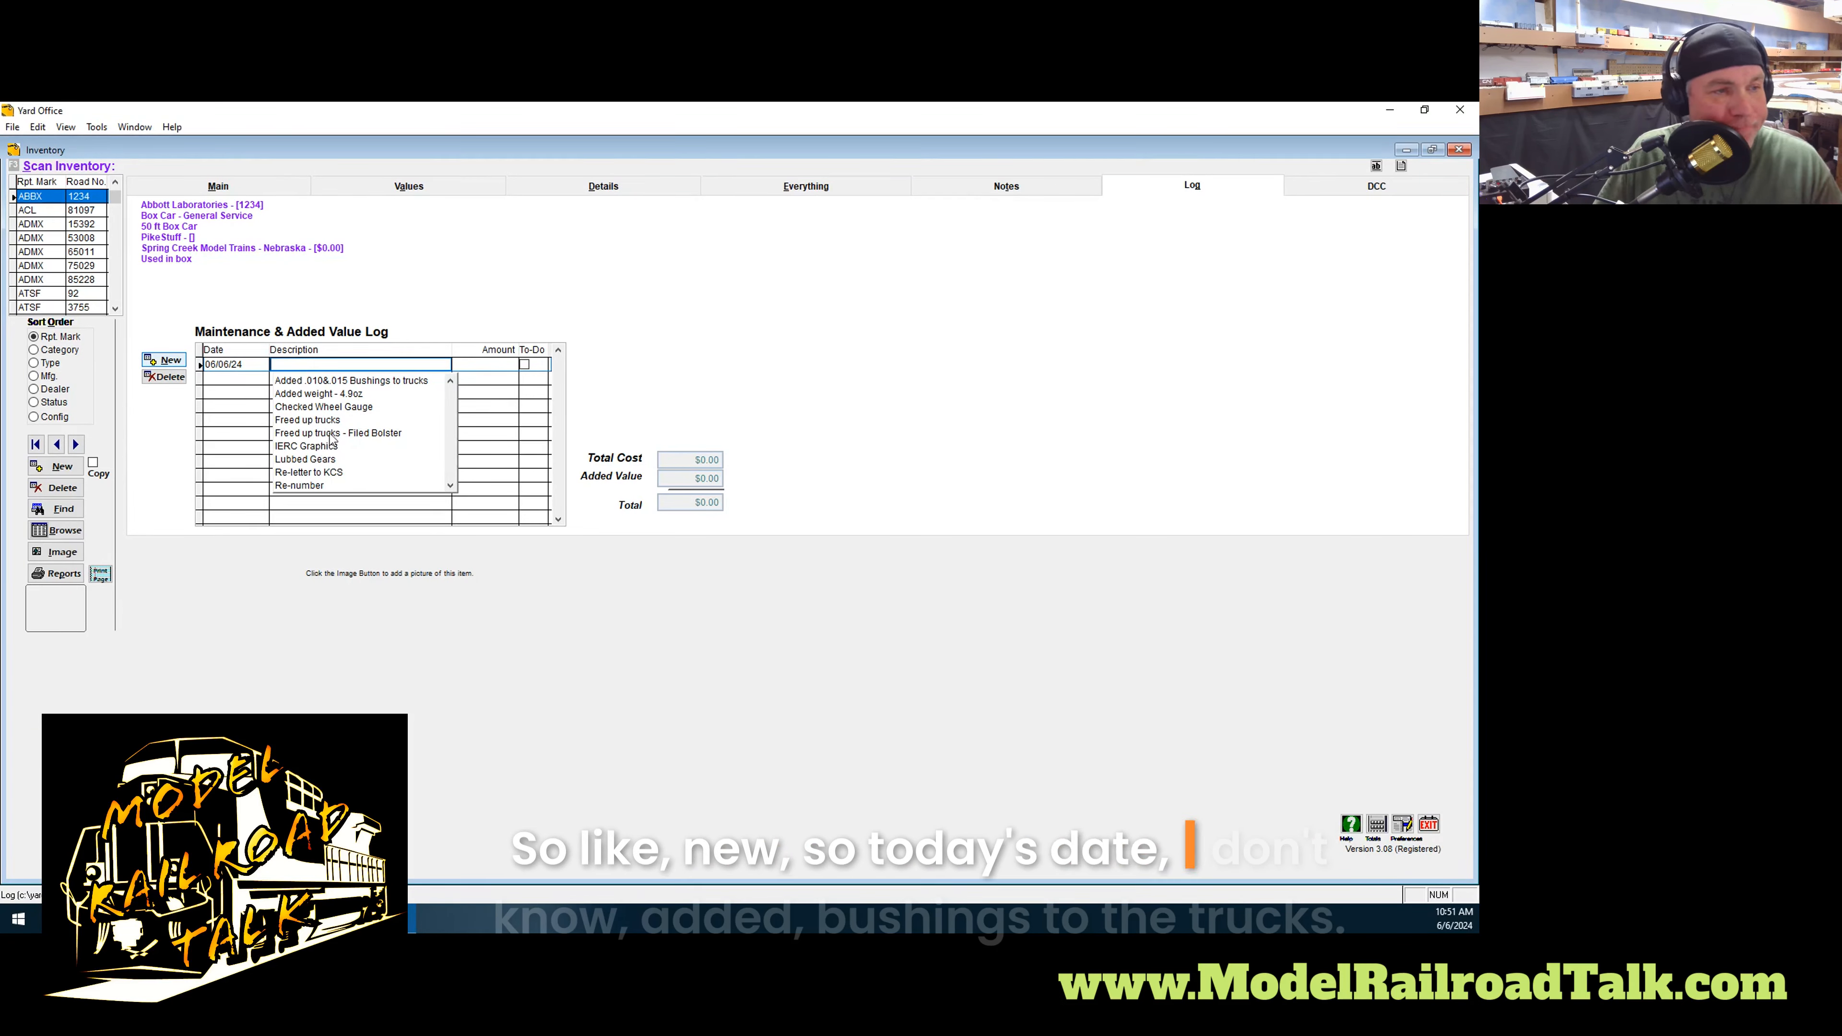
{"action": "left_click", "coordinate": [338, 382]}
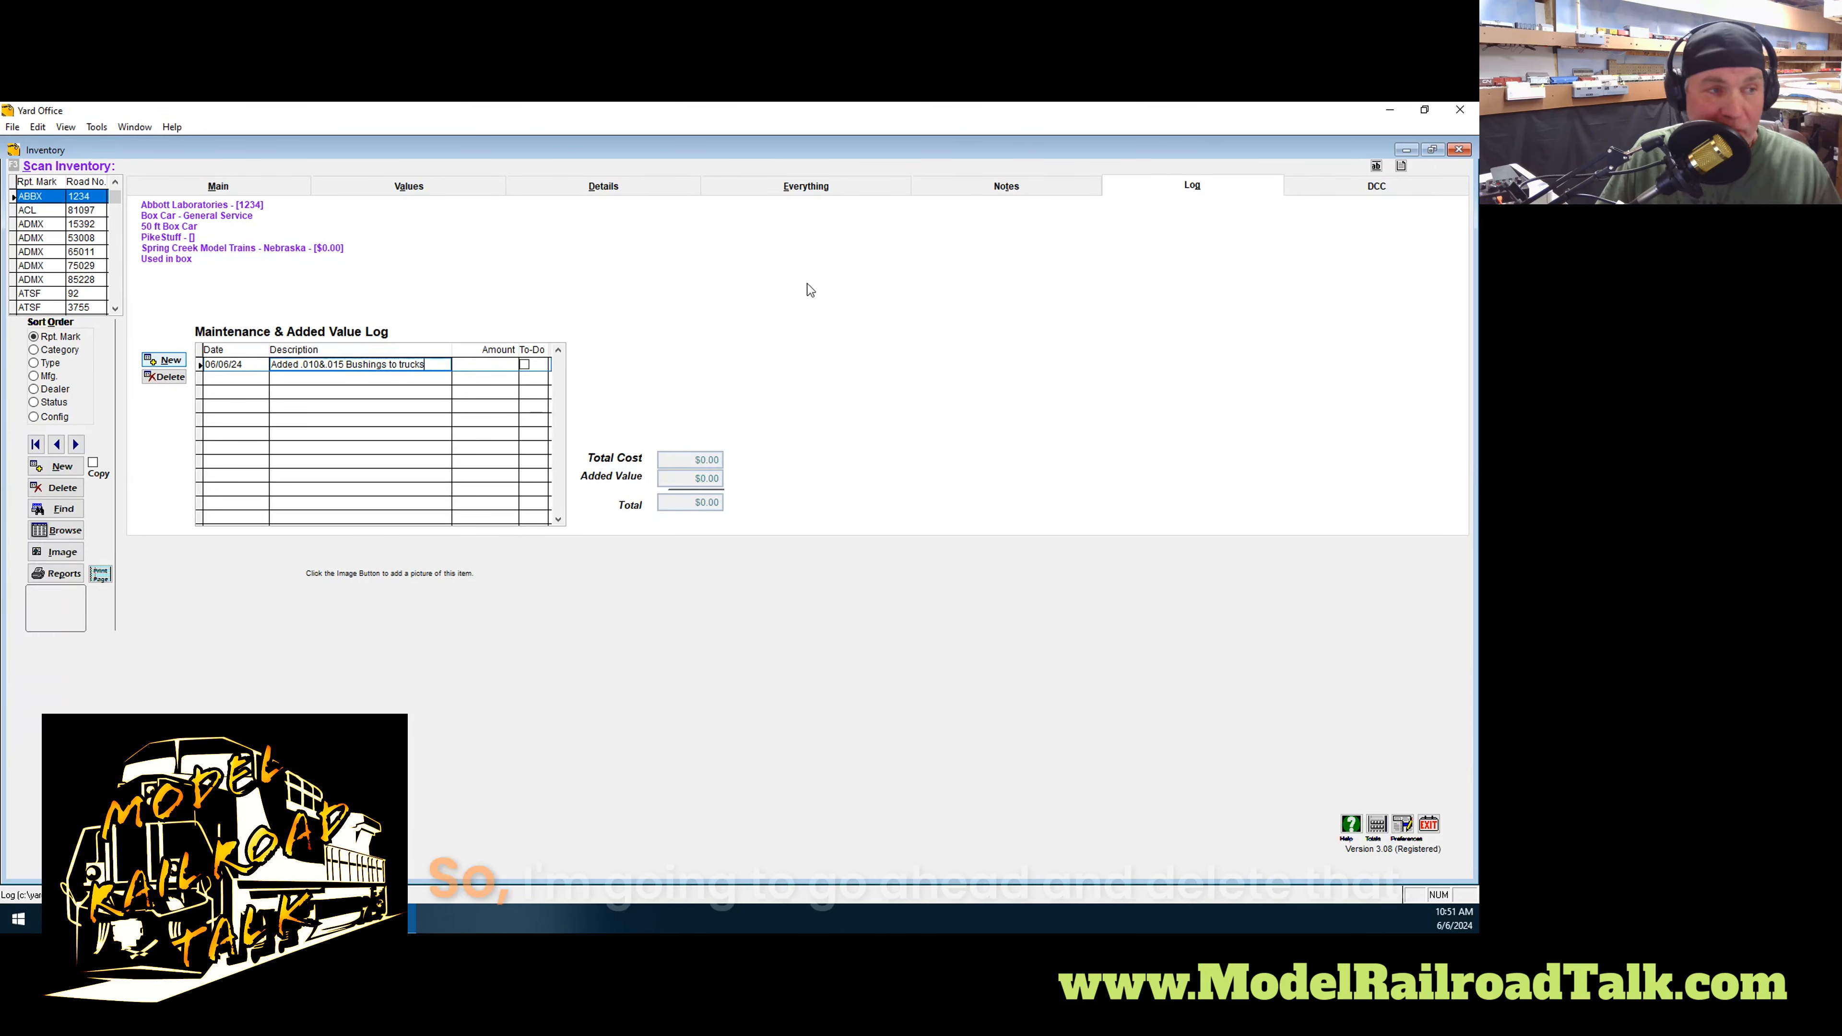
{"action": "left_click", "coordinate": [180, 380]}
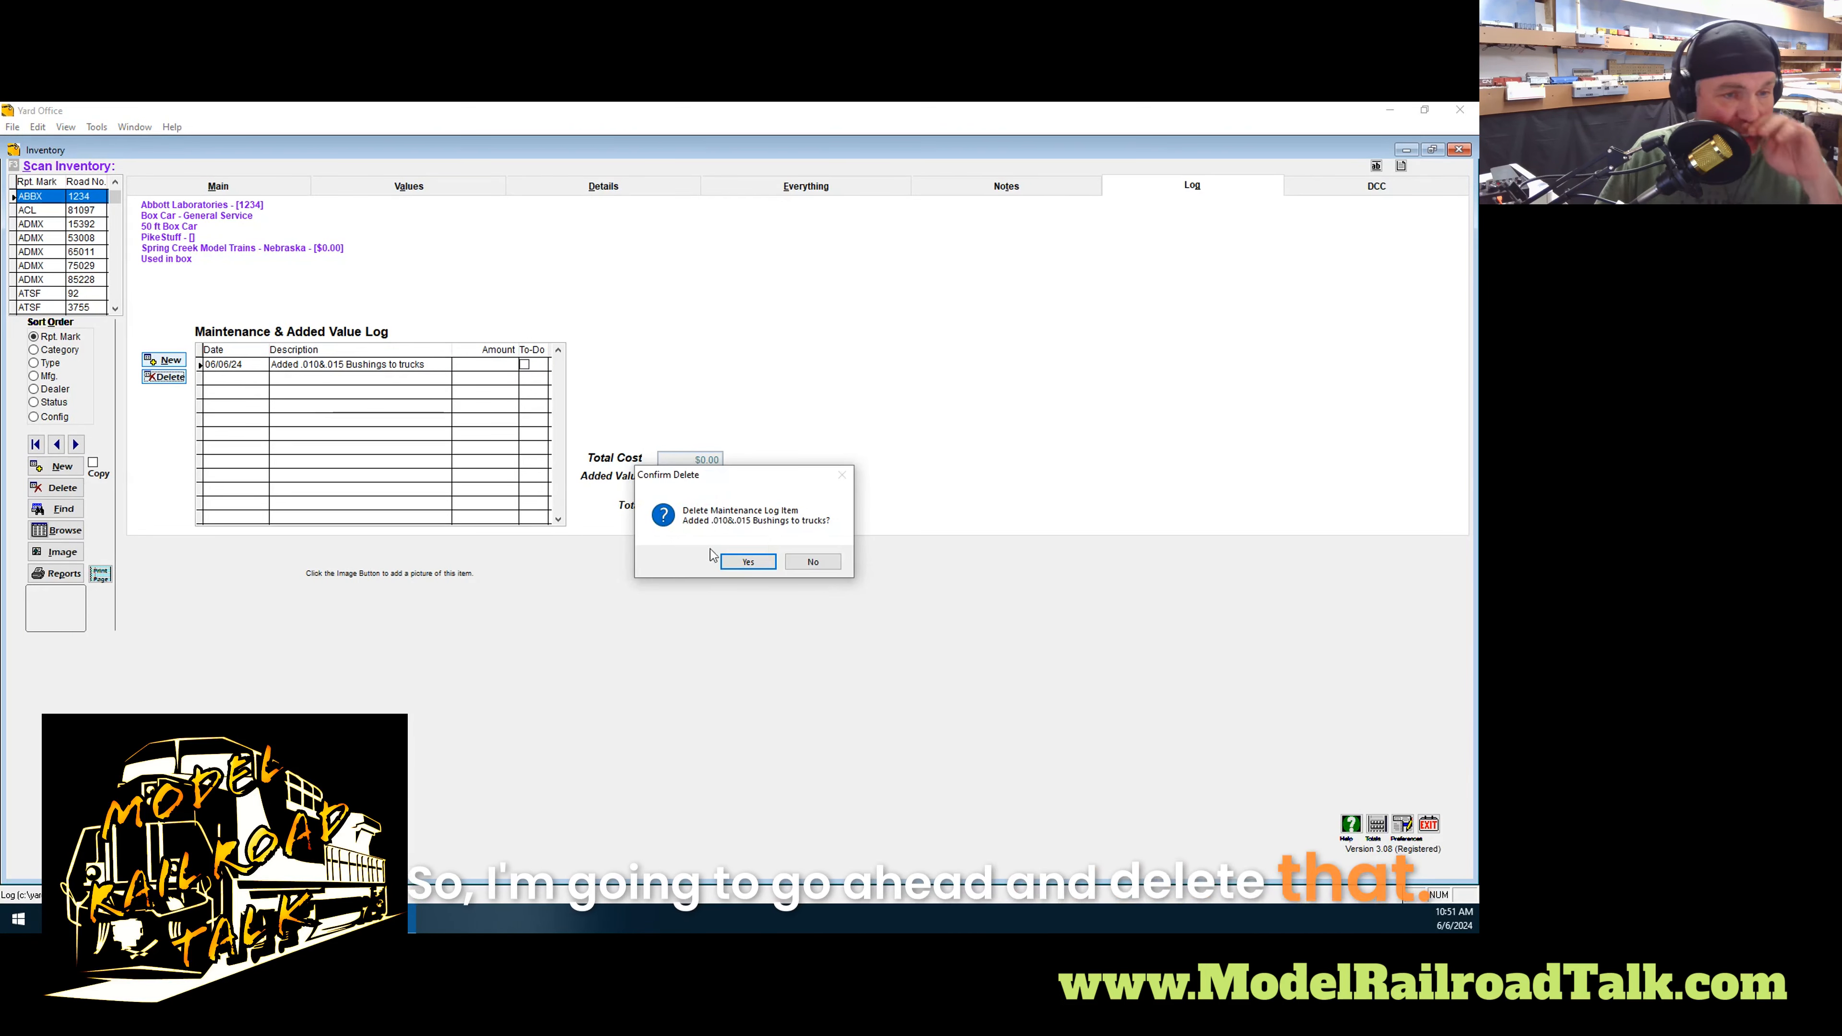
{"action": "left_click", "coordinate": [747, 561]}
Examine the record's DCC page and compare the combined view of all fields with the main page
{"action": "left_click", "coordinate": [1342, 195]}
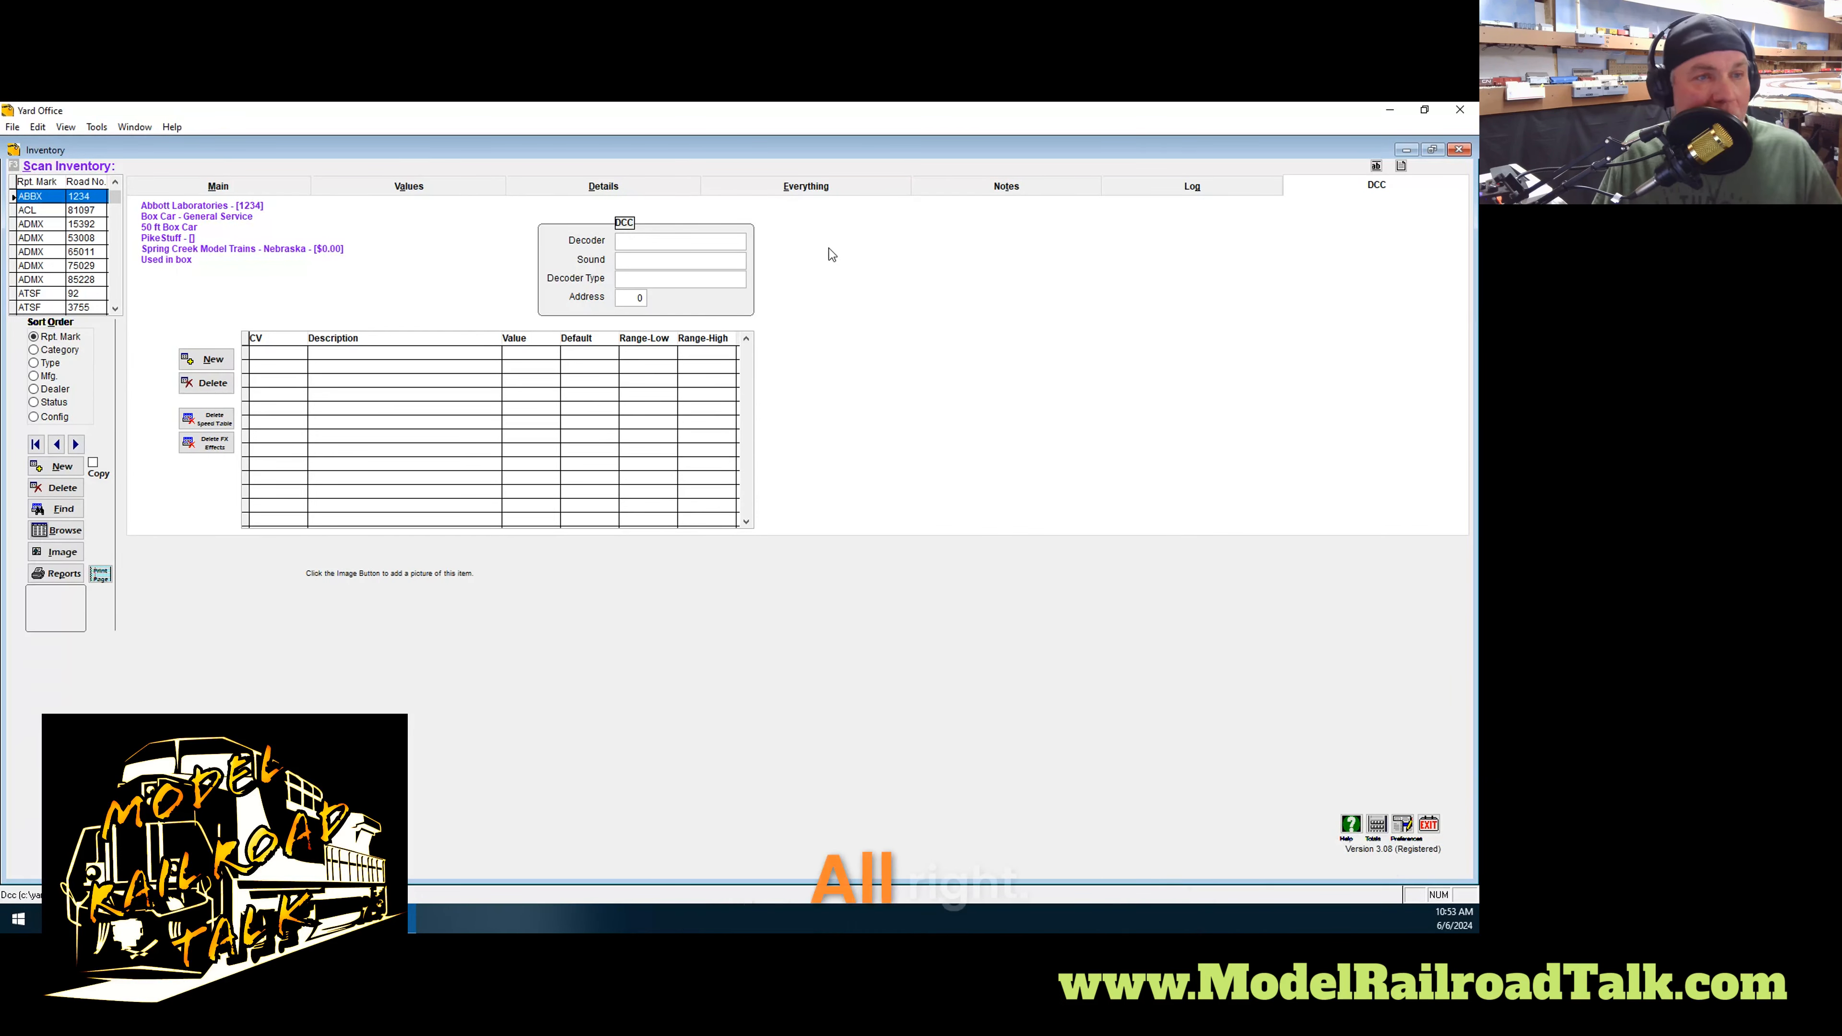
{"action": "left_click", "coordinate": [825, 189]}
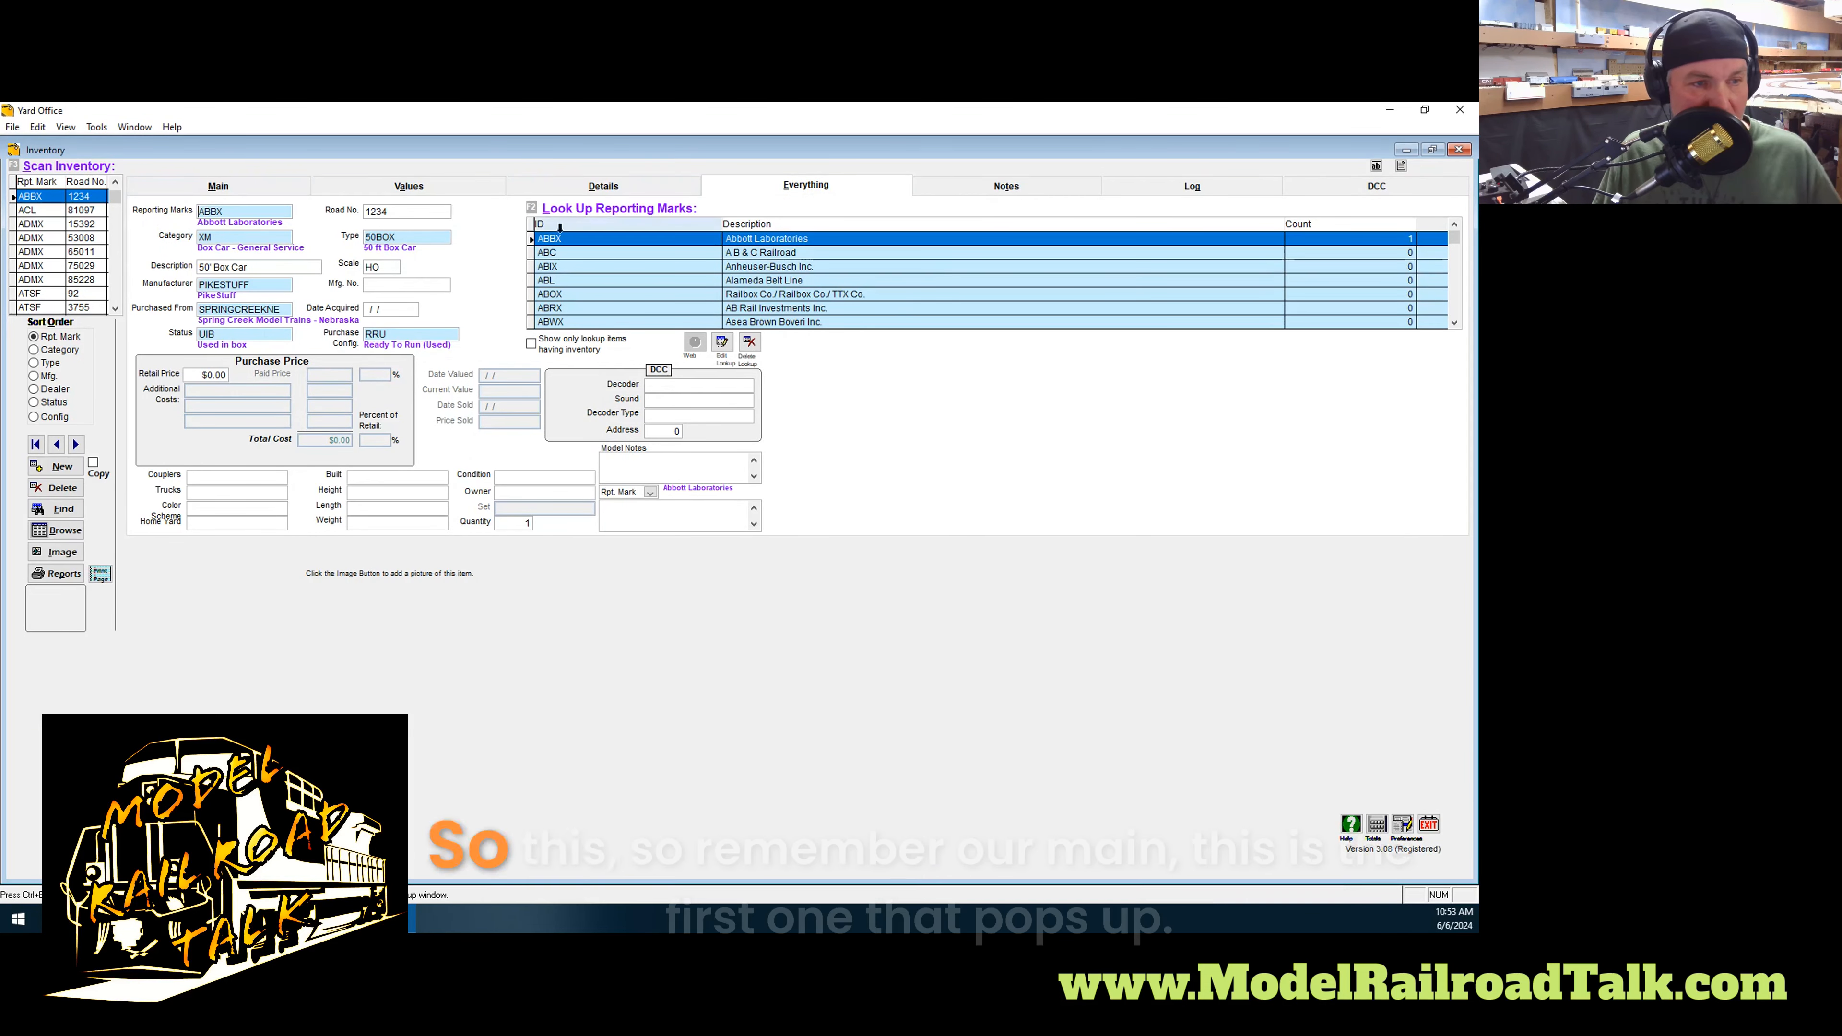
{"action": "left_click", "coordinate": [238, 189]}
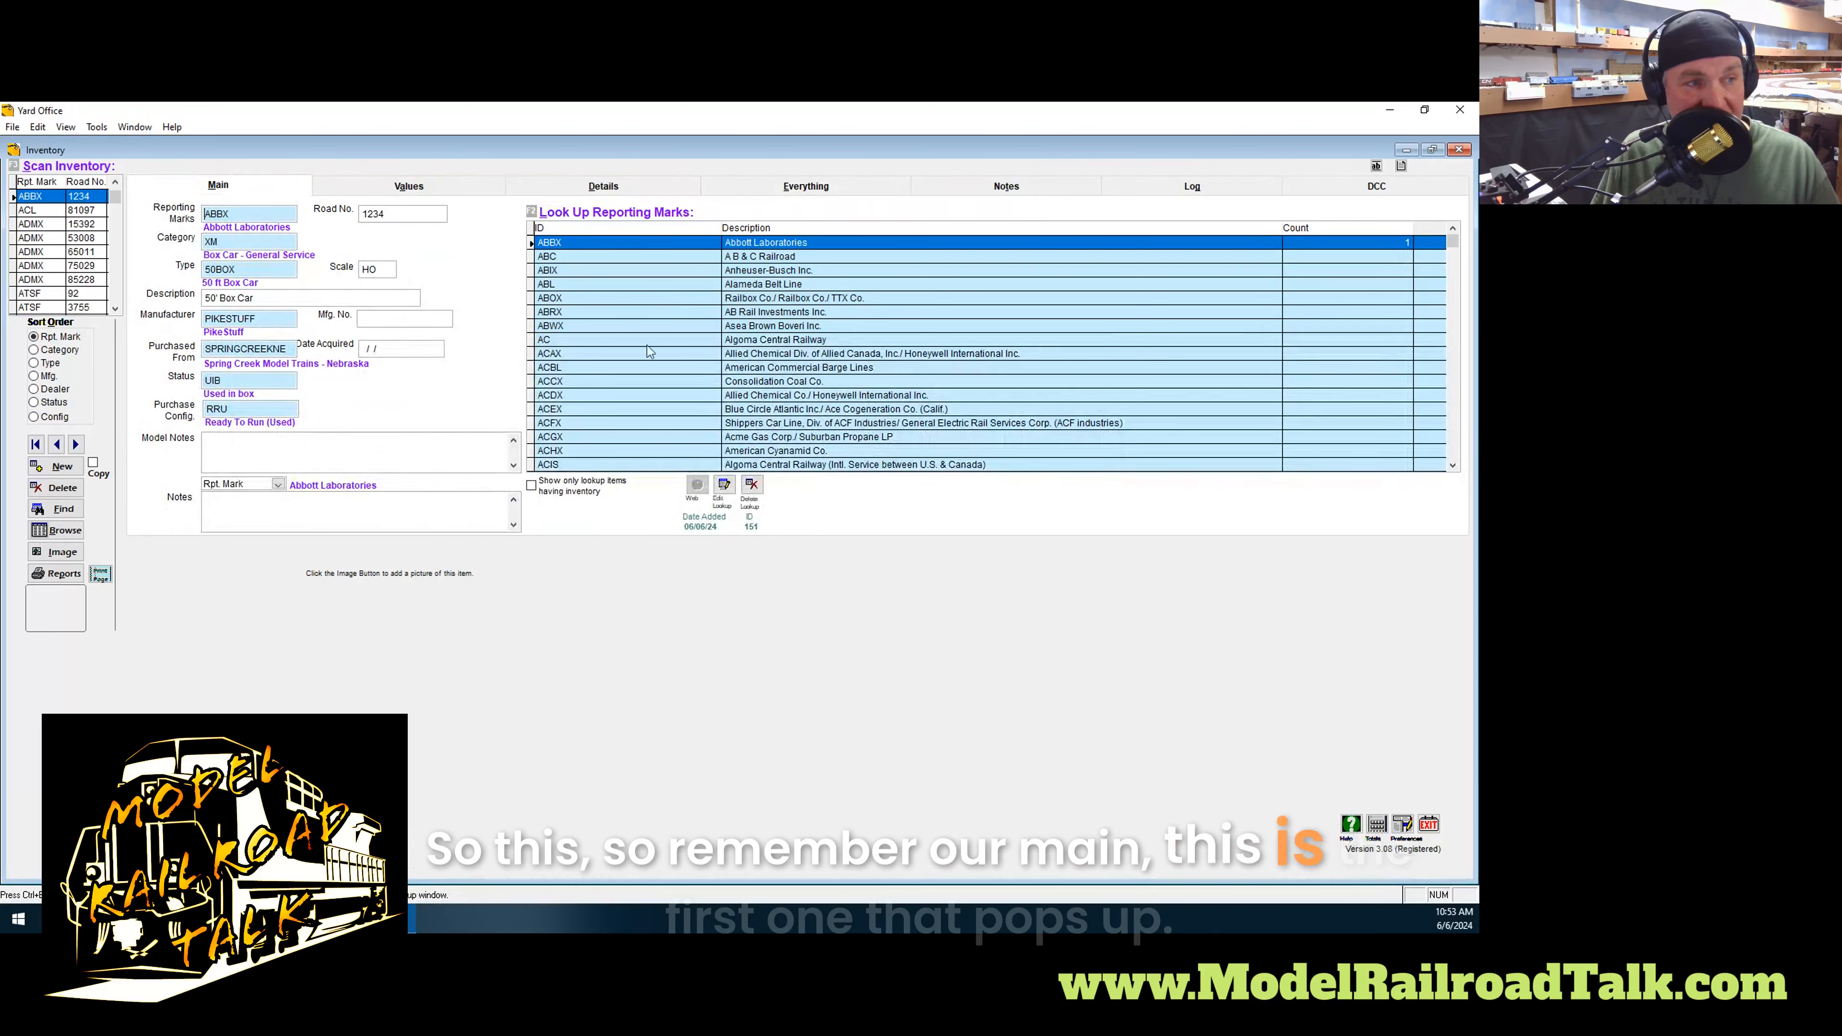
{"action": "left_click", "coordinate": [827, 191]}
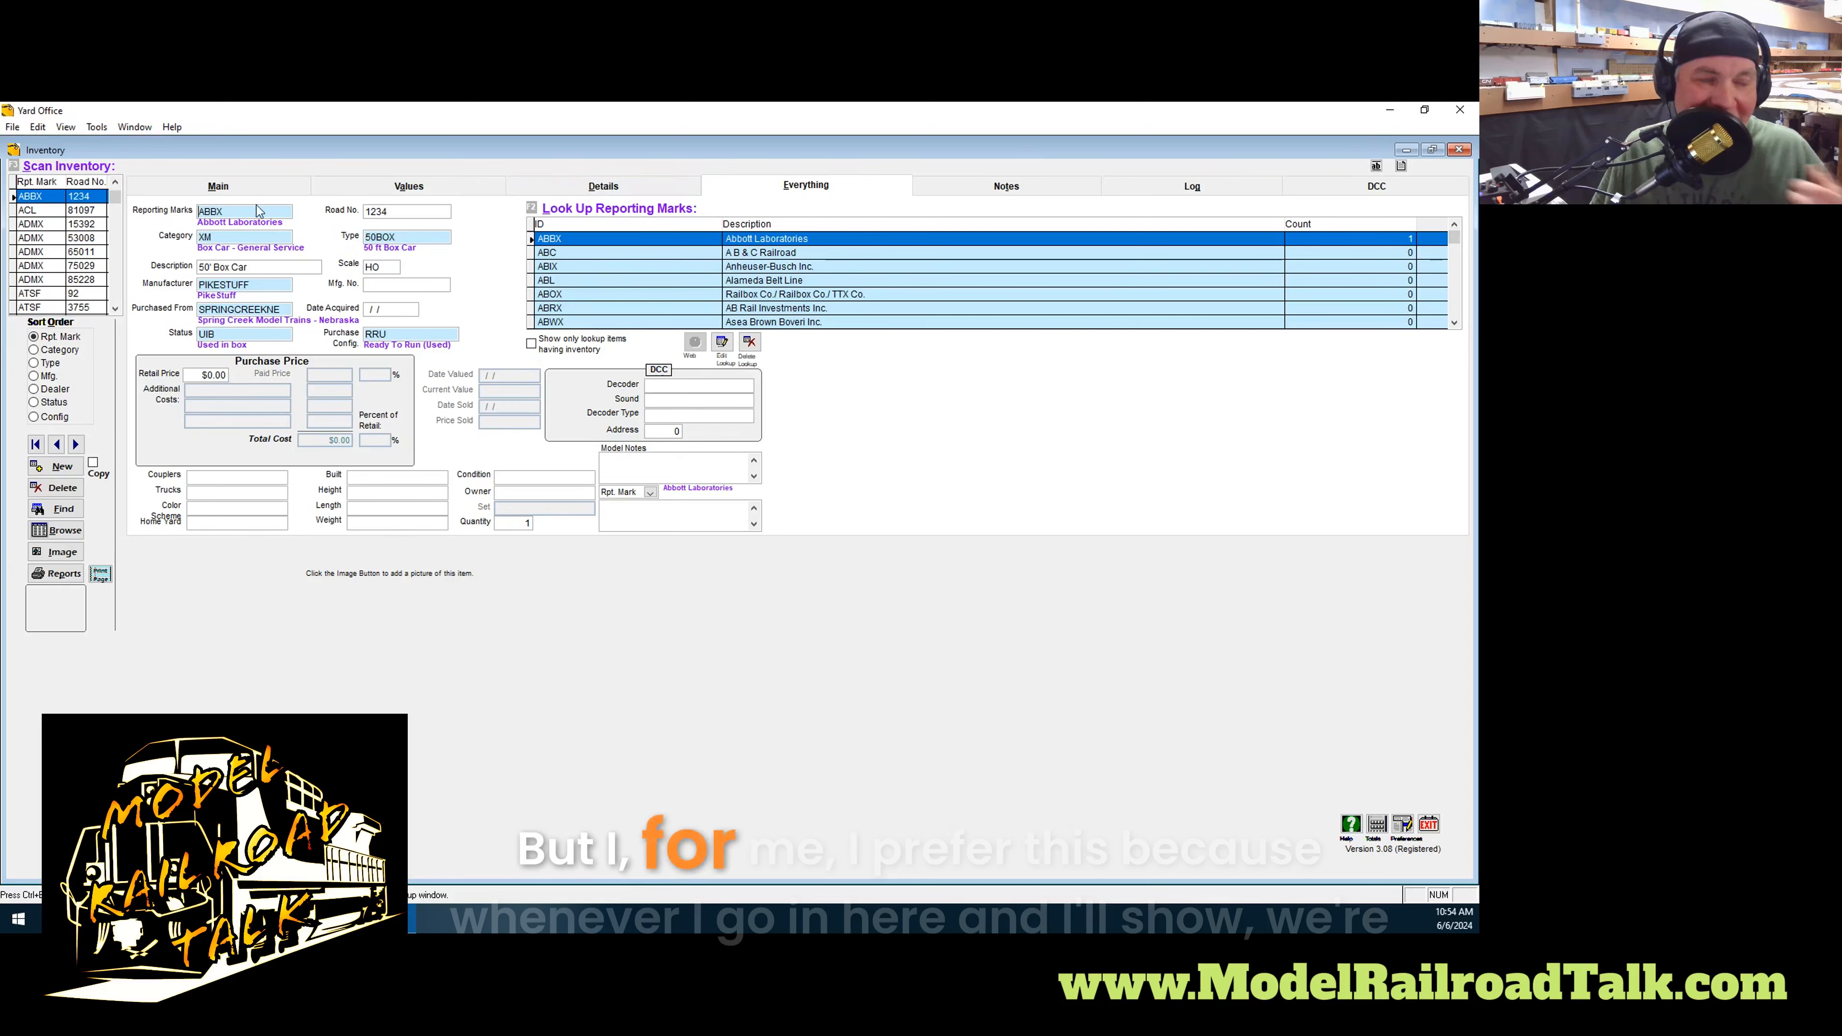
Delete the Abbott Laboratories box car record with road number 1234 from the inventory
{"action": "left_click", "coordinate": [257, 185]}
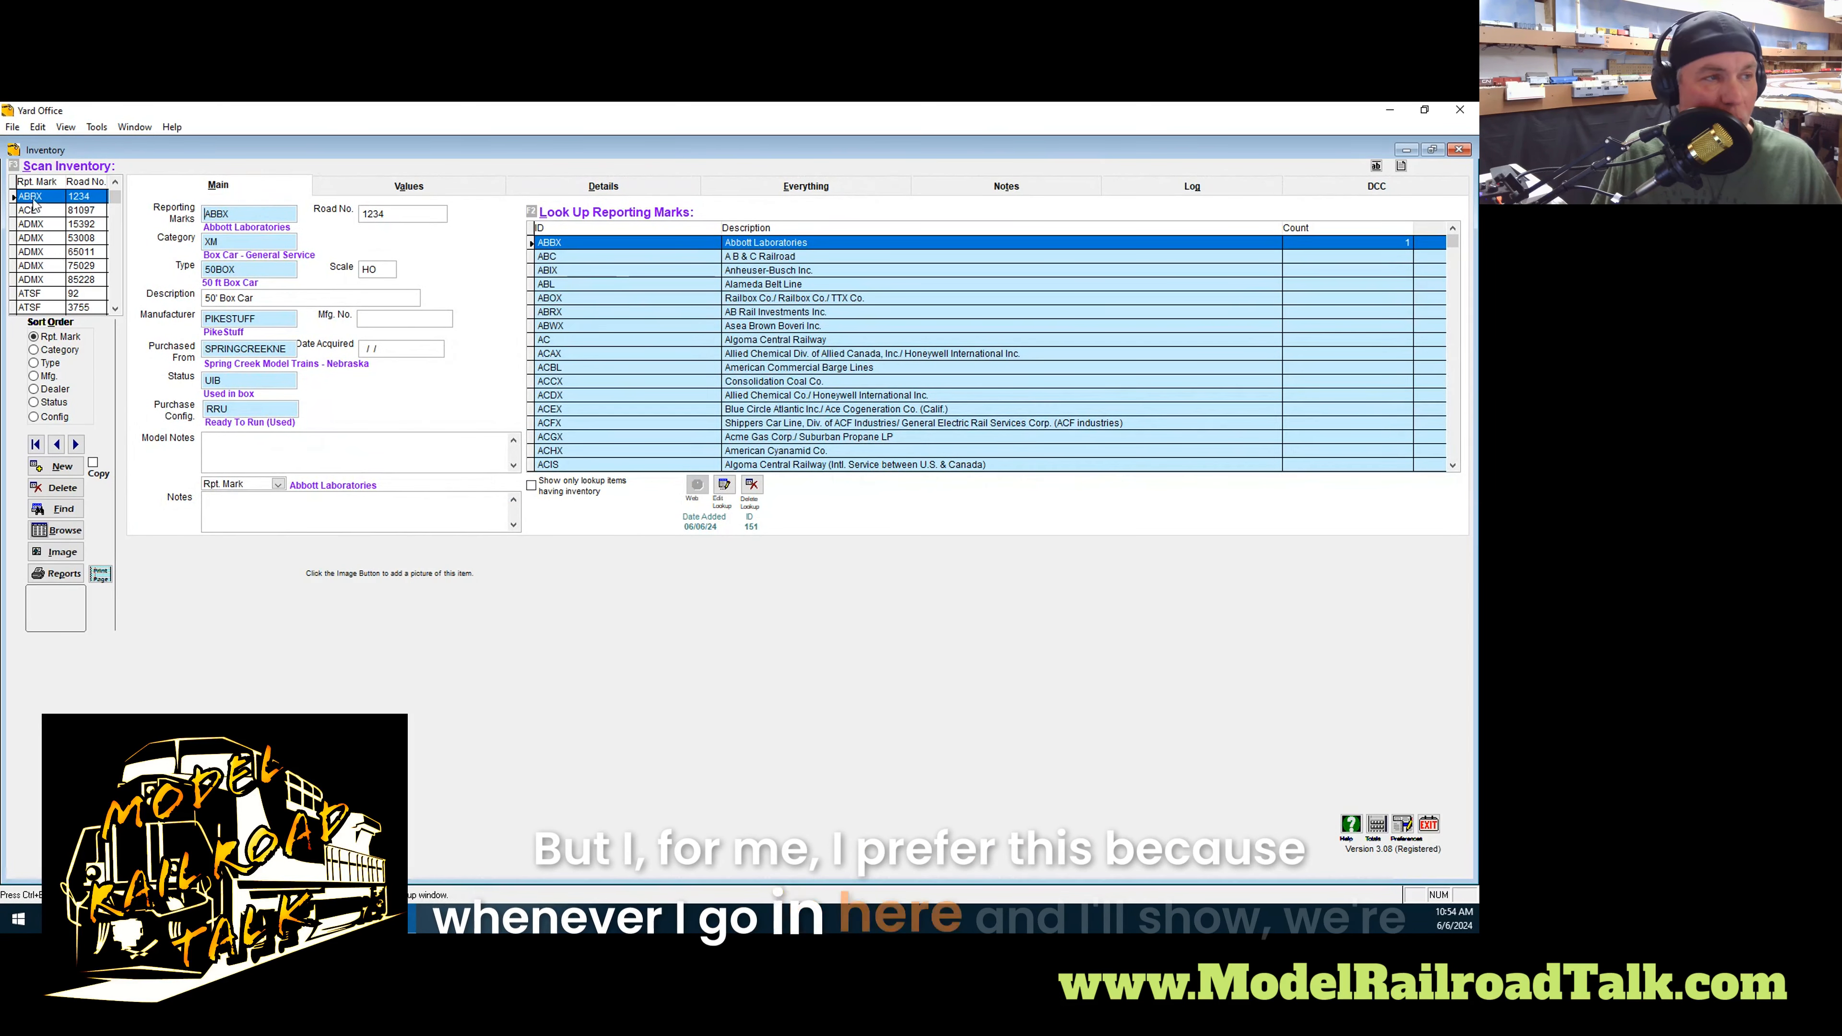
{"action": "left_click", "coordinate": [77, 490]}
{"action": "left_click", "coordinate": [720, 564]}
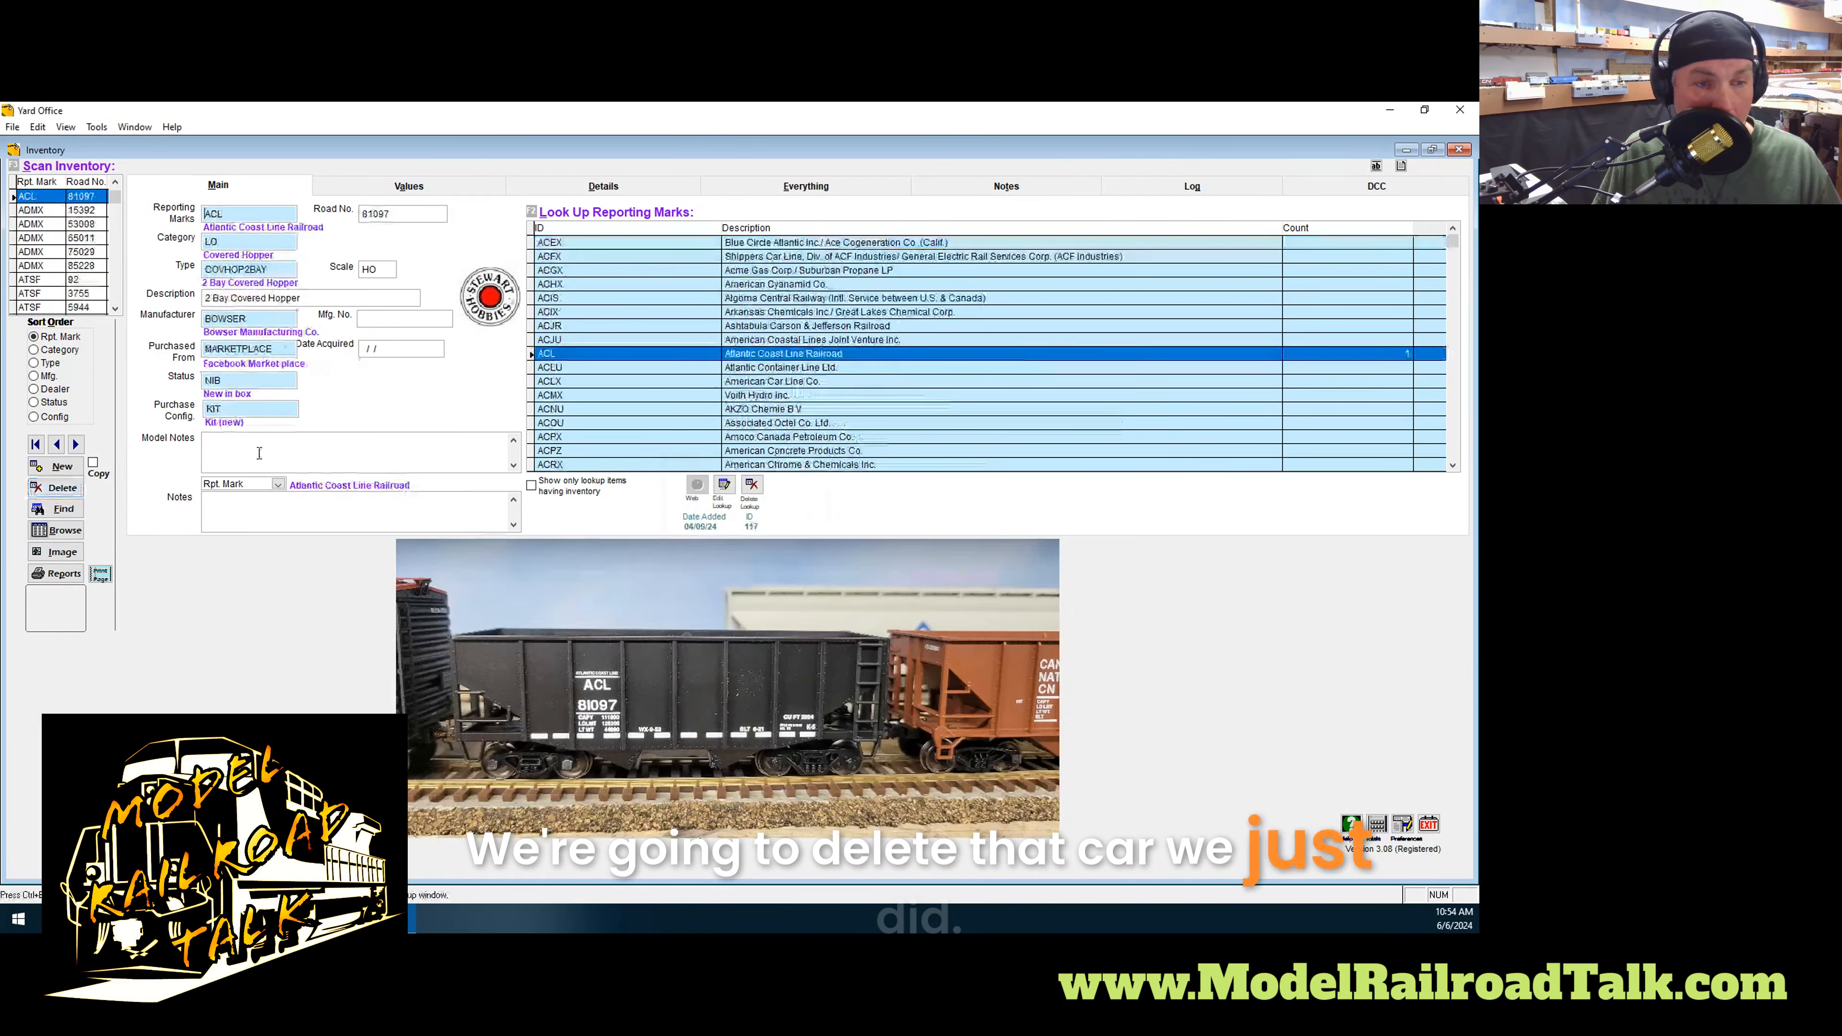
Search the inventory for a locomotive with decoder data, checking the DCC pages of B&O 3547, BNSF 986 and BNSF 1000
{"action": "left_click", "coordinate": [115, 308]}
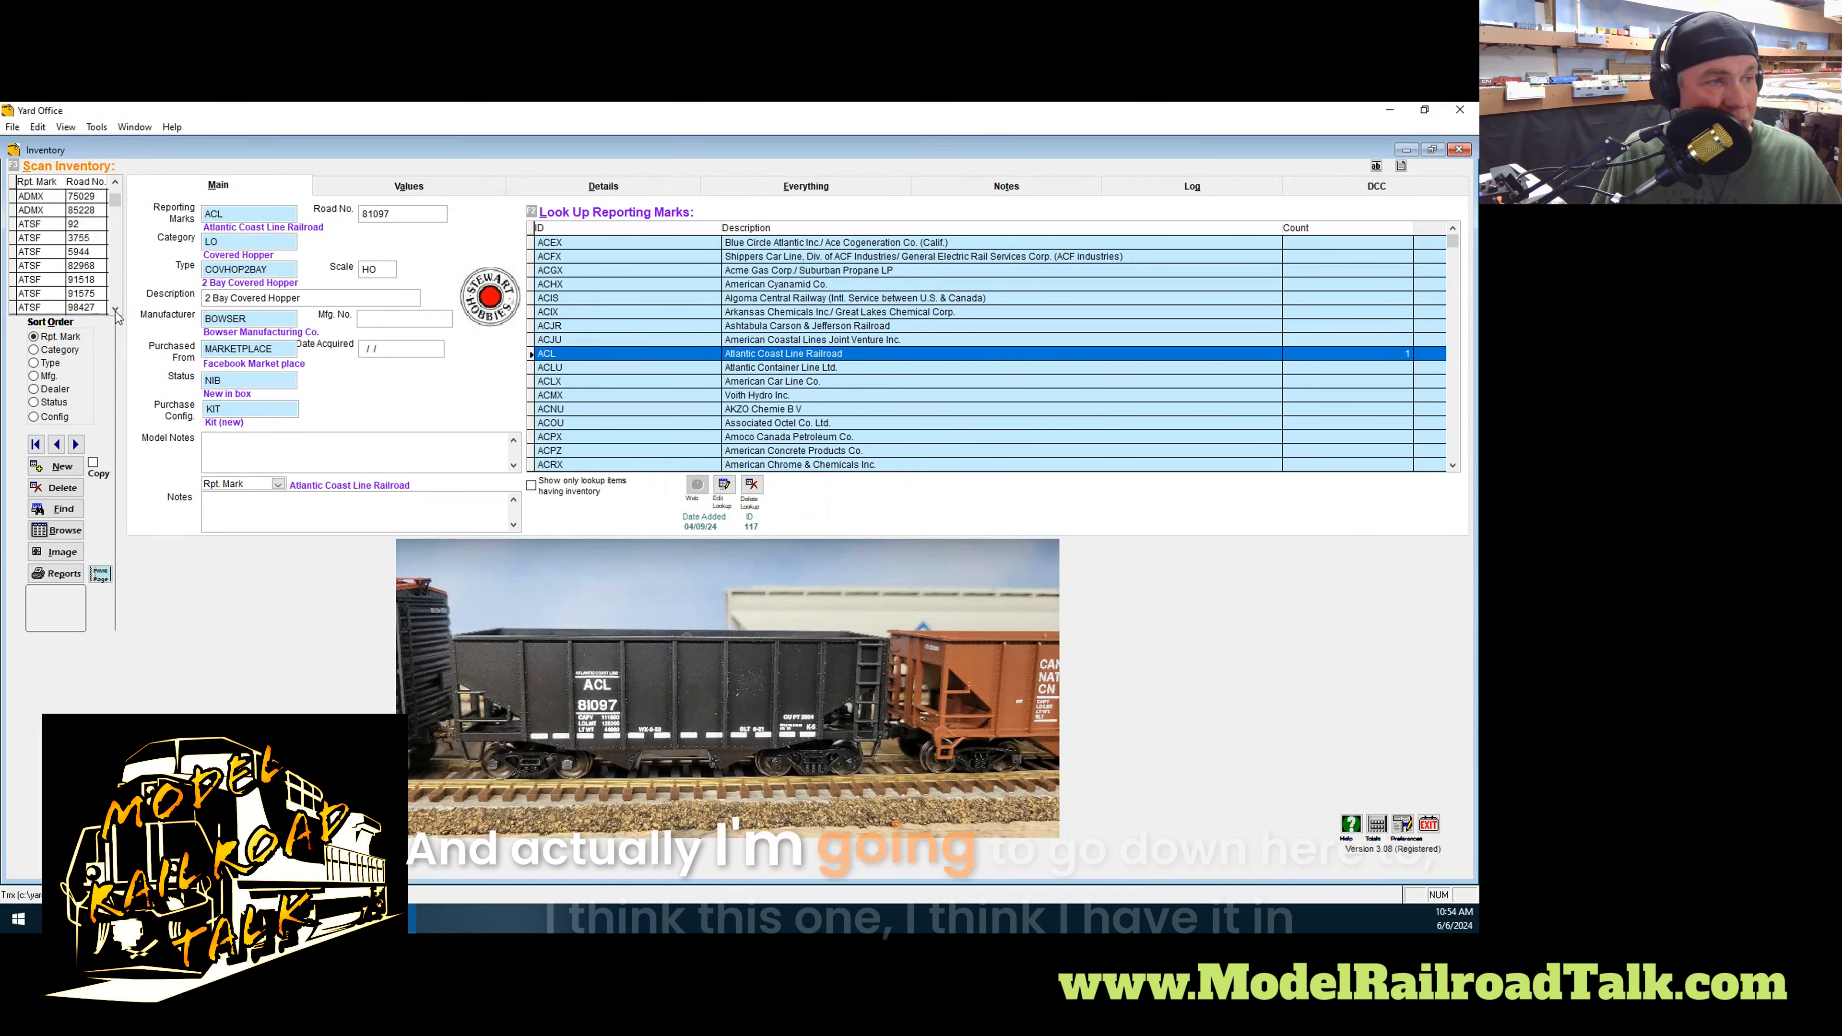
{"action": "scroll", "coordinate": [115, 311], "scroll_direction": "down", "scroll_amount": 3}
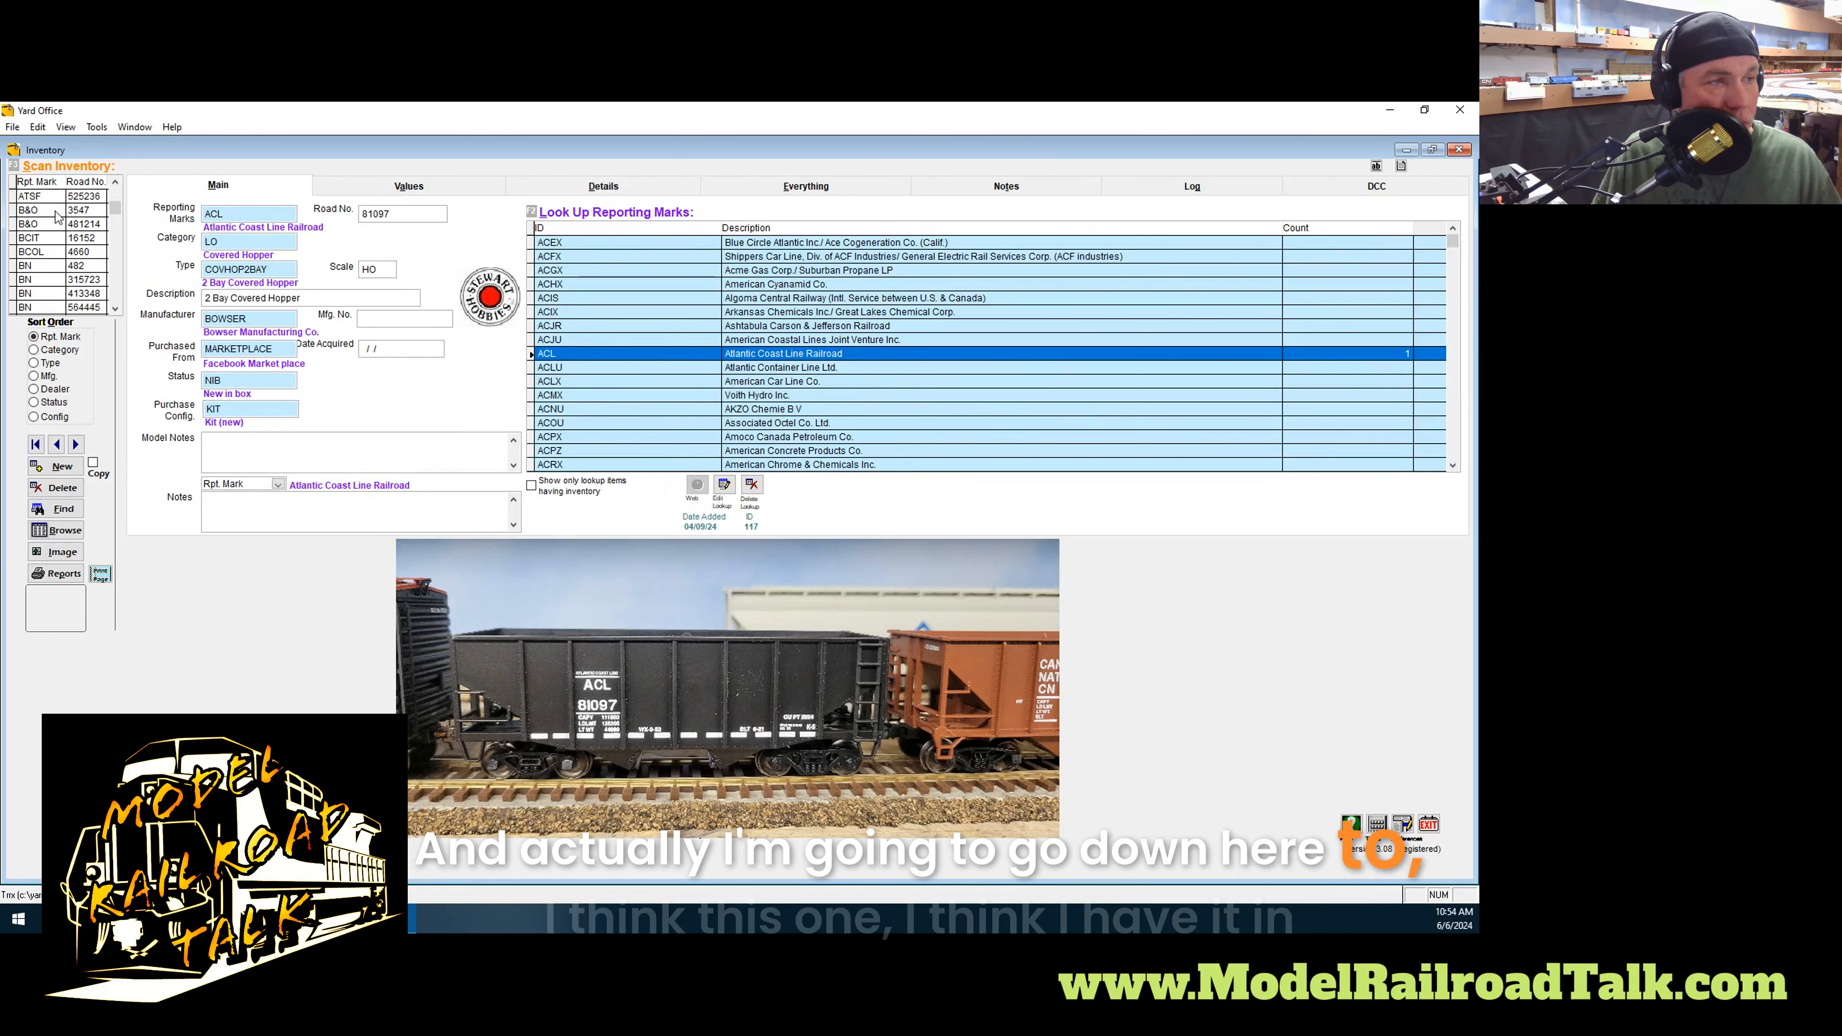
{"action": "left_click", "coordinate": [56, 211]}
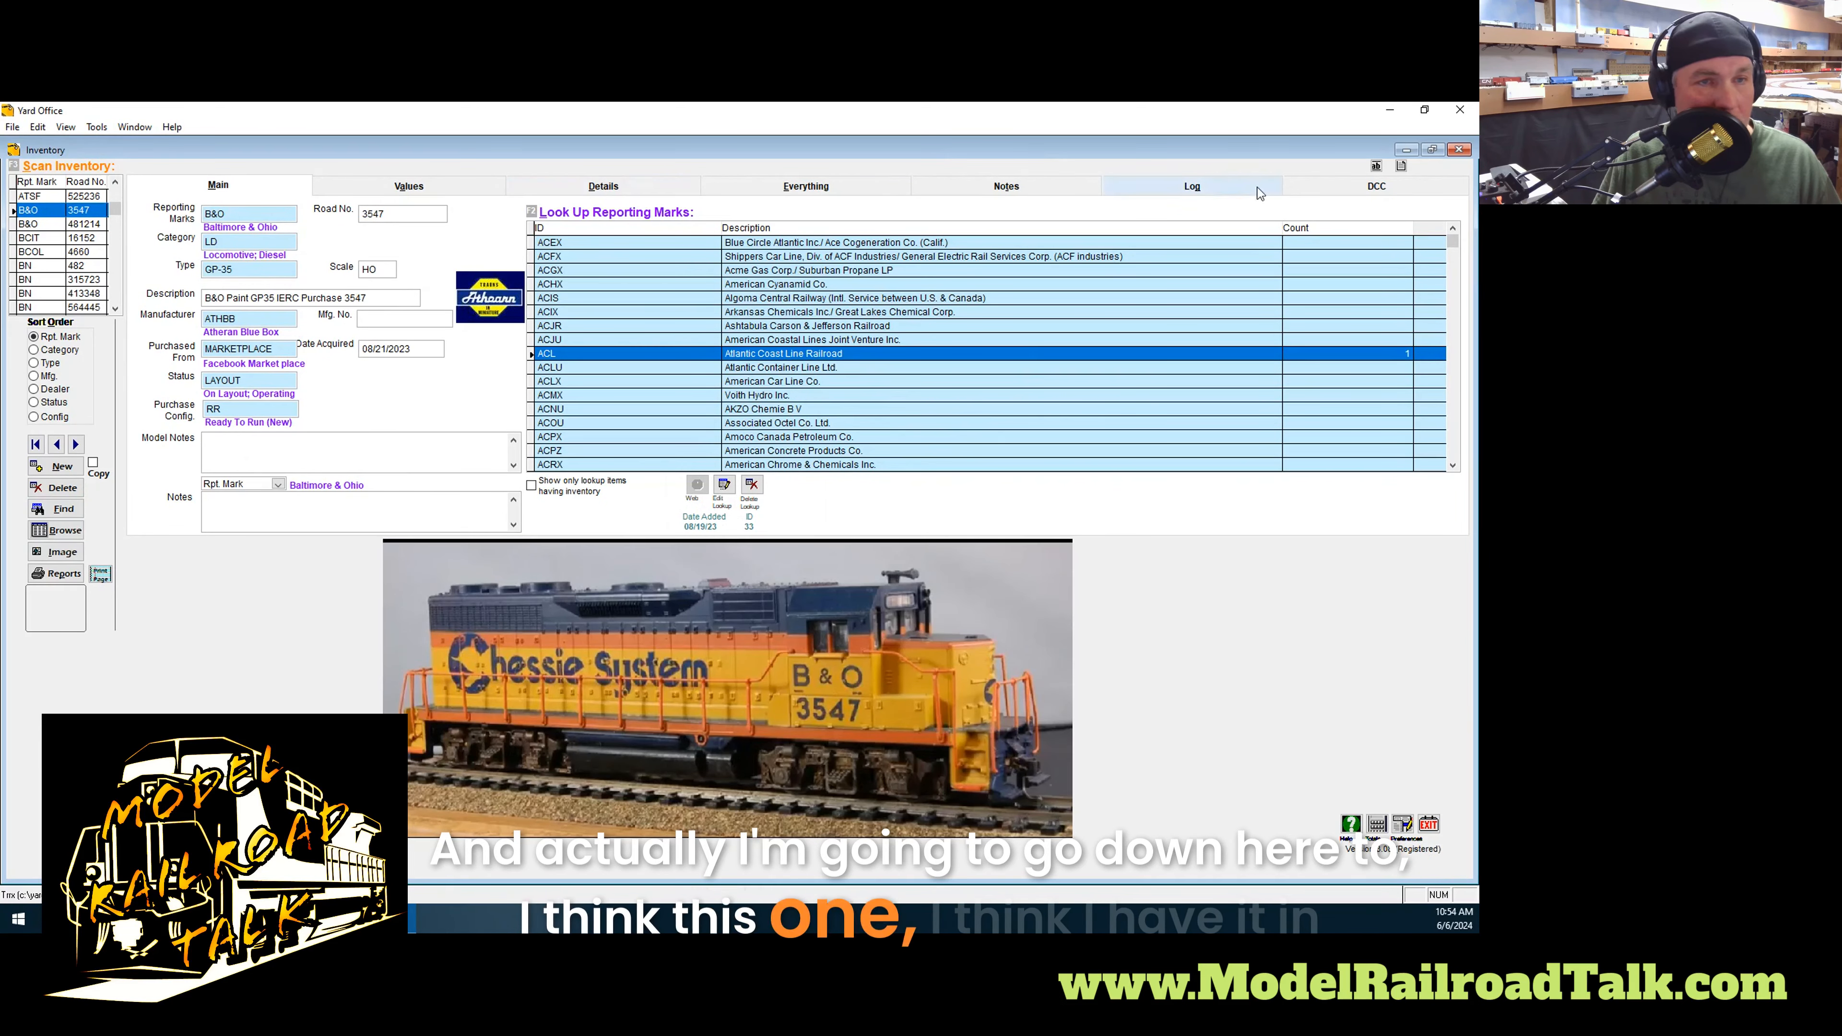
{"action": "left_click", "coordinate": [1296, 182]}
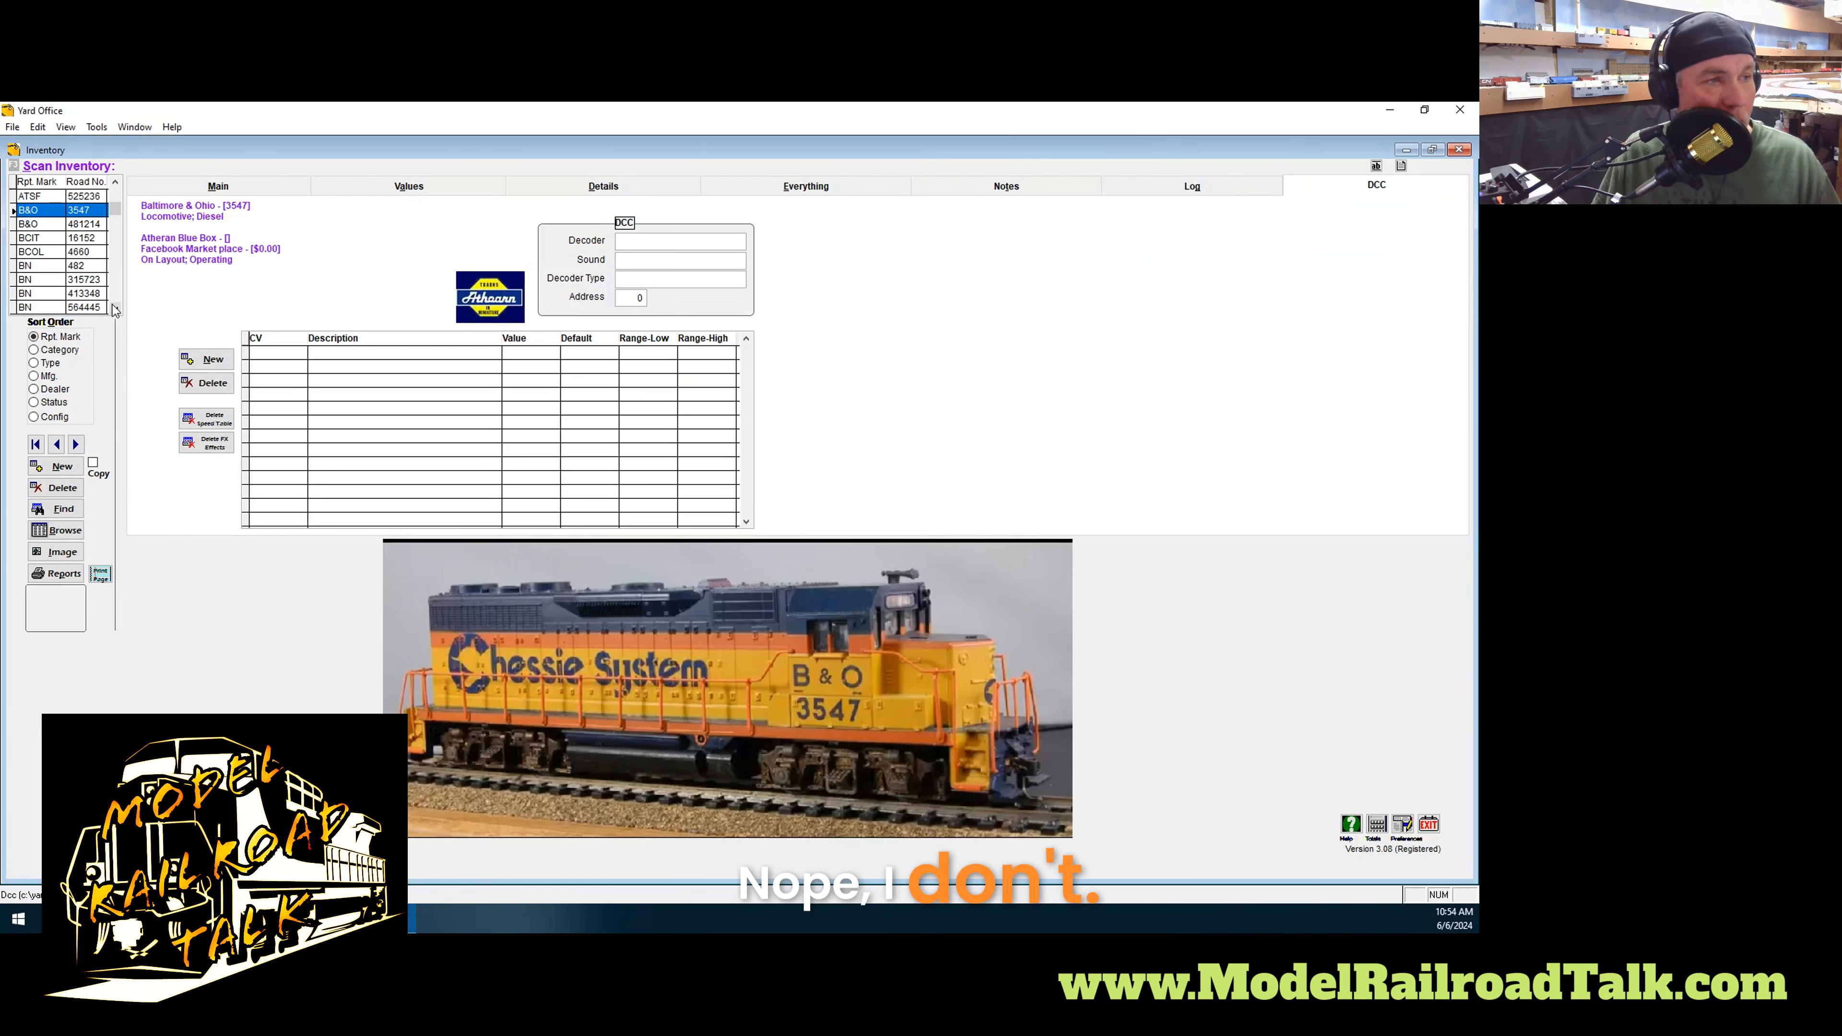
{"action": "scroll", "coordinate": [115, 304], "scroll_direction": "down", "scroll_amount": 2}
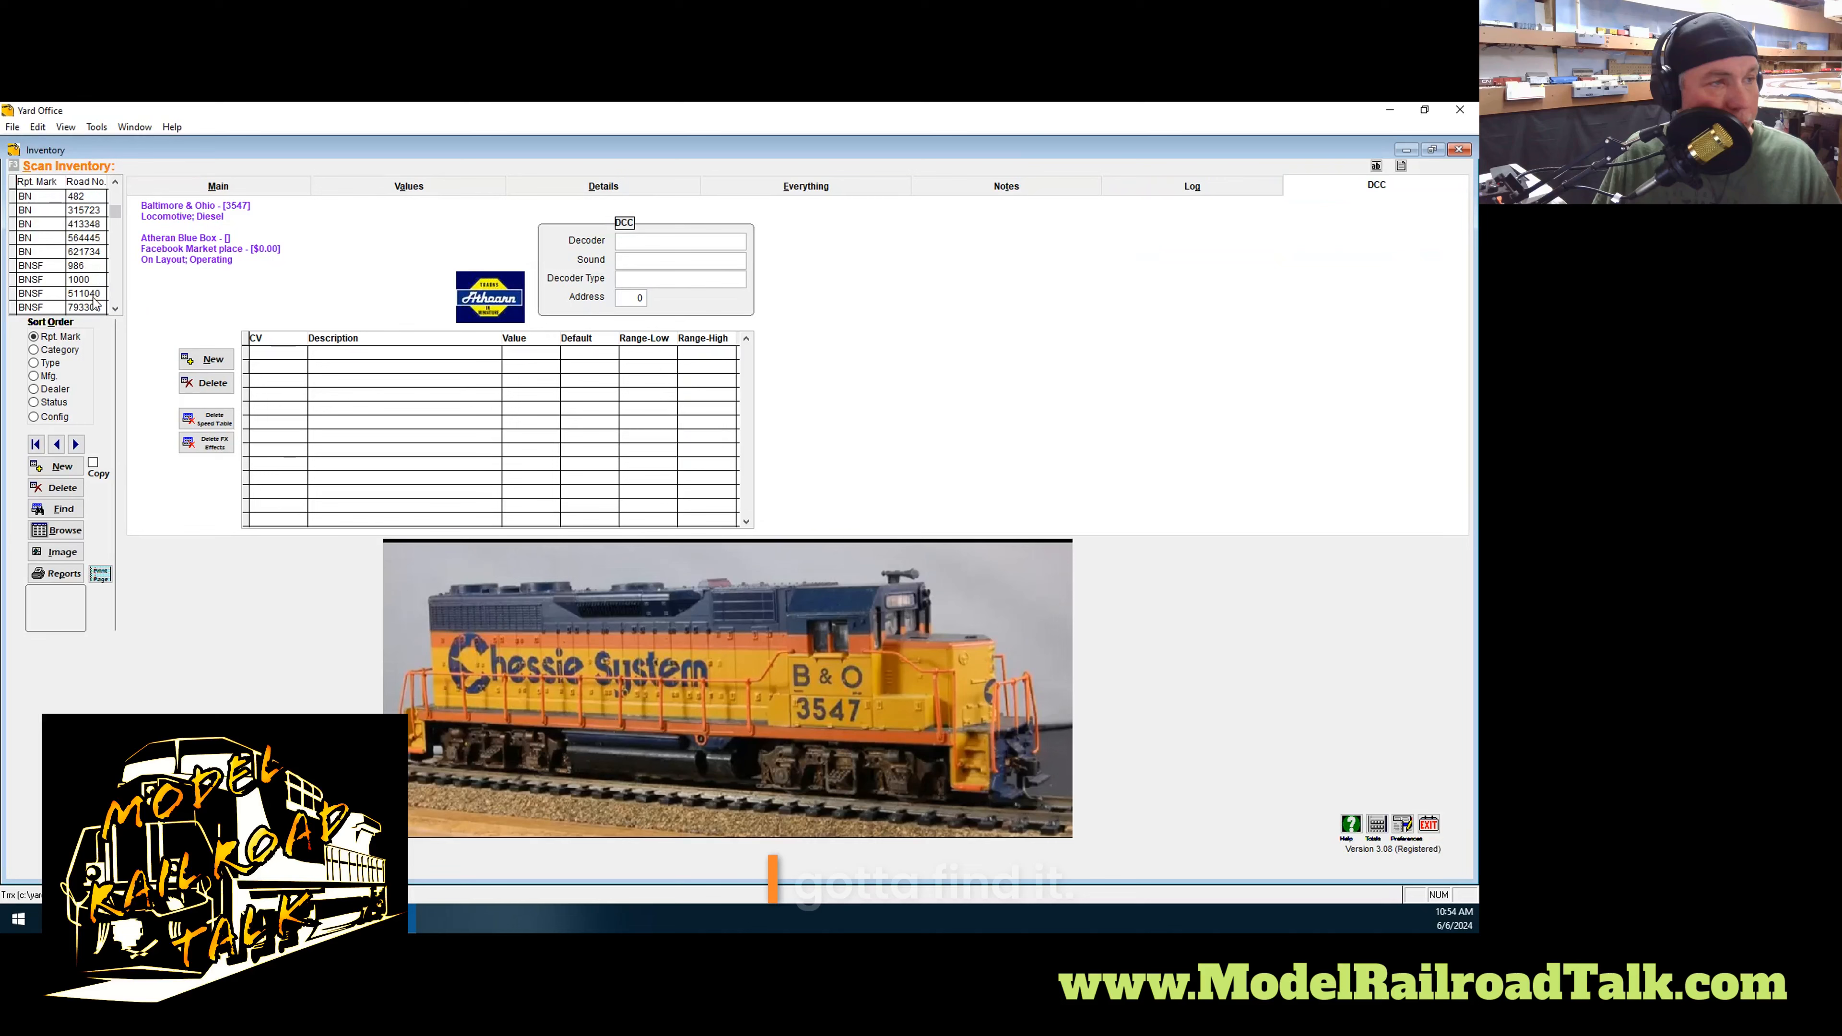
{"action": "left_click", "coordinate": [69, 268]}
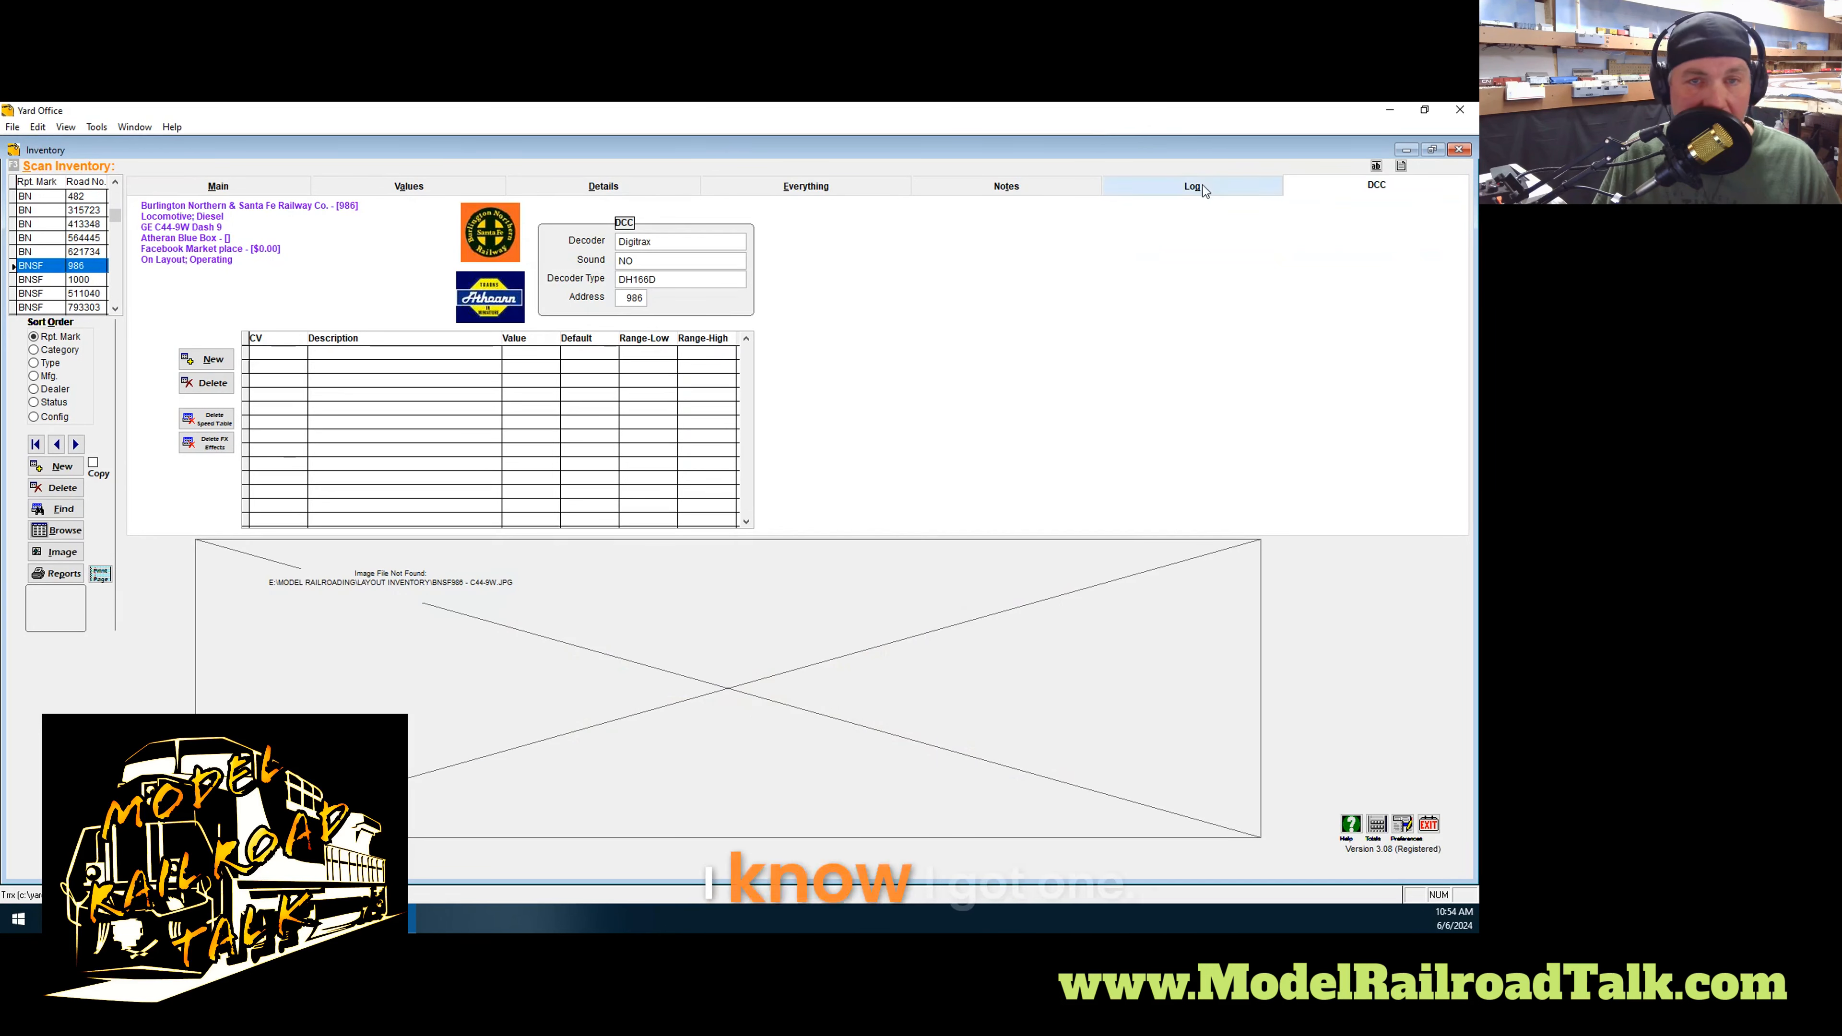
{"action": "left_click", "coordinate": [89, 281]}
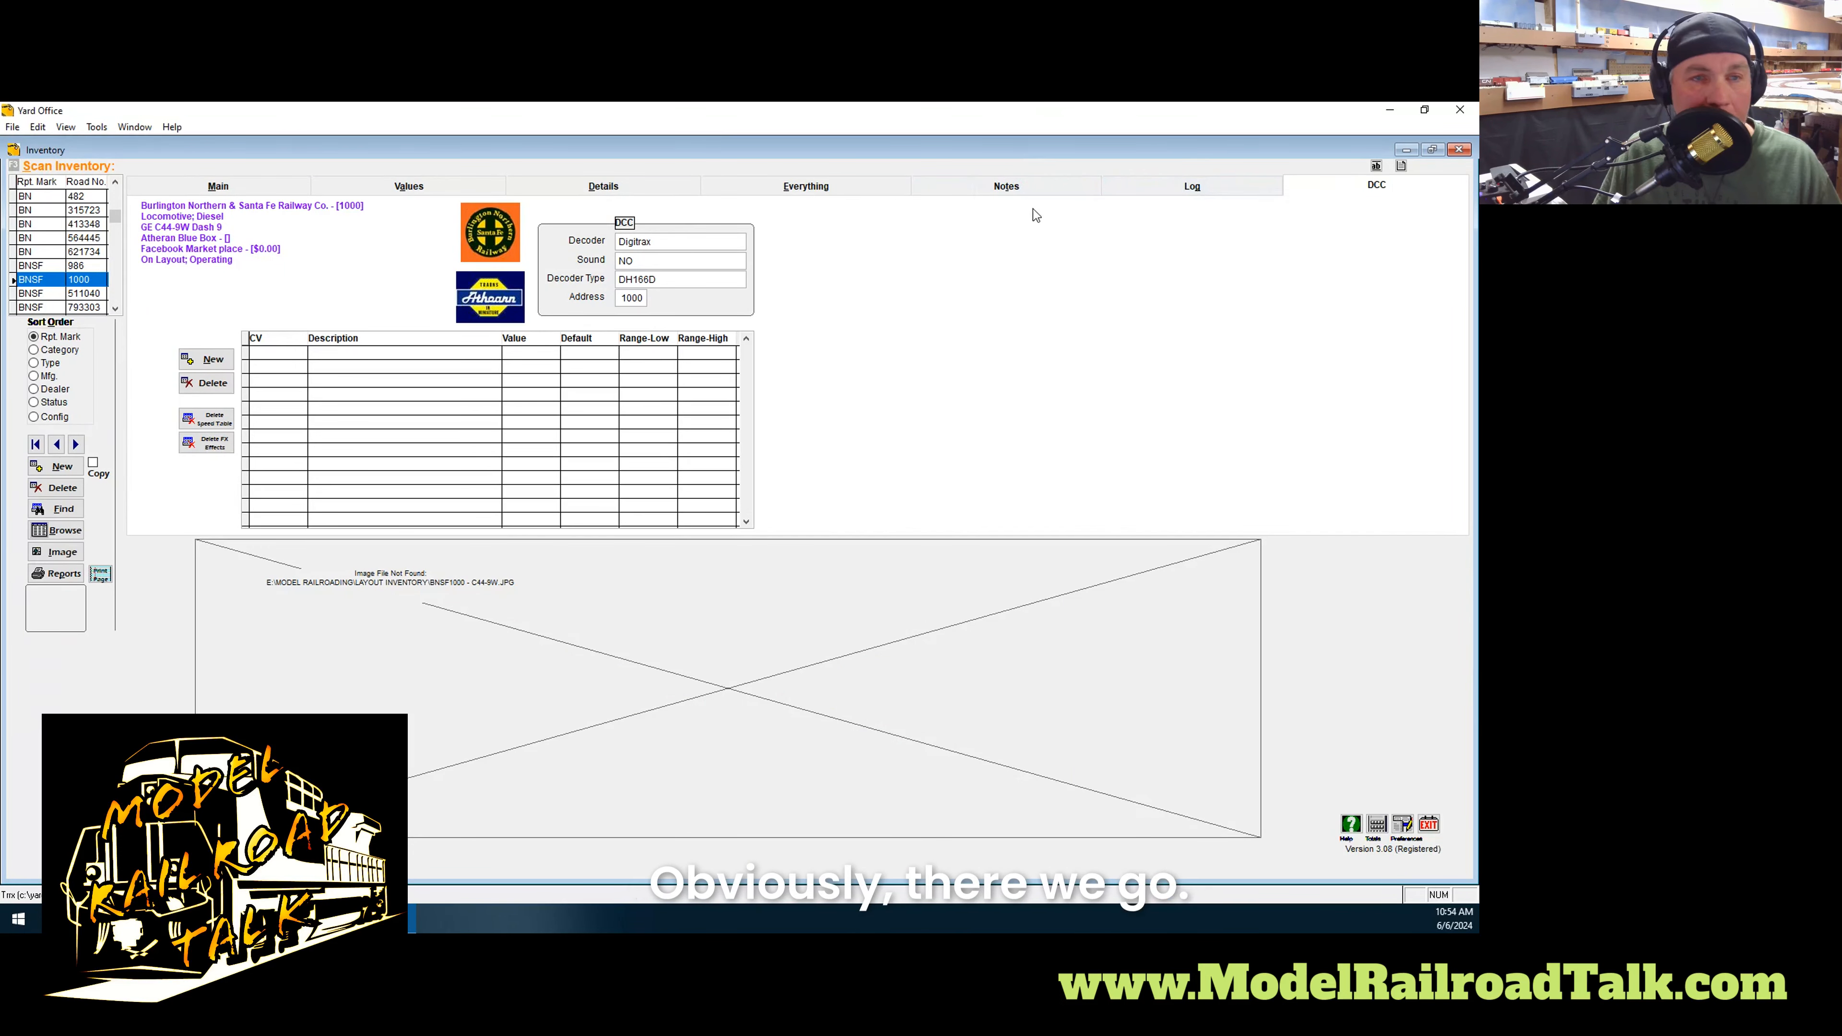
Review the BNSF 1000 locomotive's notes, maintenance log, details, main data with its status lookup, and purchase values
{"action": "left_click", "coordinate": [1043, 190]}
{"action": "left_click", "coordinate": [1163, 188]}
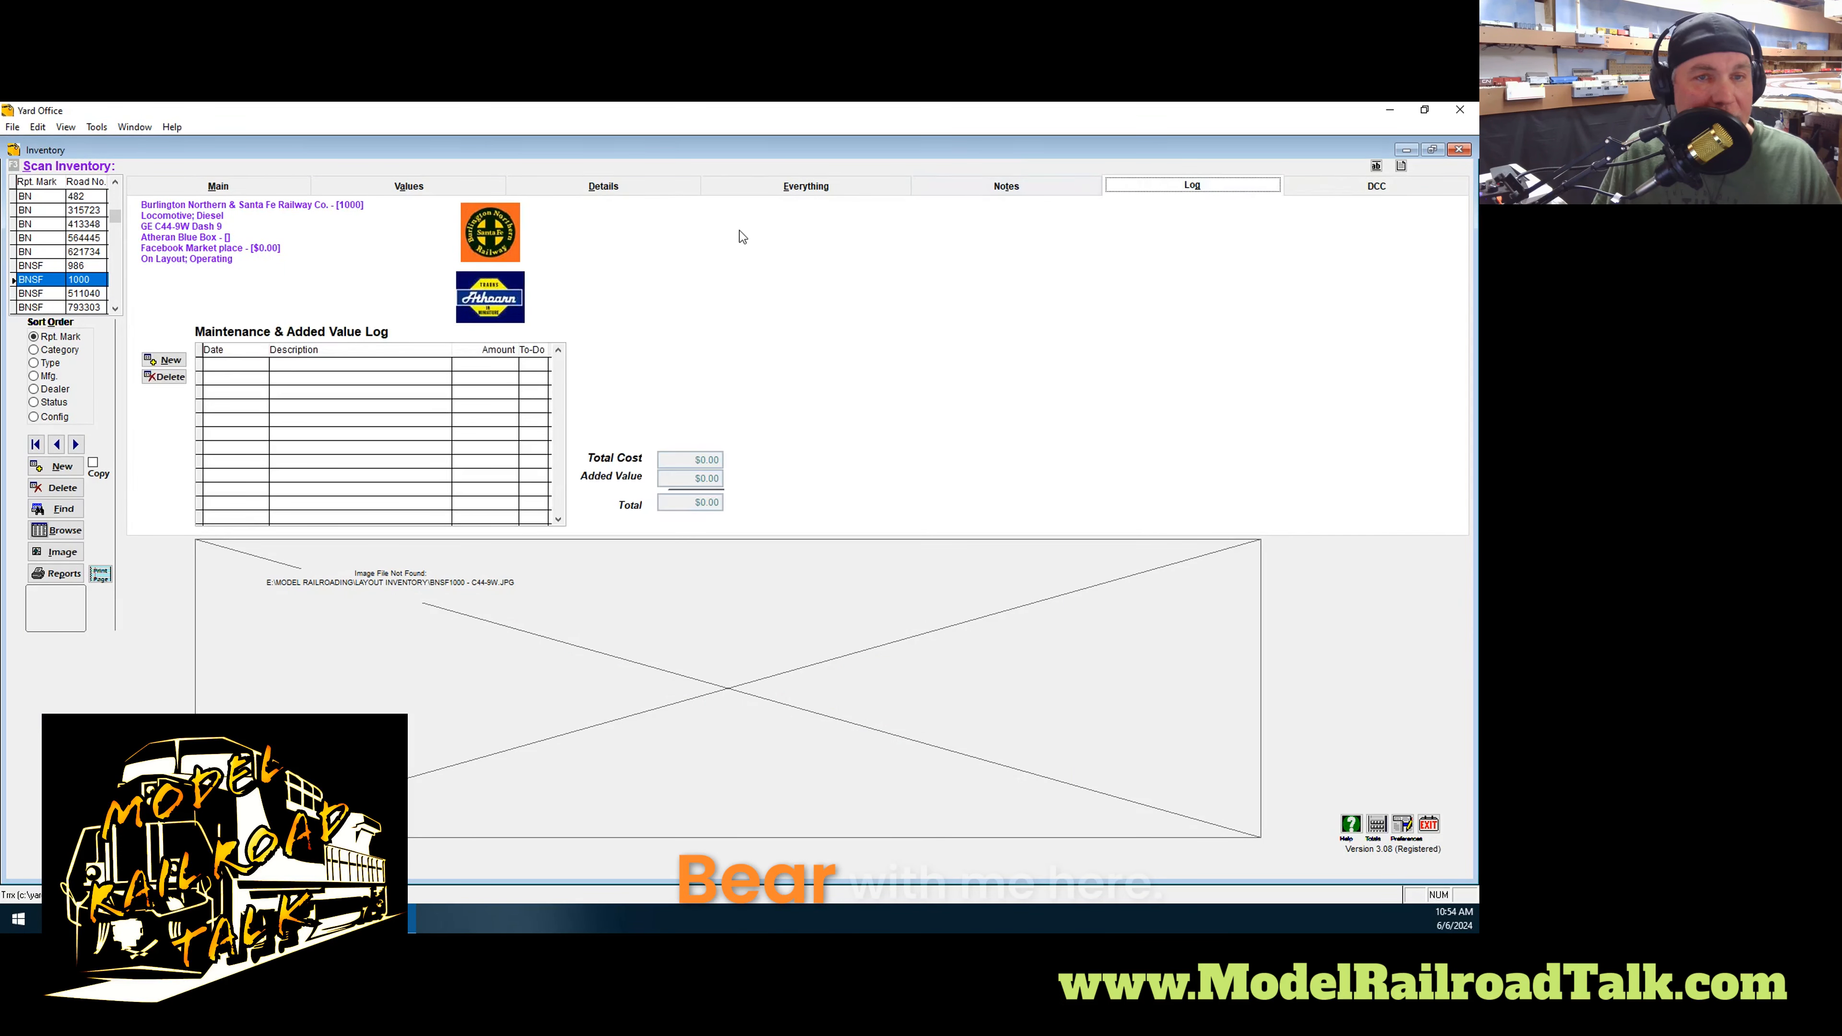
{"action": "left_click", "coordinate": [655, 193]}
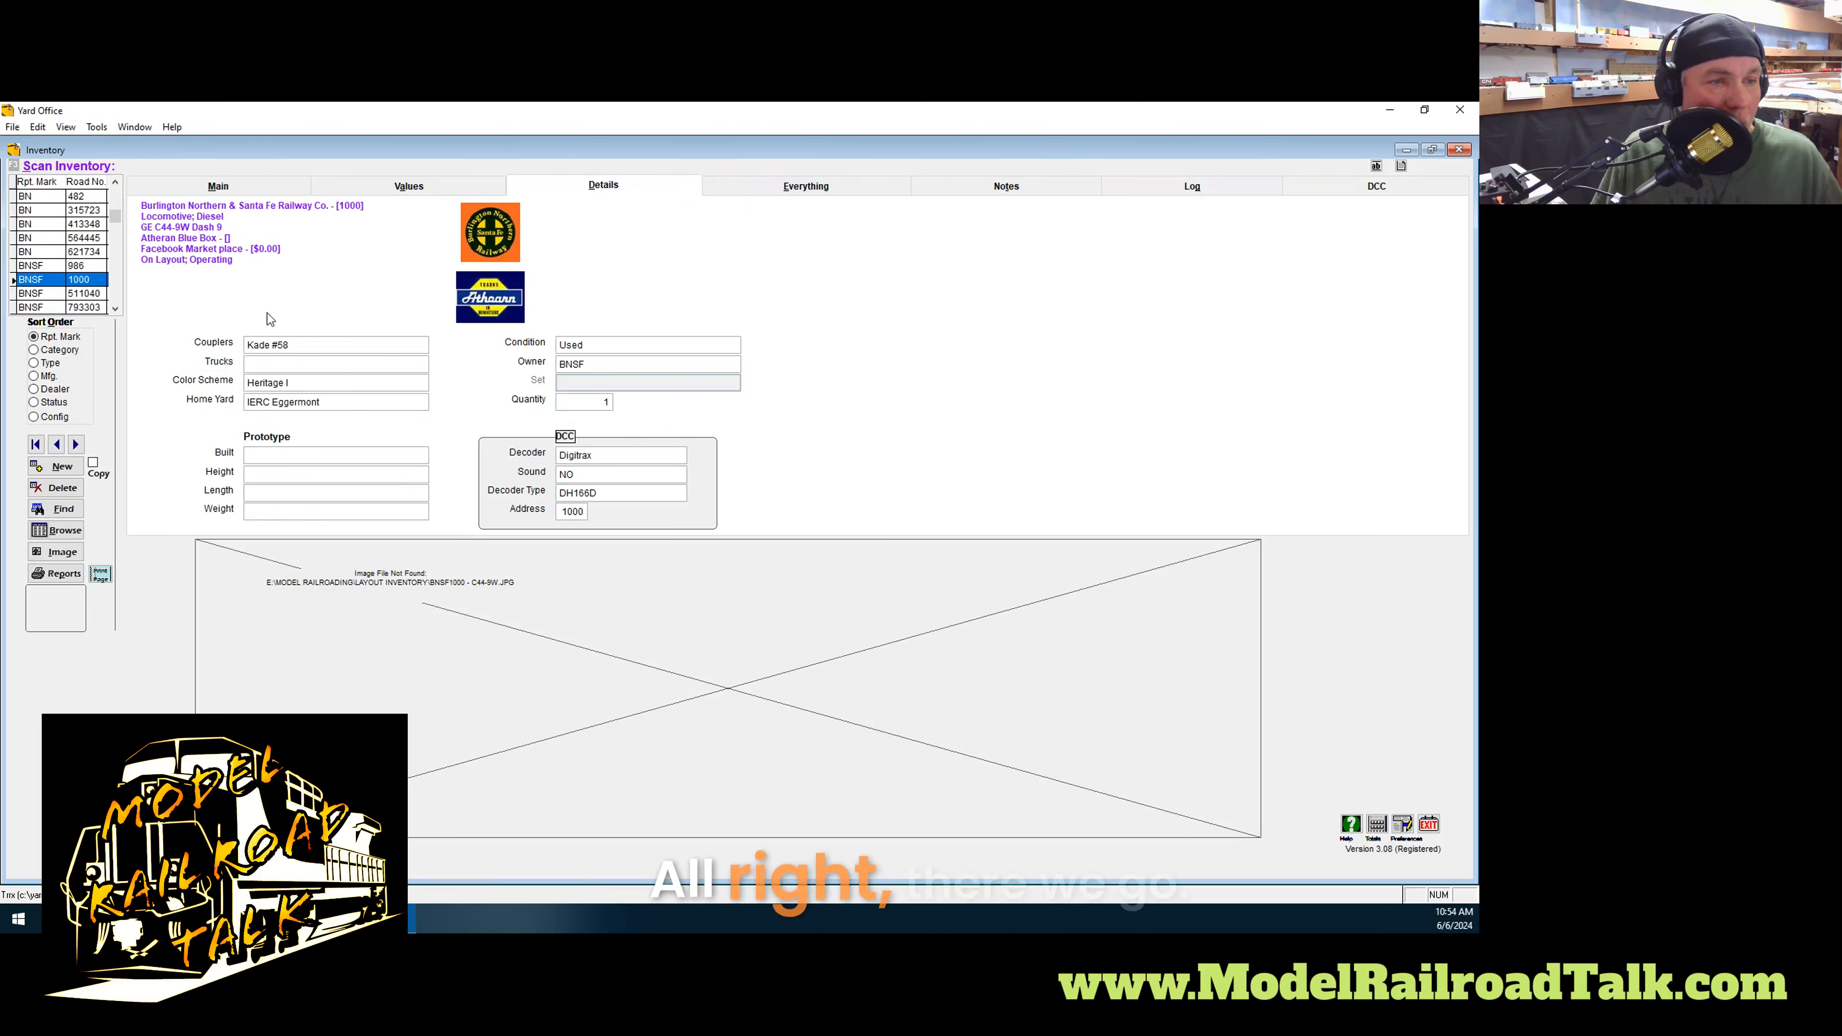
{"action": "left_click", "coordinate": [219, 185]}
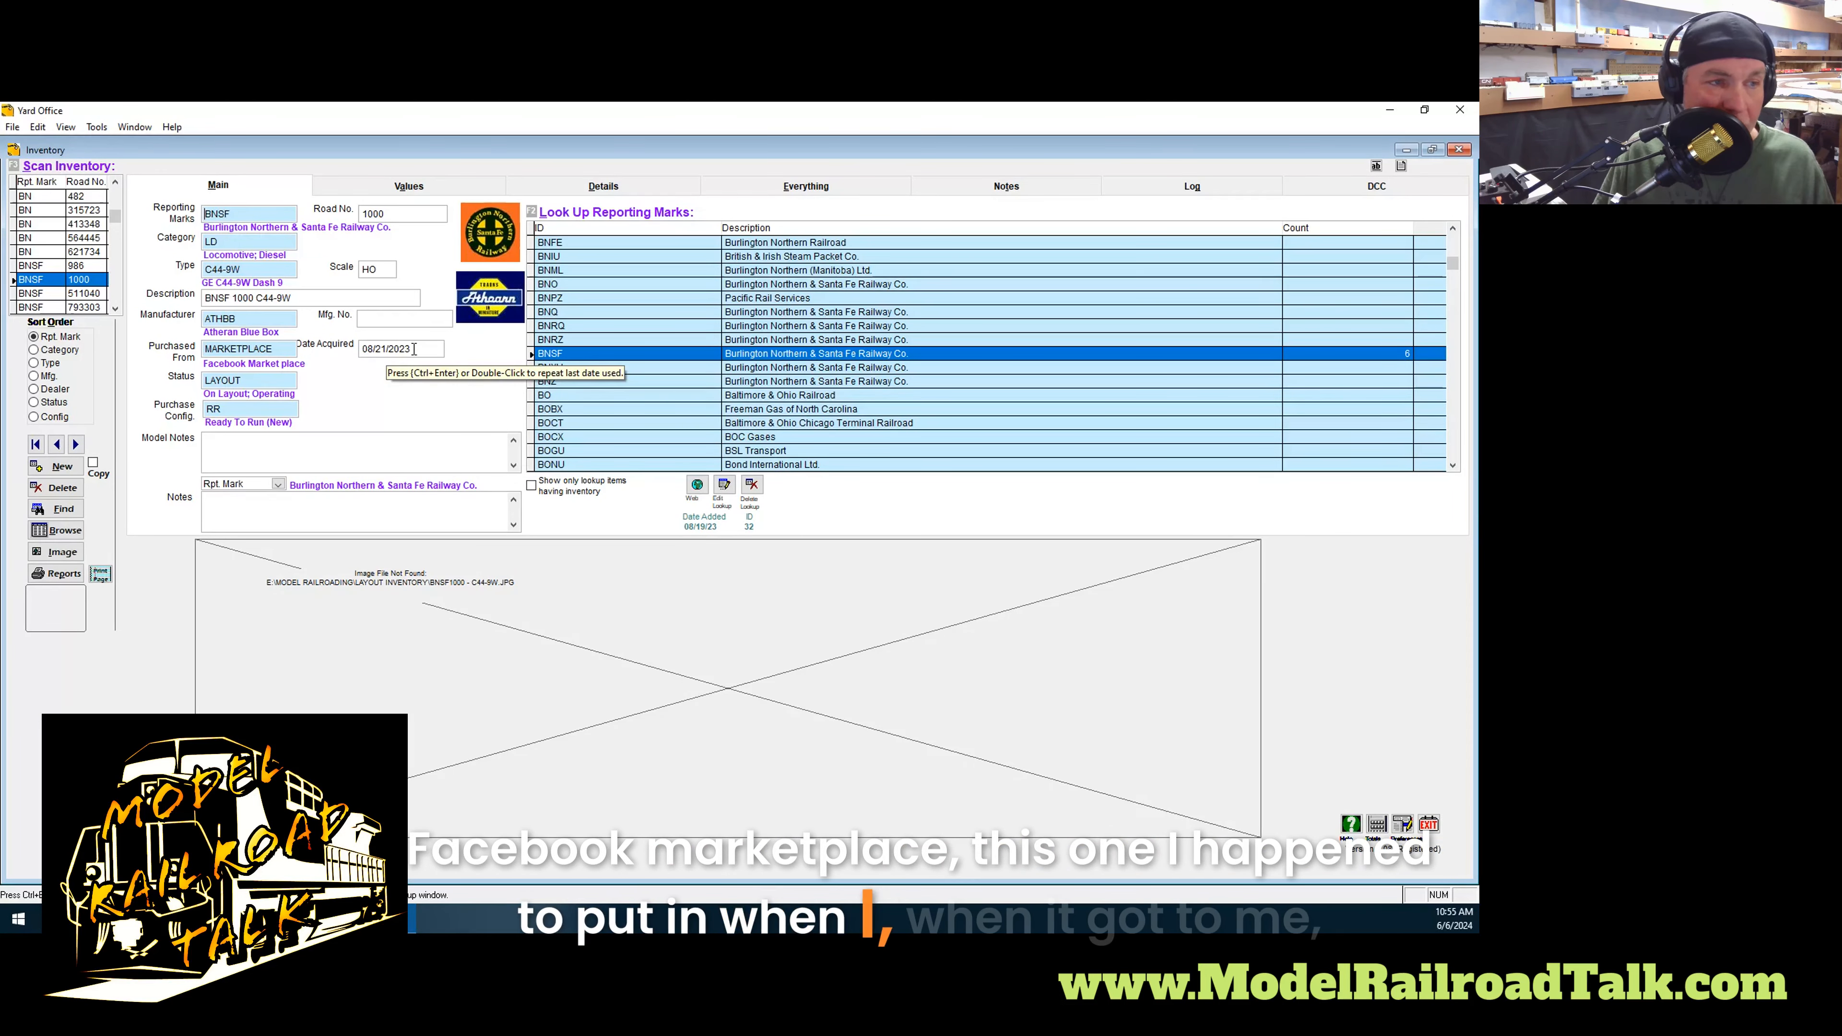
{"action": "left_click", "coordinate": [255, 380]}
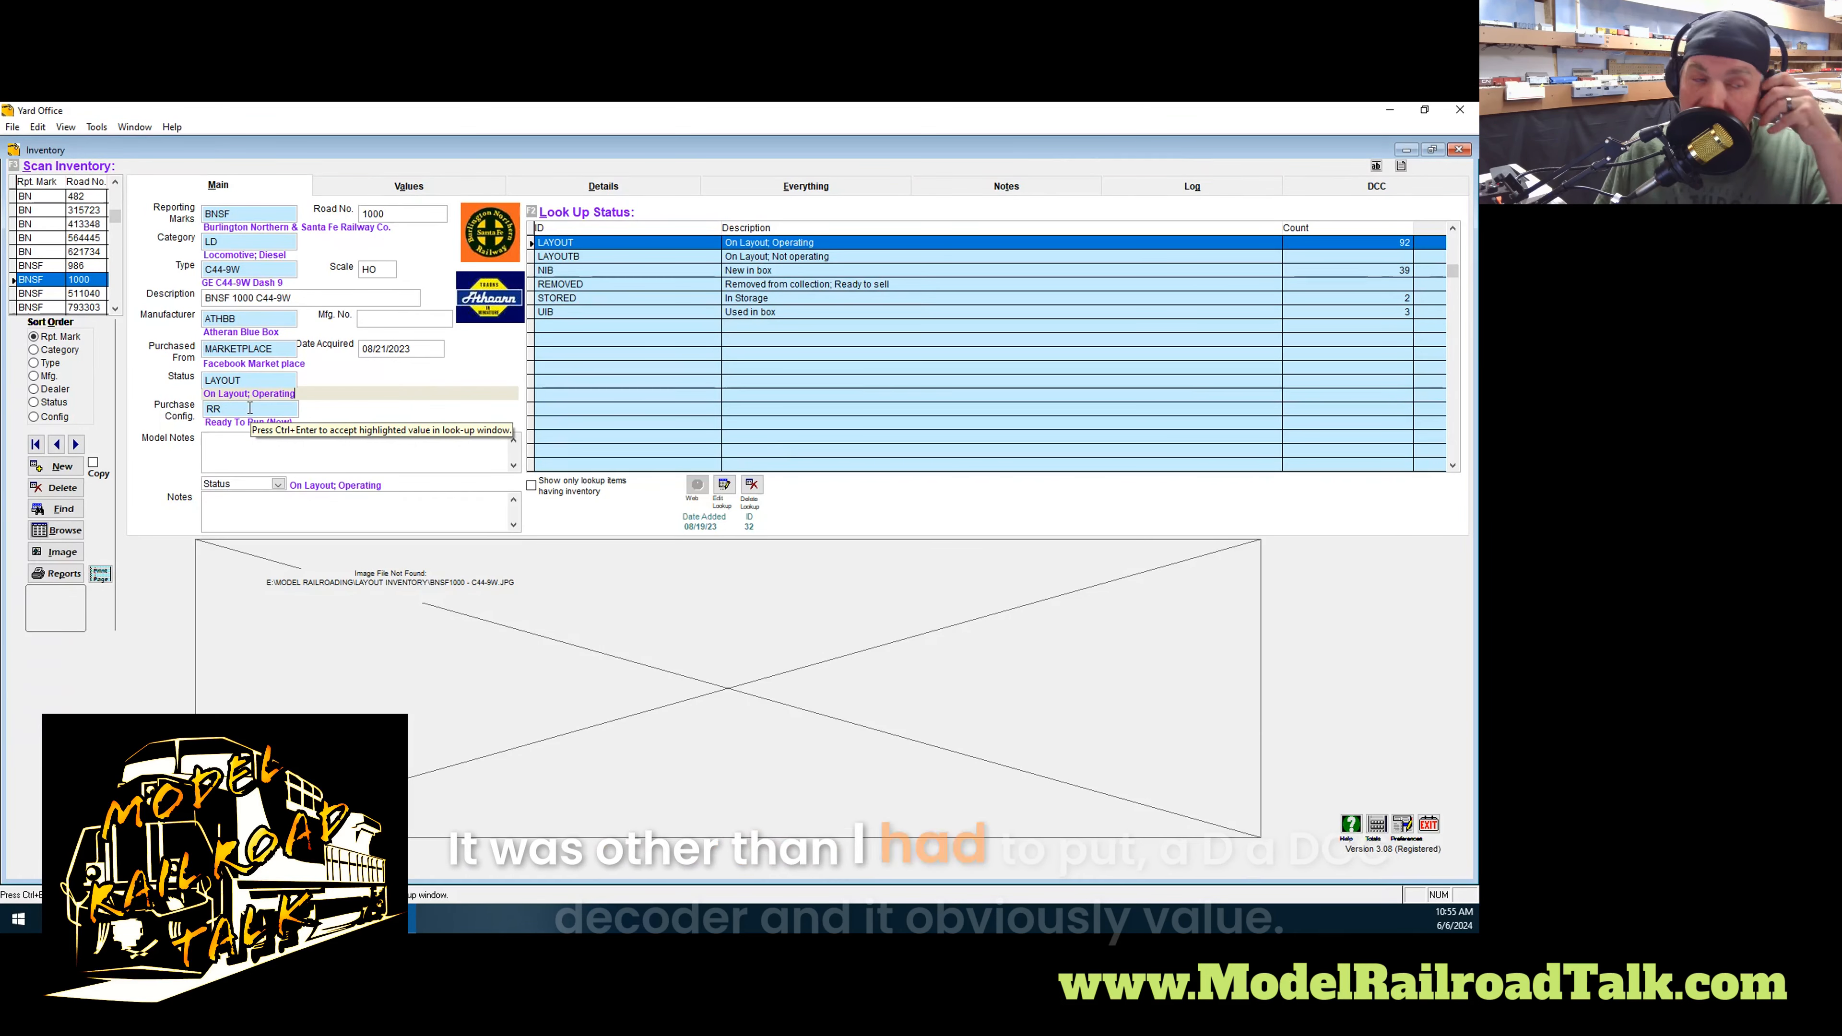
{"action": "left_click", "coordinate": [439, 190]}
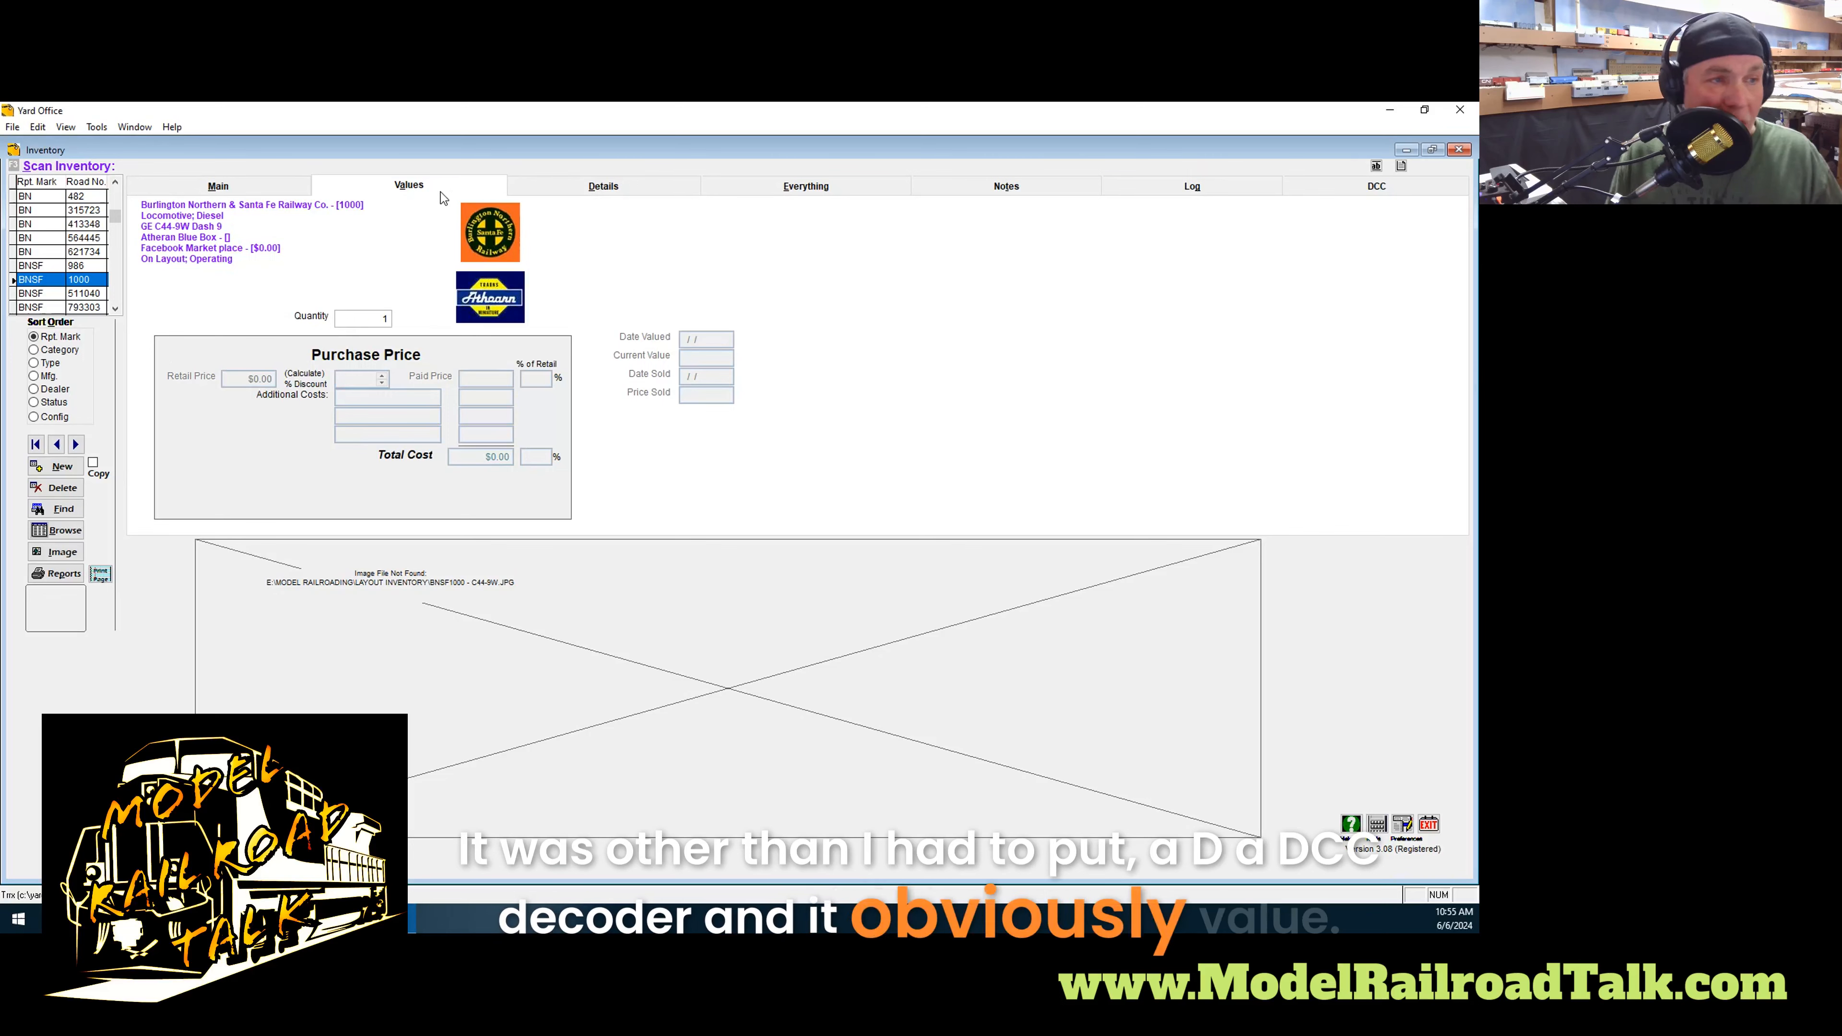
Clear the home yard in the details of the BNSF 1000 locomotive
{"action": "left_click", "coordinate": [602, 187]}
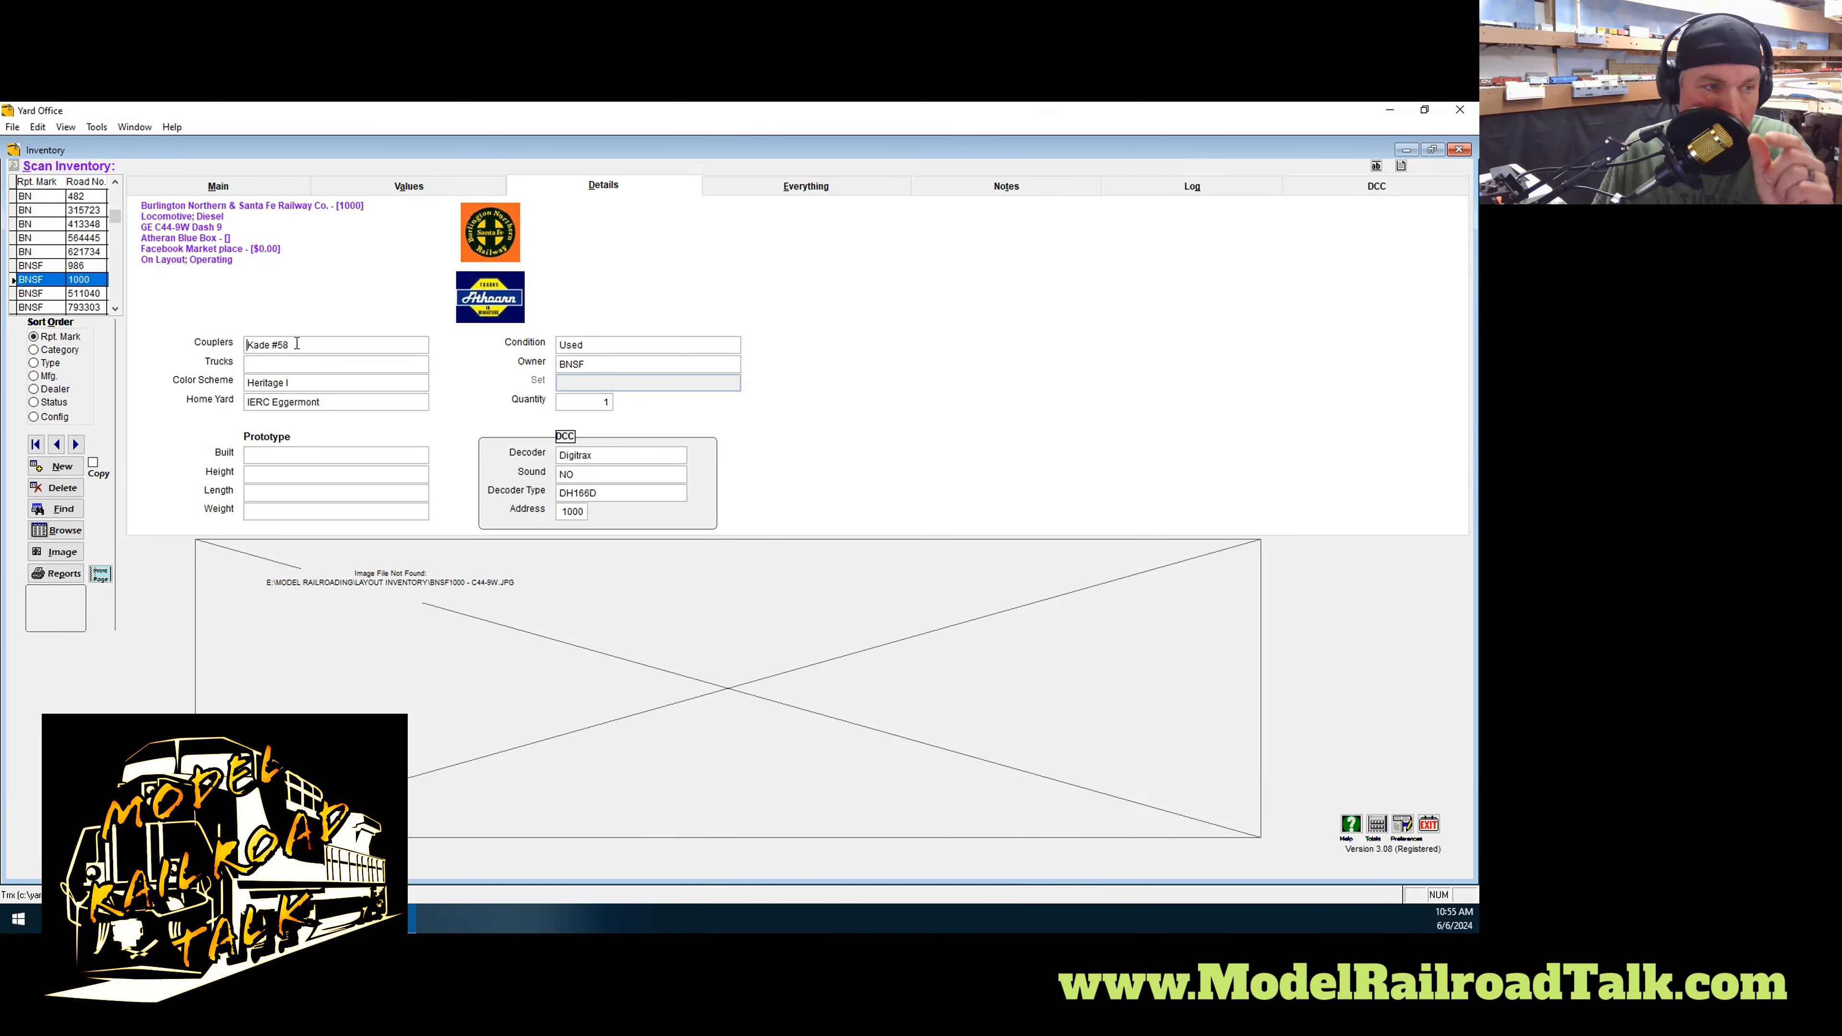
{"action": "double_click", "coordinate": [335, 403]}
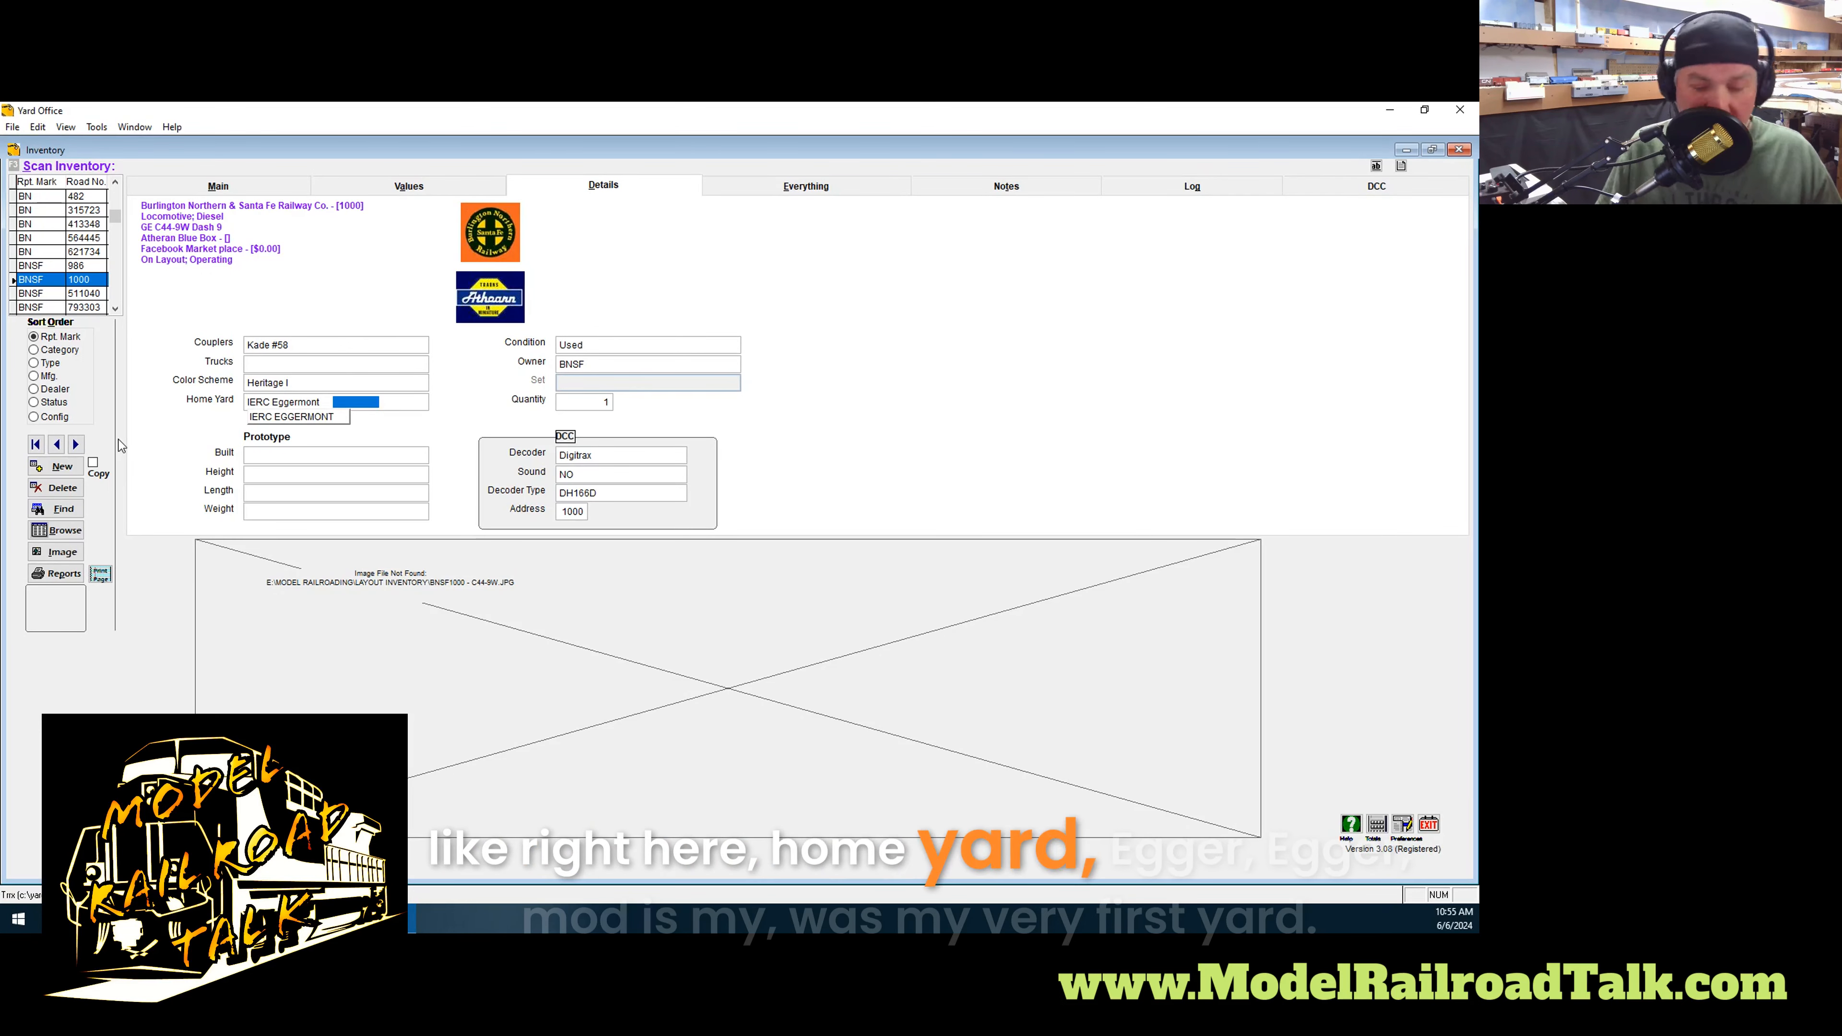
{"action": "key", "text": "BackSpace"}
{"action": "key", "text": "BackSpace"}
{"action": "key", "text": "BackSpace"}
{"action": "key", "text": "BackSpace"}
{"action": "key", "text": "BackSpace"}
{"action": "key", "text": "BackSpace"}
{"action": "key", "text": "BackSpace"}
{"action": "key", "text": "BackSpace"}
{"action": "key", "text": "BackSpace"}
{"action": "key", "text": "BackSpace"}
{"action": "key", "text": "BackSpace"}
{"action": "key", "text": "BackSpace"}
{"action": "key", "text": "BackSpace"}
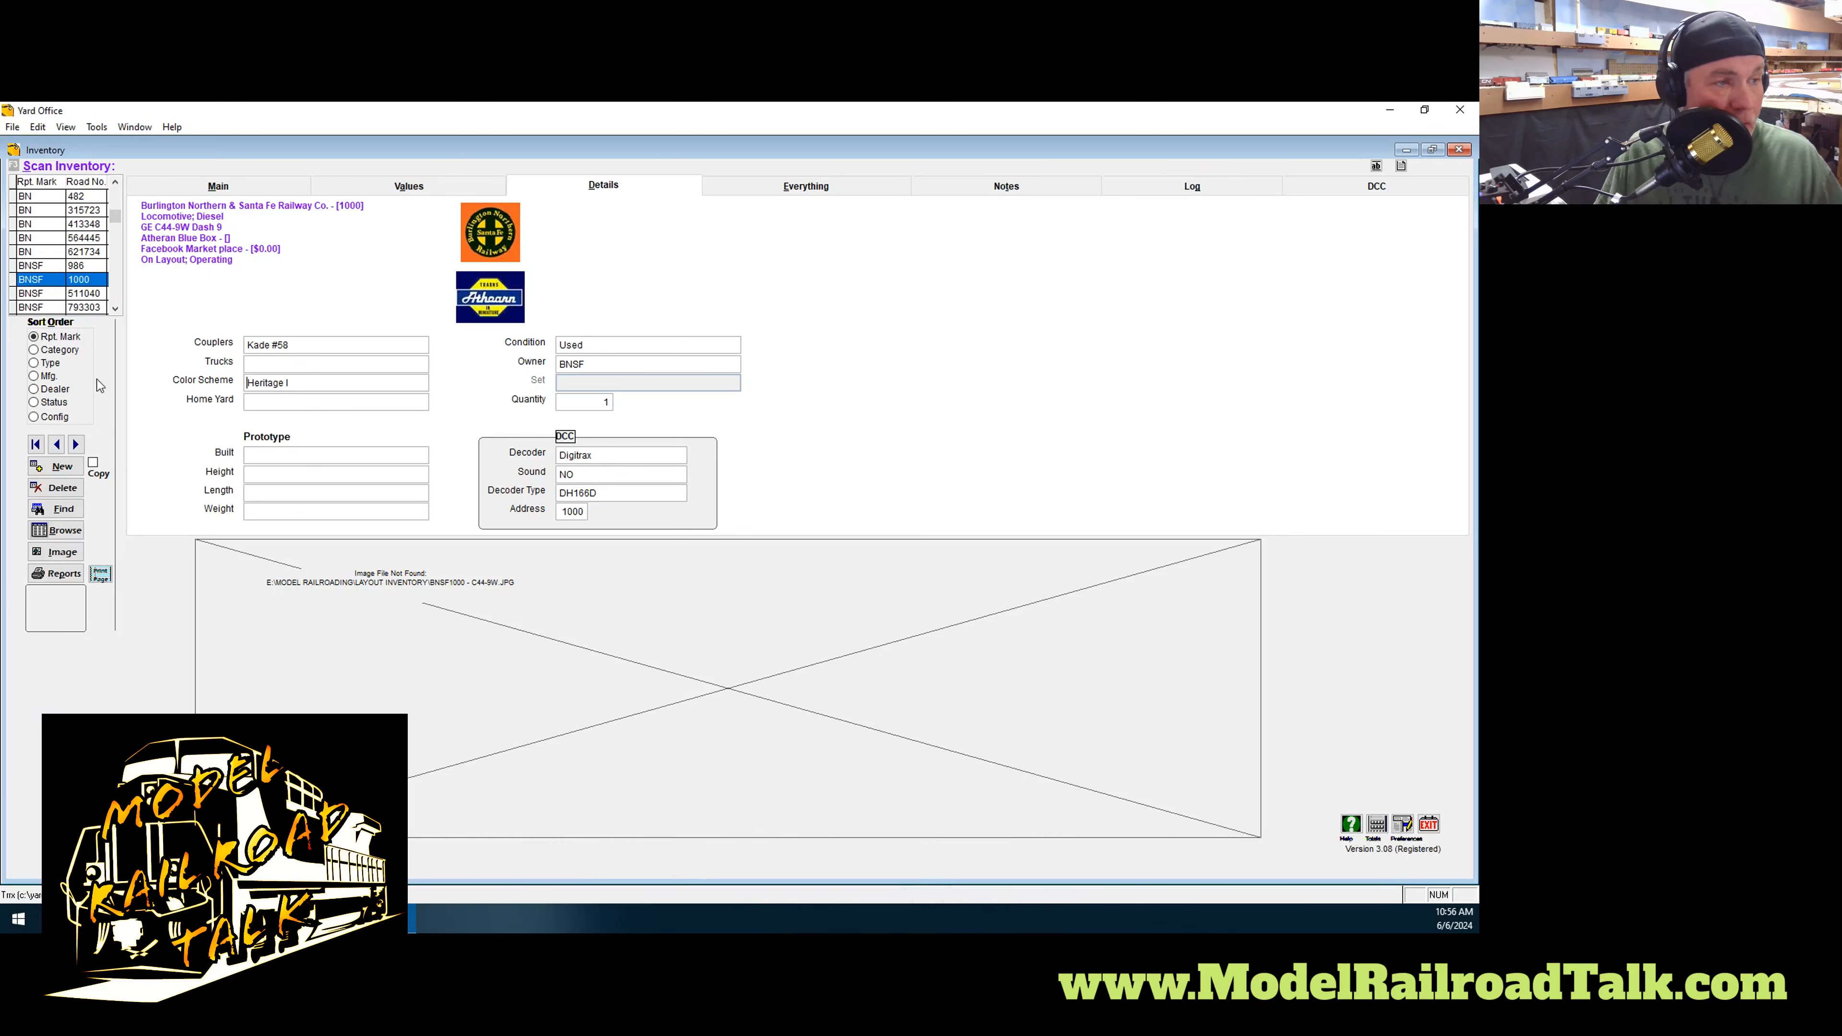
Open the BNSF 511040 gondola record and examine its category, type and manufacturer lookups and its purchase values
{"action": "left_click", "coordinate": [54, 294]}
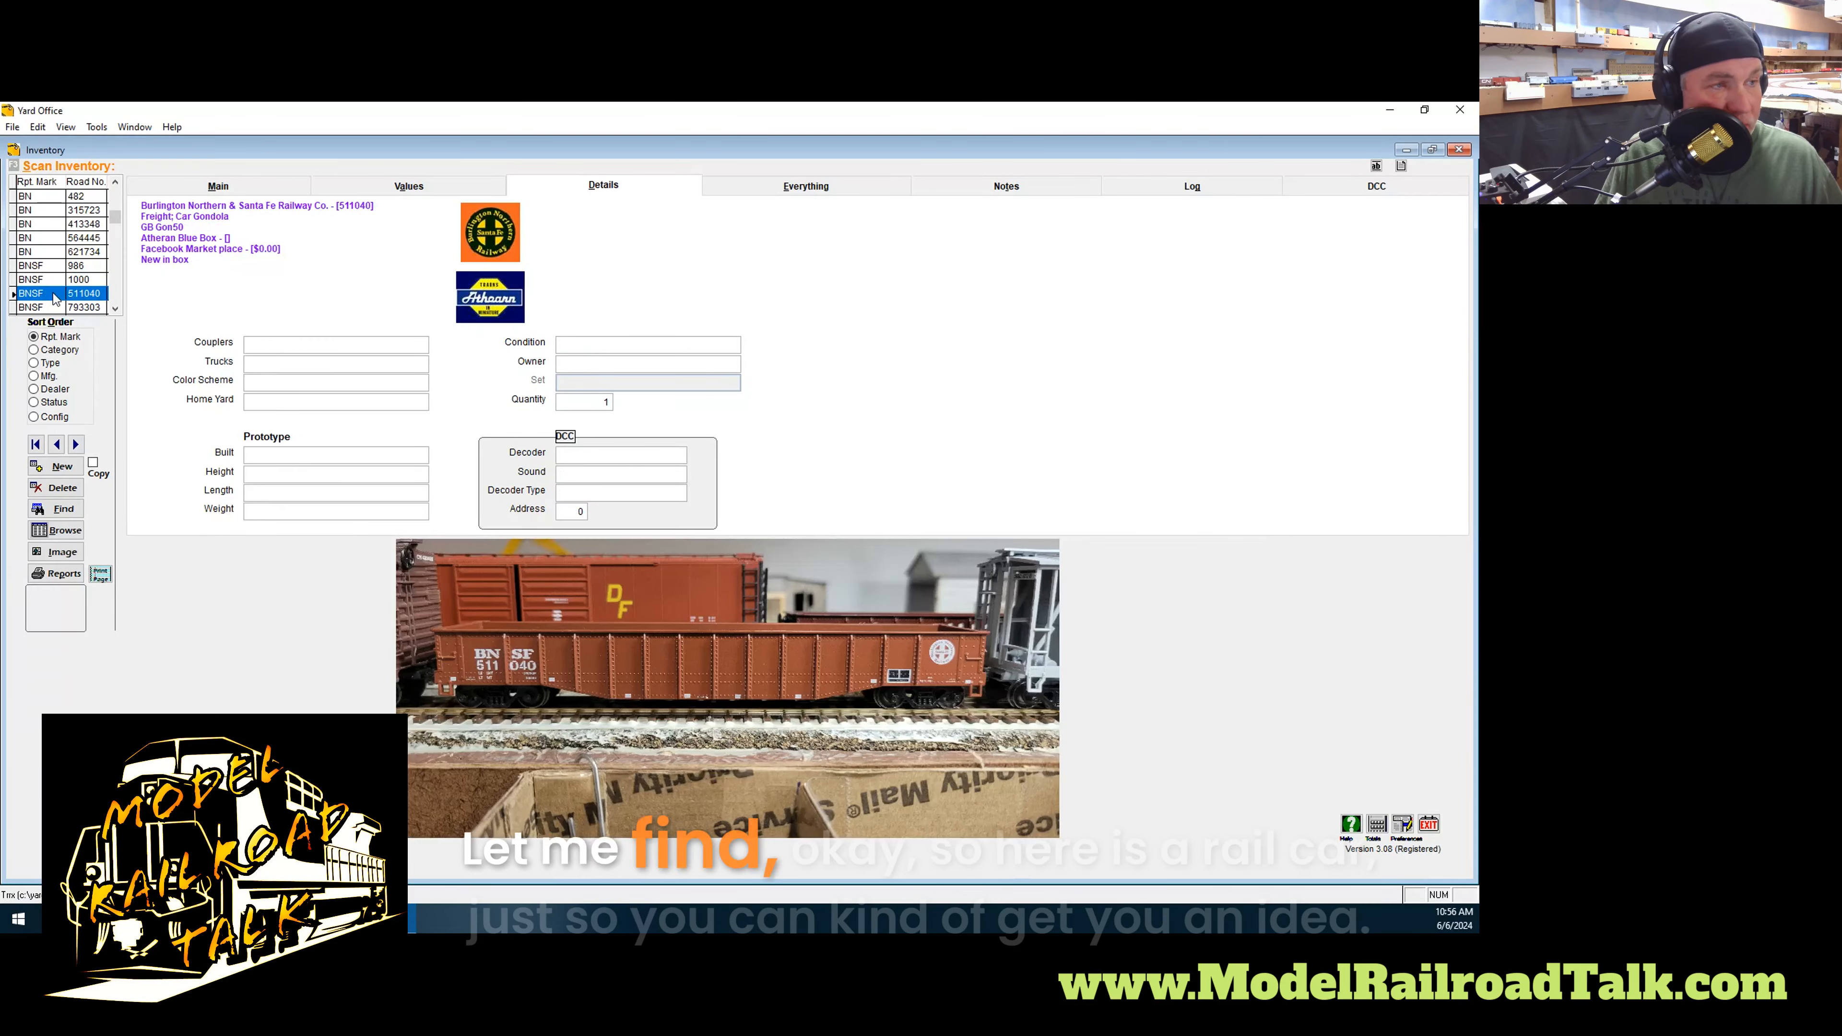
{"action": "left_click", "coordinate": [173, 183]}
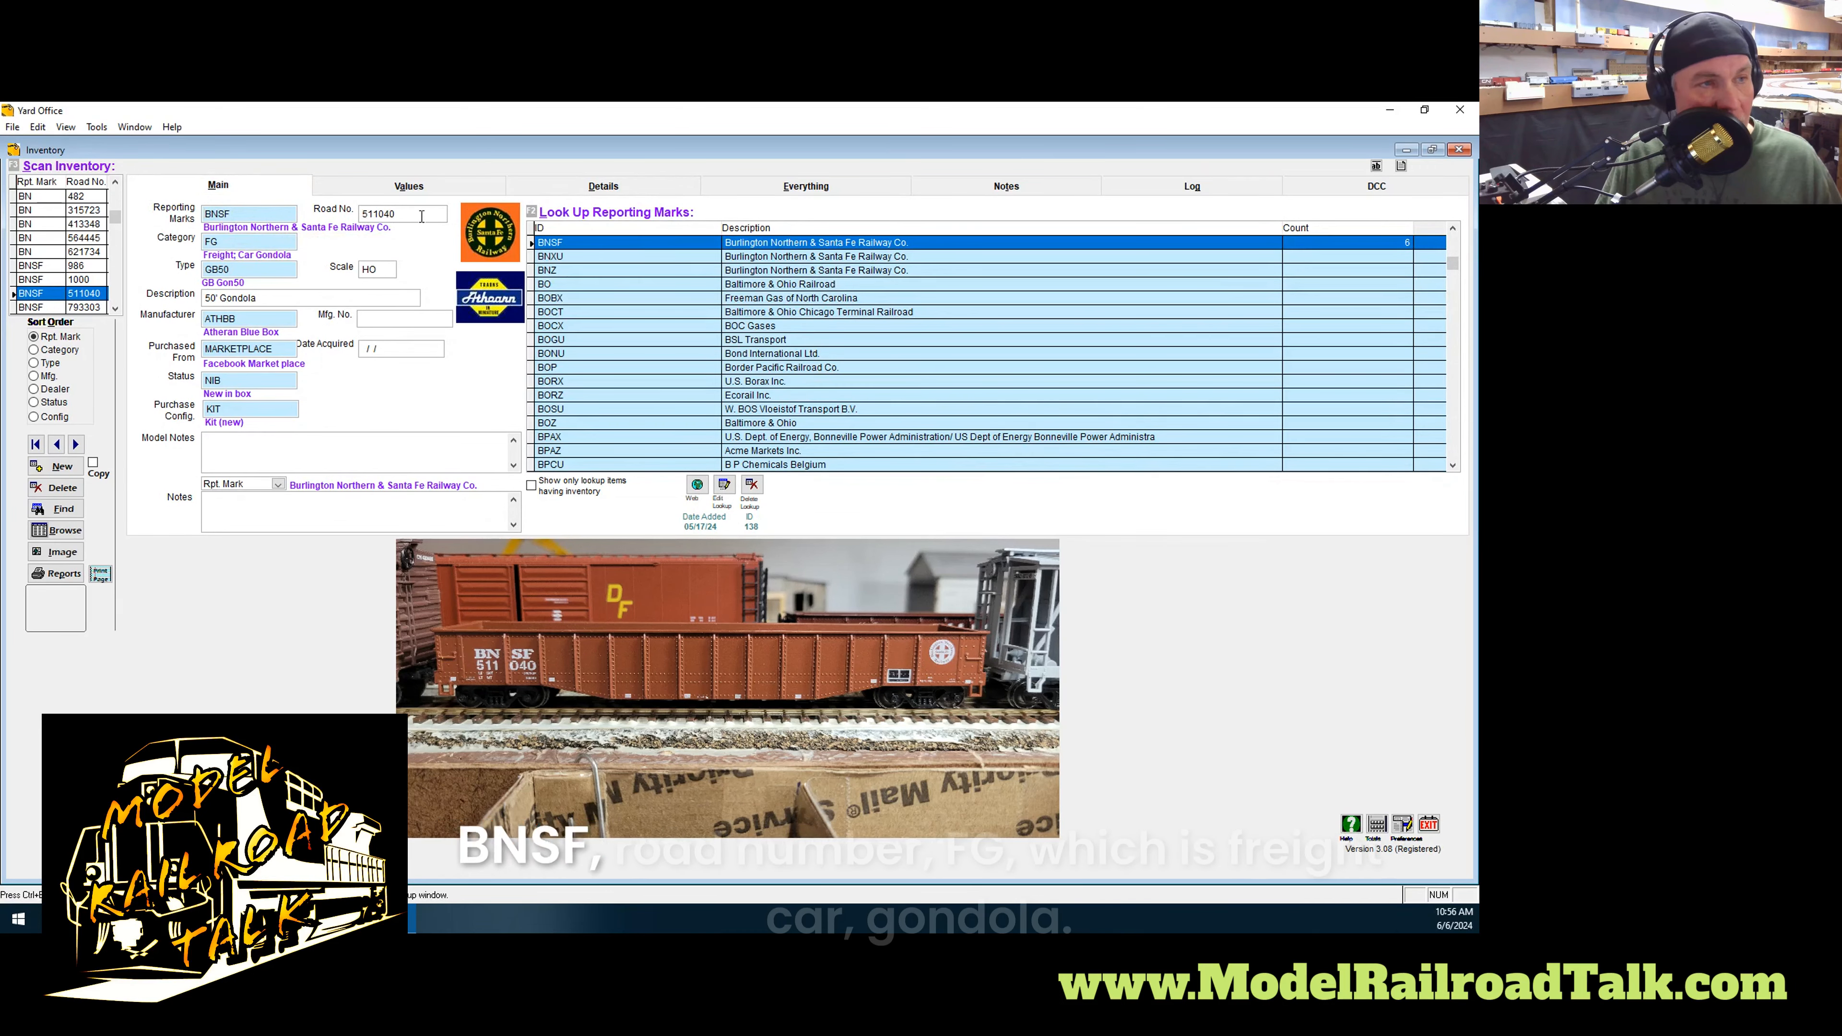
{"action": "left_click", "coordinate": [243, 242]}
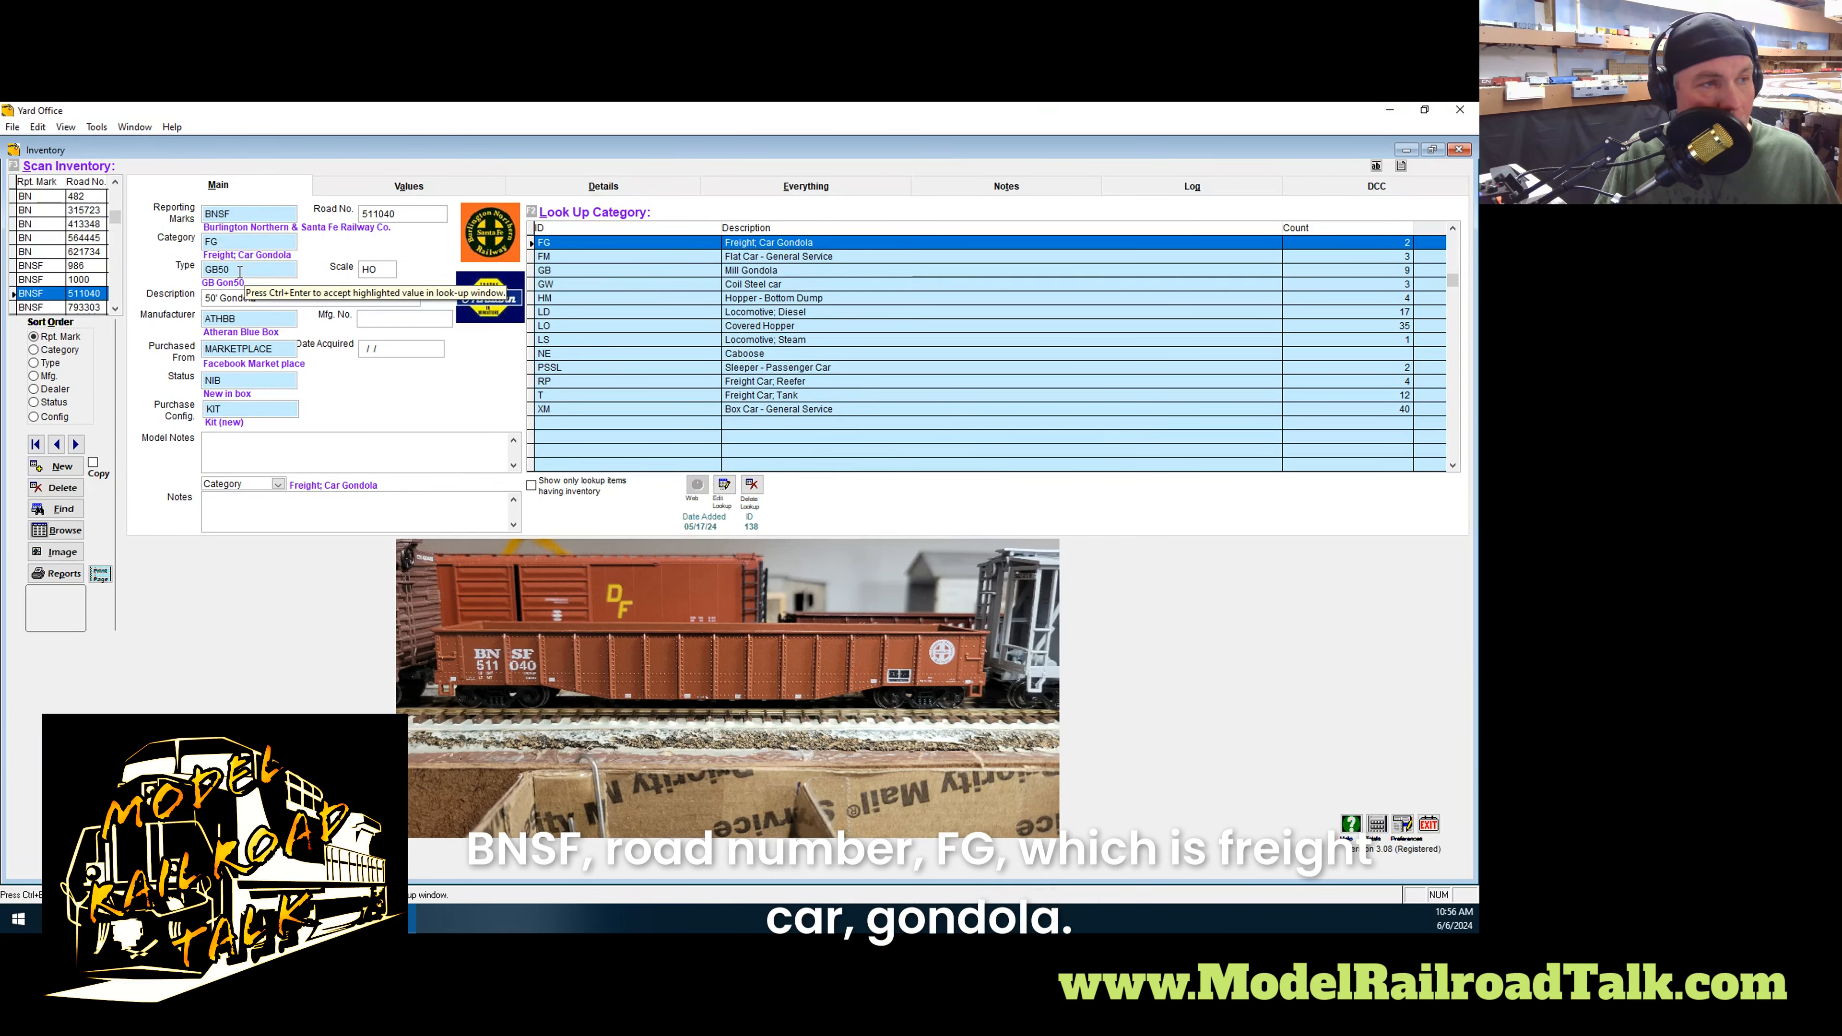
{"action": "left_click", "coordinate": [255, 270]}
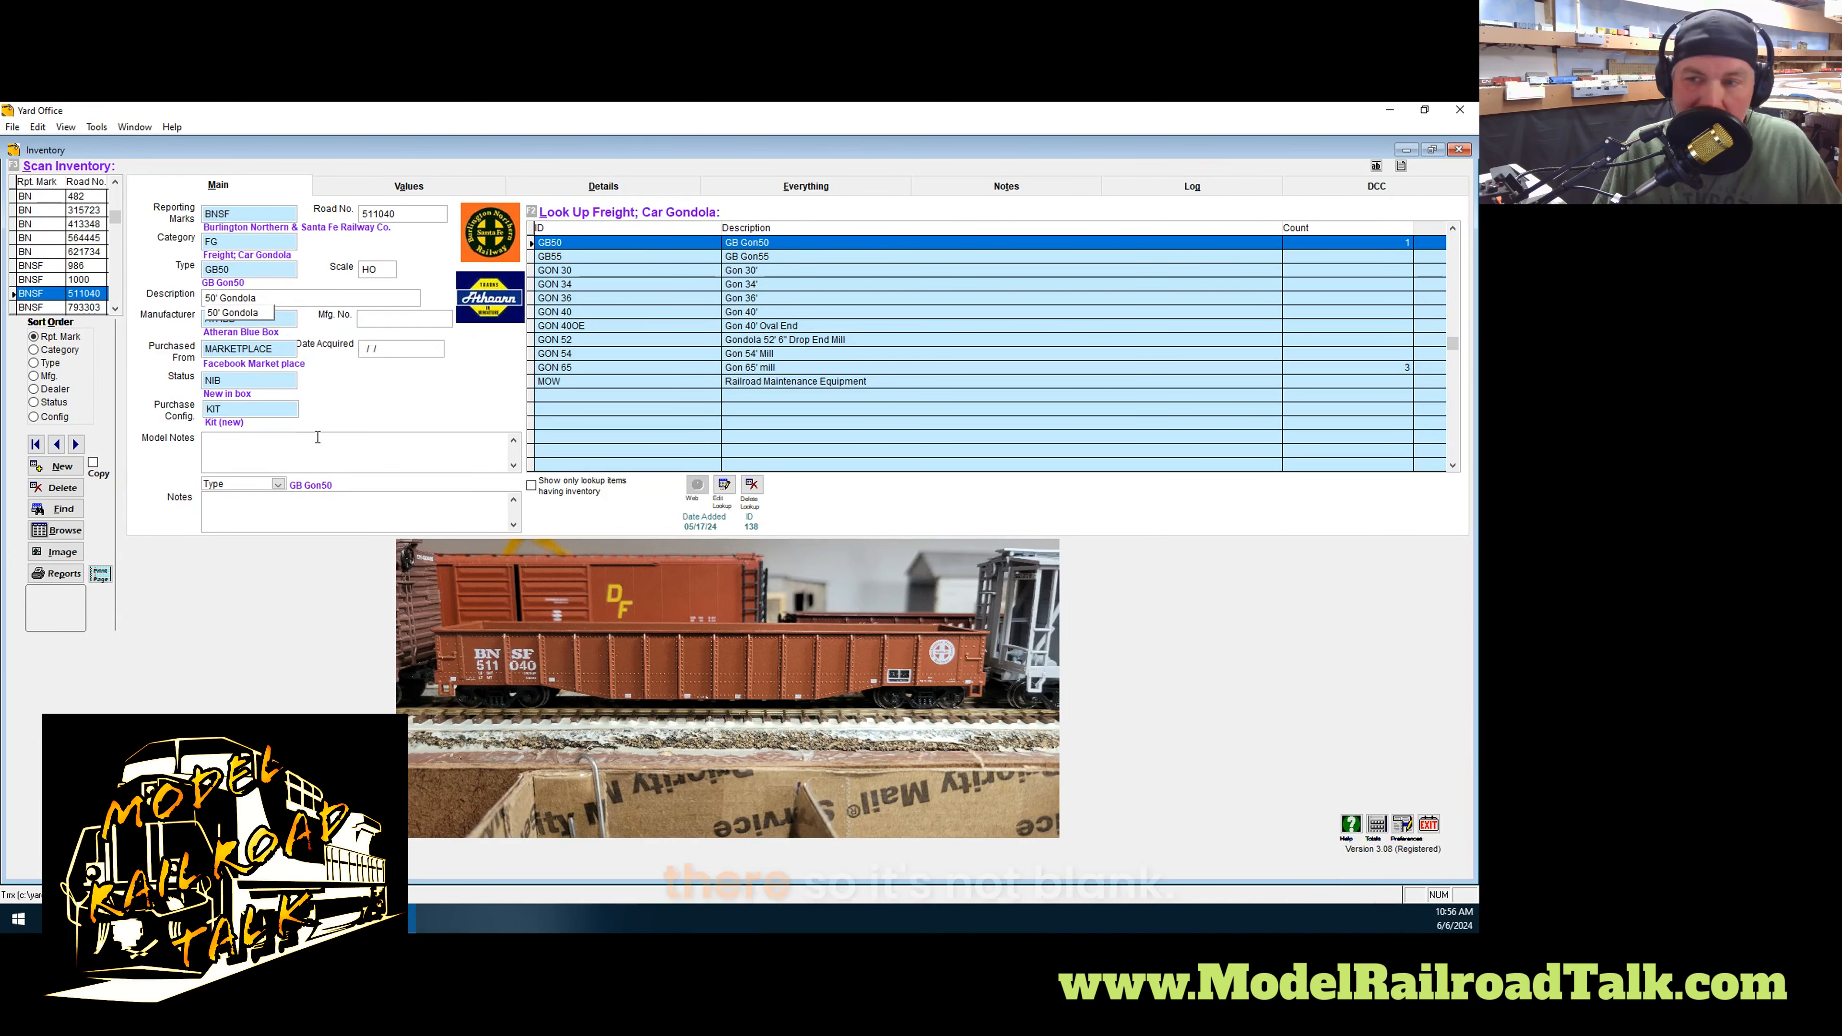
{"action": "left_click", "coordinate": [274, 322]}
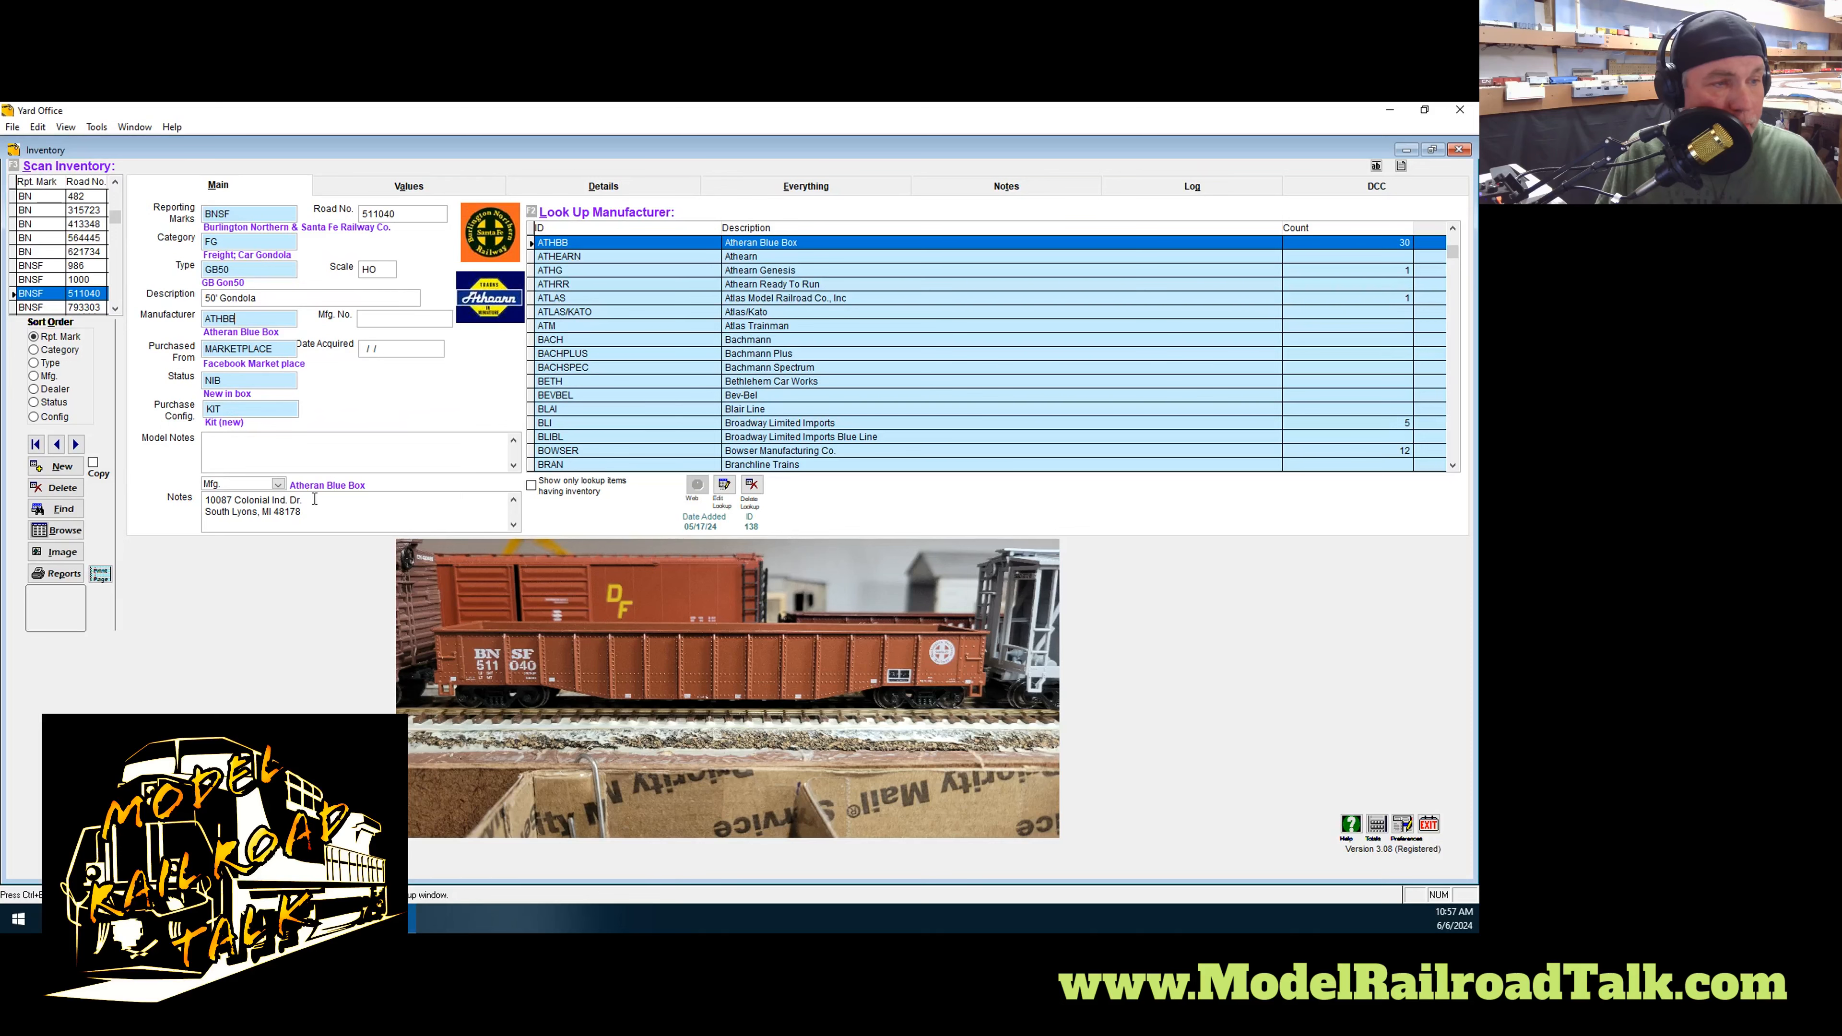
{"action": "left_click", "coordinate": [437, 190]}
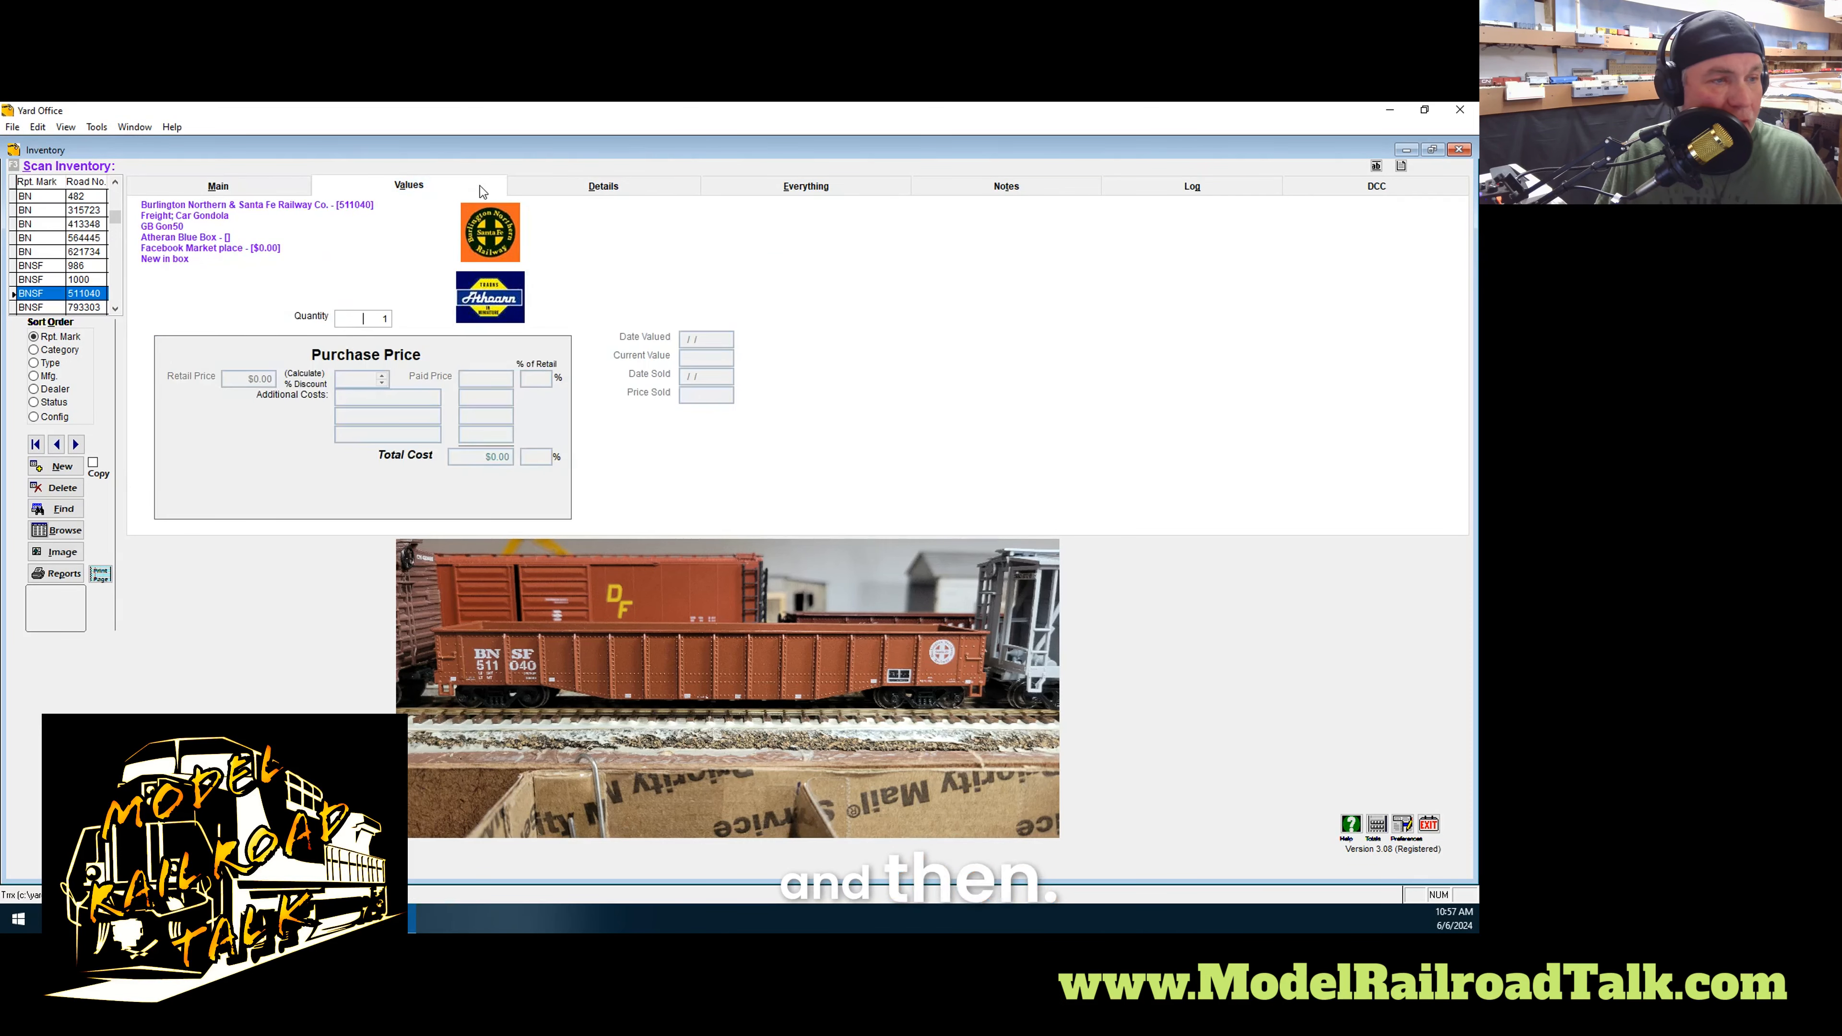
Set the couplers to Kadee 158 in the details of the BNSF 511040 gondola
{"action": "left_click", "coordinate": [605, 187]}
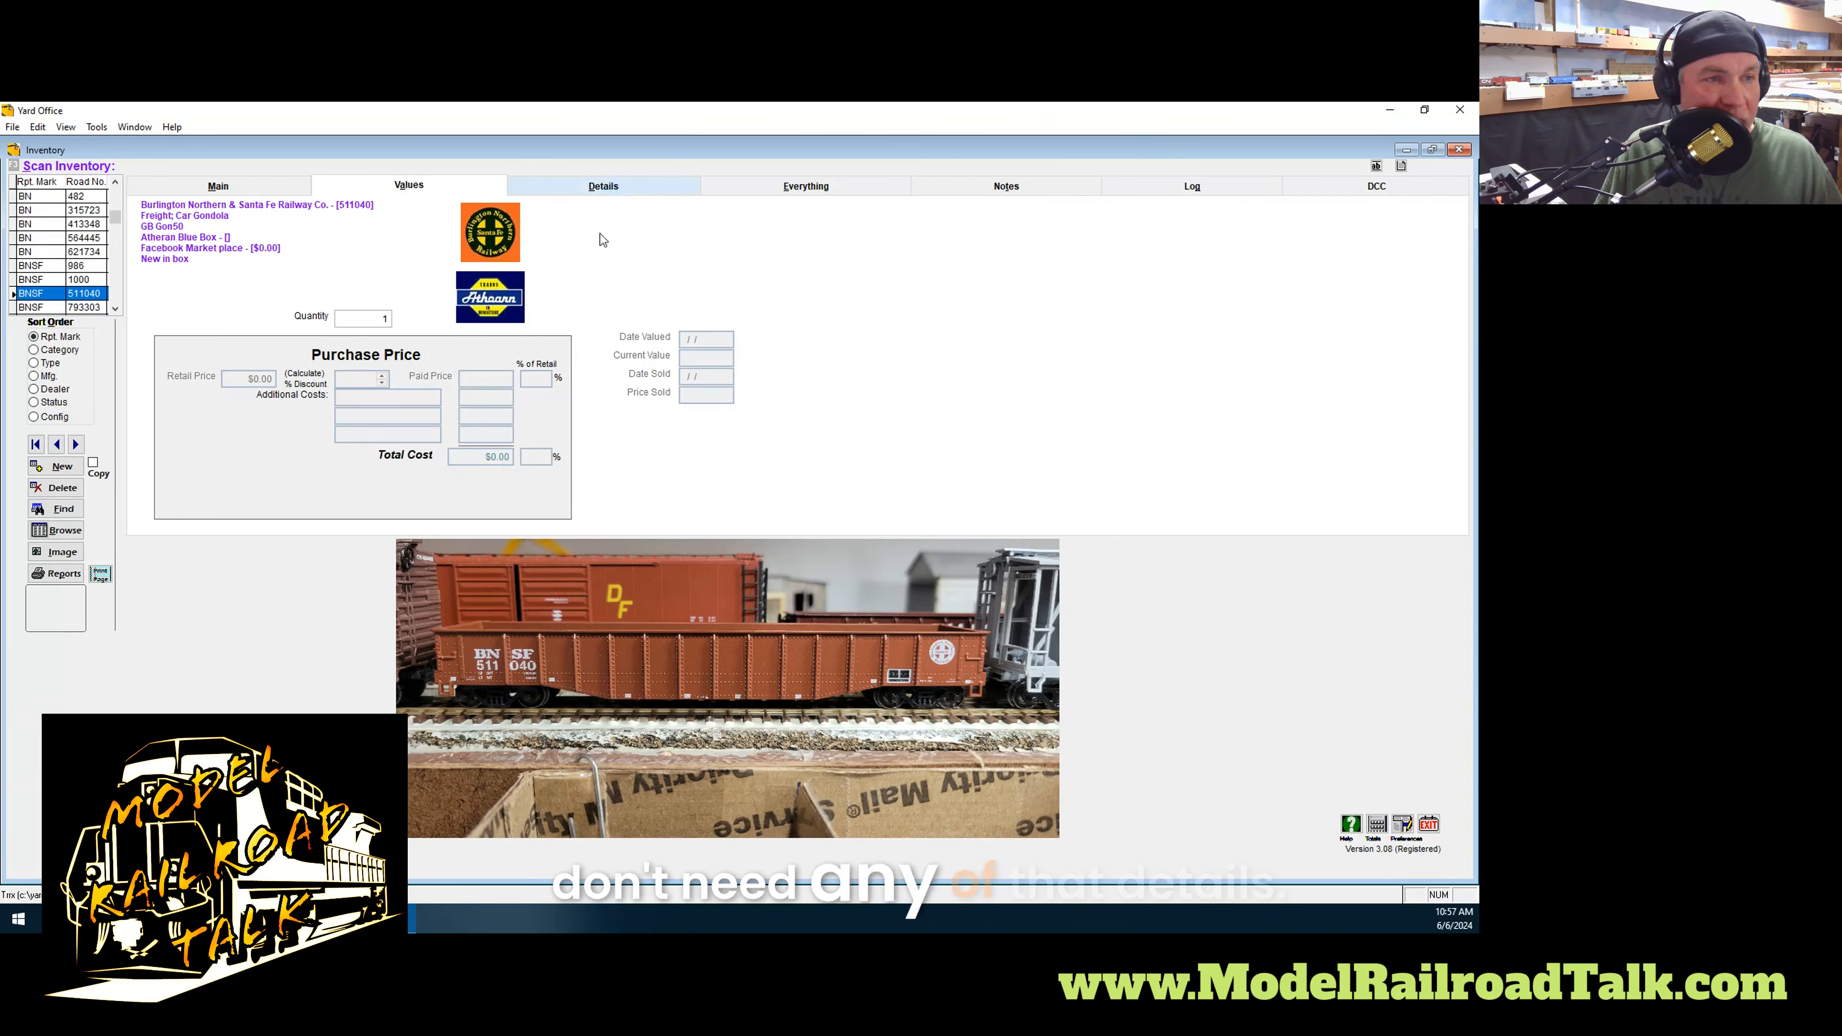
{"action": "left_click", "coordinate": [282, 352]}
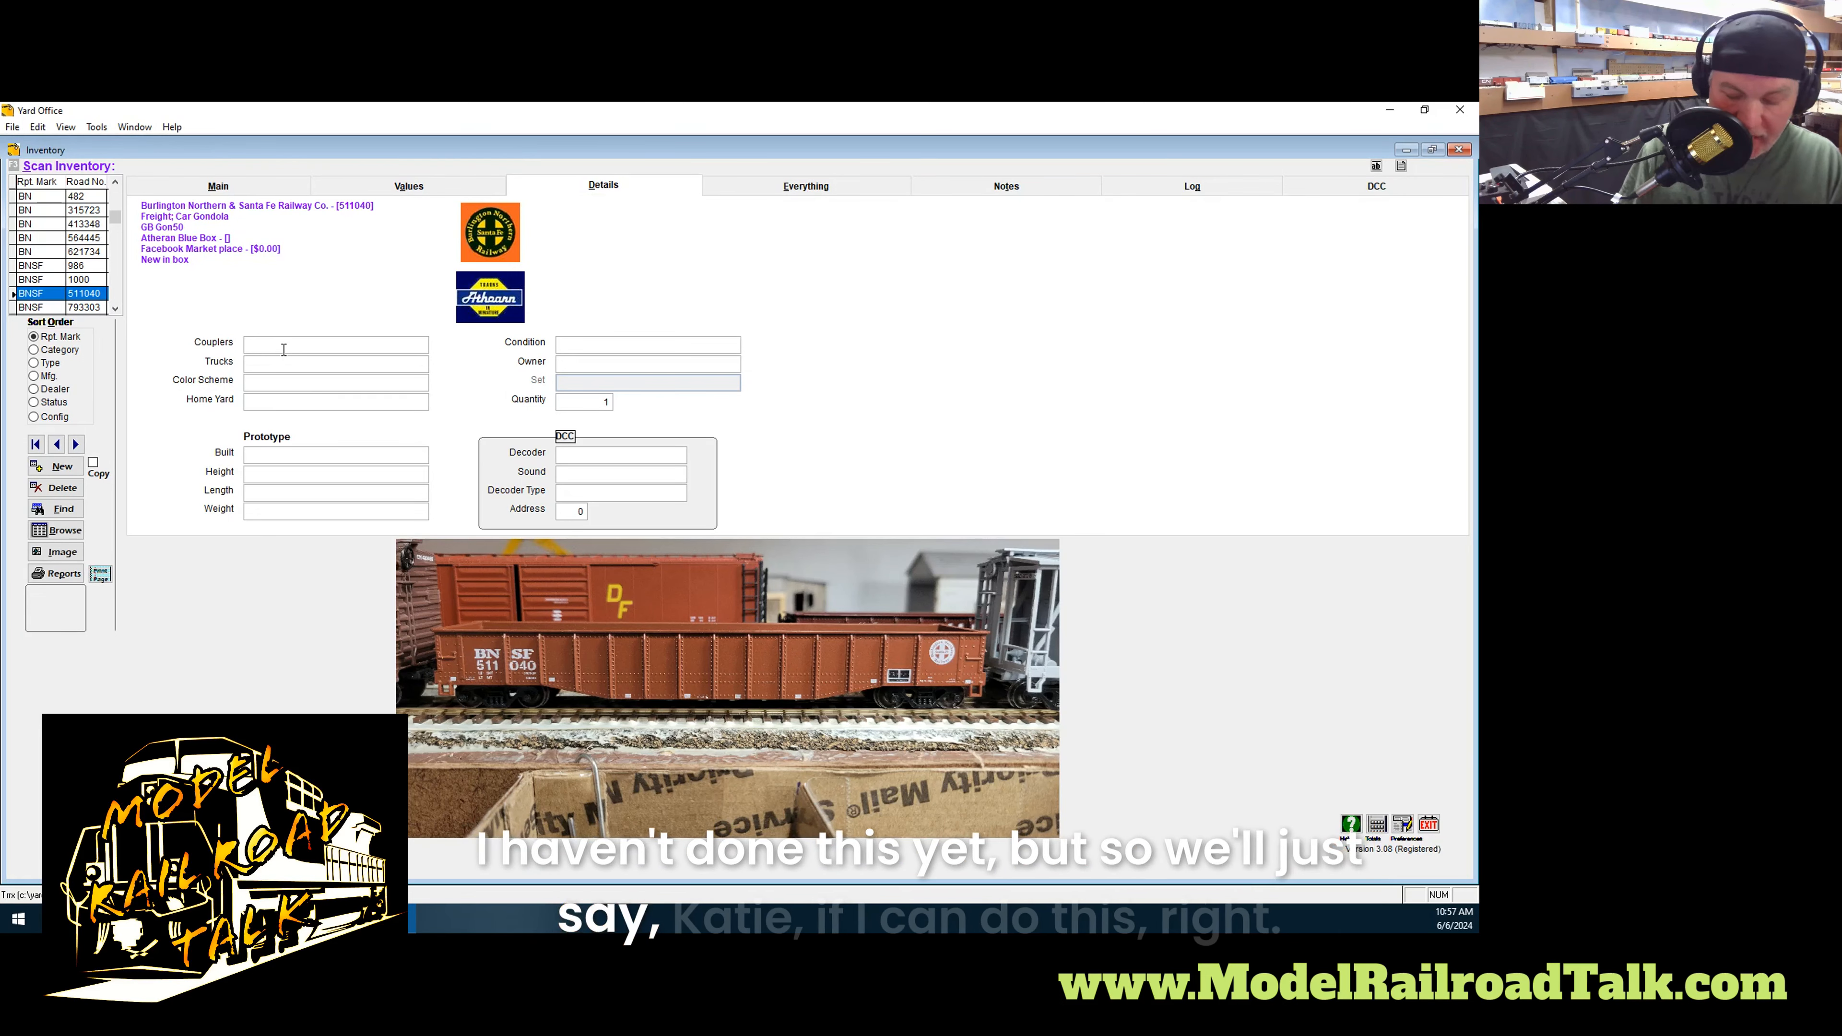
{"action": "type", "text": "kad"}
{"action": "key", "text": "BackSpace"}
{"action": "key", "text": "BackSpace"}
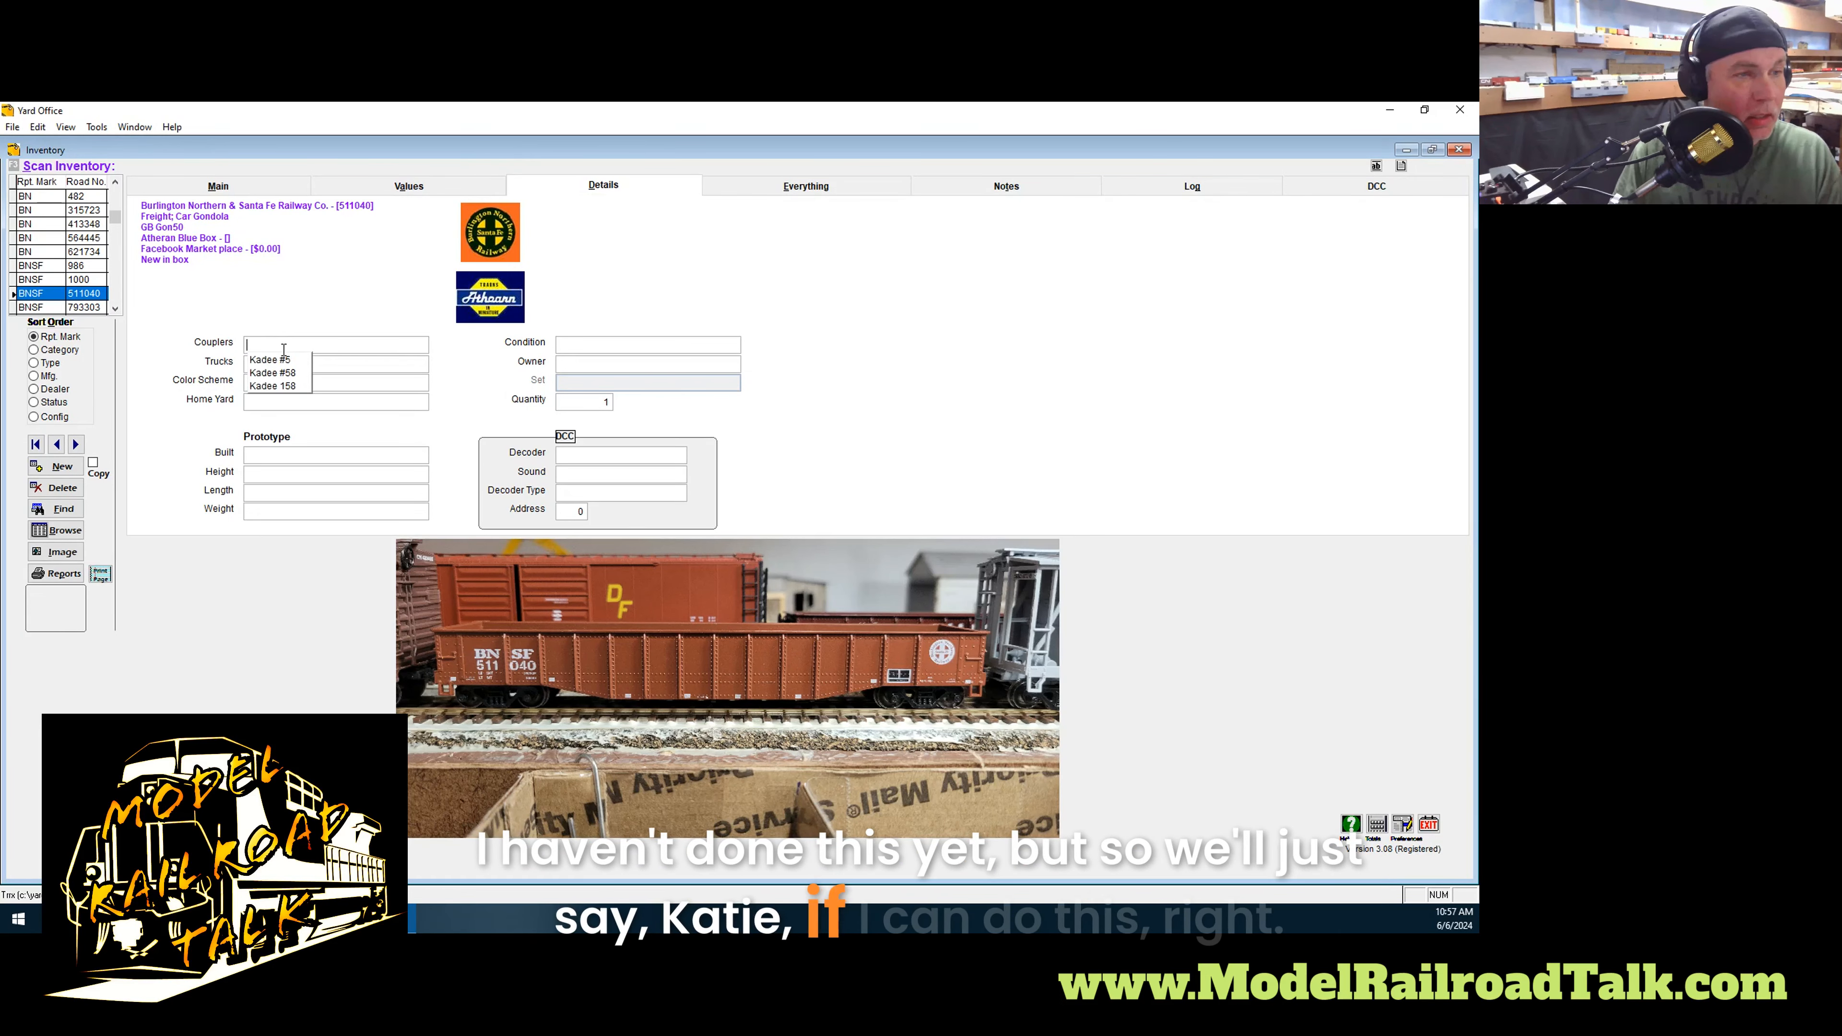
{"action": "type", "text": "adee 158"}
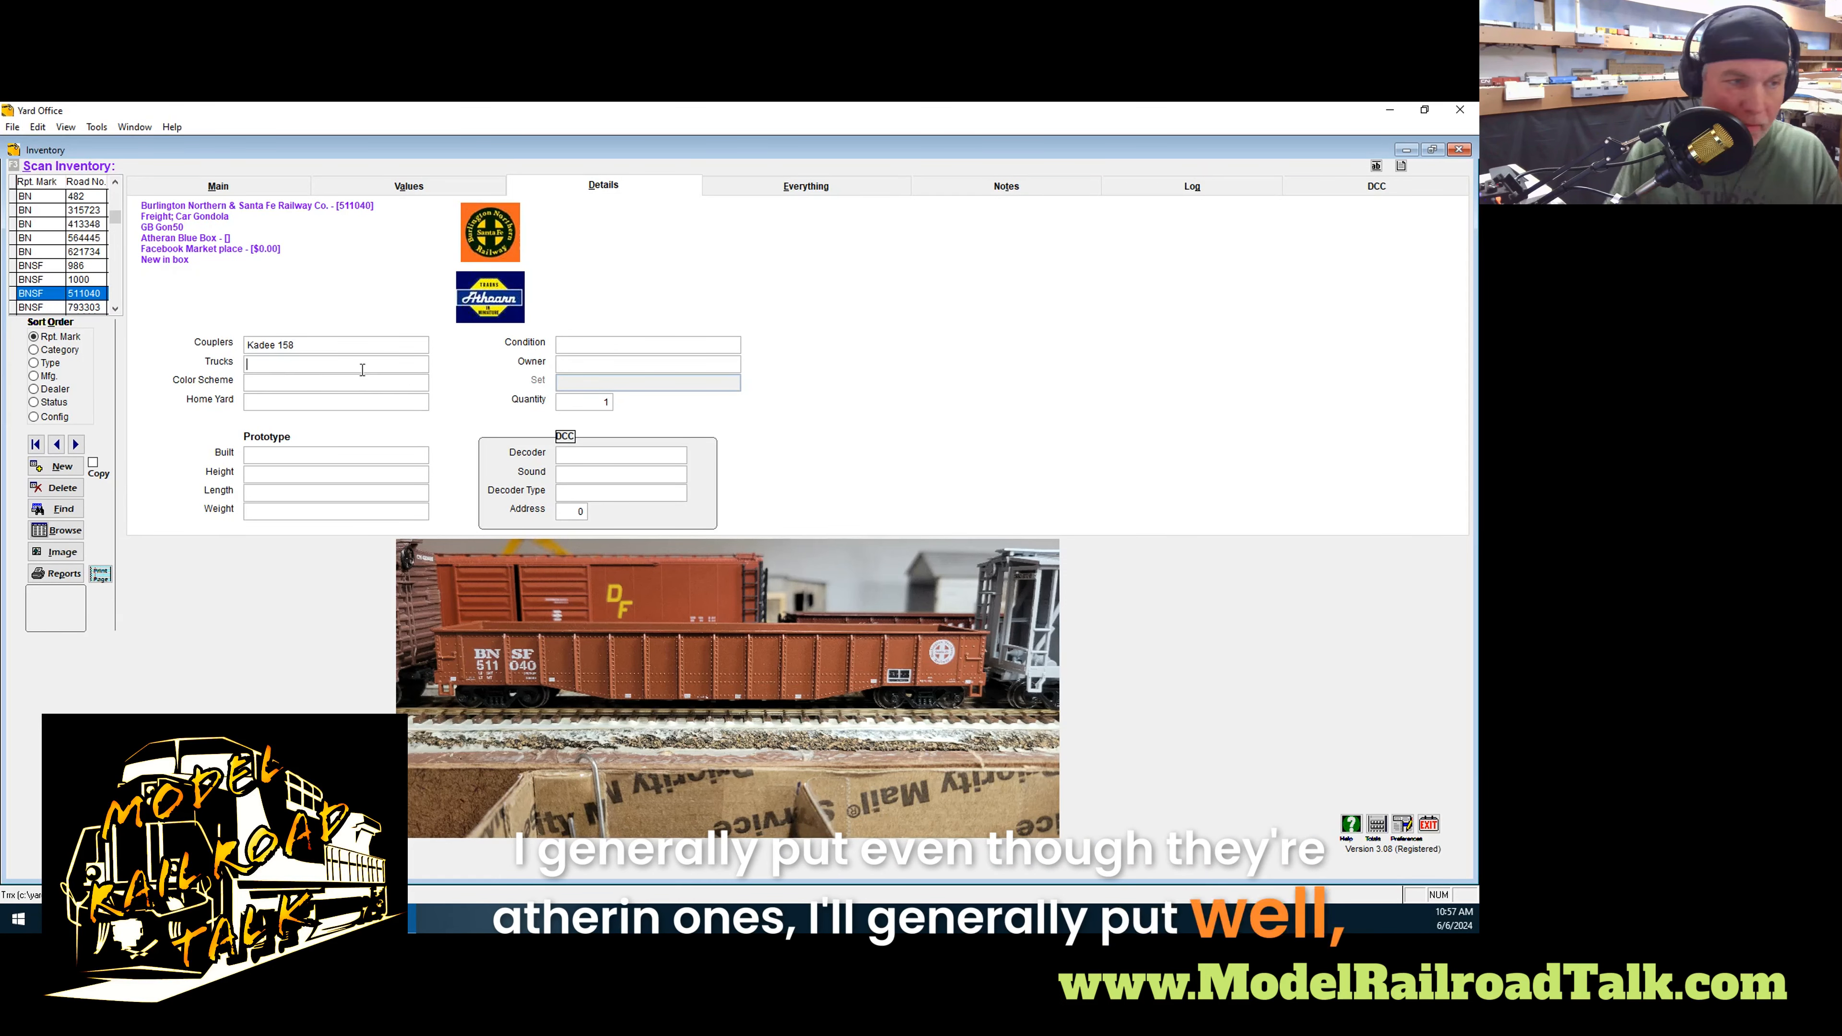
Set the gondola's condition to NEW and its owner to BNSF
{"action": "left_click", "coordinate": [580, 345]}
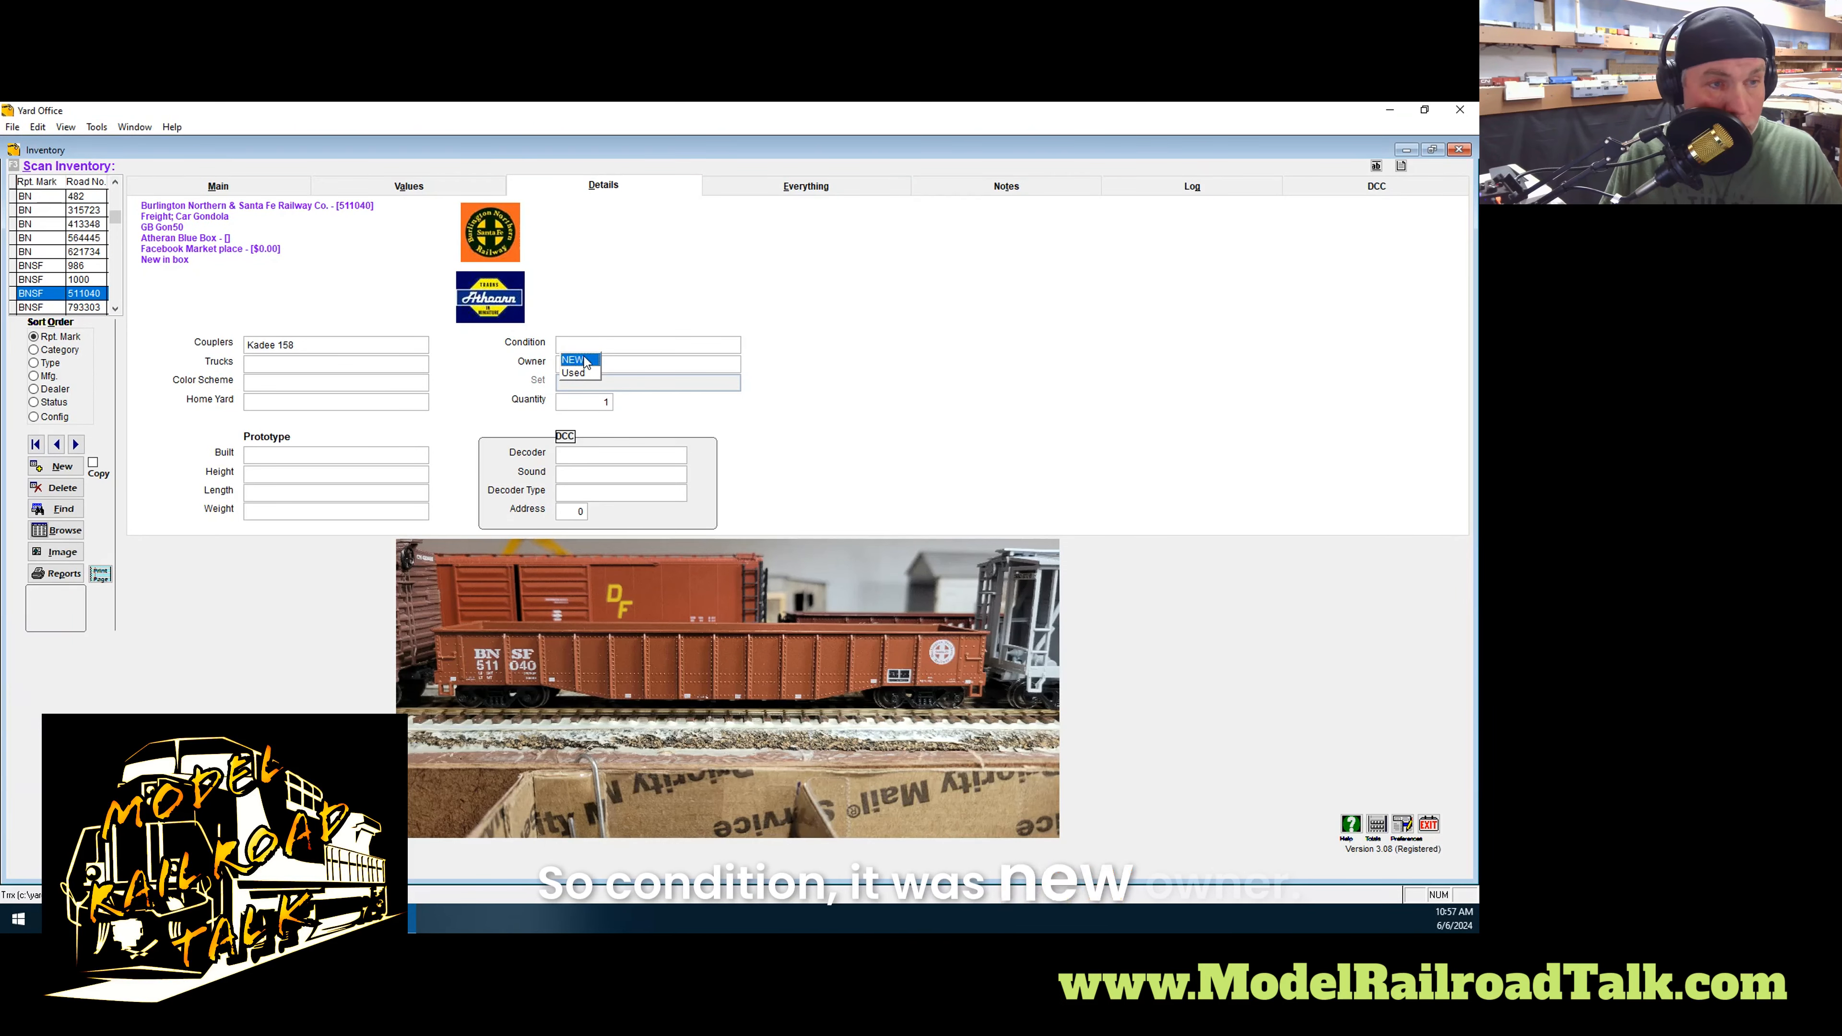
{"action": "left_click", "coordinate": [575, 360]}
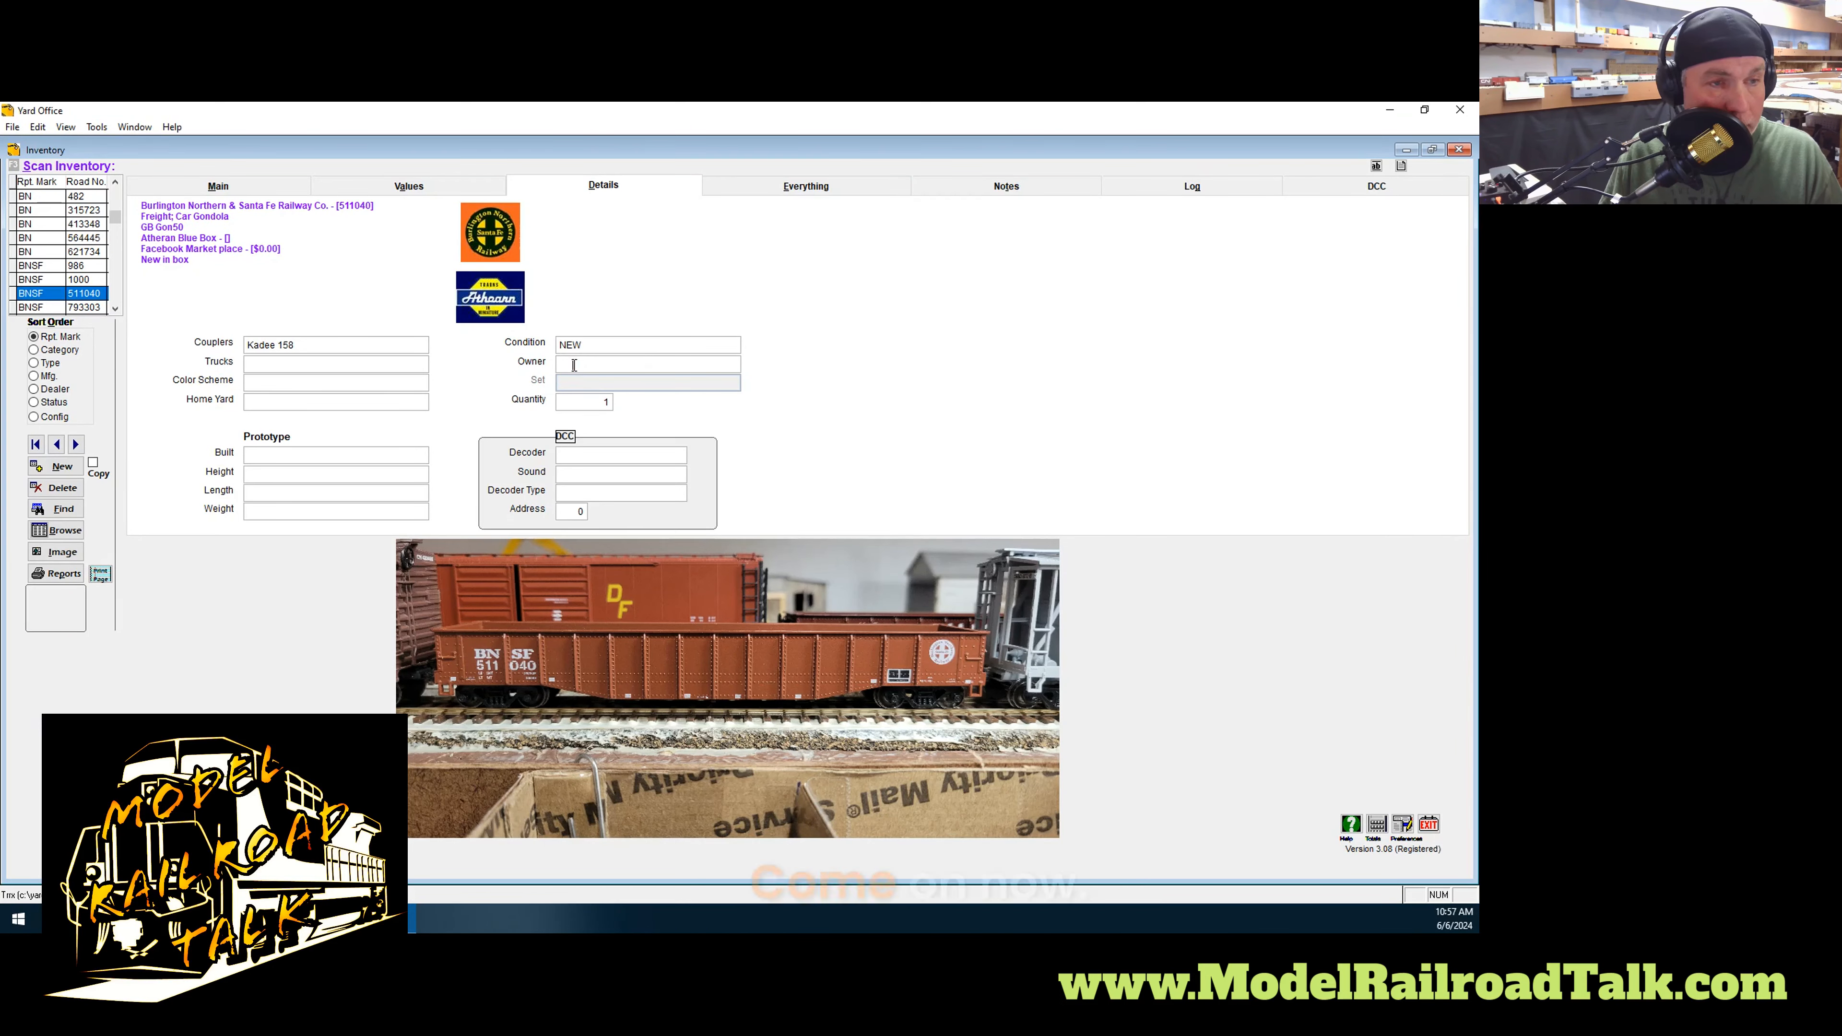
{"action": "left_click", "coordinate": [594, 363]}
{"action": "left_click", "coordinate": [617, 361]}
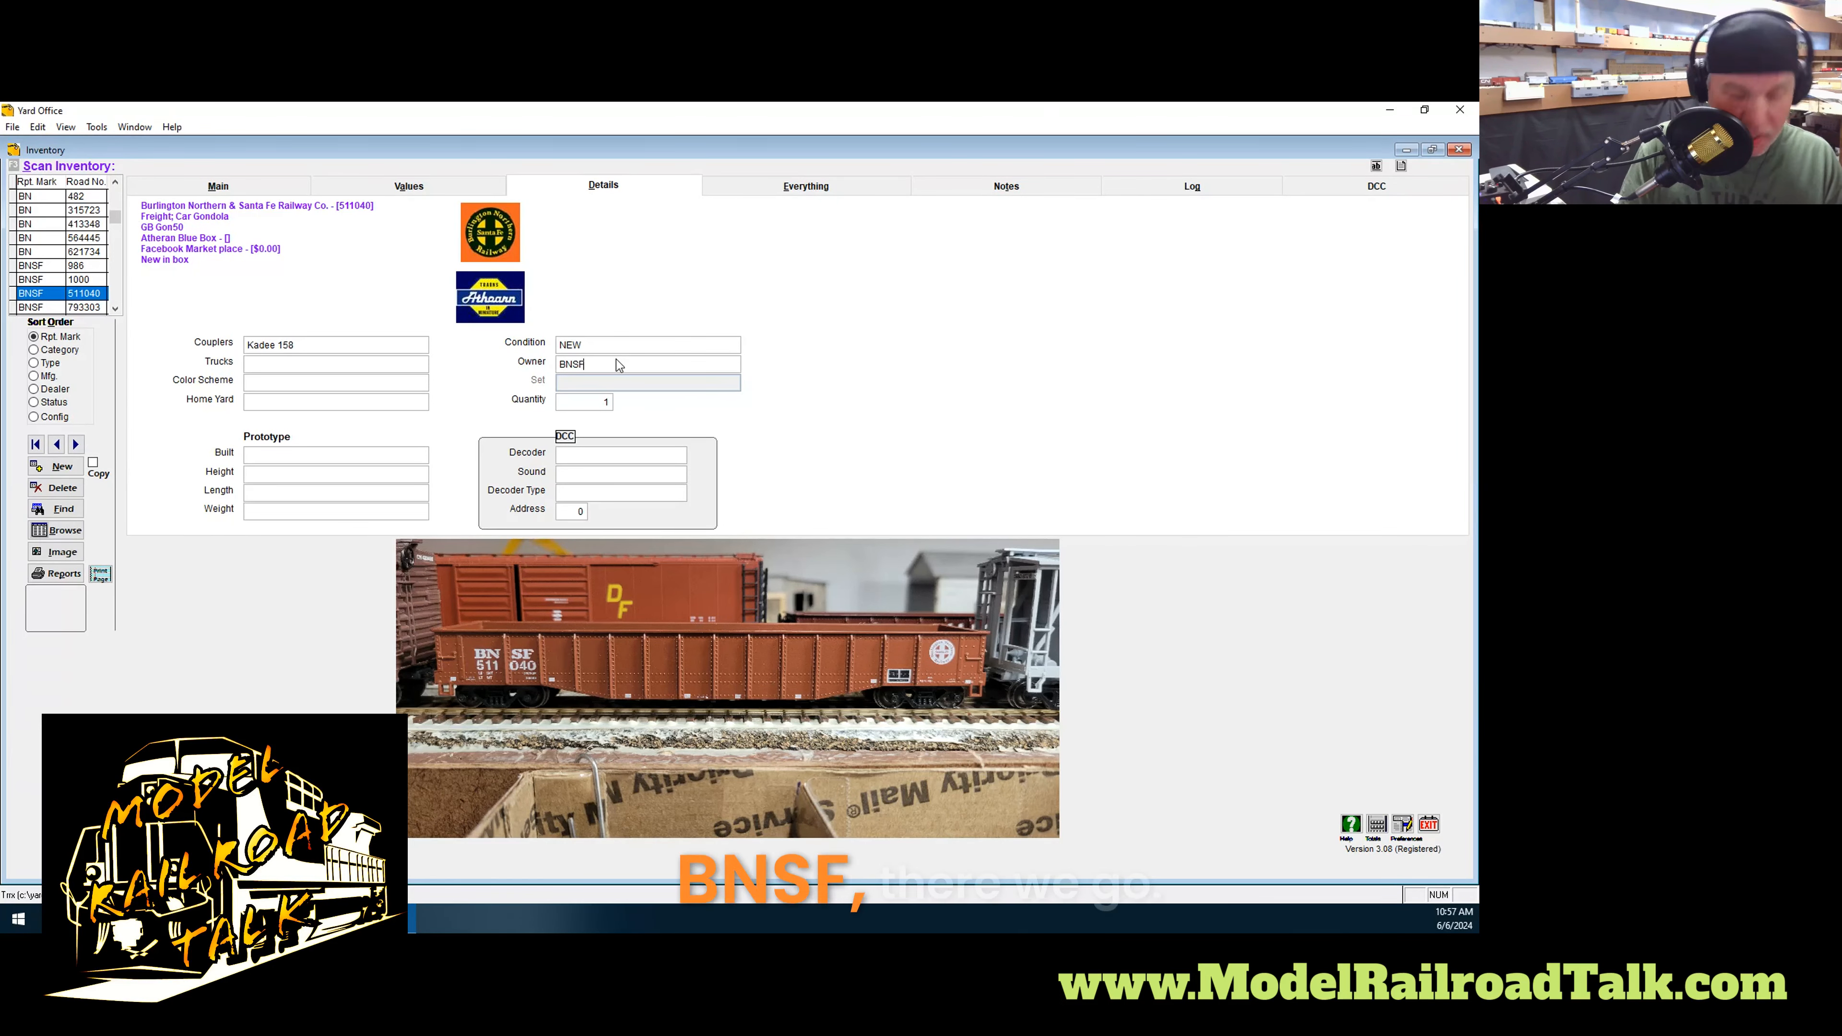
Check the gondola's complete listing, notes, maintenance log and main data pages
{"action": "left_click", "coordinate": [825, 190]}
{"action": "left_click", "coordinate": [1008, 187]}
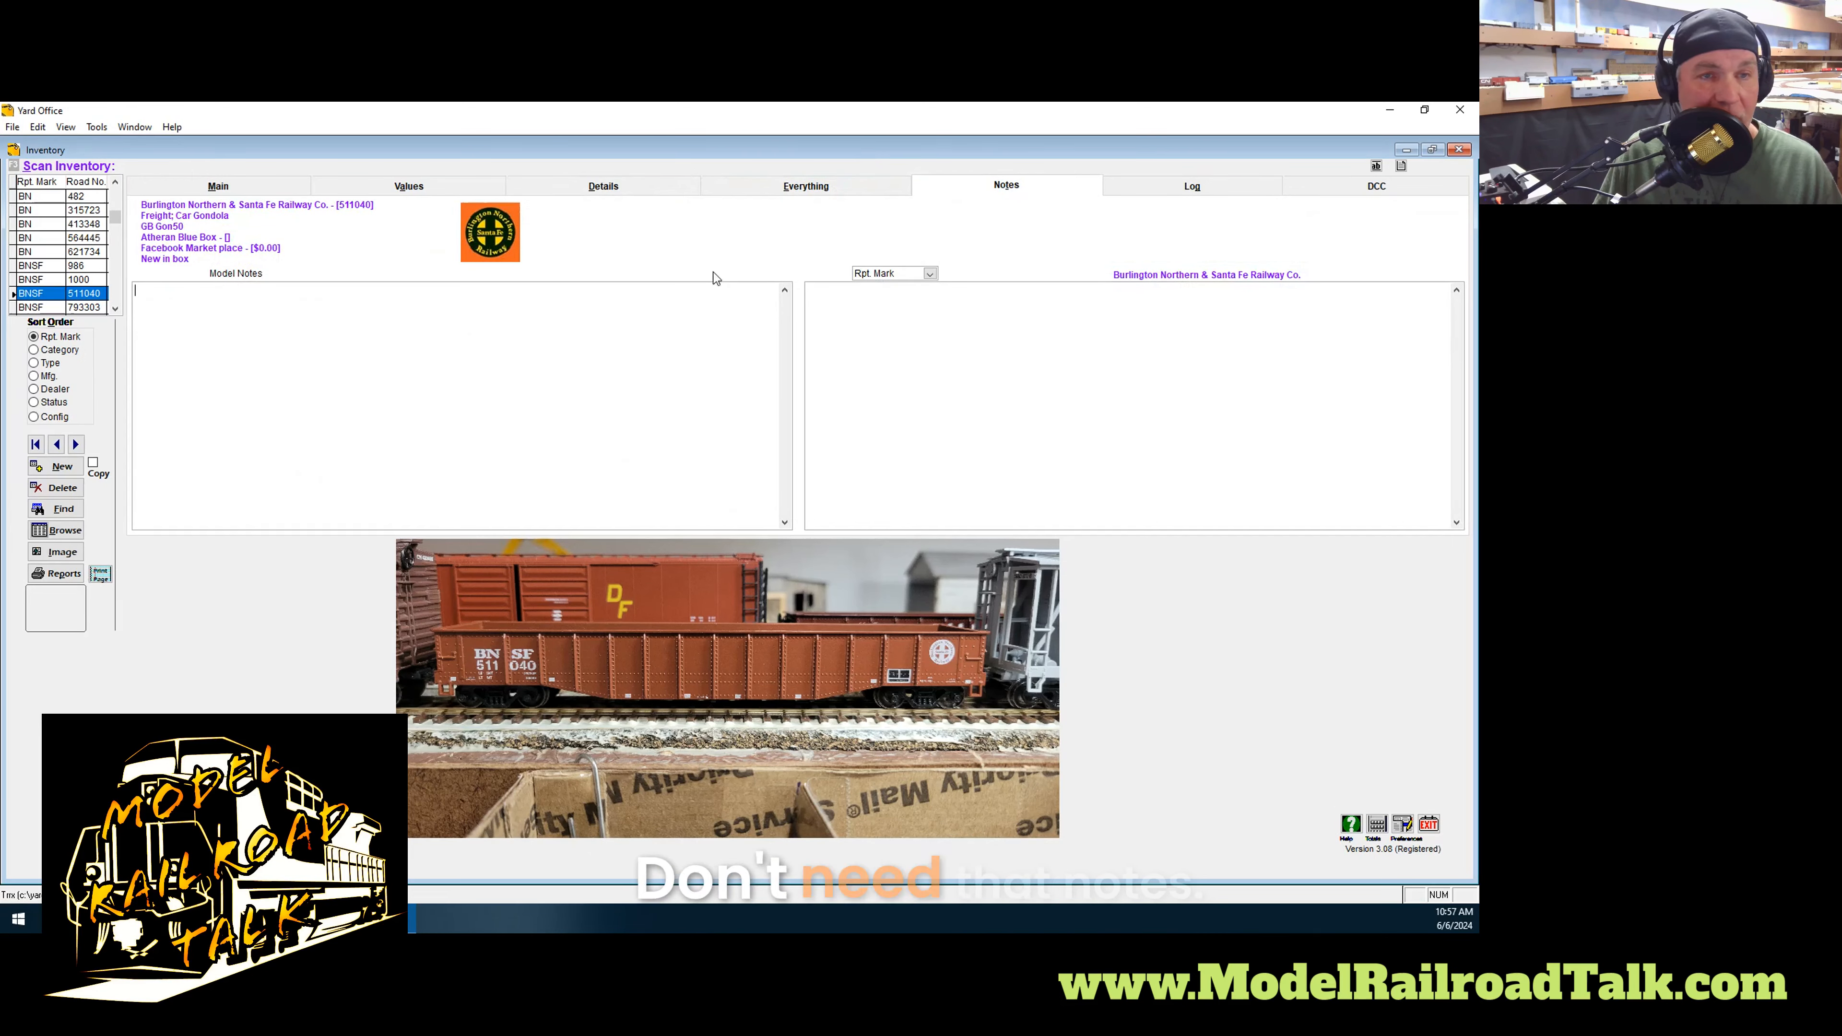
{"action": "left_click", "coordinate": [1112, 187]}
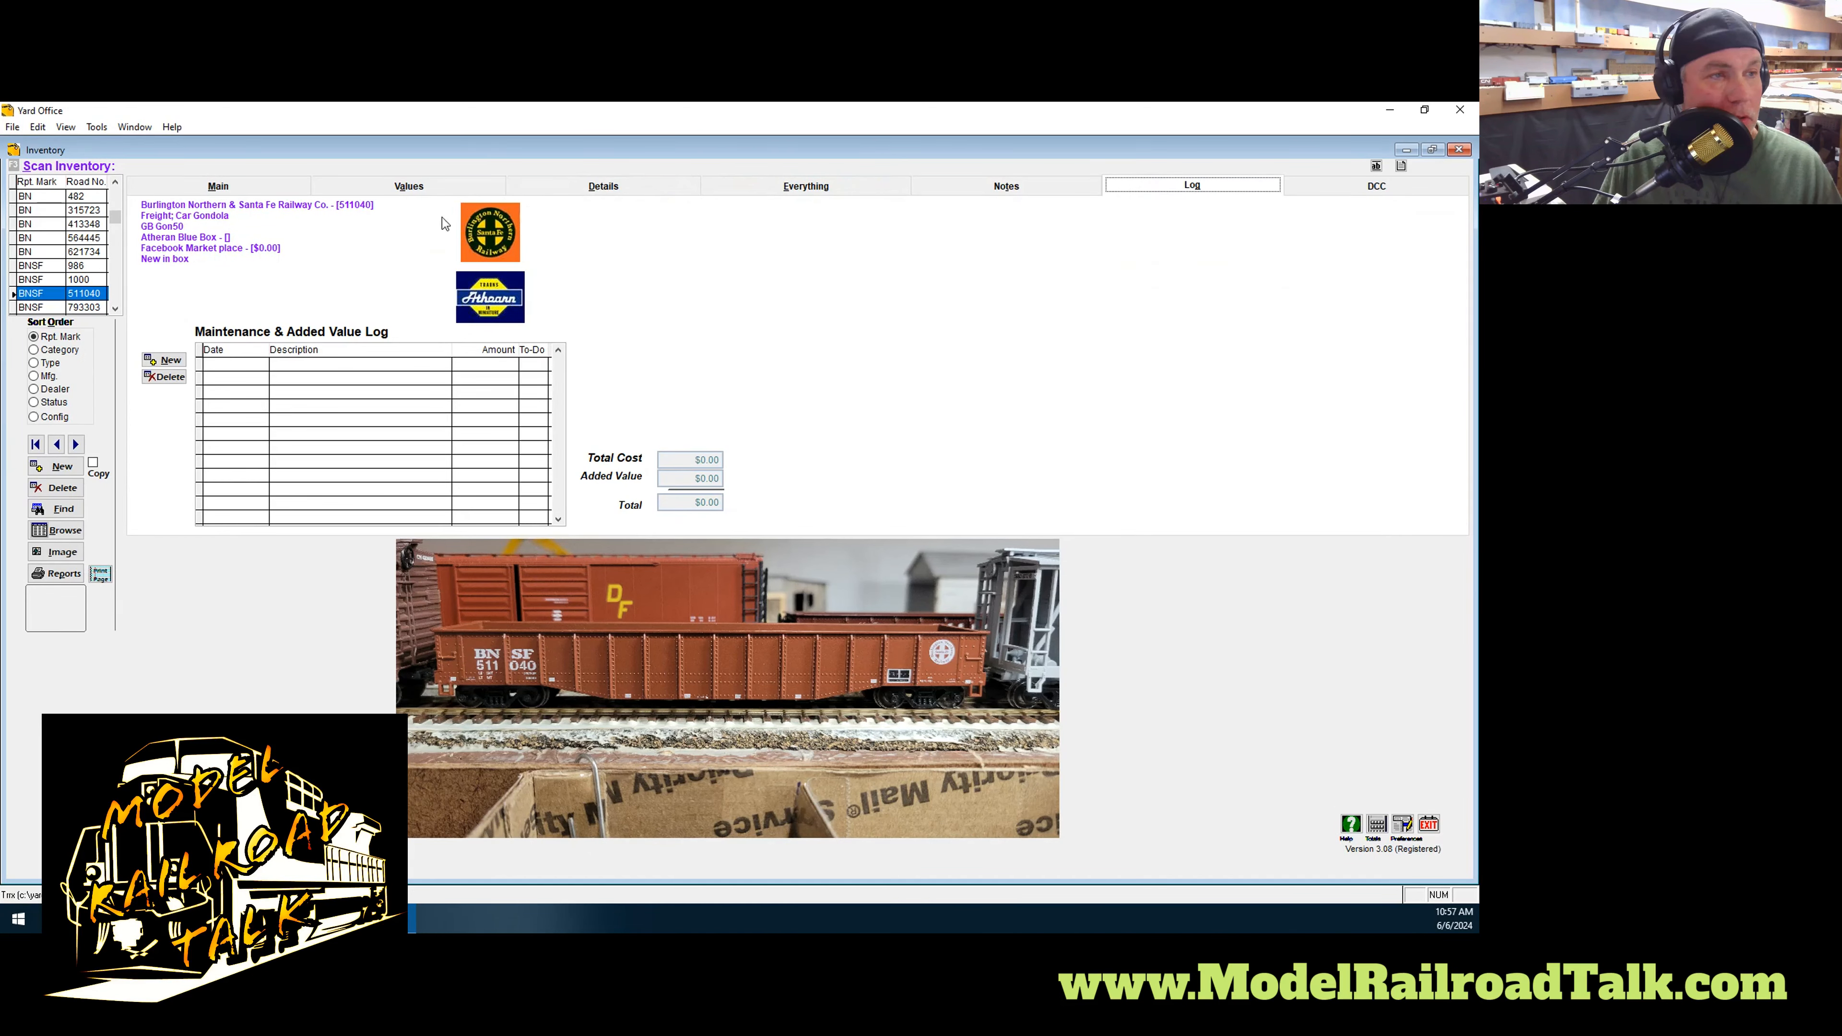
{"action": "left_click", "coordinate": [242, 190]}
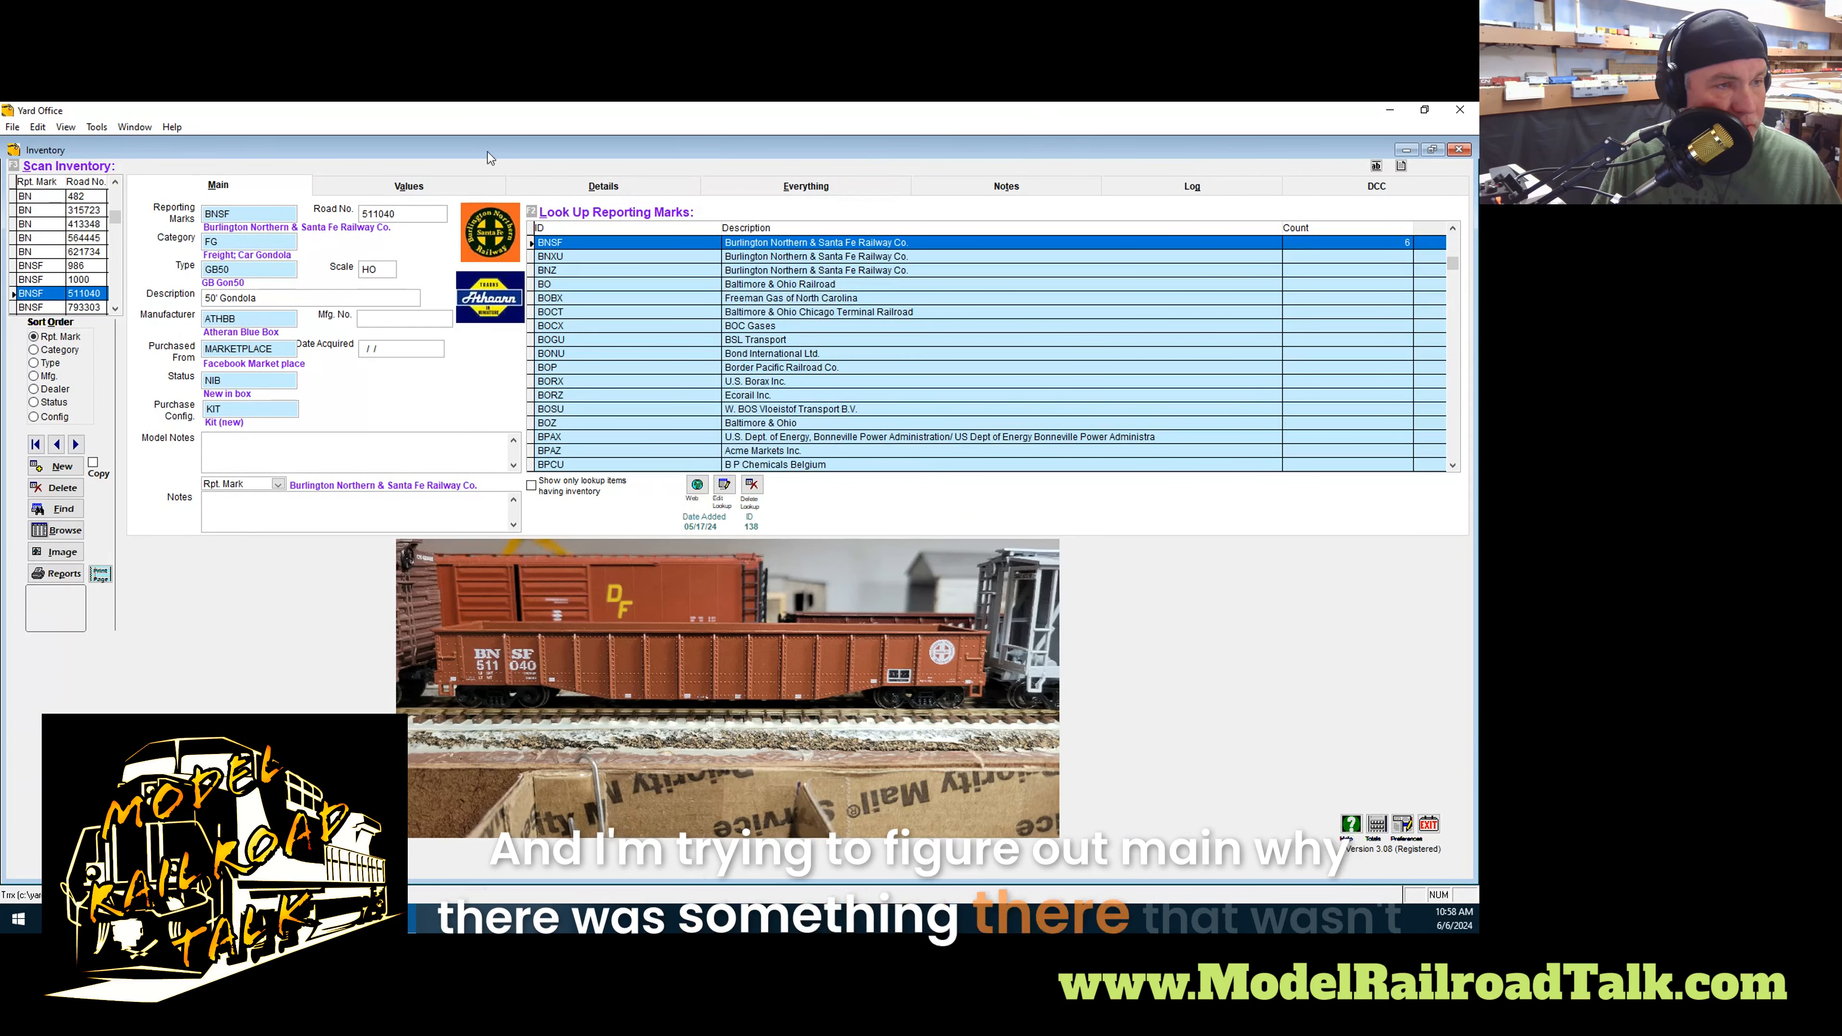
Add the model note "Intermountain 33" Wheelsets" to the BNSF 511040 gondola record
{"action": "left_click", "coordinate": [1006, 186]}
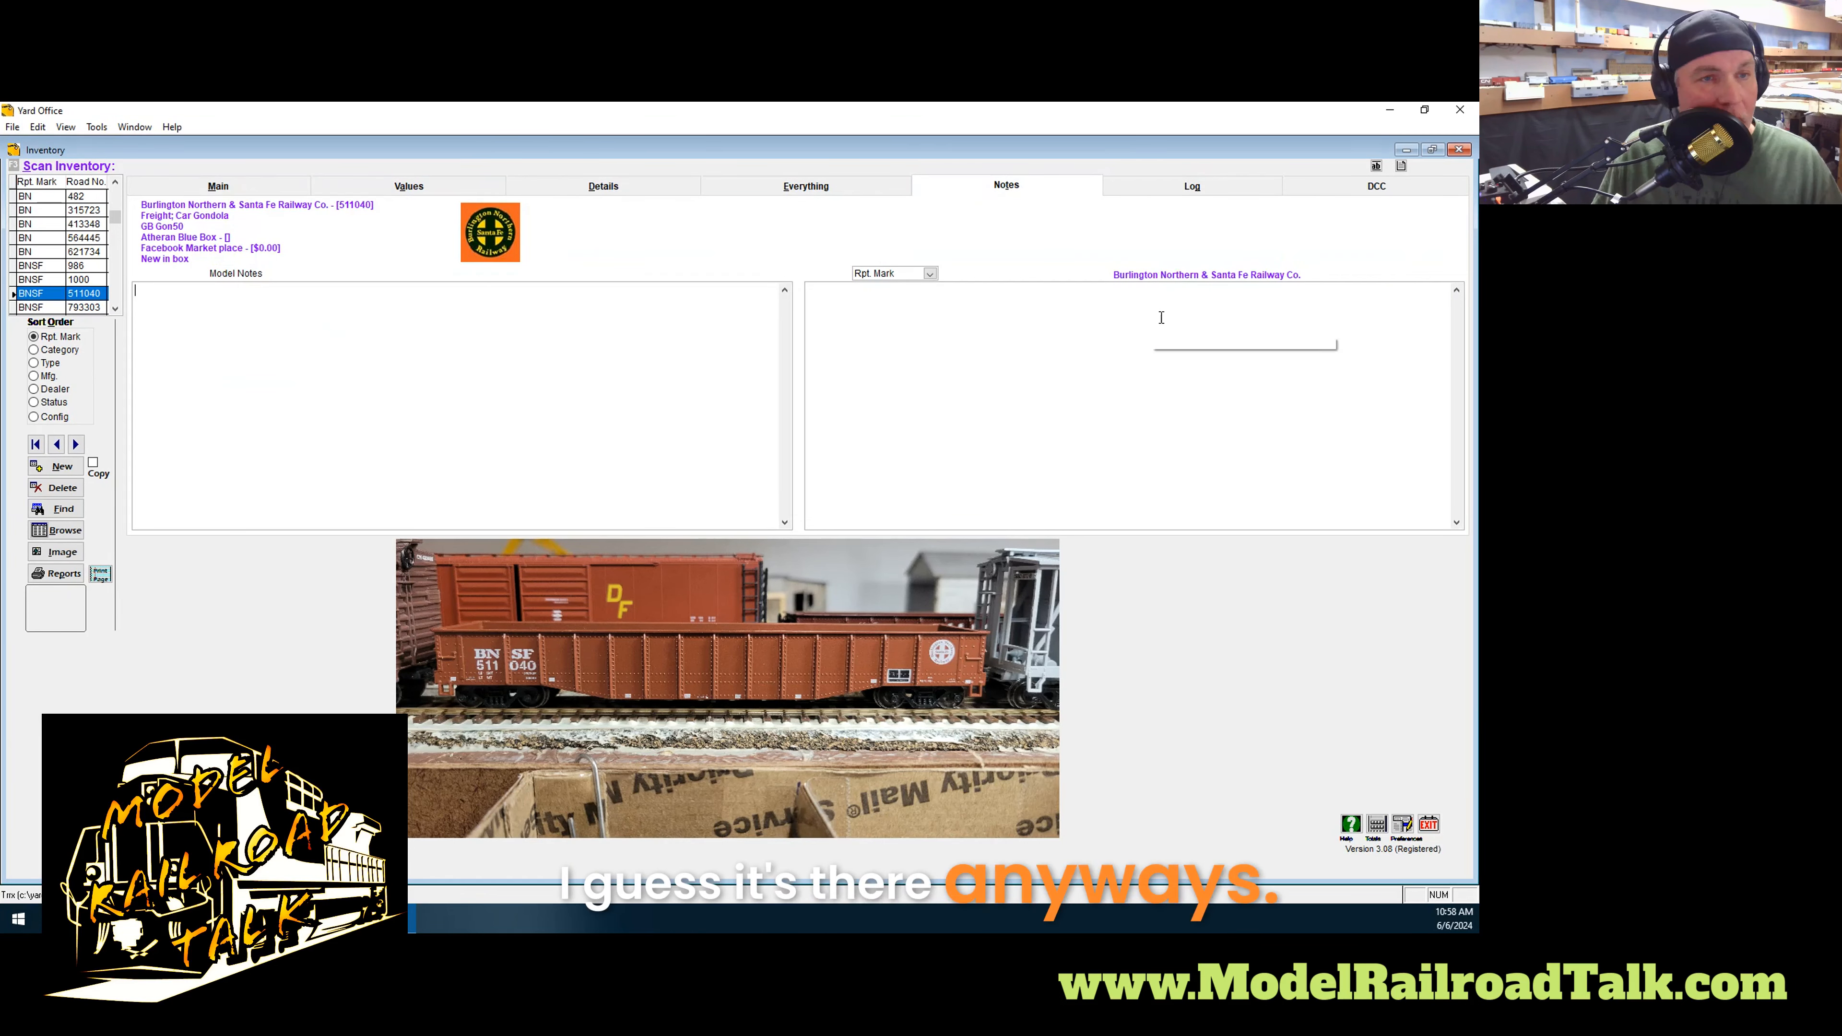
{"action": "left_click", "coordinate": [503, 384]}
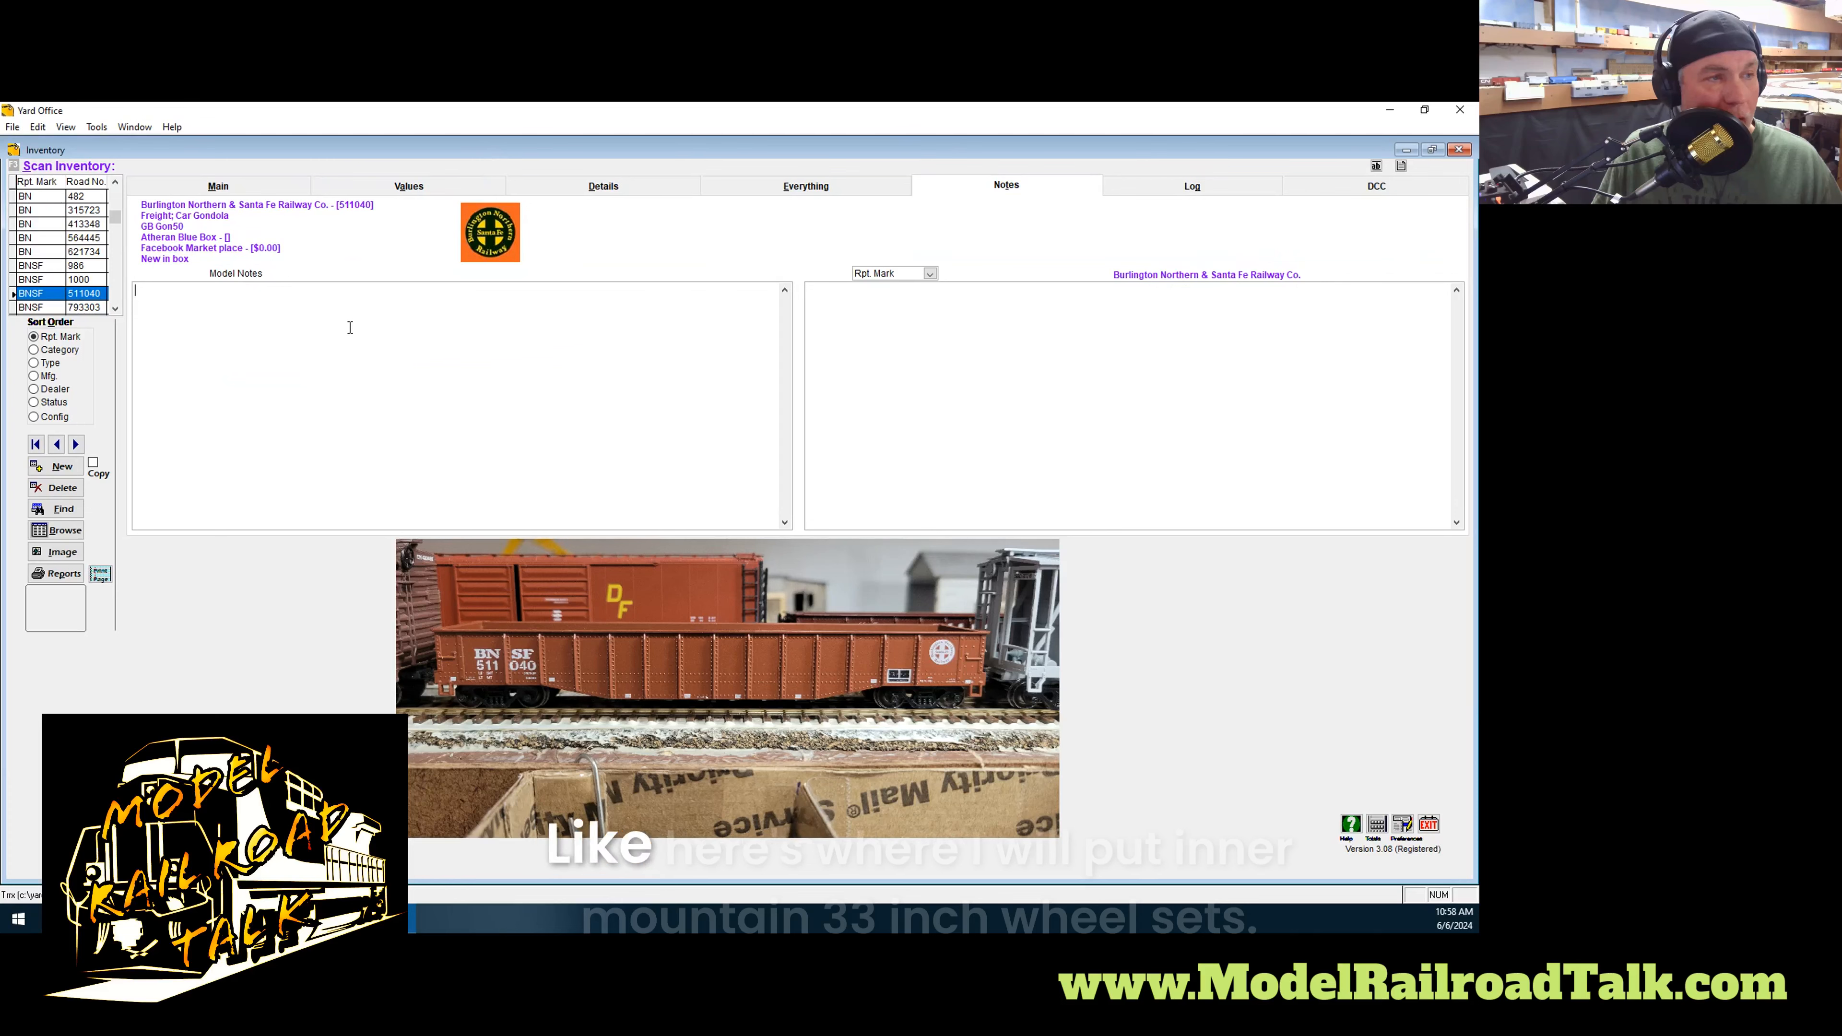
{"action": "type", "text": "In"}
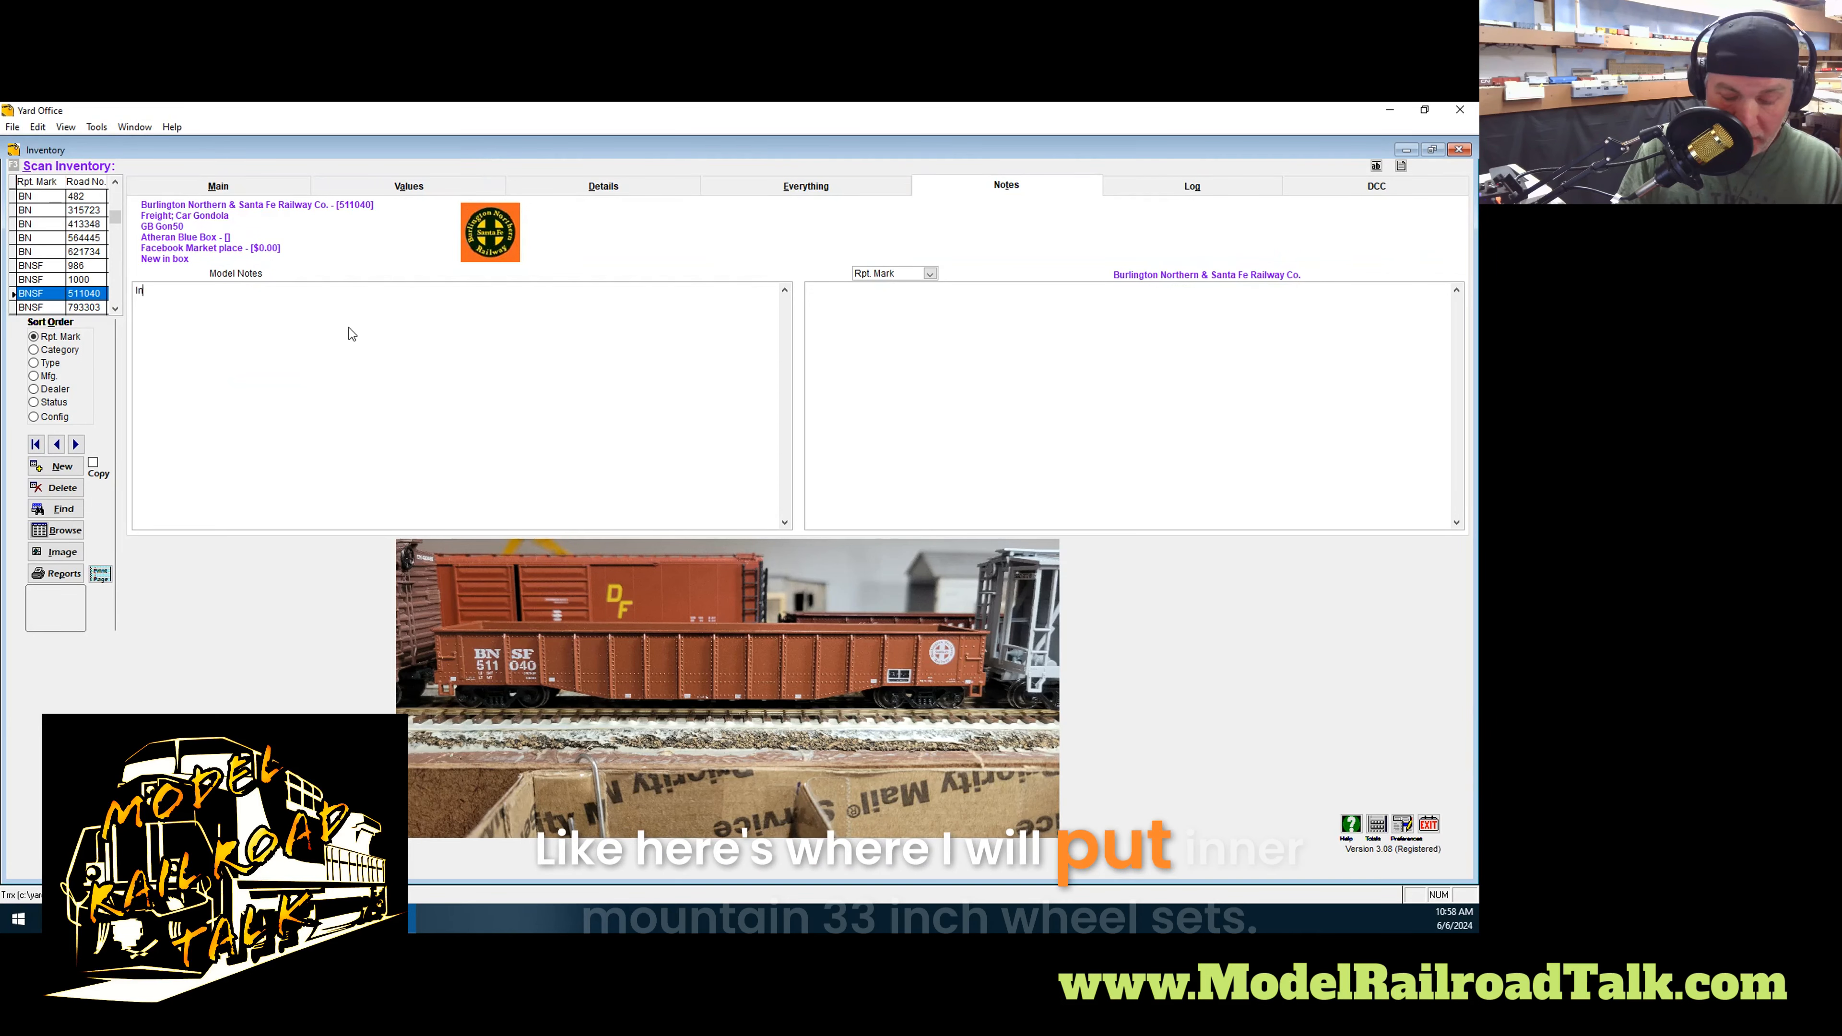
{"action": "type", "text": "termountain 33"}
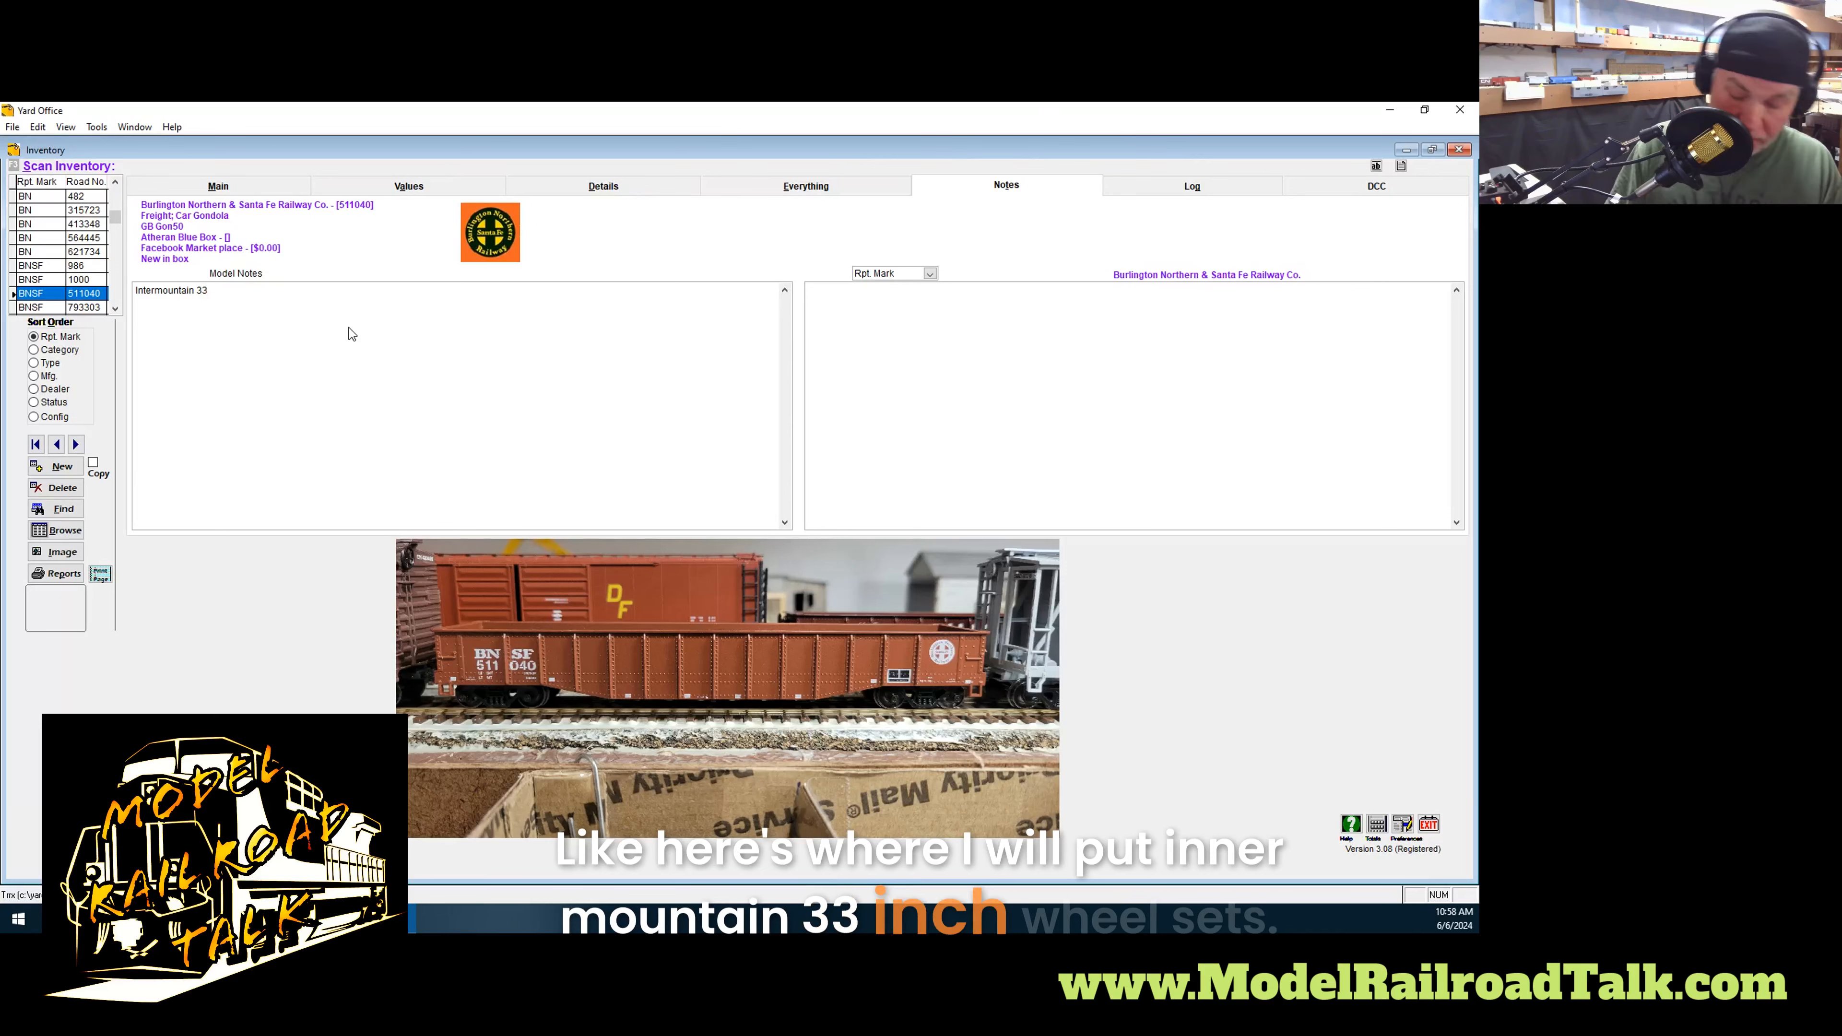
{"action": "type", "text": "\" Wheelsets"}
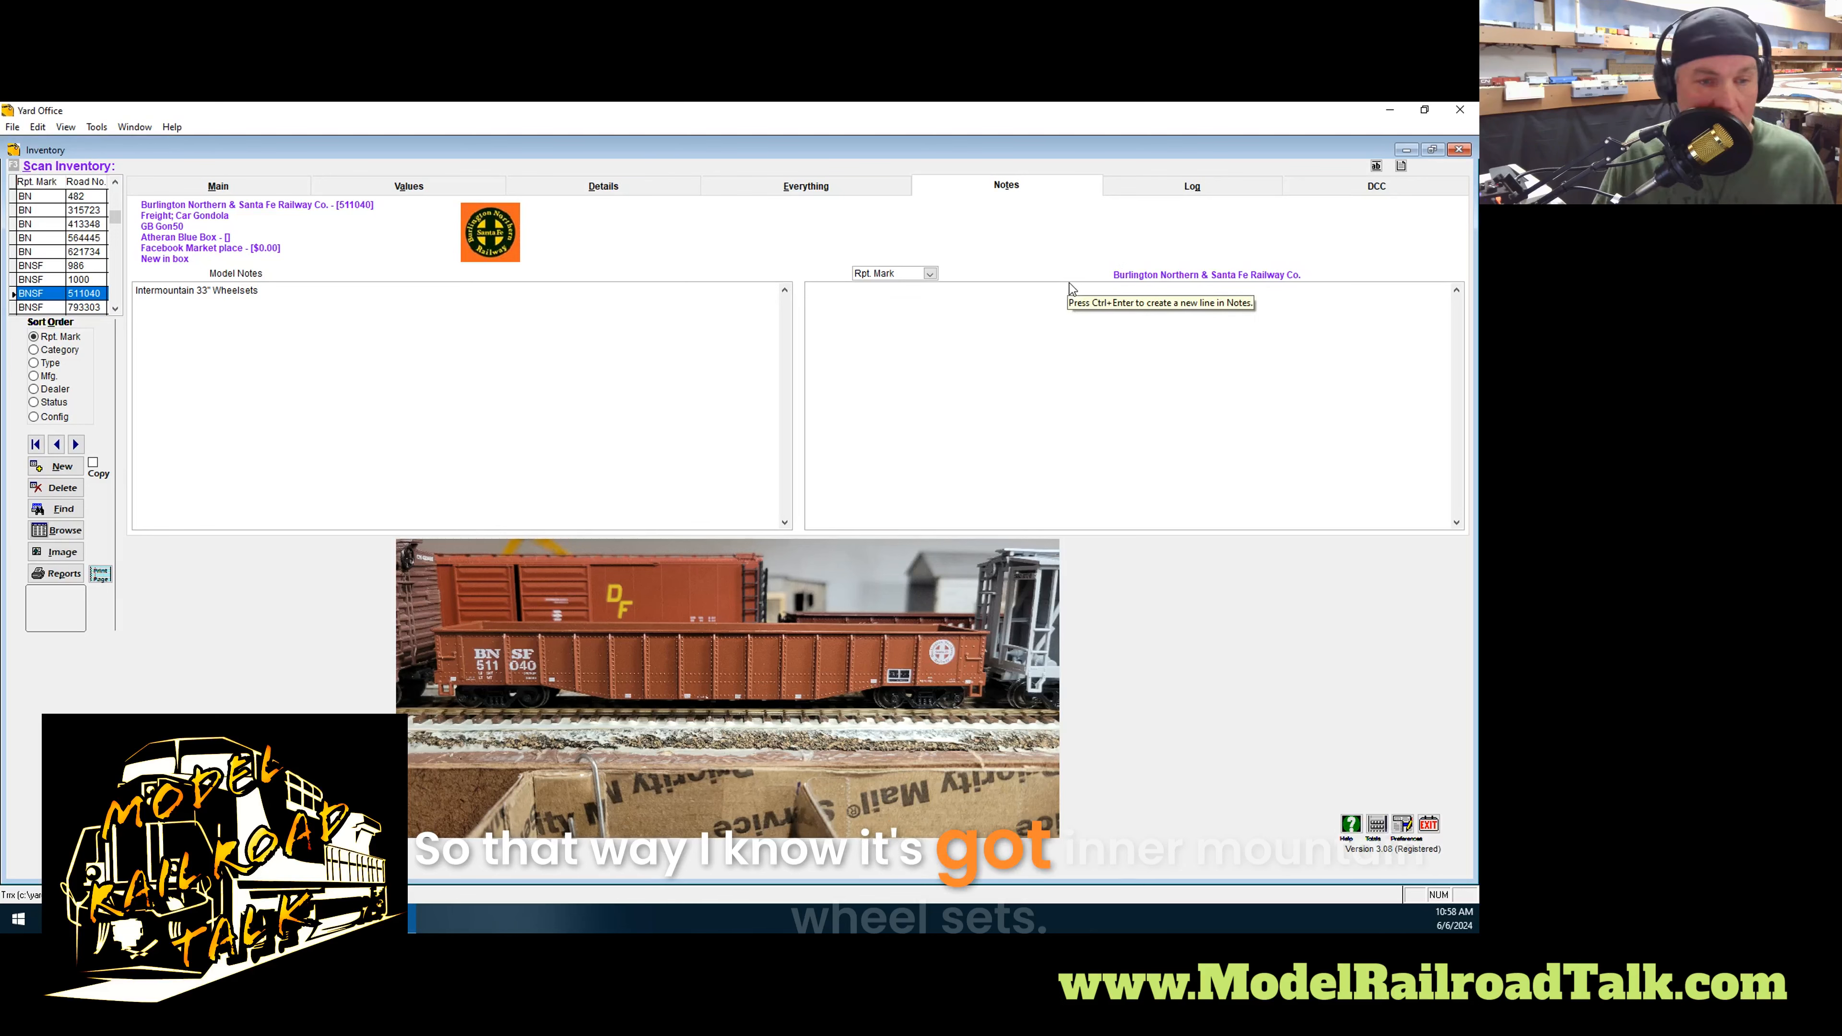
View the gondola's maintenance log, DCC page and image management options
{"action": "left_click", "coordinate": [1190, 188]}
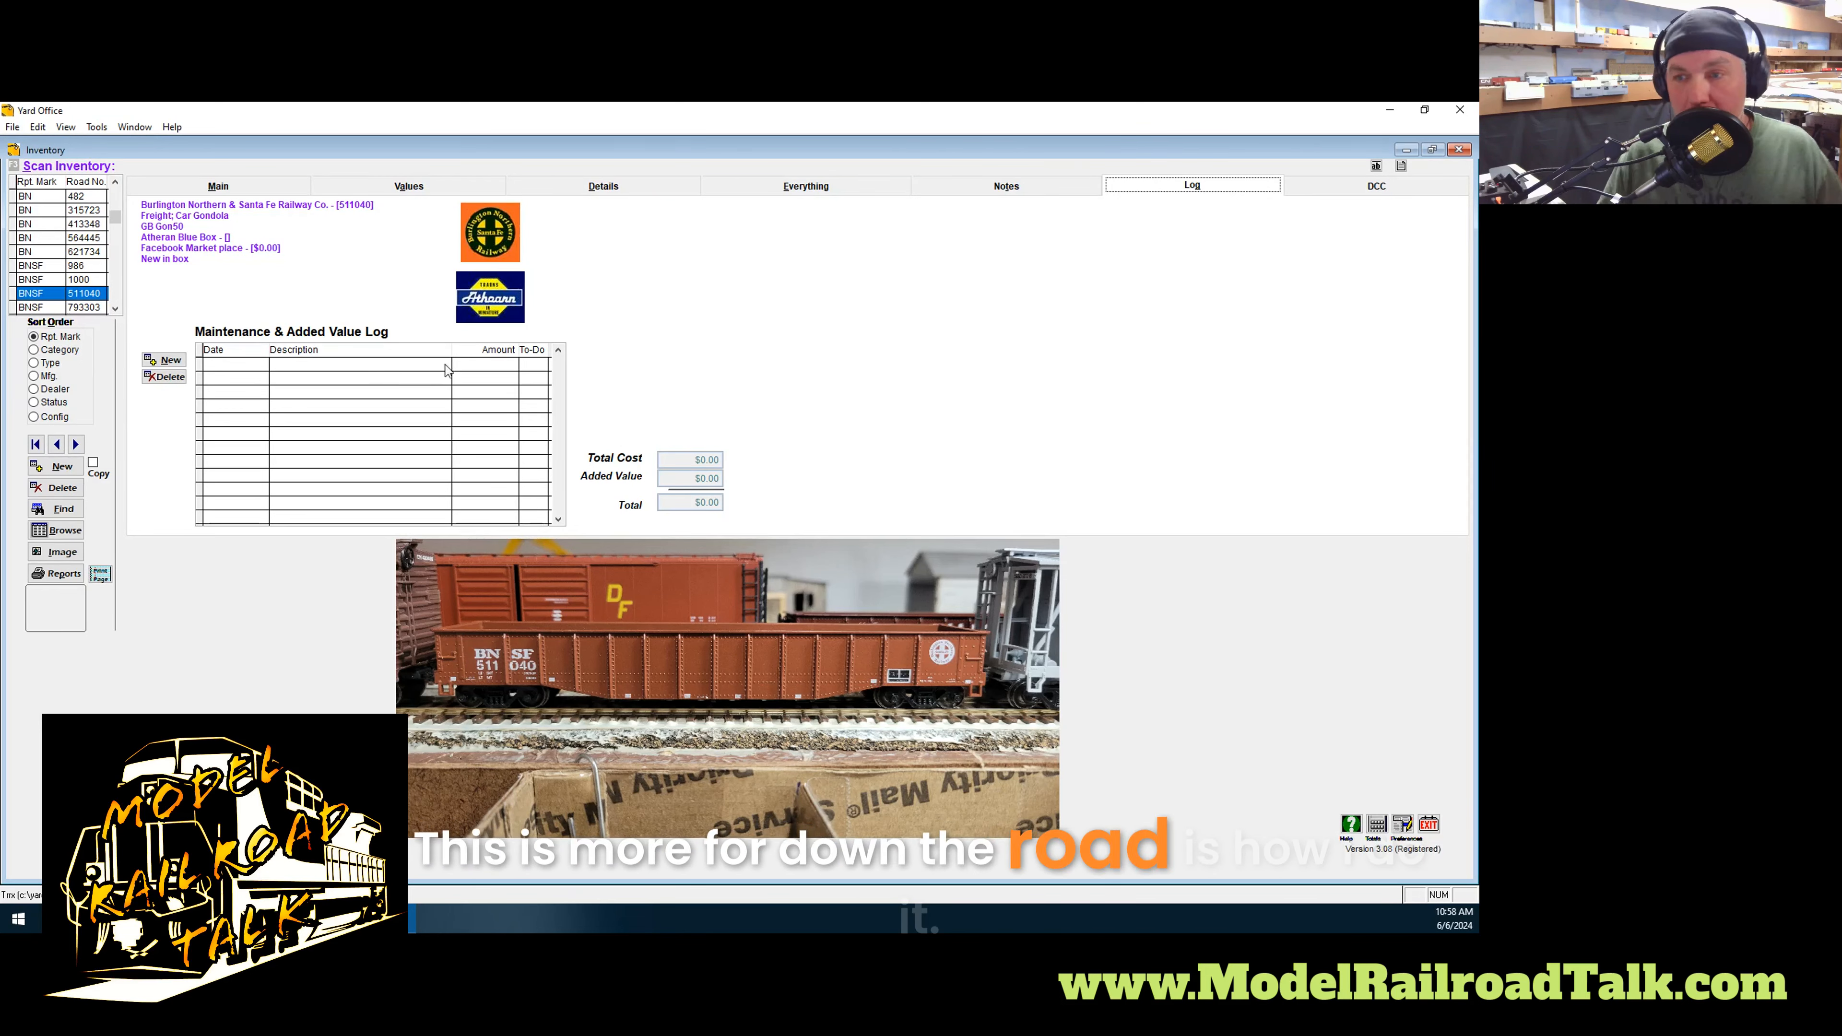
{"action": "left_click", "coordinate": [1335, 190]}
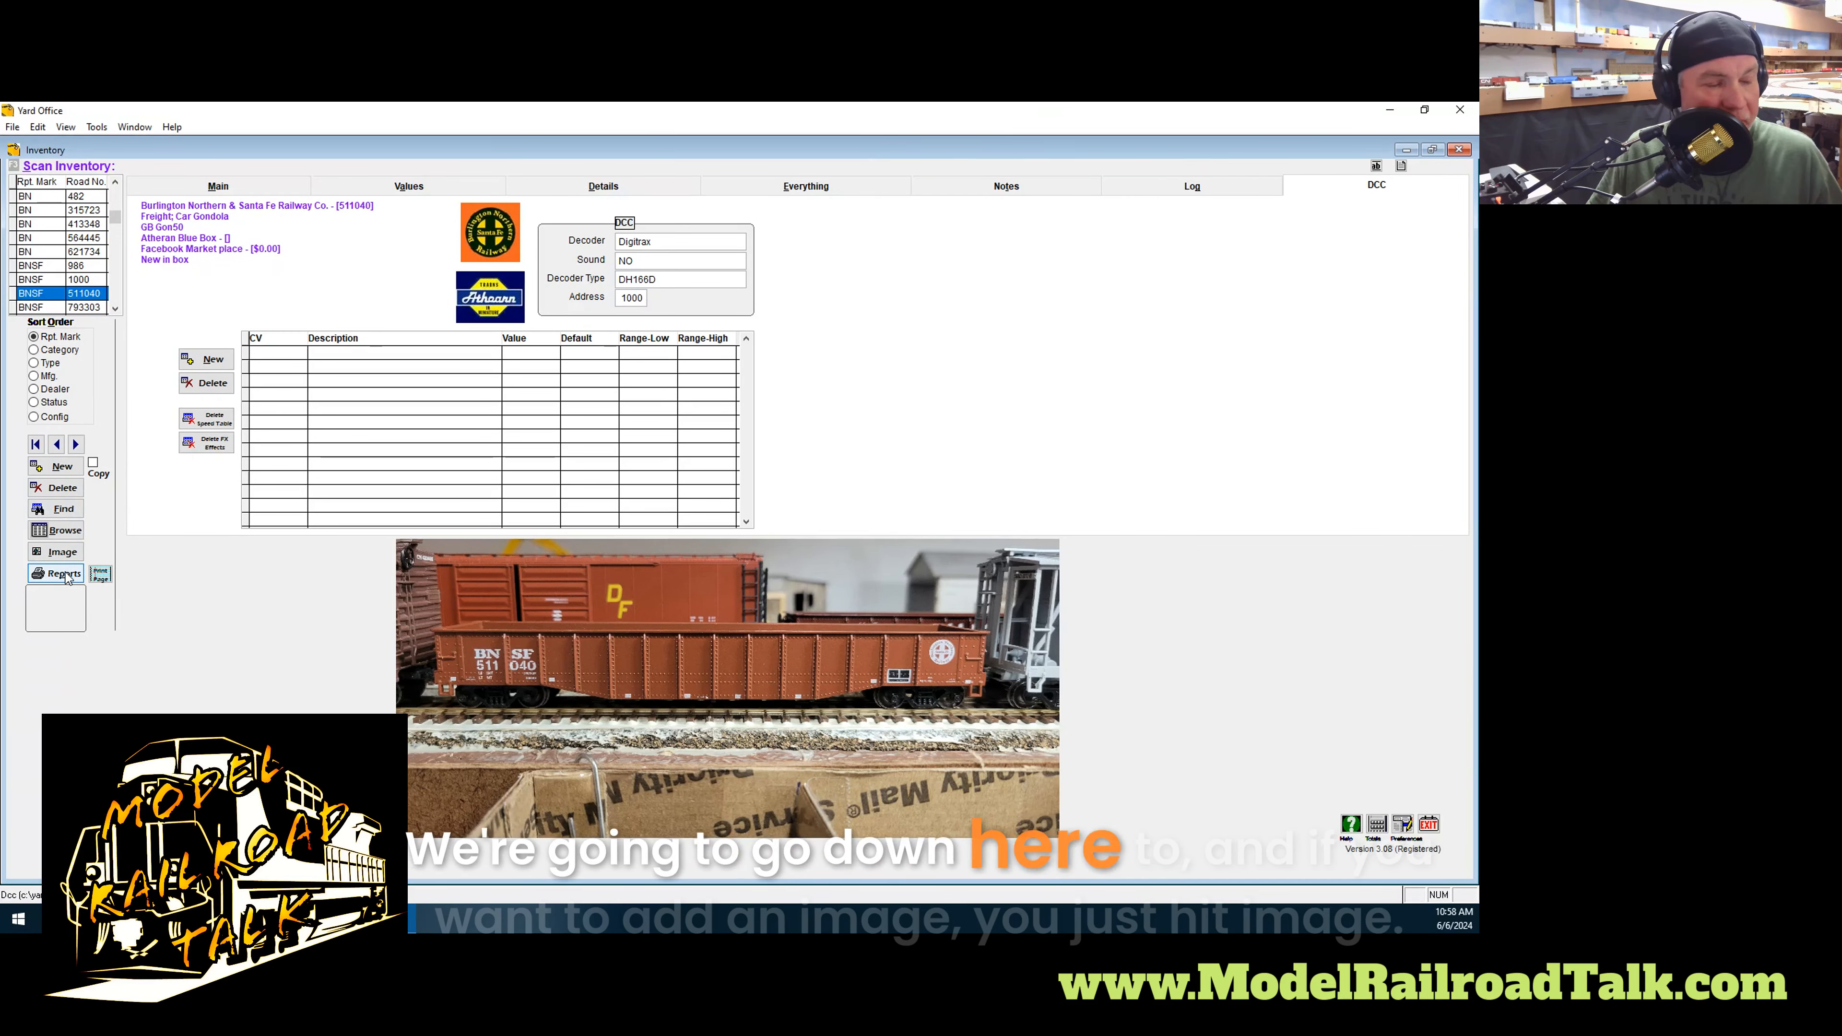
{"action": "left_click", "coordinate": [60, 553]}
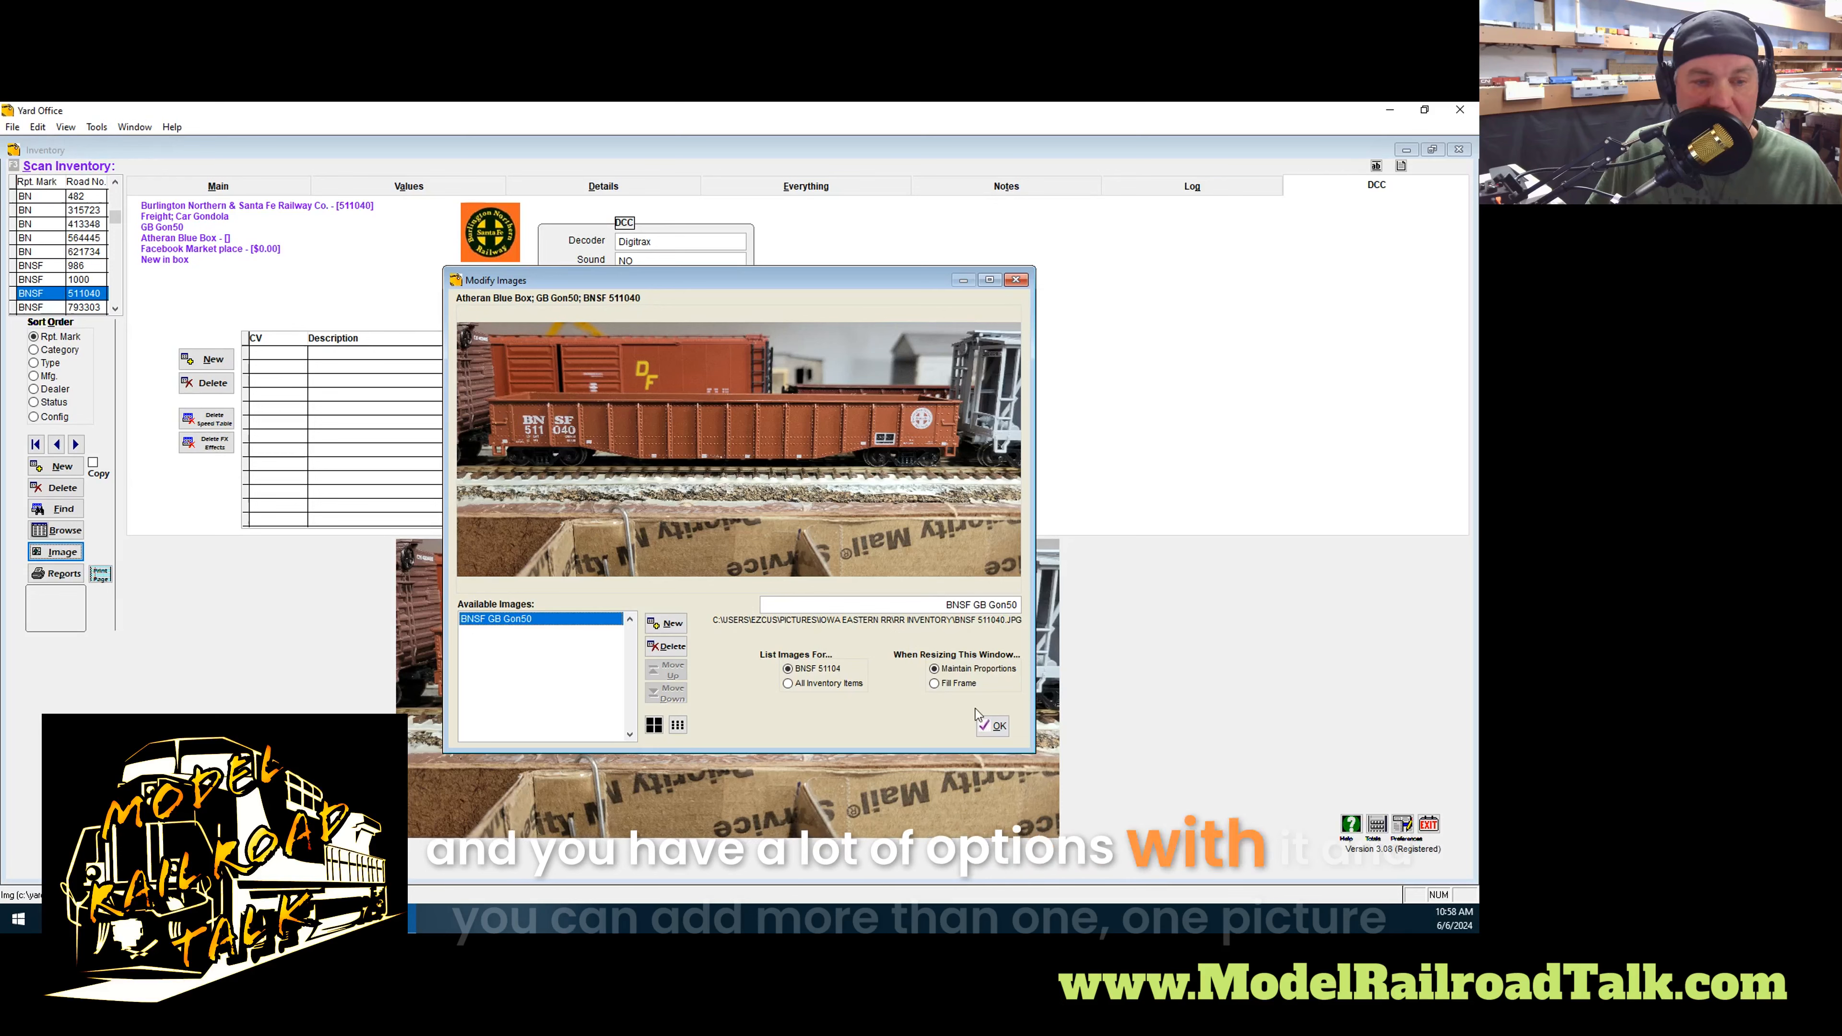
{"action": "left_click", "coordinate": [1015, 282]}
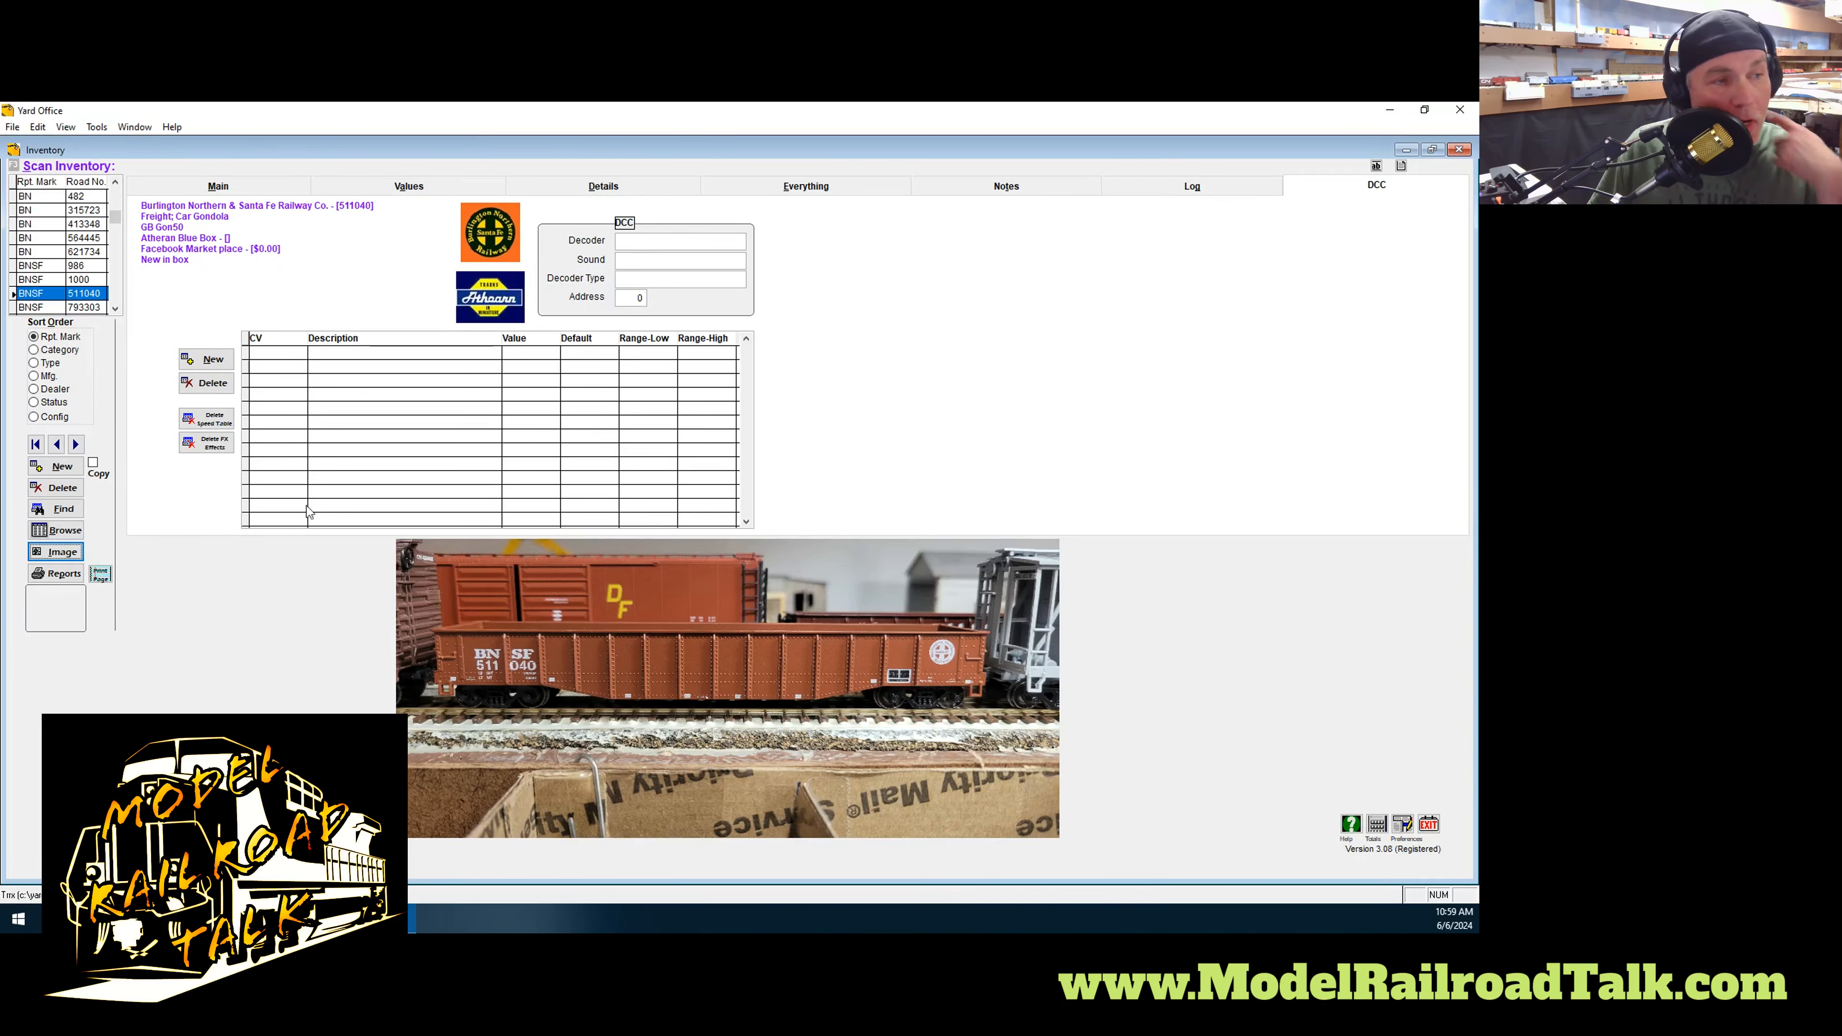
Browse the full train inventory table, and look at the criteria available for finding inventory items
{"action": "left_click", "coordinate": [55, 529]}
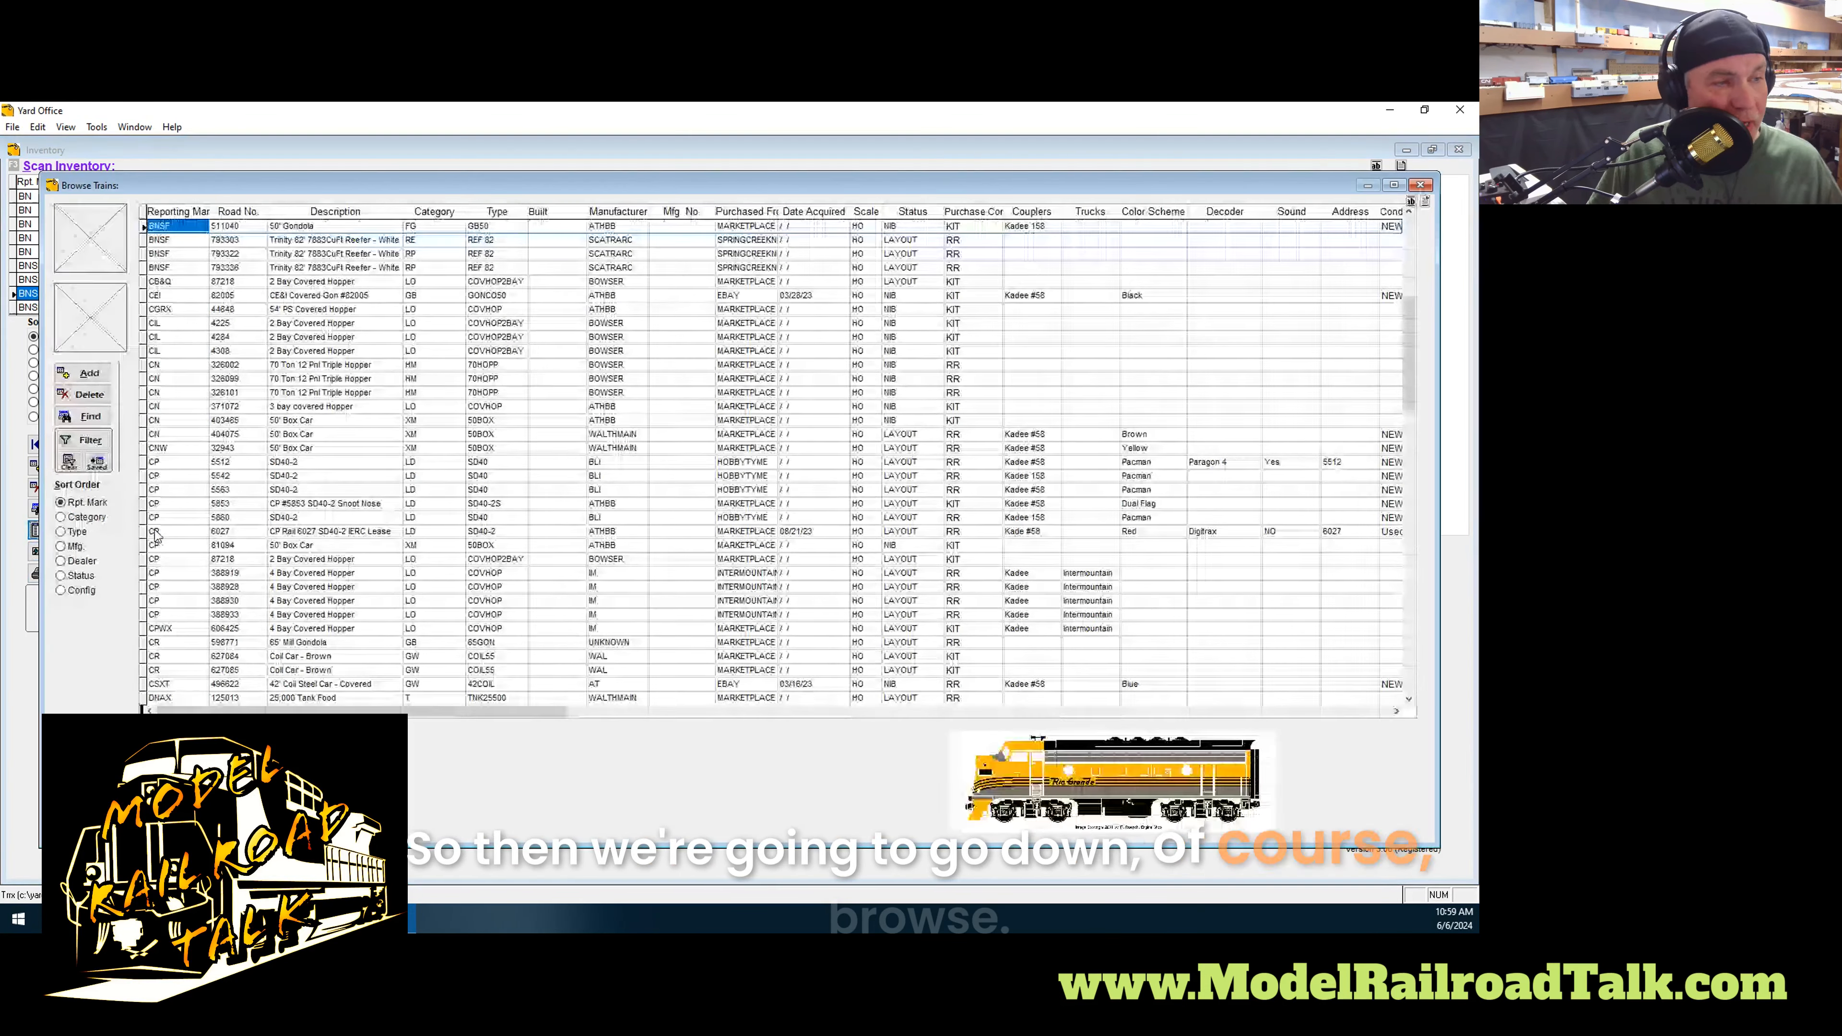
{"action": "scroll", "coordinate": [648, 502], "scroll_direction": "down", "scroll_amount": 15}
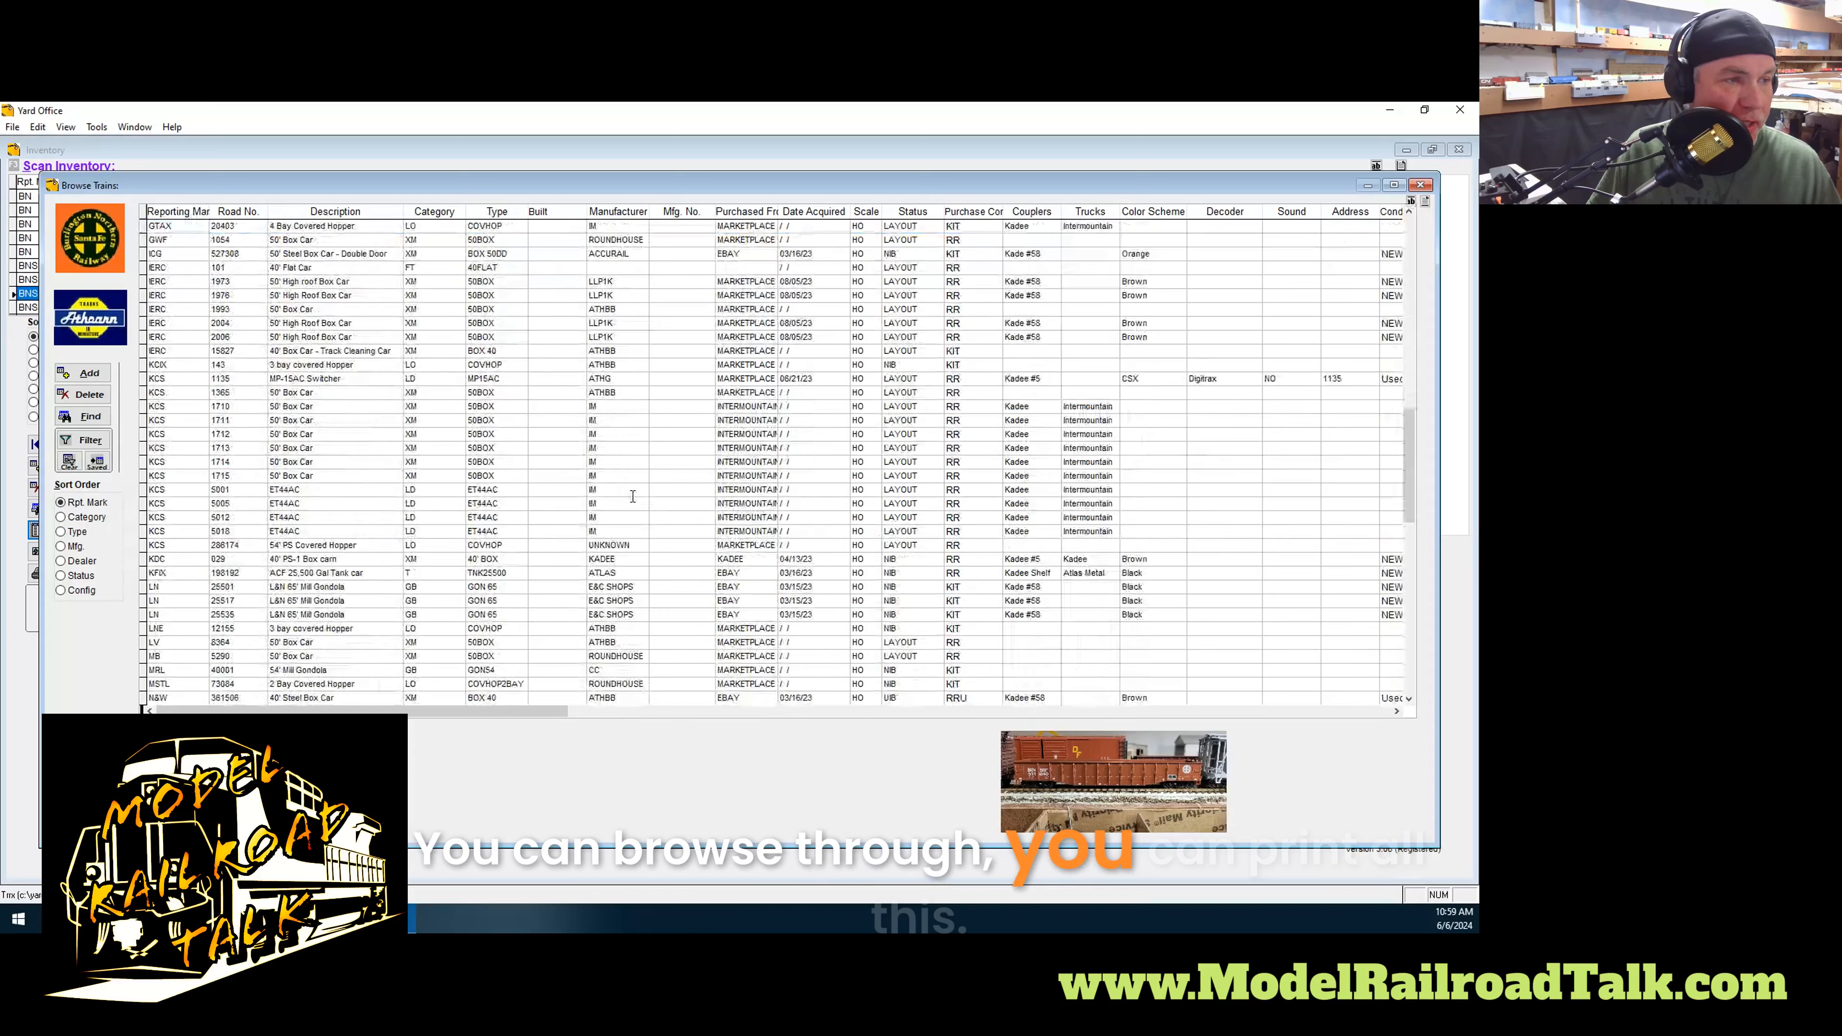
{"action": "scroll", "coordinate": [970, 384], "scroll_direction": "up", "scroll_amount": 20}
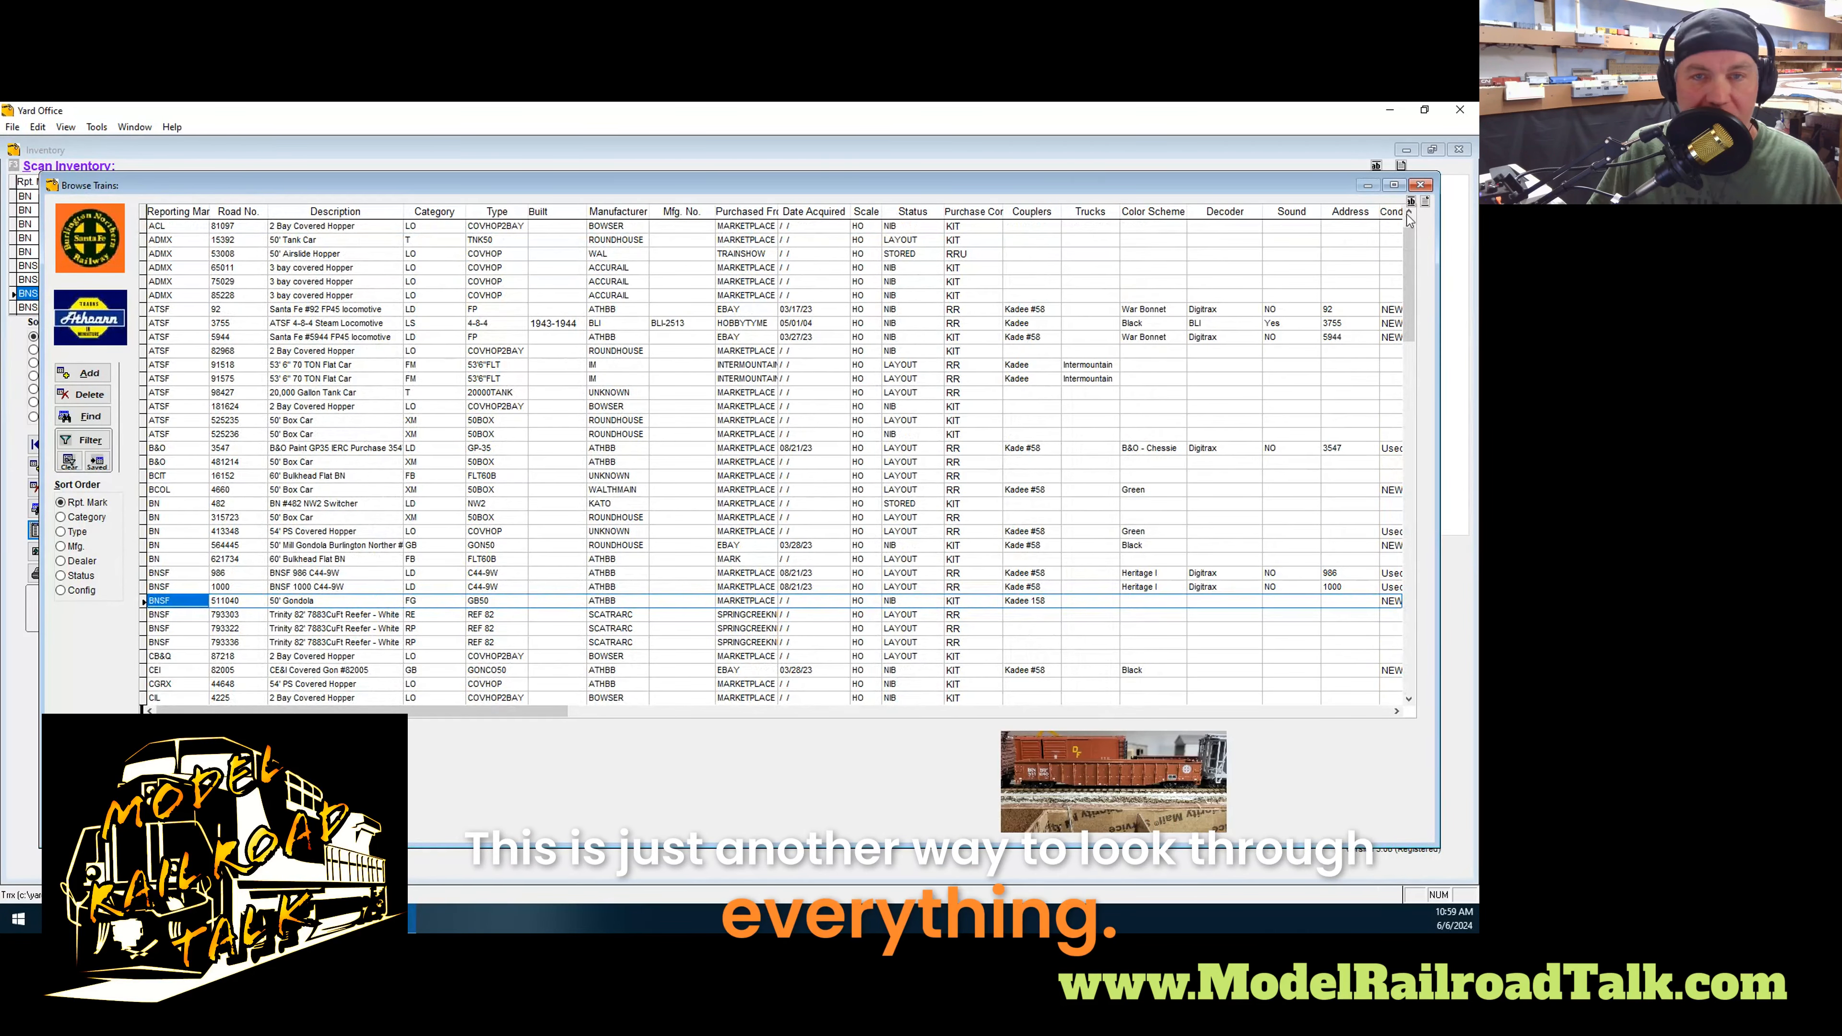
{"action": "left_click", "coordinate": [1420, 185]}
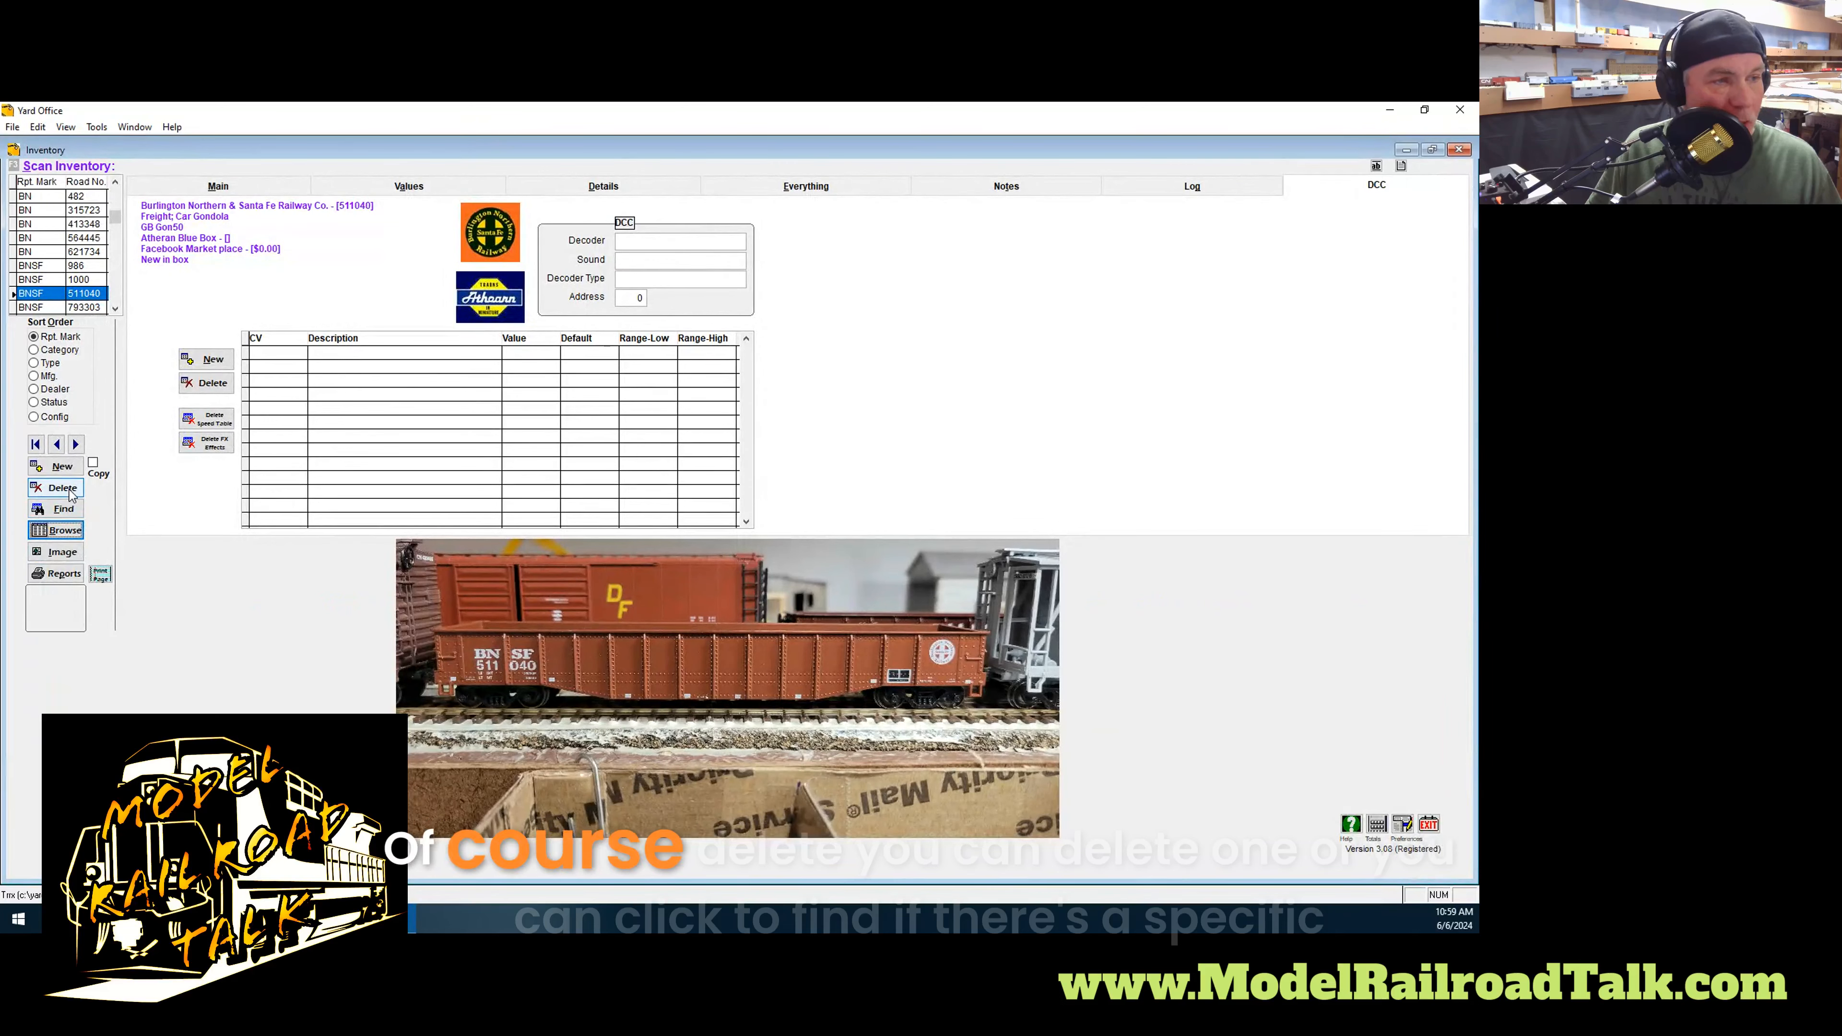
{"action": "left_click", "coordinate": [63, 508]}
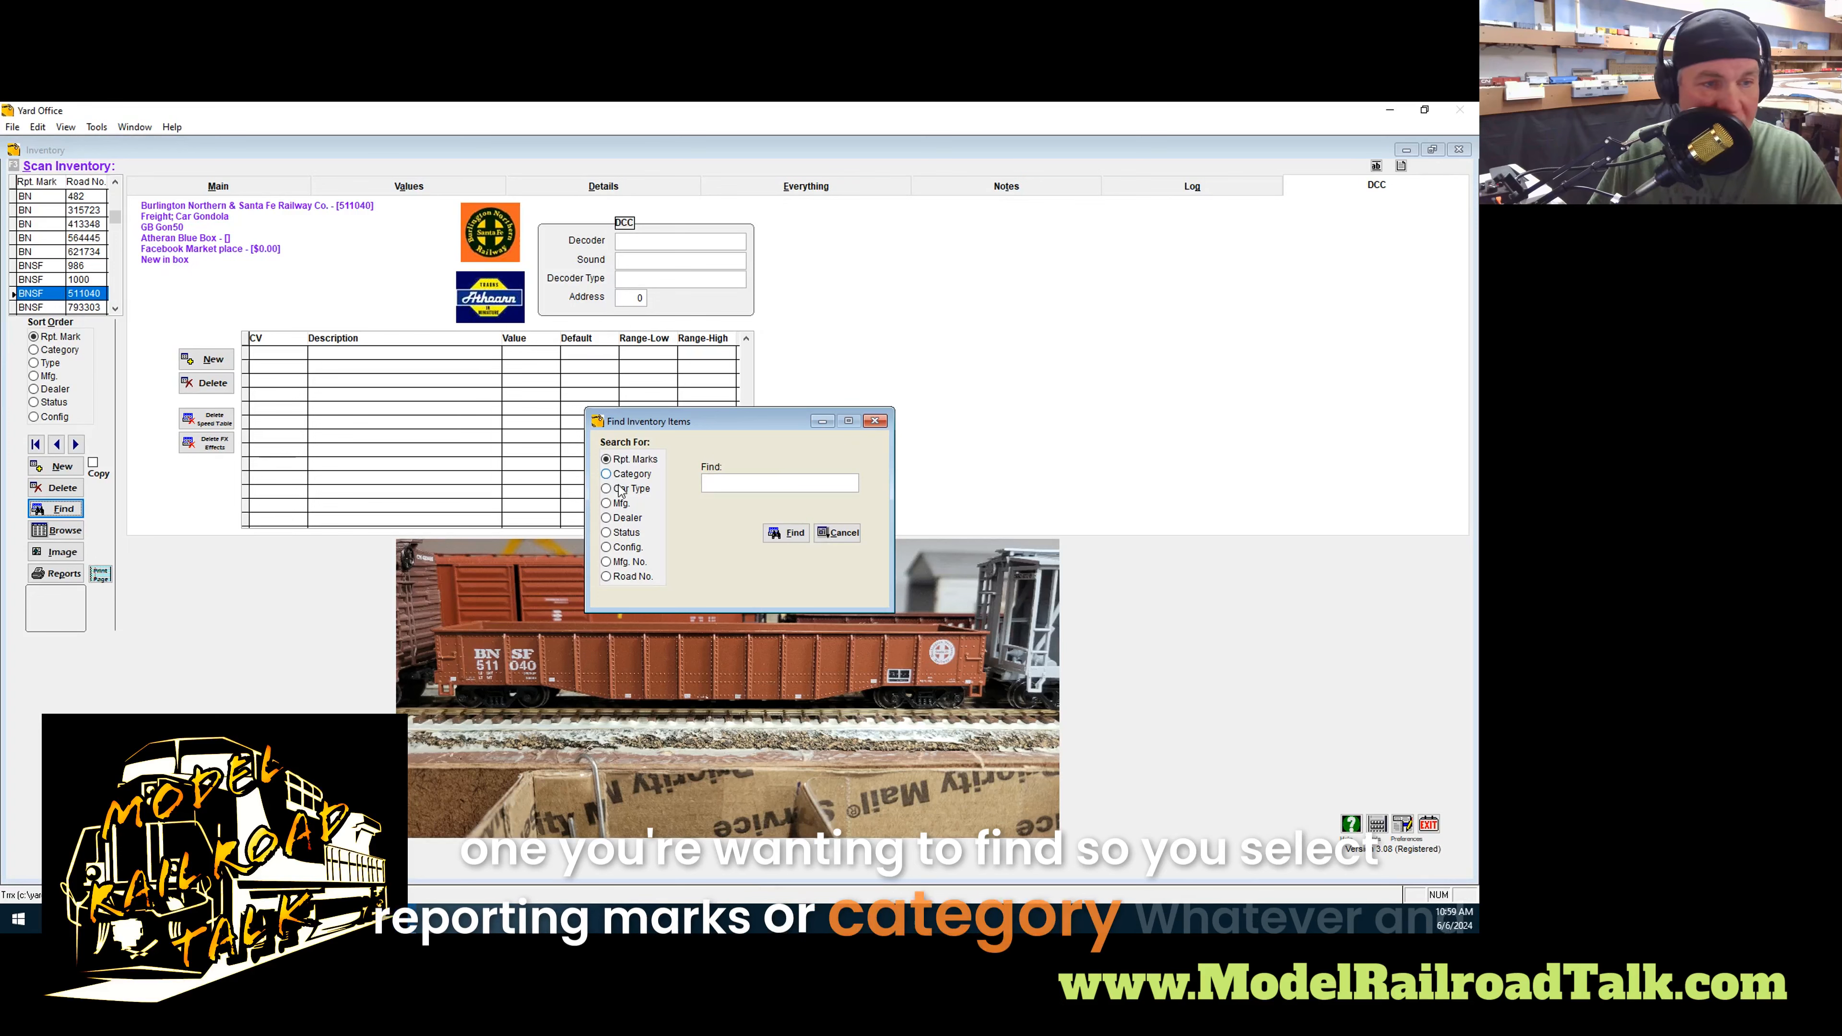
{"action": "left_click", "coordinate": [875, 421]}
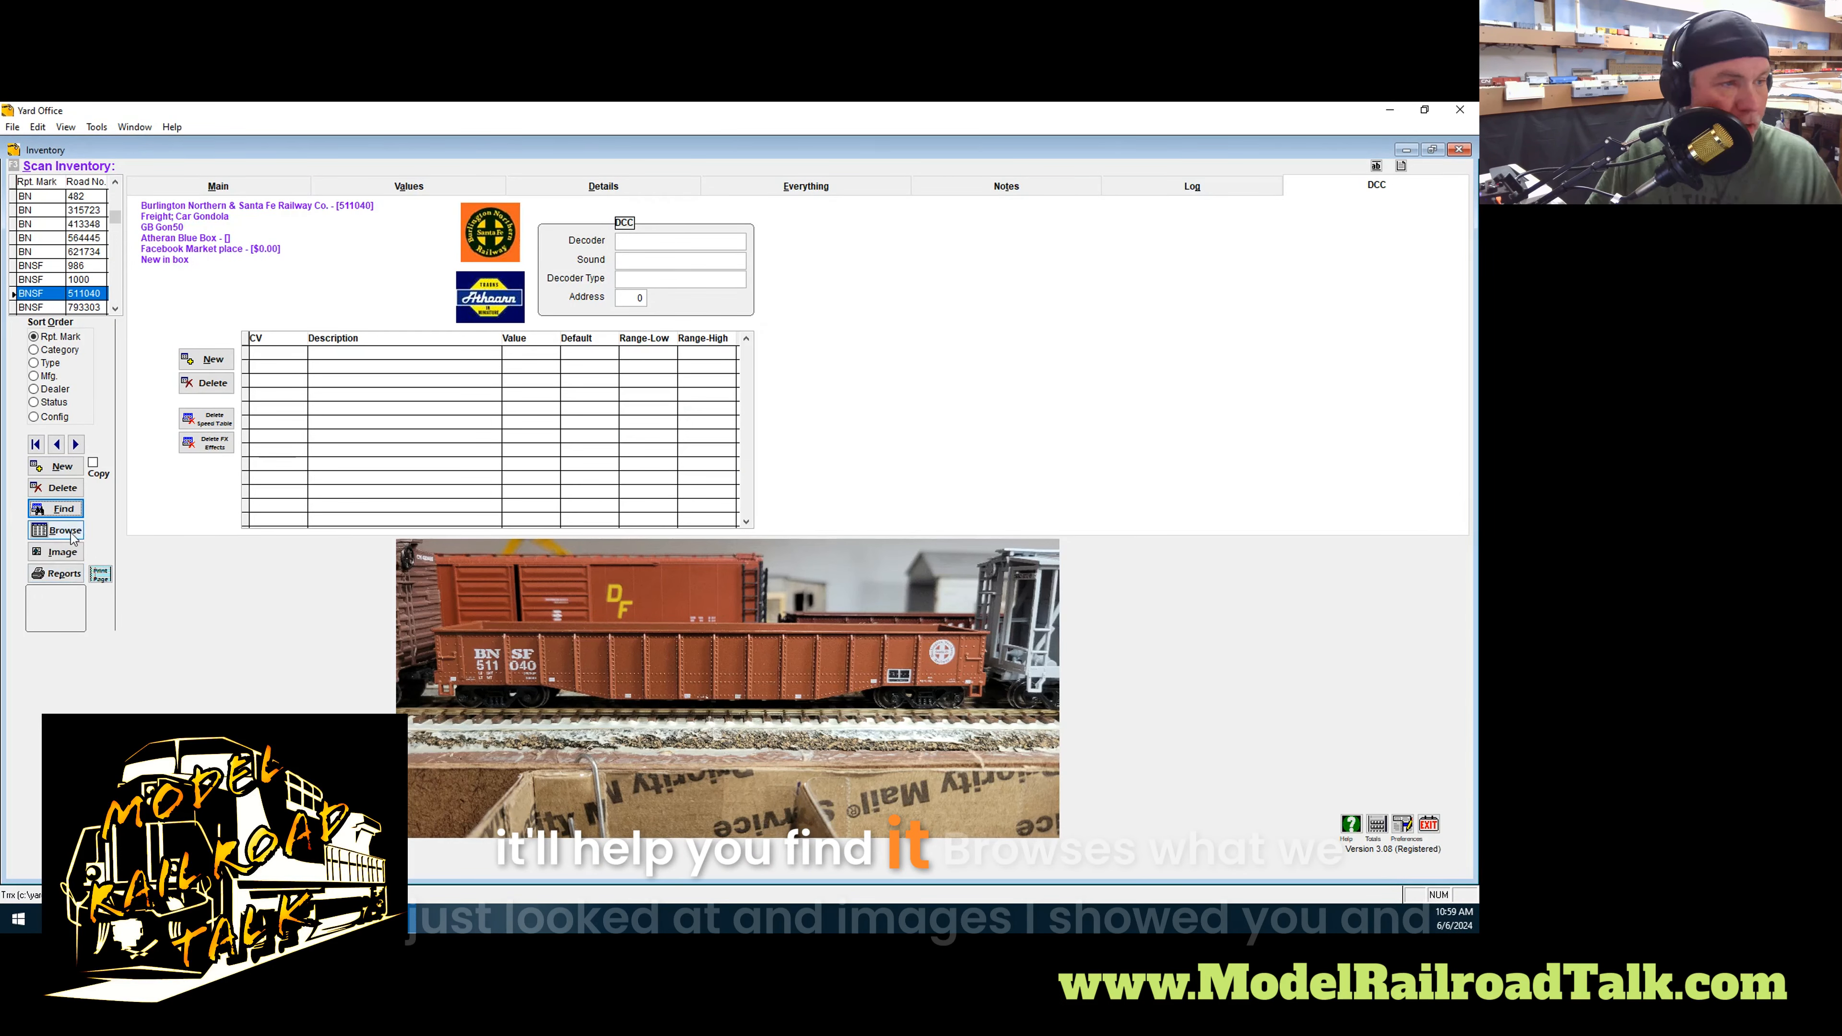
Open the inventory reports and examine the reporting marks filter criteria without applying a filter
{"action": "left_click", "coordinate": [61, 575]}
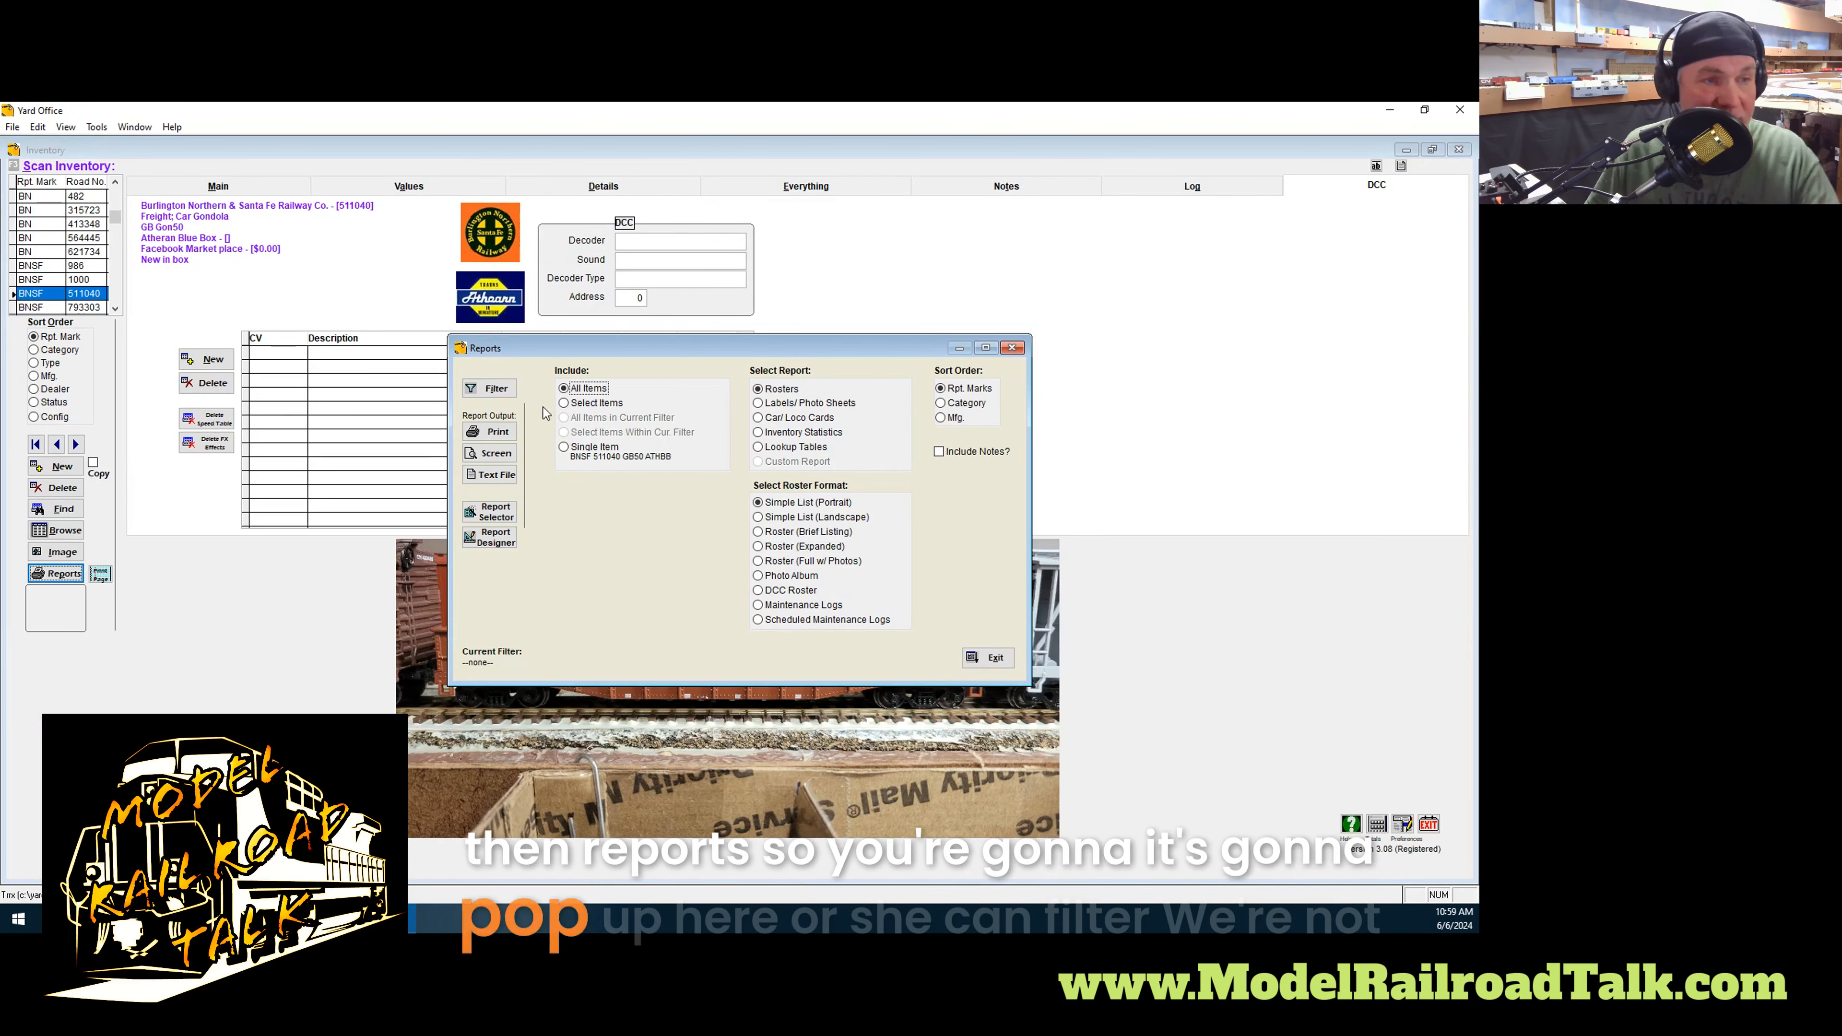
{"action": "left_click", "coordinate": [490, 389]}
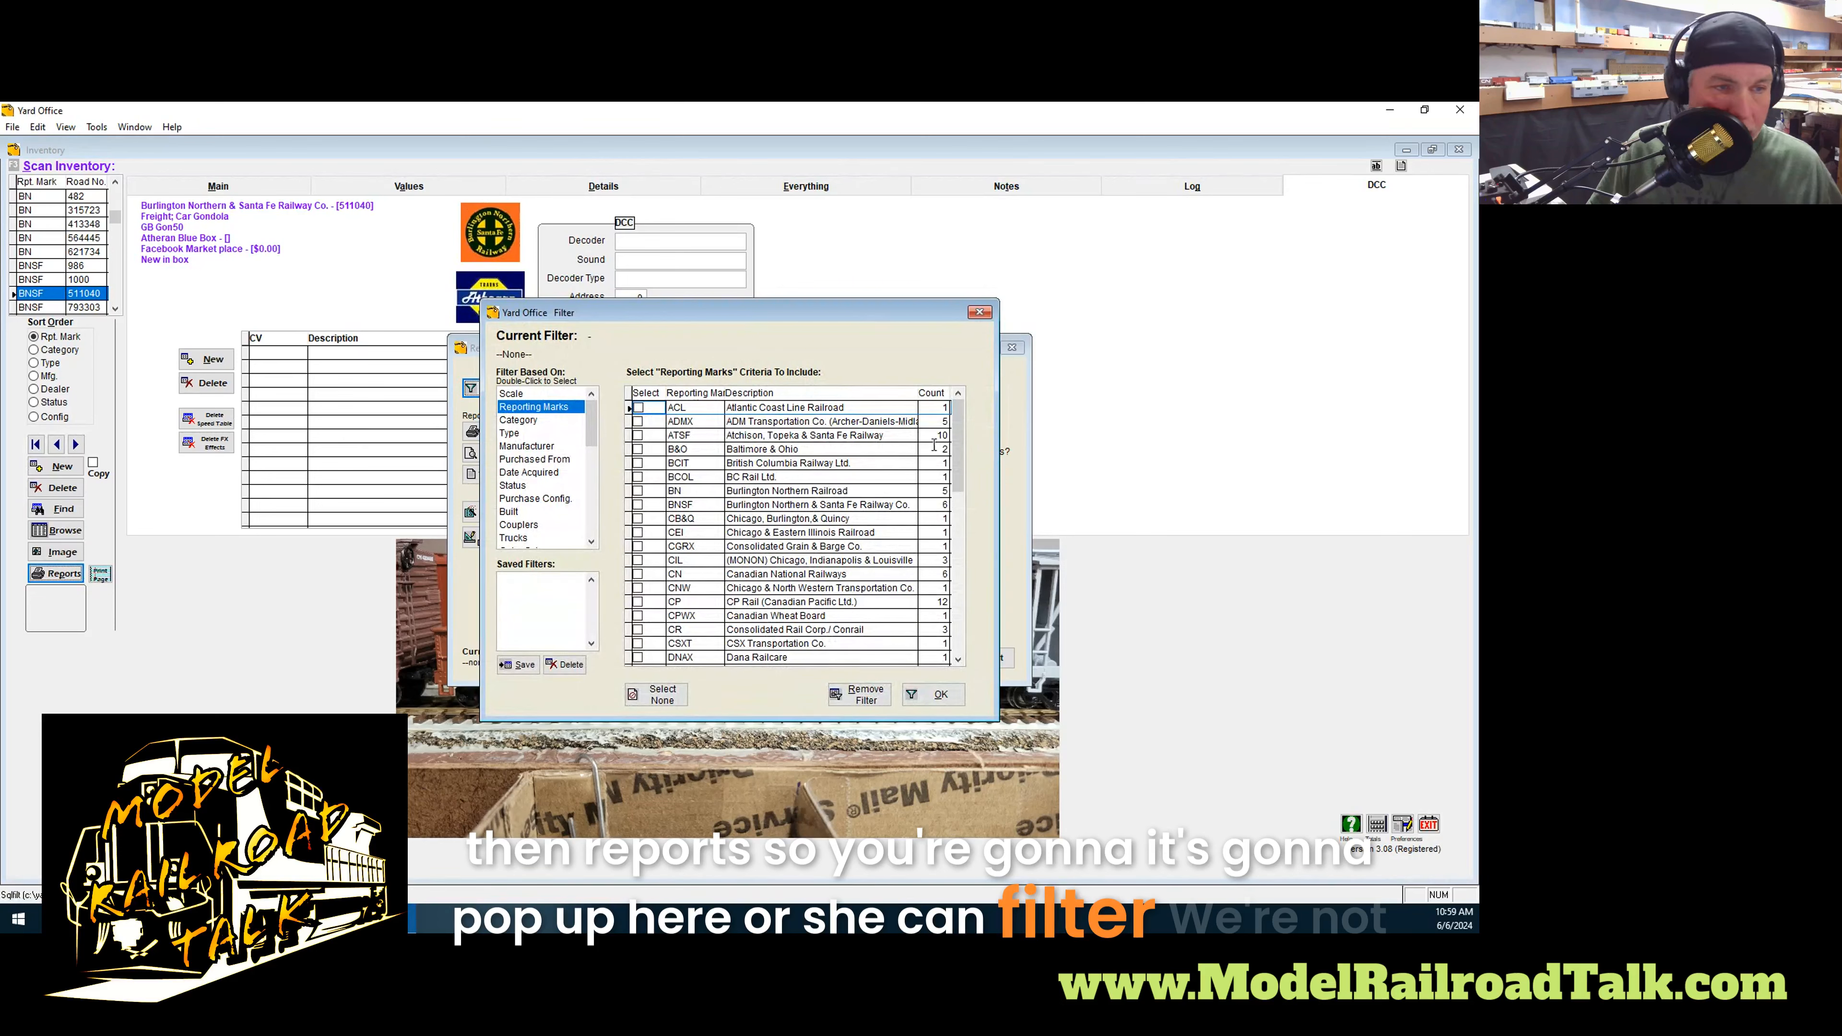
{"action": "left_click", "coordinate": [979, 312]}
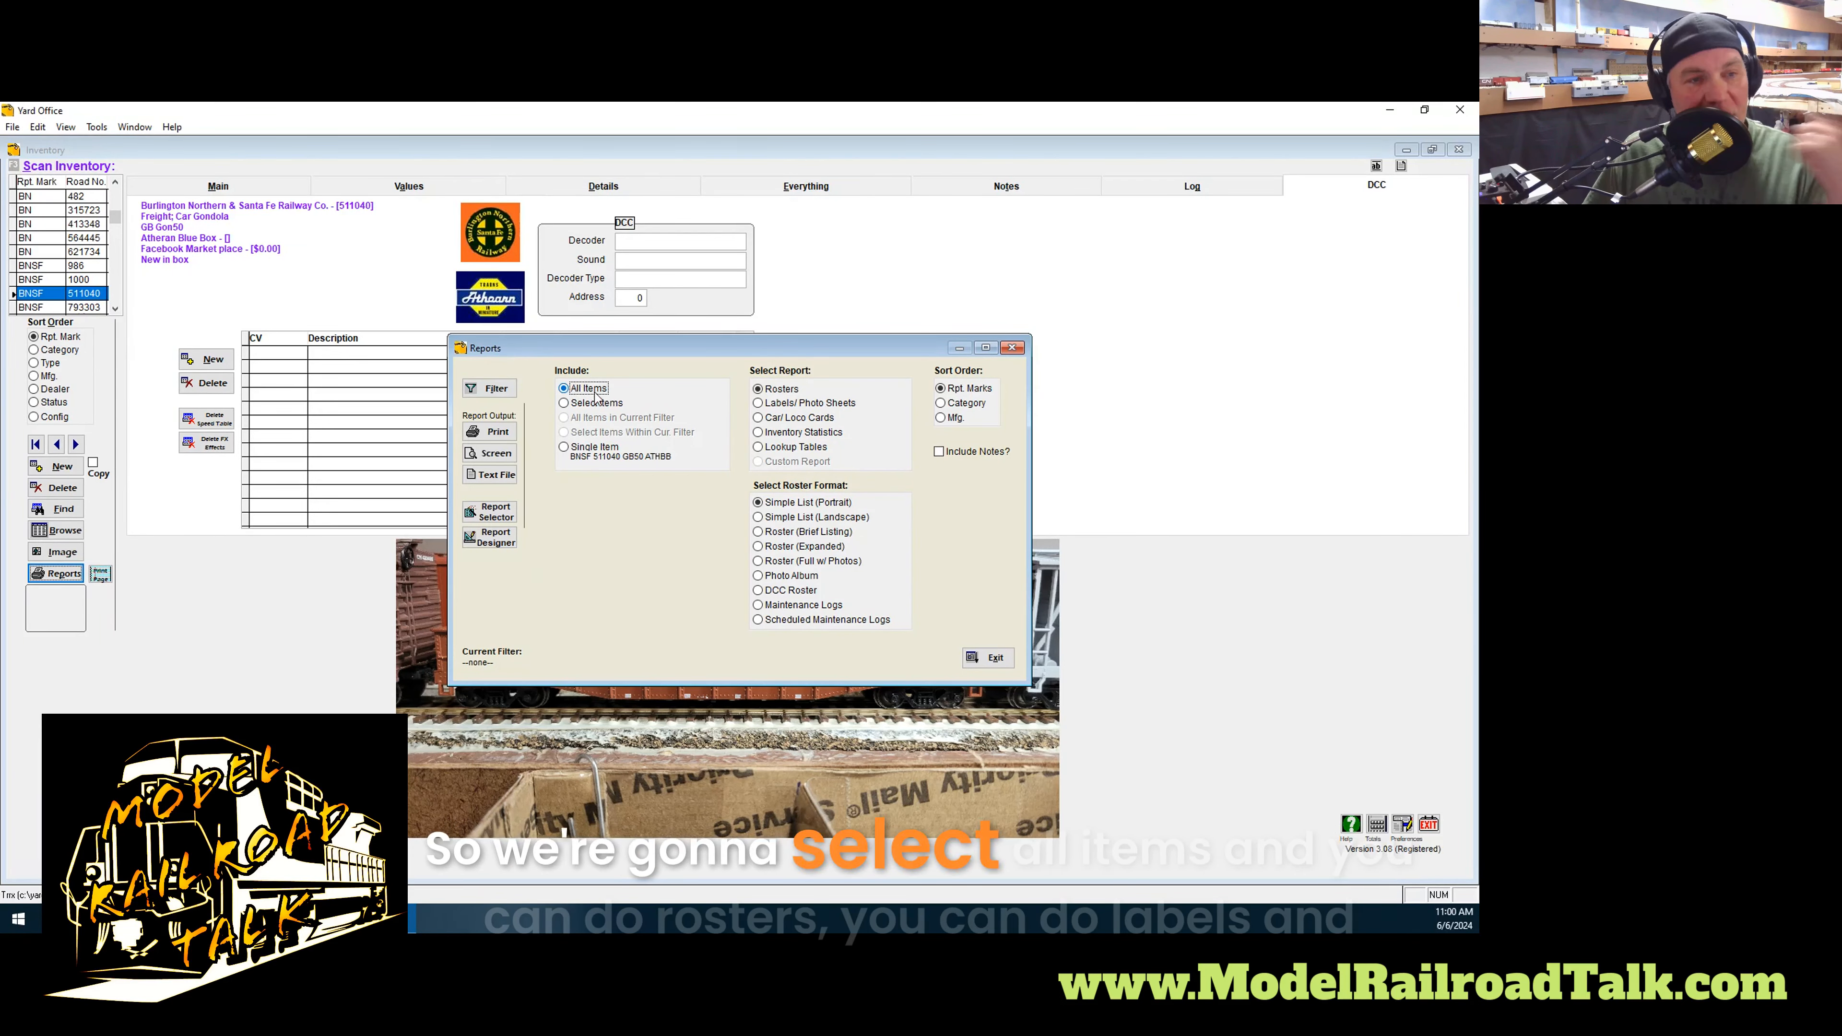
Preview the rolling stock roster for all items as a Simple List (Portrait) on screen
{"action": "left_click", "coordinate": [790, 405]}
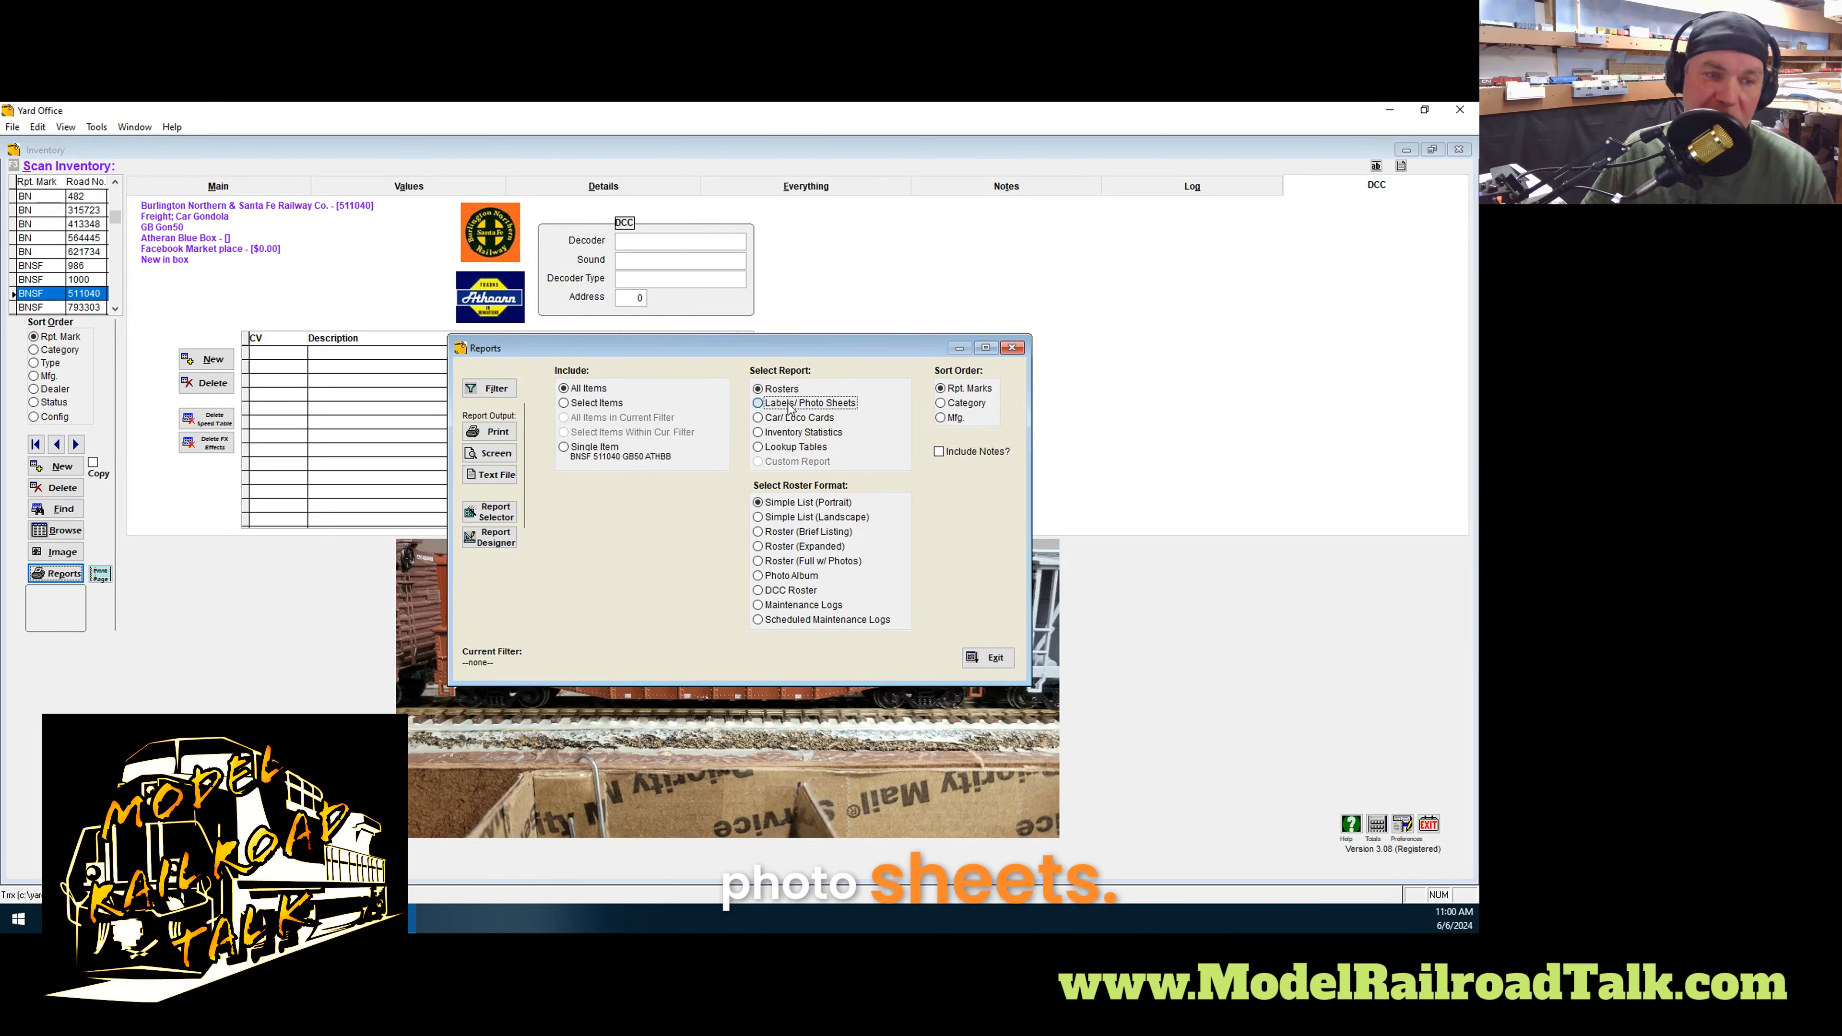
{"action": "left_click", "coordinate": [788, 392]}
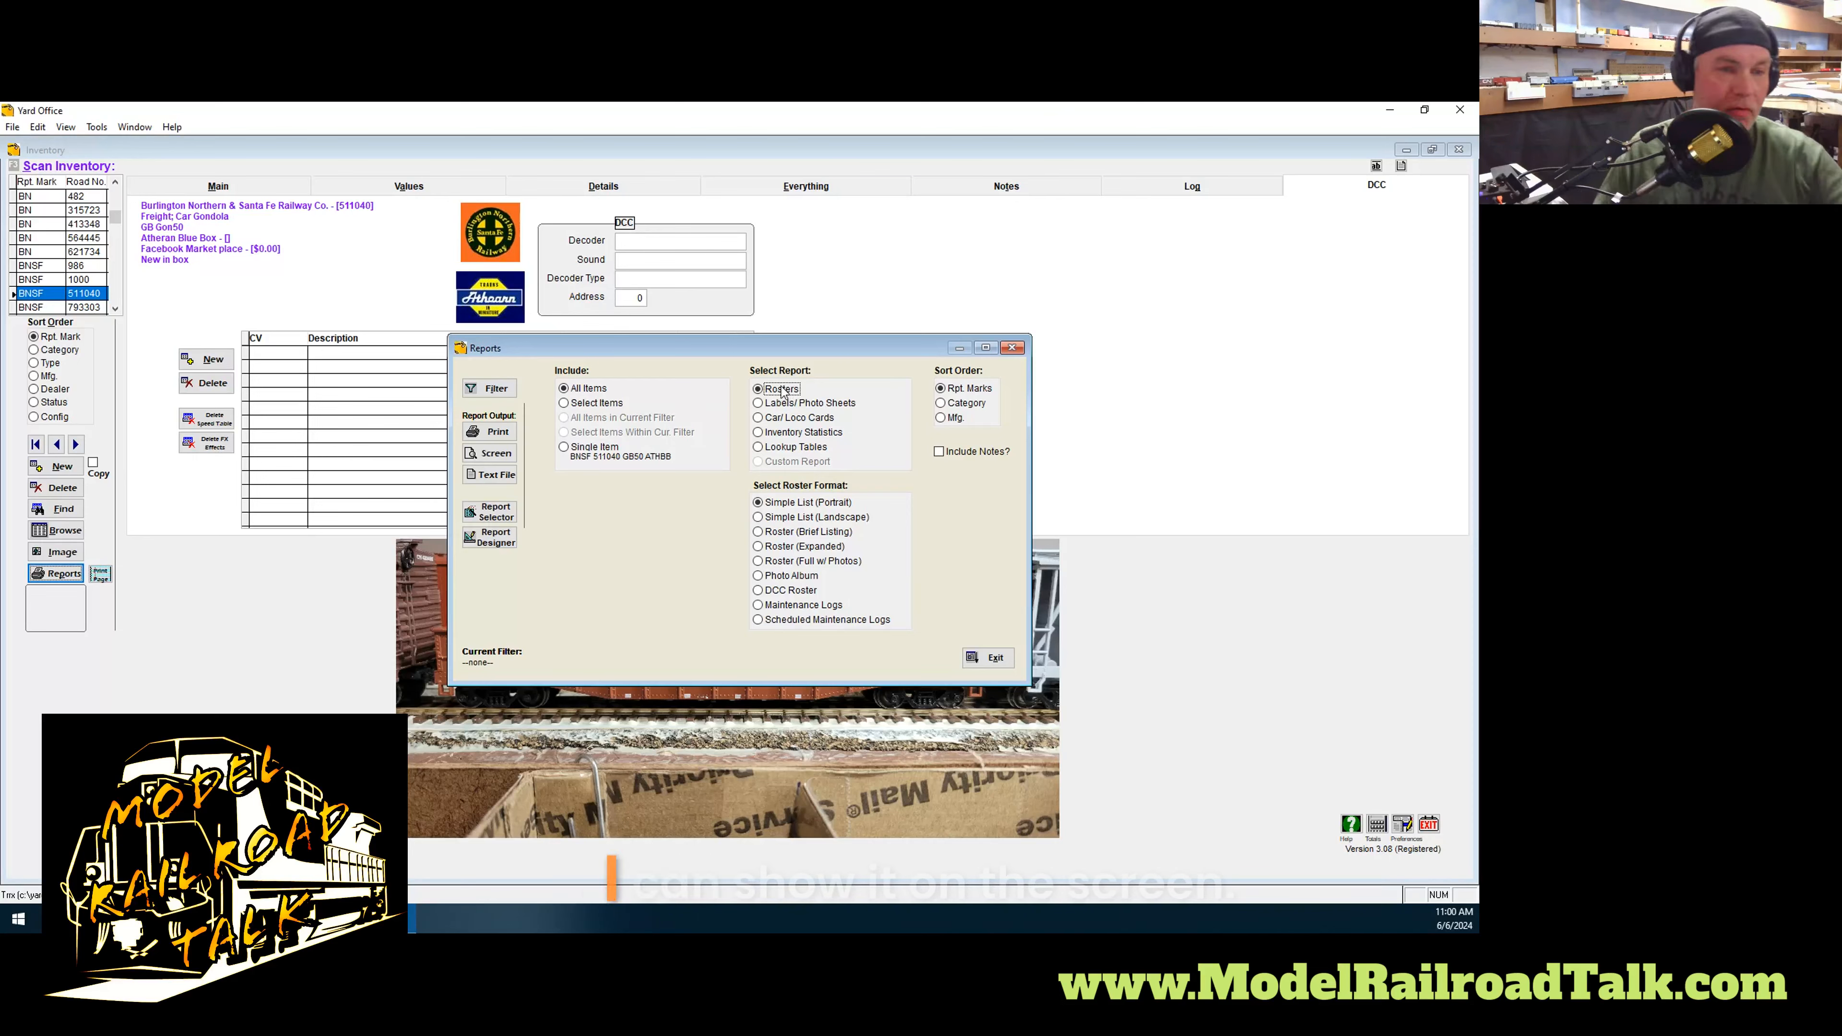
{"action": "left_click", "coordinate": [510, 457]}
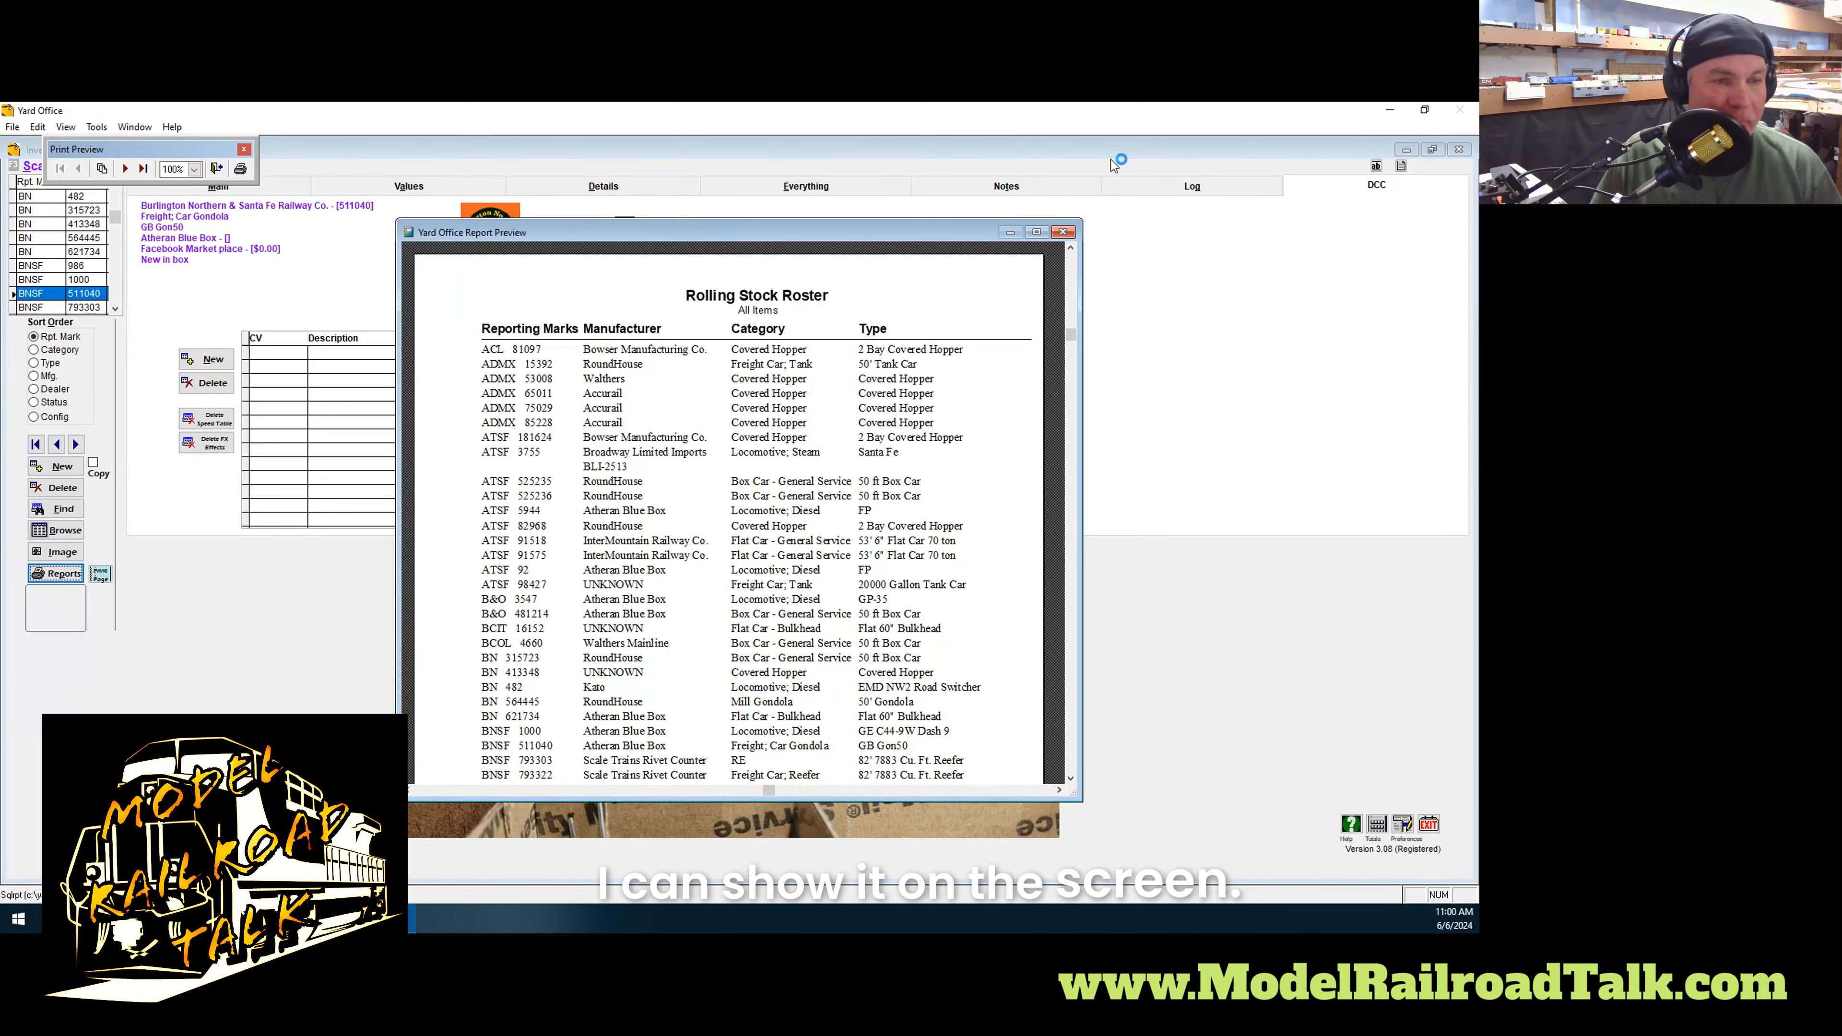
{"action": "left_click", "coordinate": [1070, 235]}
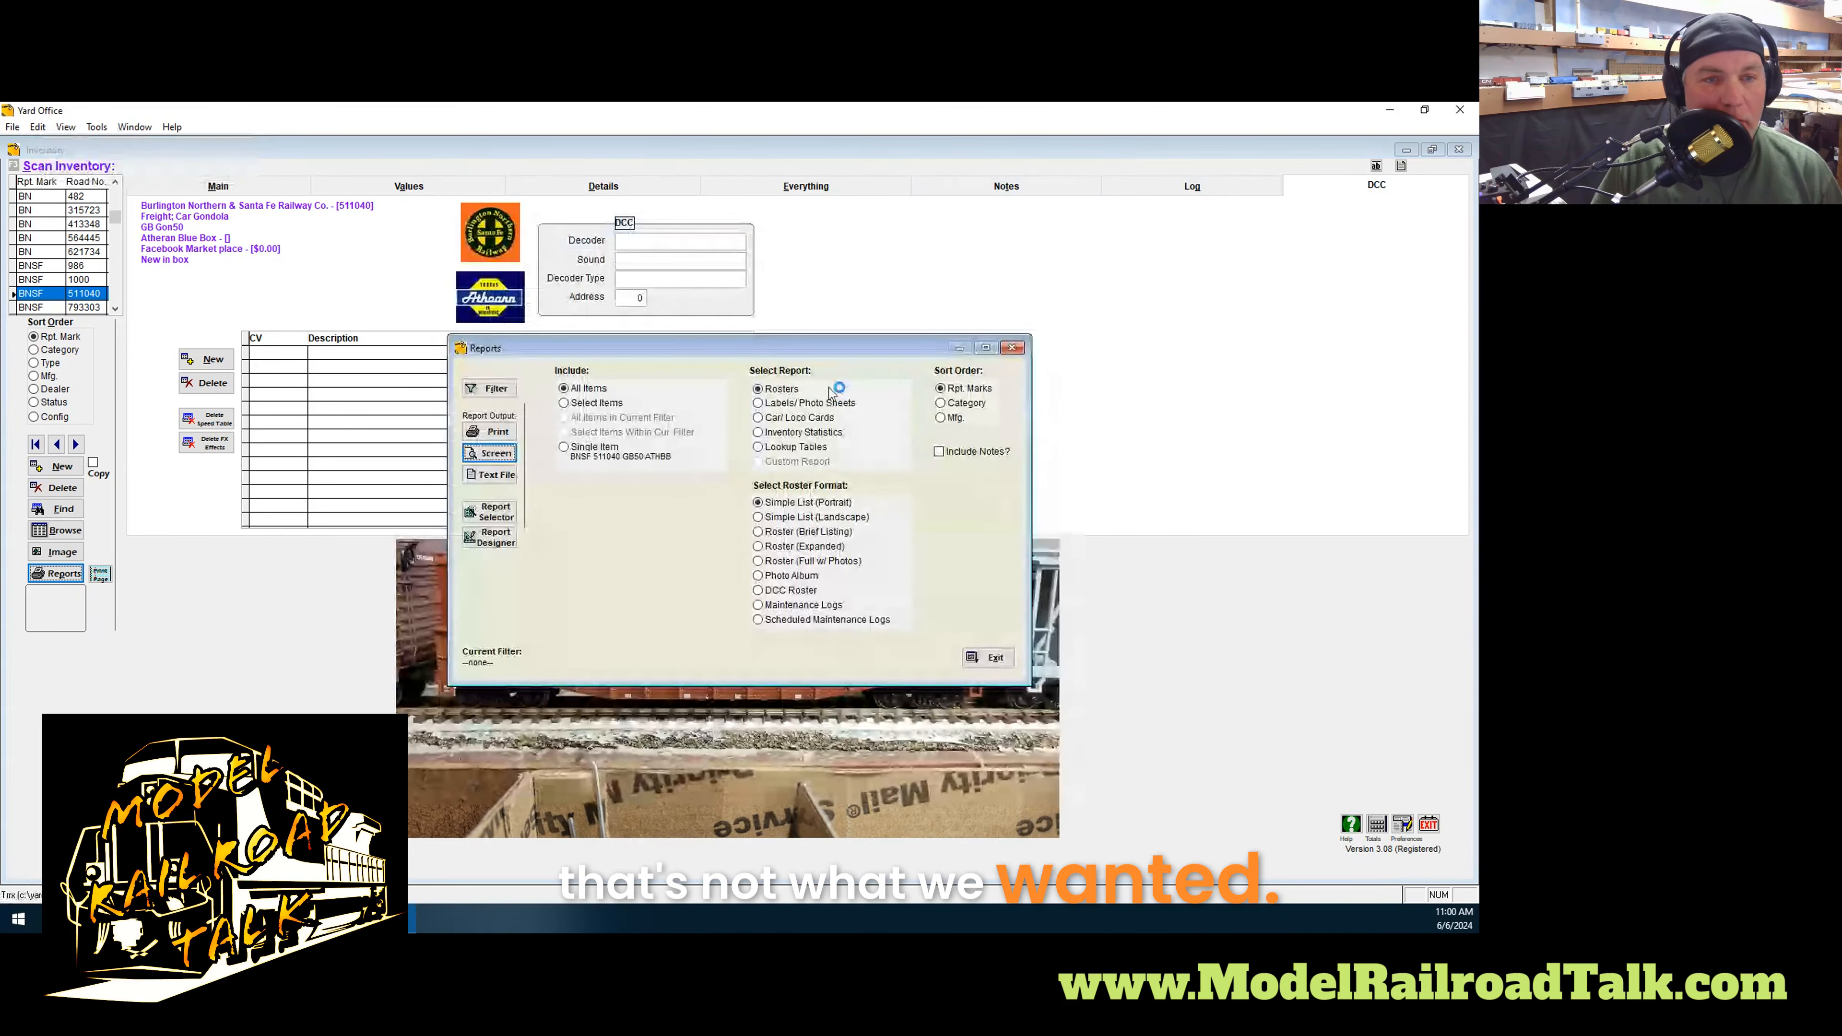
Preview the Labels/Photo Sheets report for all items on screen in the Photo Labels (3 Col.) format
{"action": "left_click", "coordinate": [810, 405]}
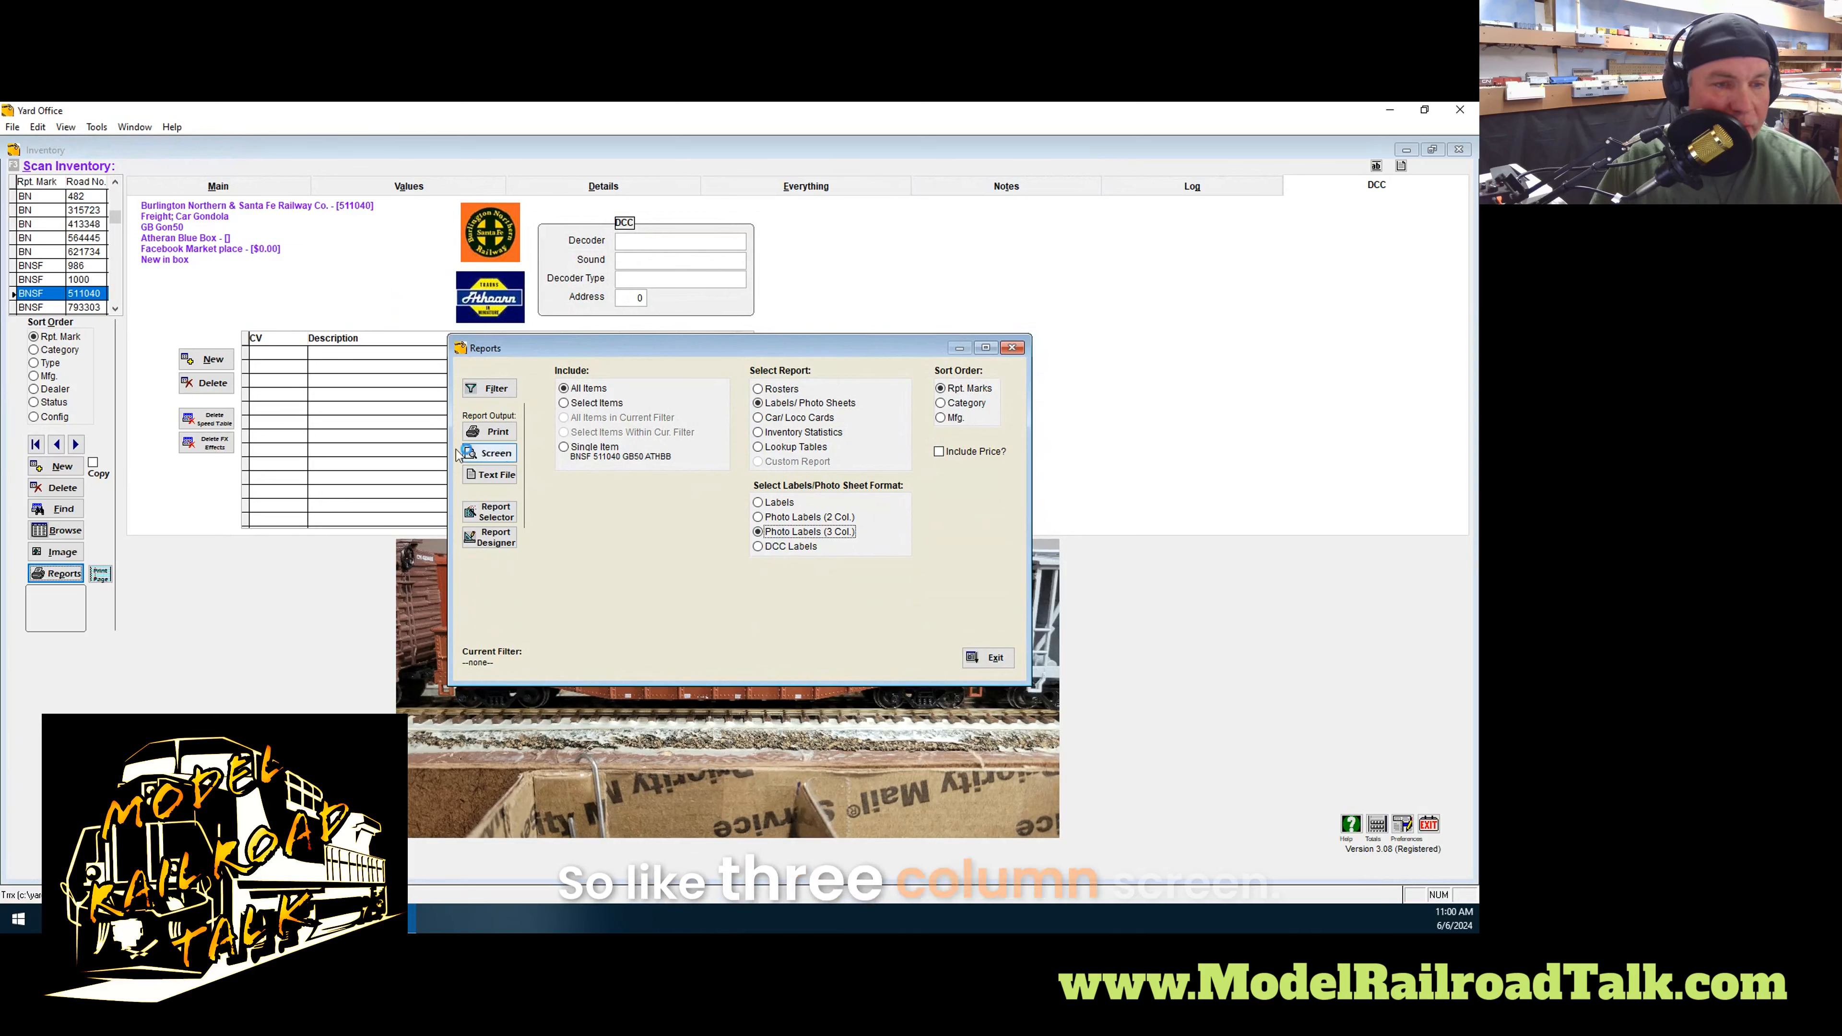
{"action": "left_click", "coordinate": [497, 453]}
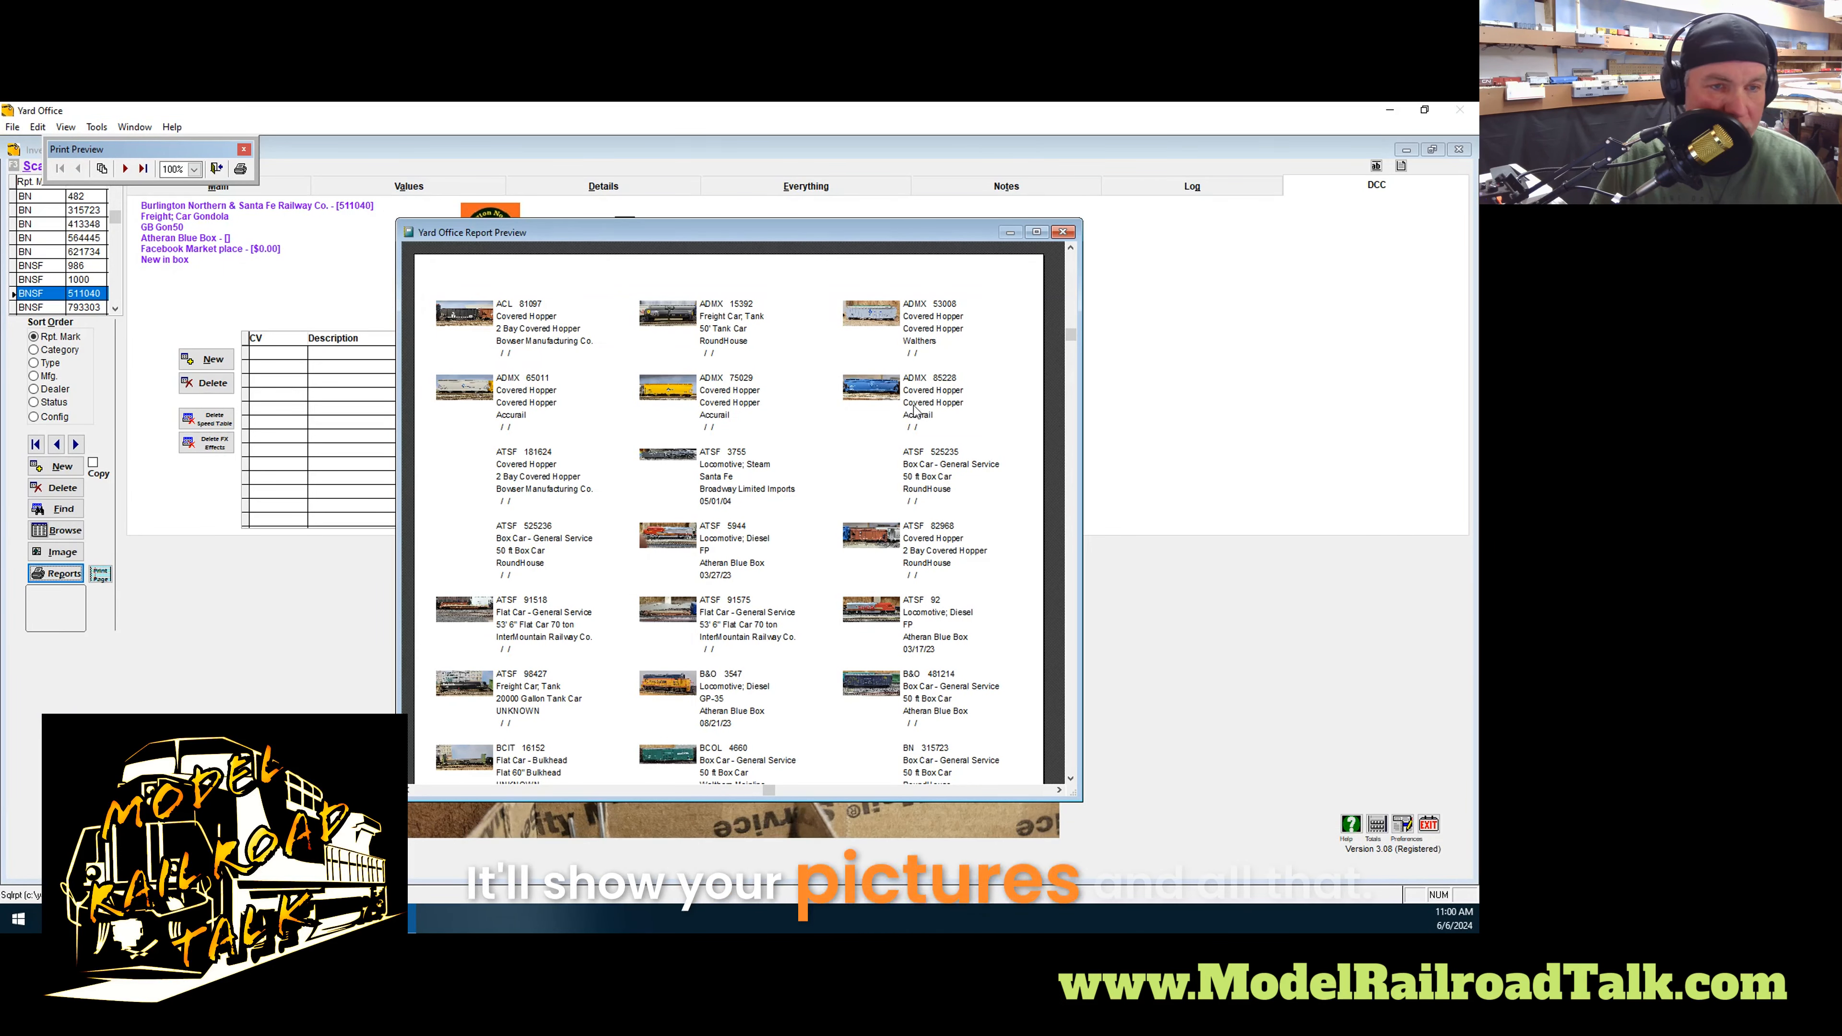
{"action": "left_click", "coordinate": [1063, 233]}
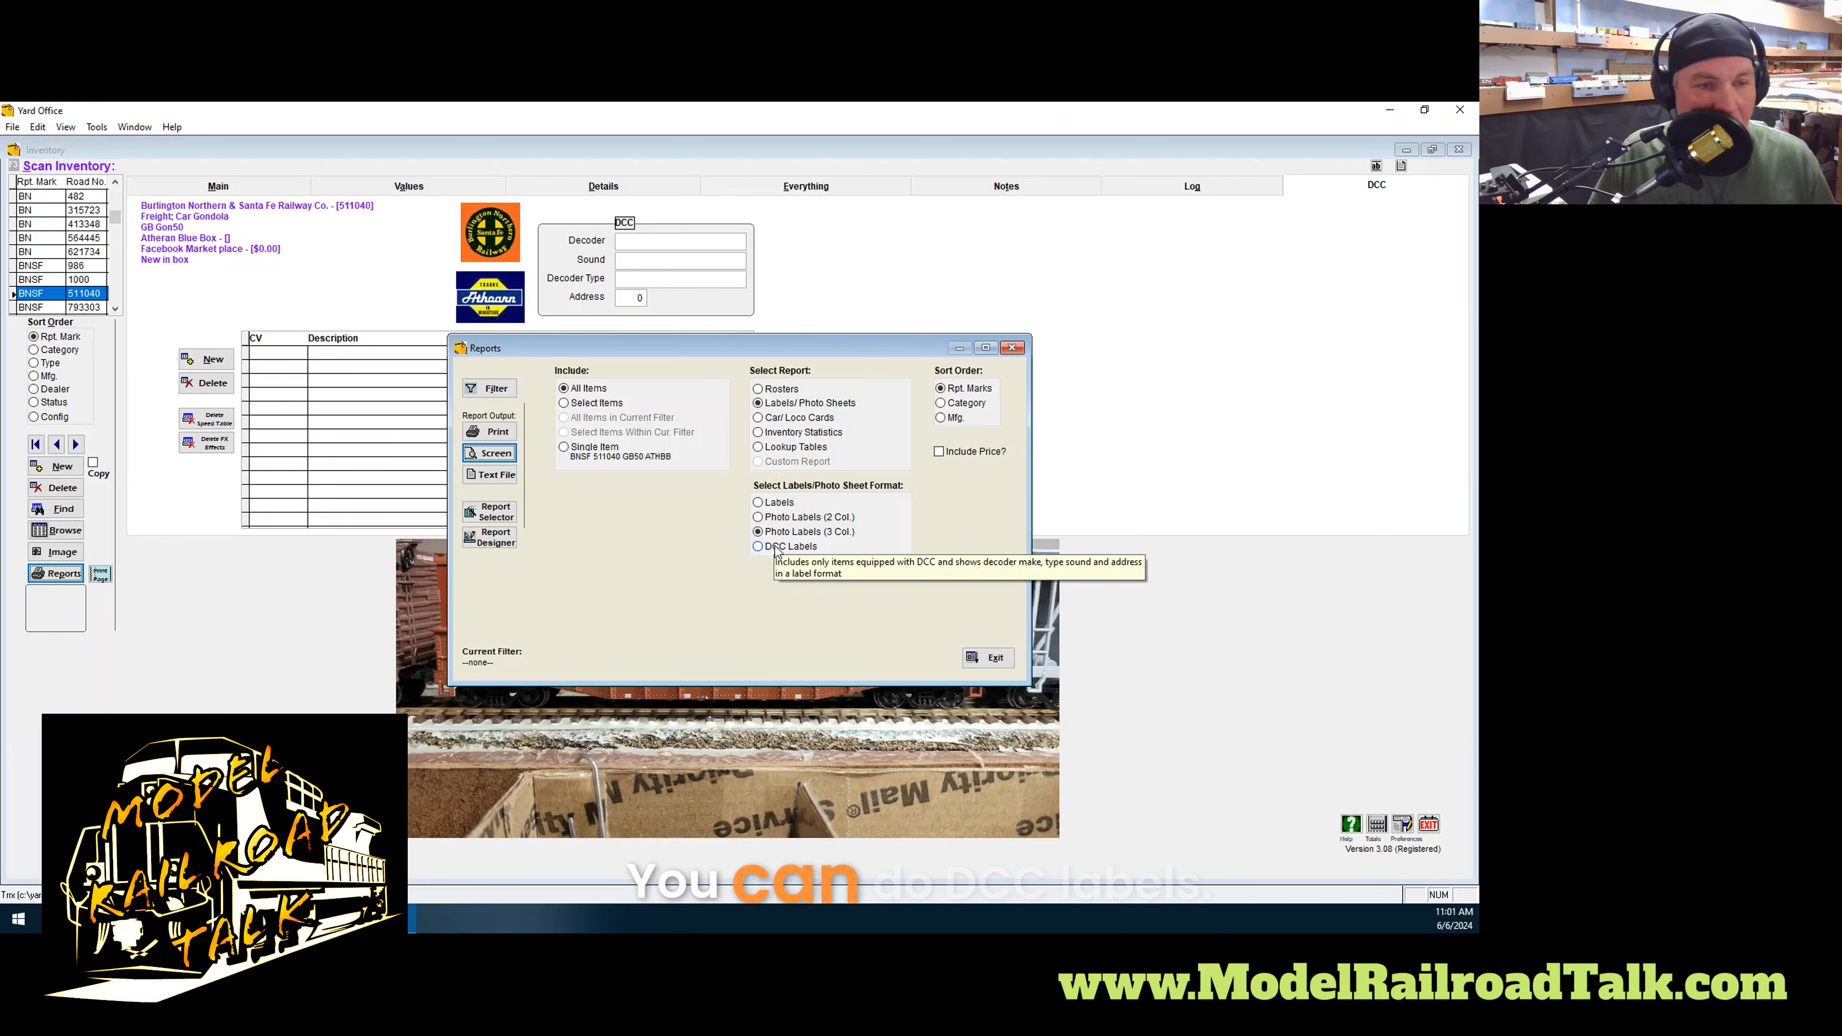
Preview the Car/Loco Cards report for all items on screen in the Operations format and page through several cards
{"action": "left_click", "coordinate": [798, 417]}
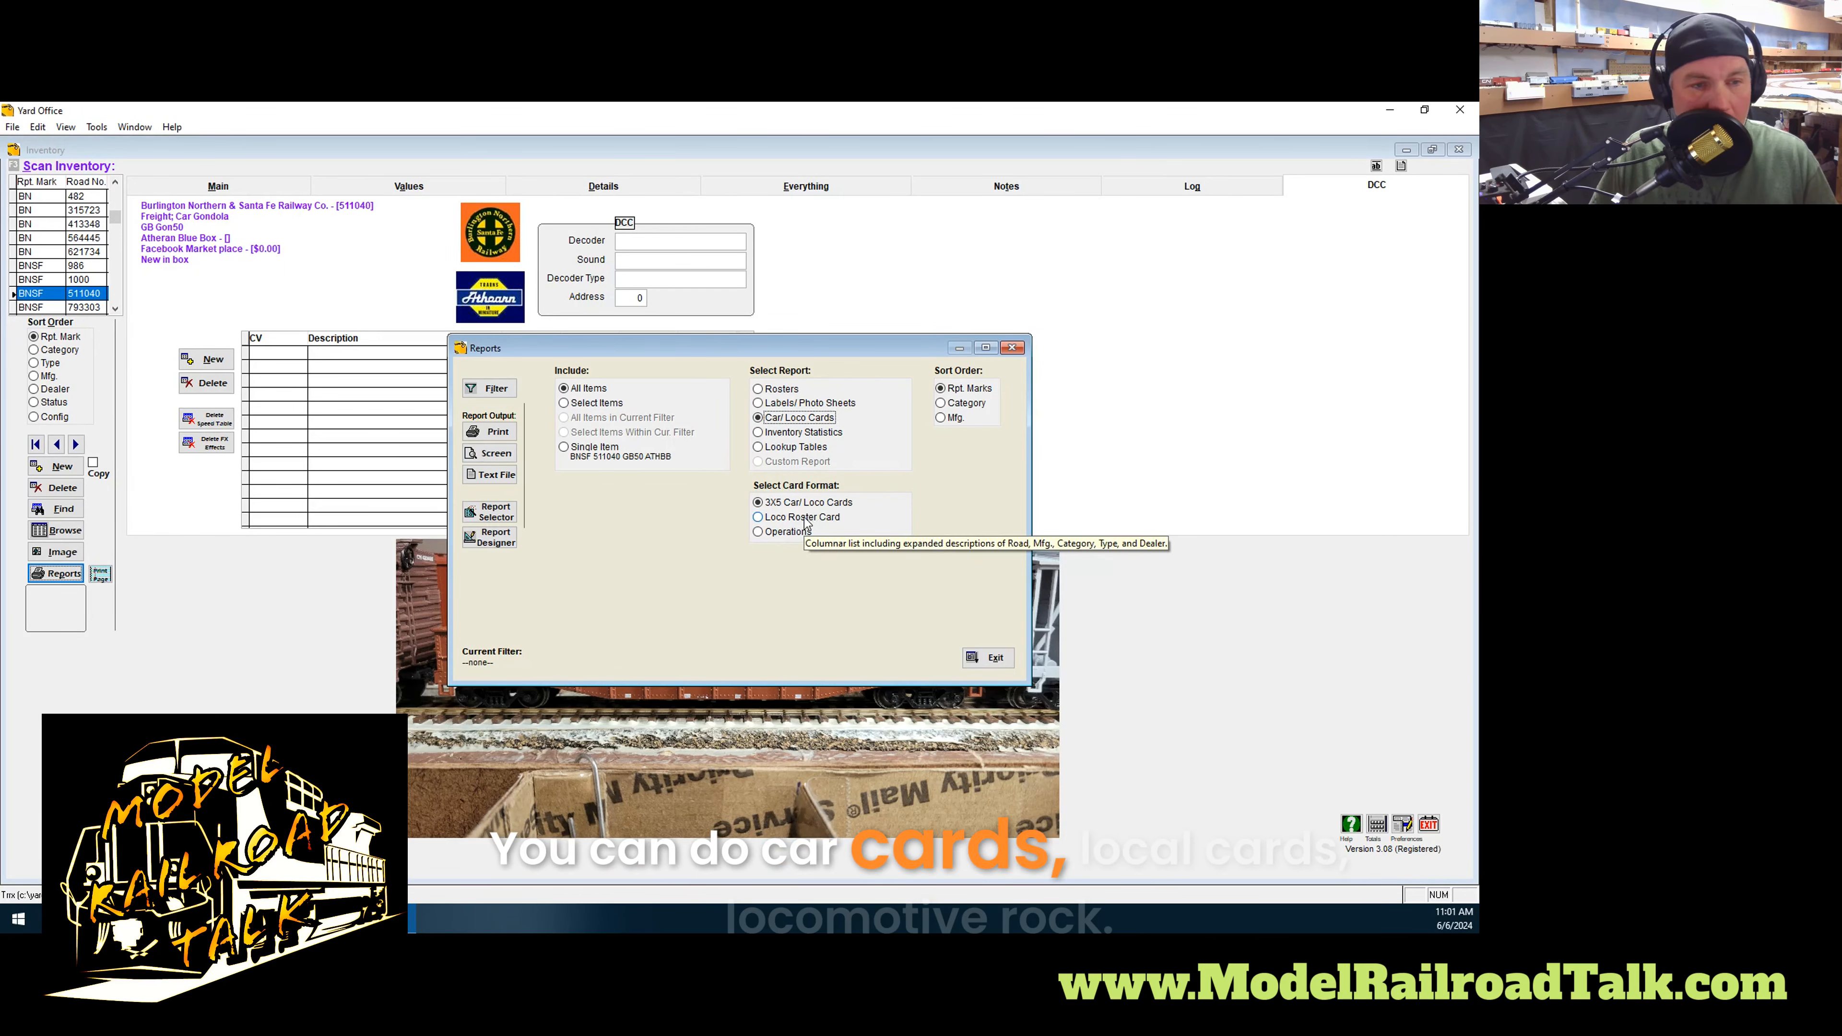
{"action": "left_click", "coordinate": [781, 535]}
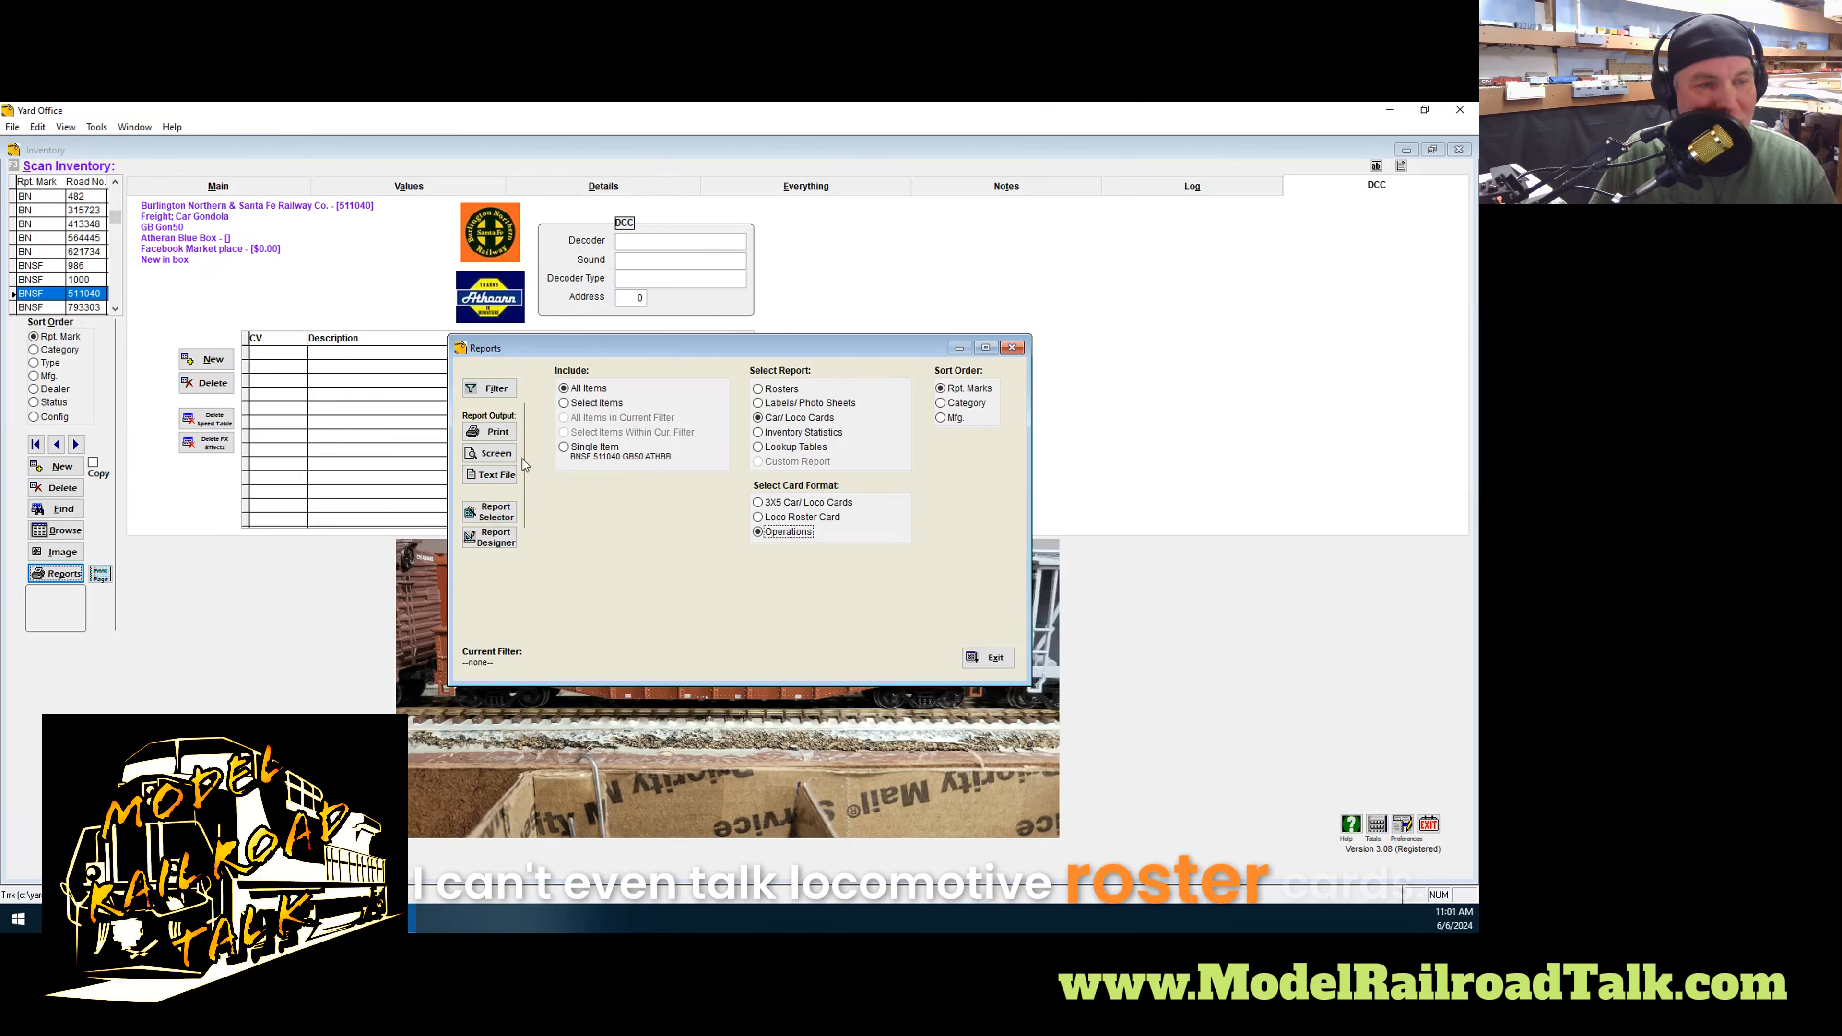
{"action": "left_click", "coordinate": [496, 453]}
{"action": "scroll", "coordinate": [606, 488], "scroll_direction": "down", "scroll_amount": 6}
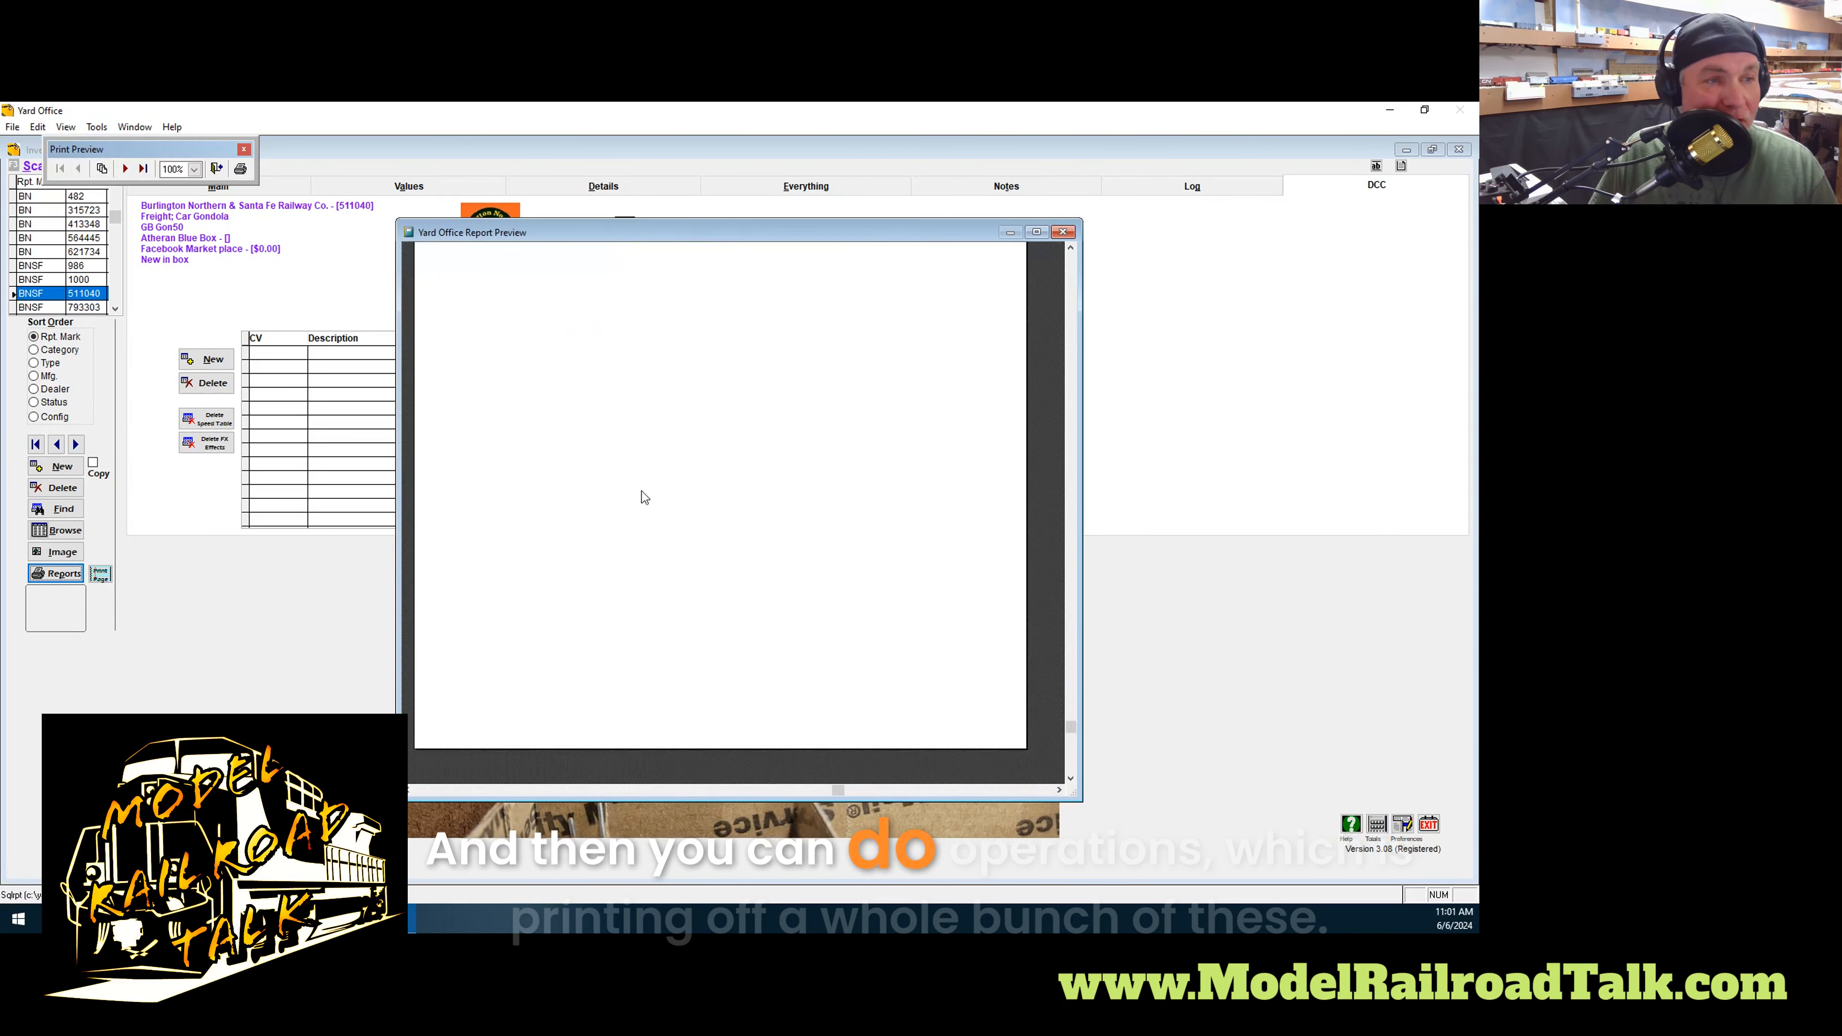
{"action": "scroll", "coordinate": [756, 493], "scroll_direction": "up", "scroll_amount": 7}
{"action": "scroll", "coordinate": [610, 463], "scroll_direction": "down", "scroll_amount": 6}
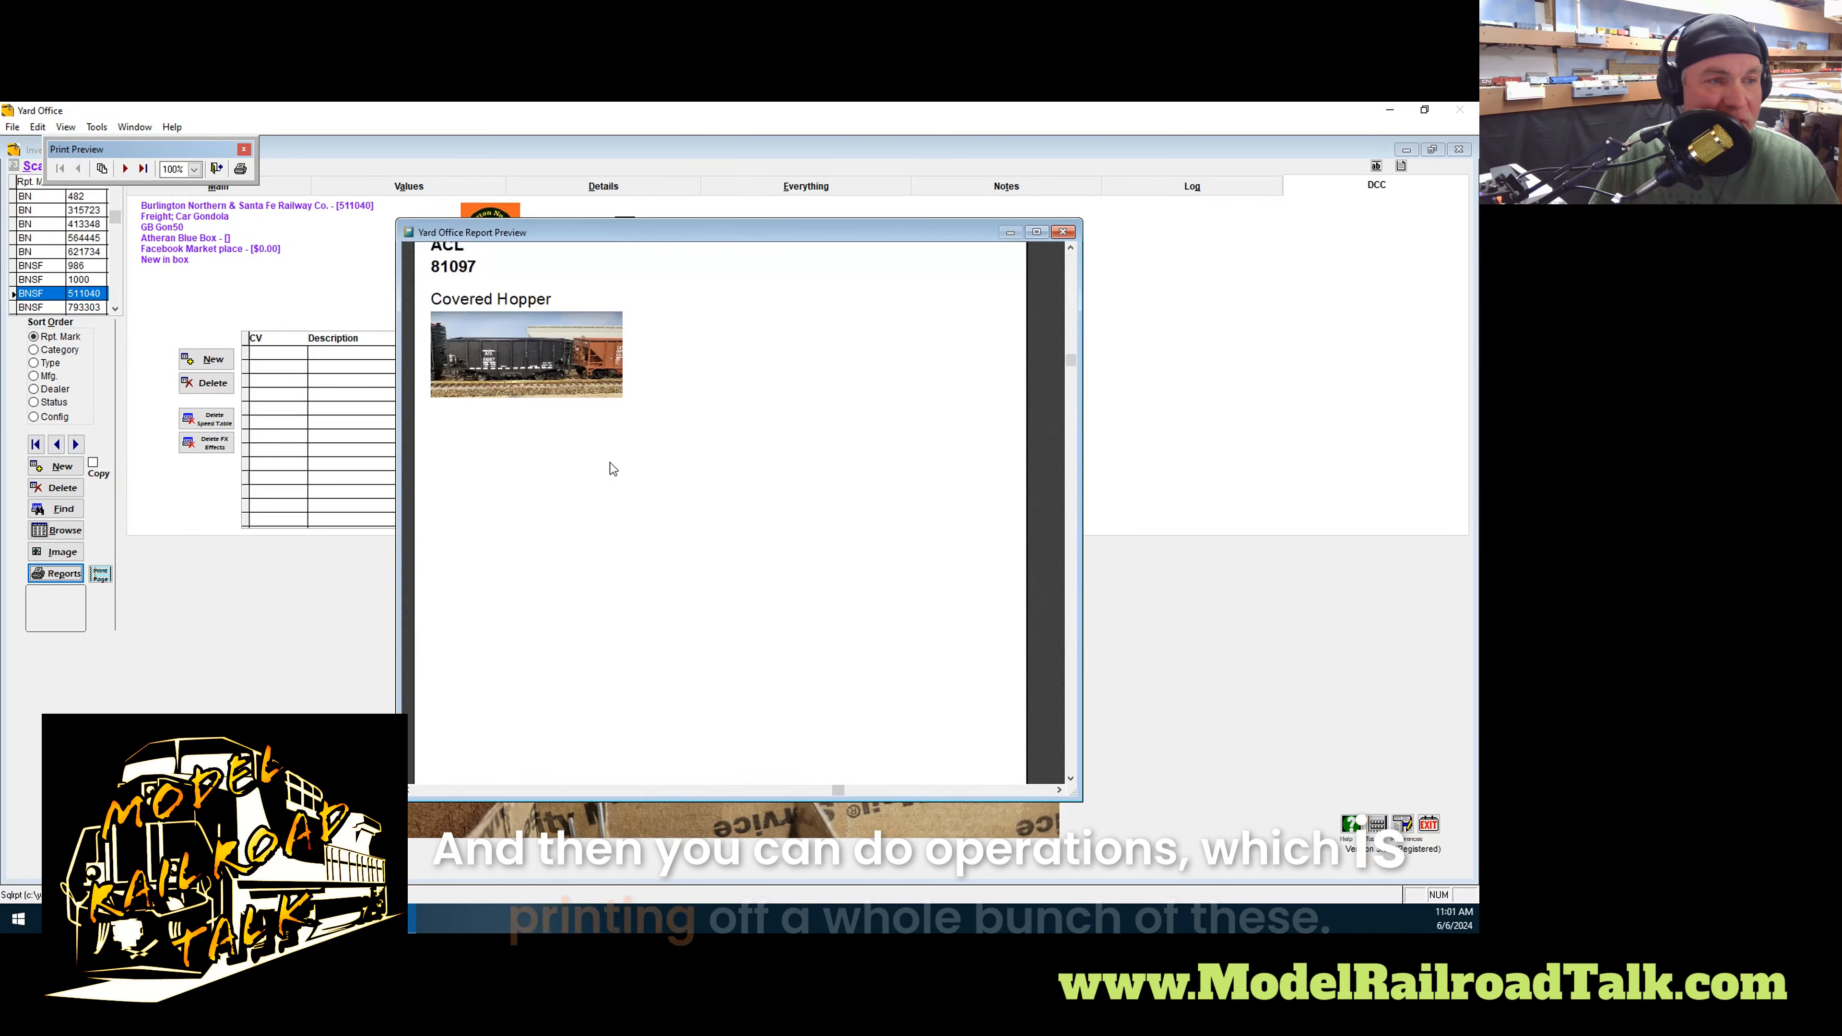
{"action": "scroll", "coordinate": [606, 470], "scroll_direction": "up", "scroll_amount": 5}
{"action": "scroll", "coordinate": [595, 349], "scroll_direction": "up", "scroll_amount": 2}
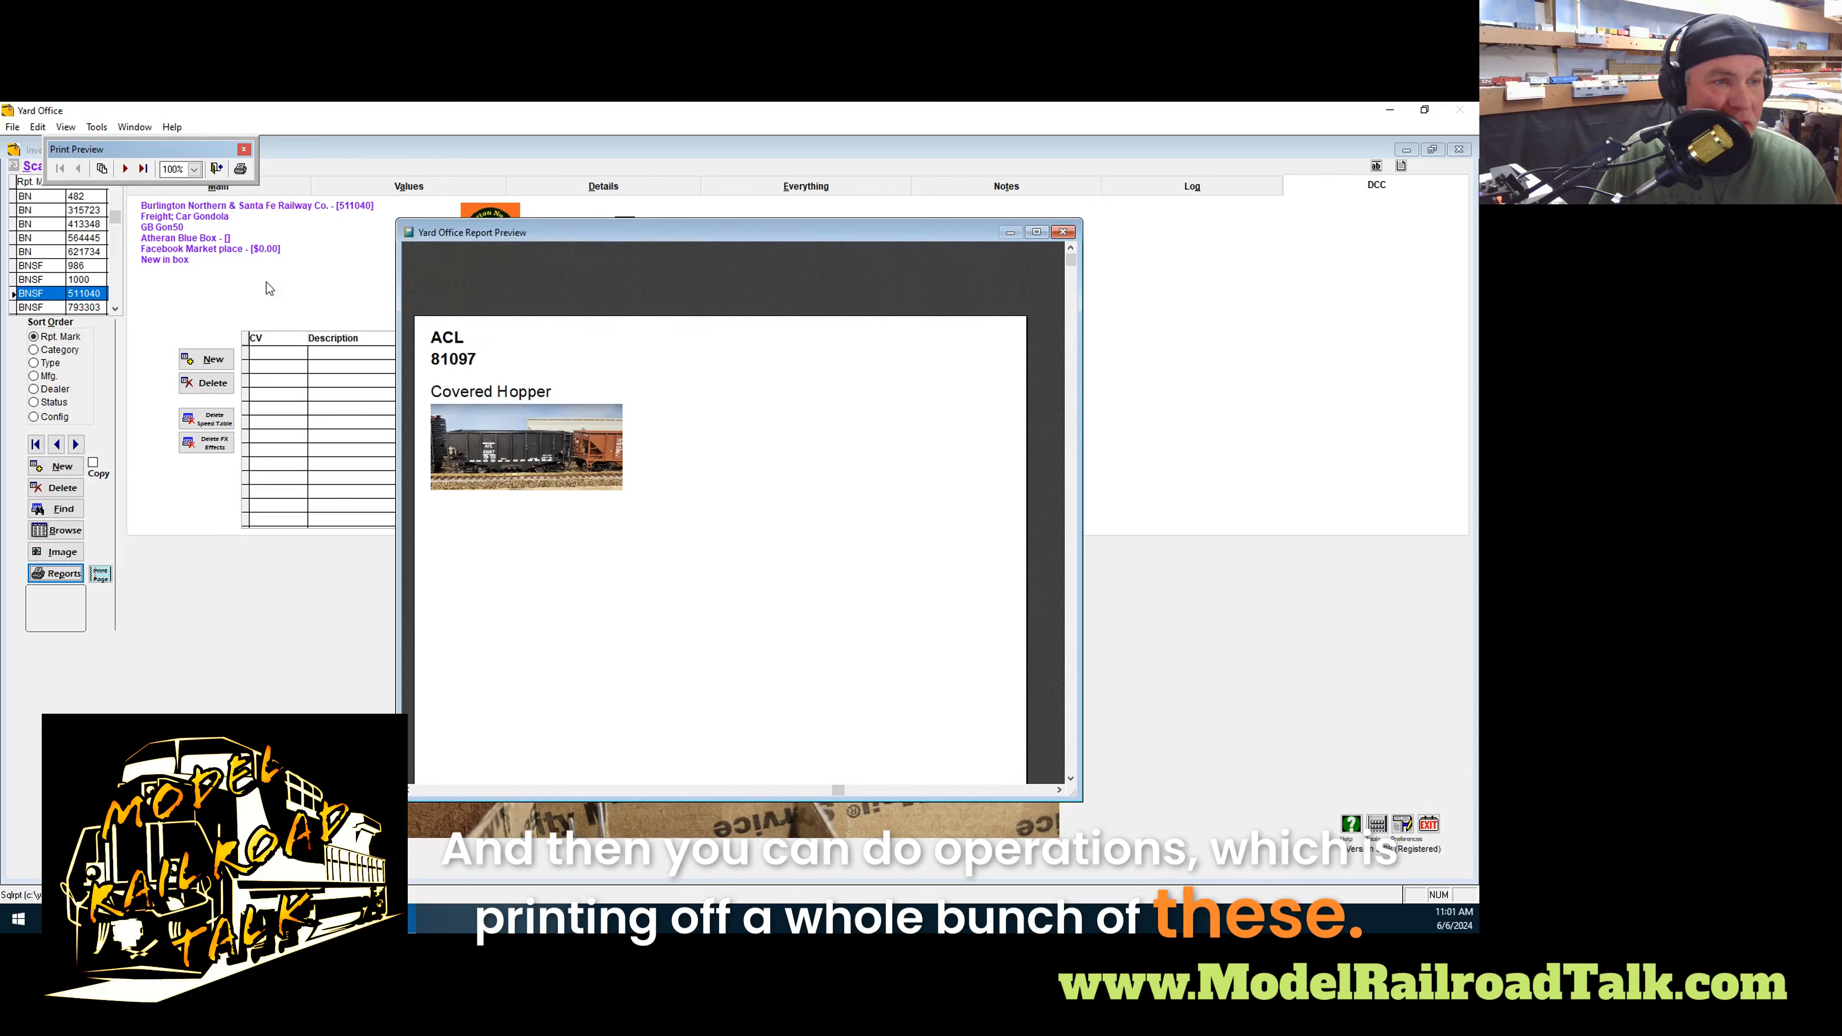
{"action": "left_click", "coordinate": [126, 169]}
{"action": "left_click", "coordinate": [125, 168]}
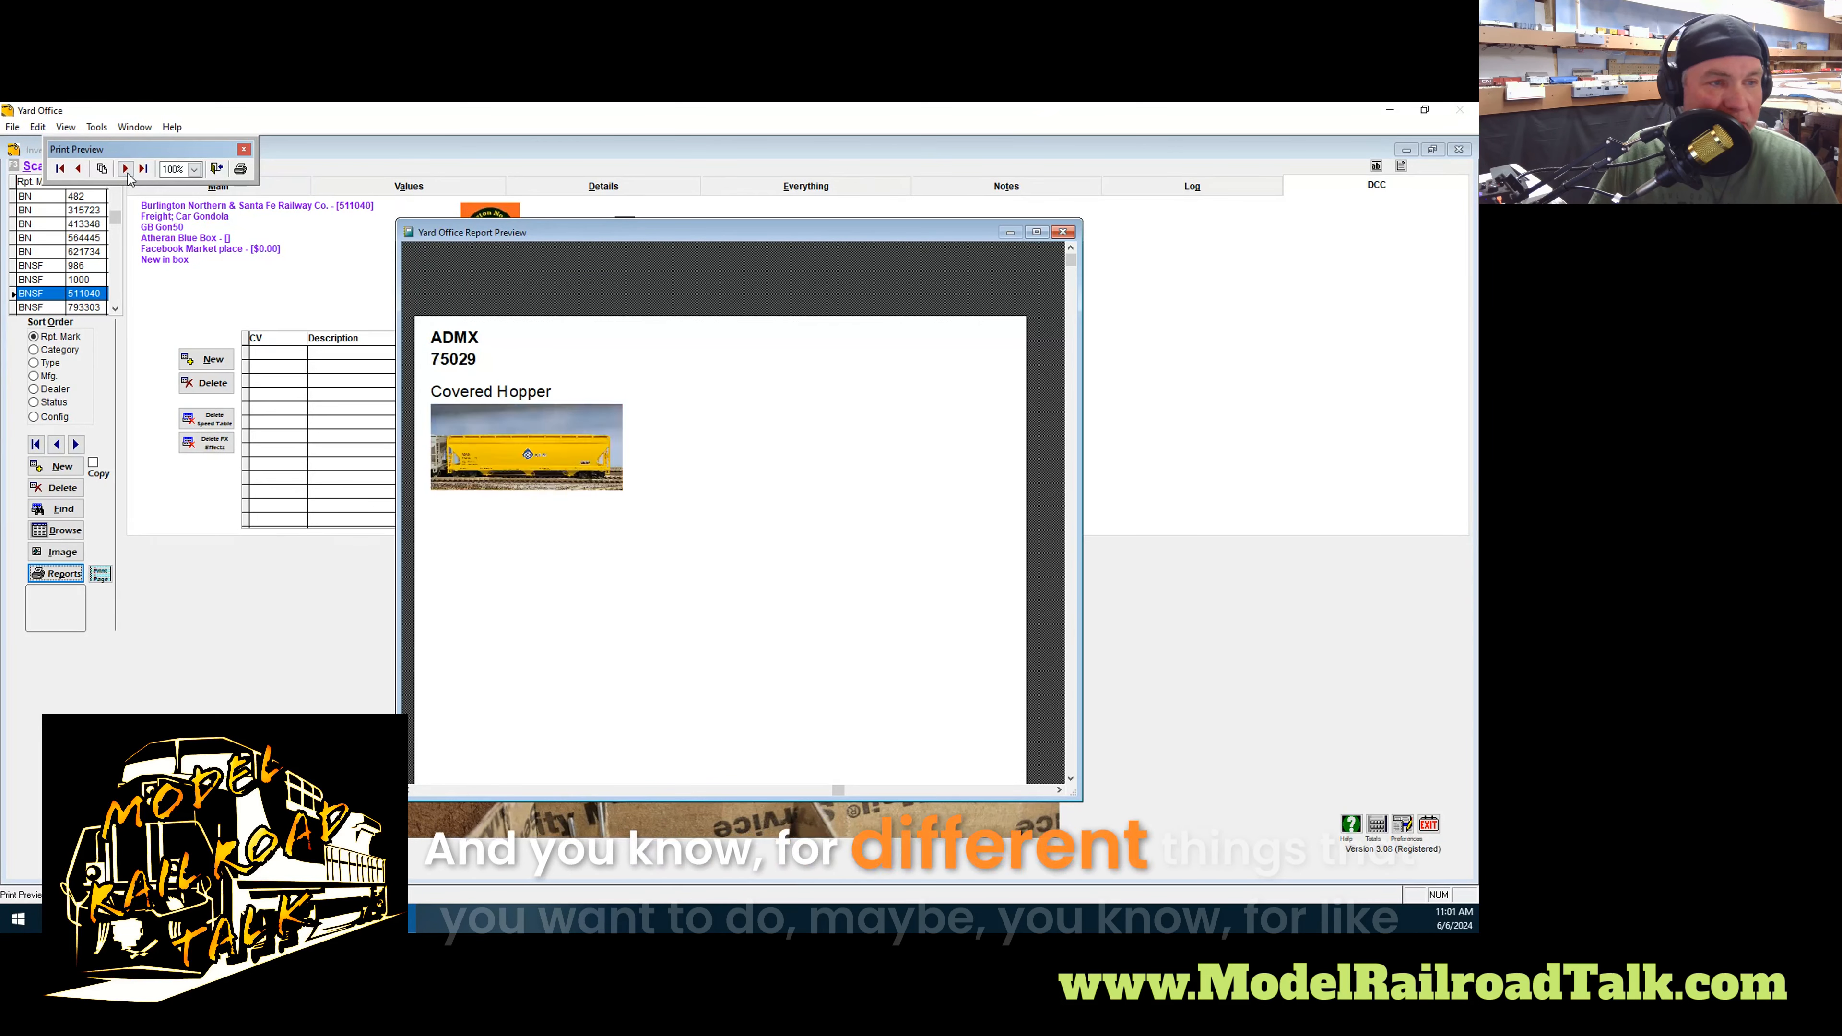
{"action": "left_click", "coordinate": [126, 169]}
{"action": "left_click", "coordinate": [1062, 231]}
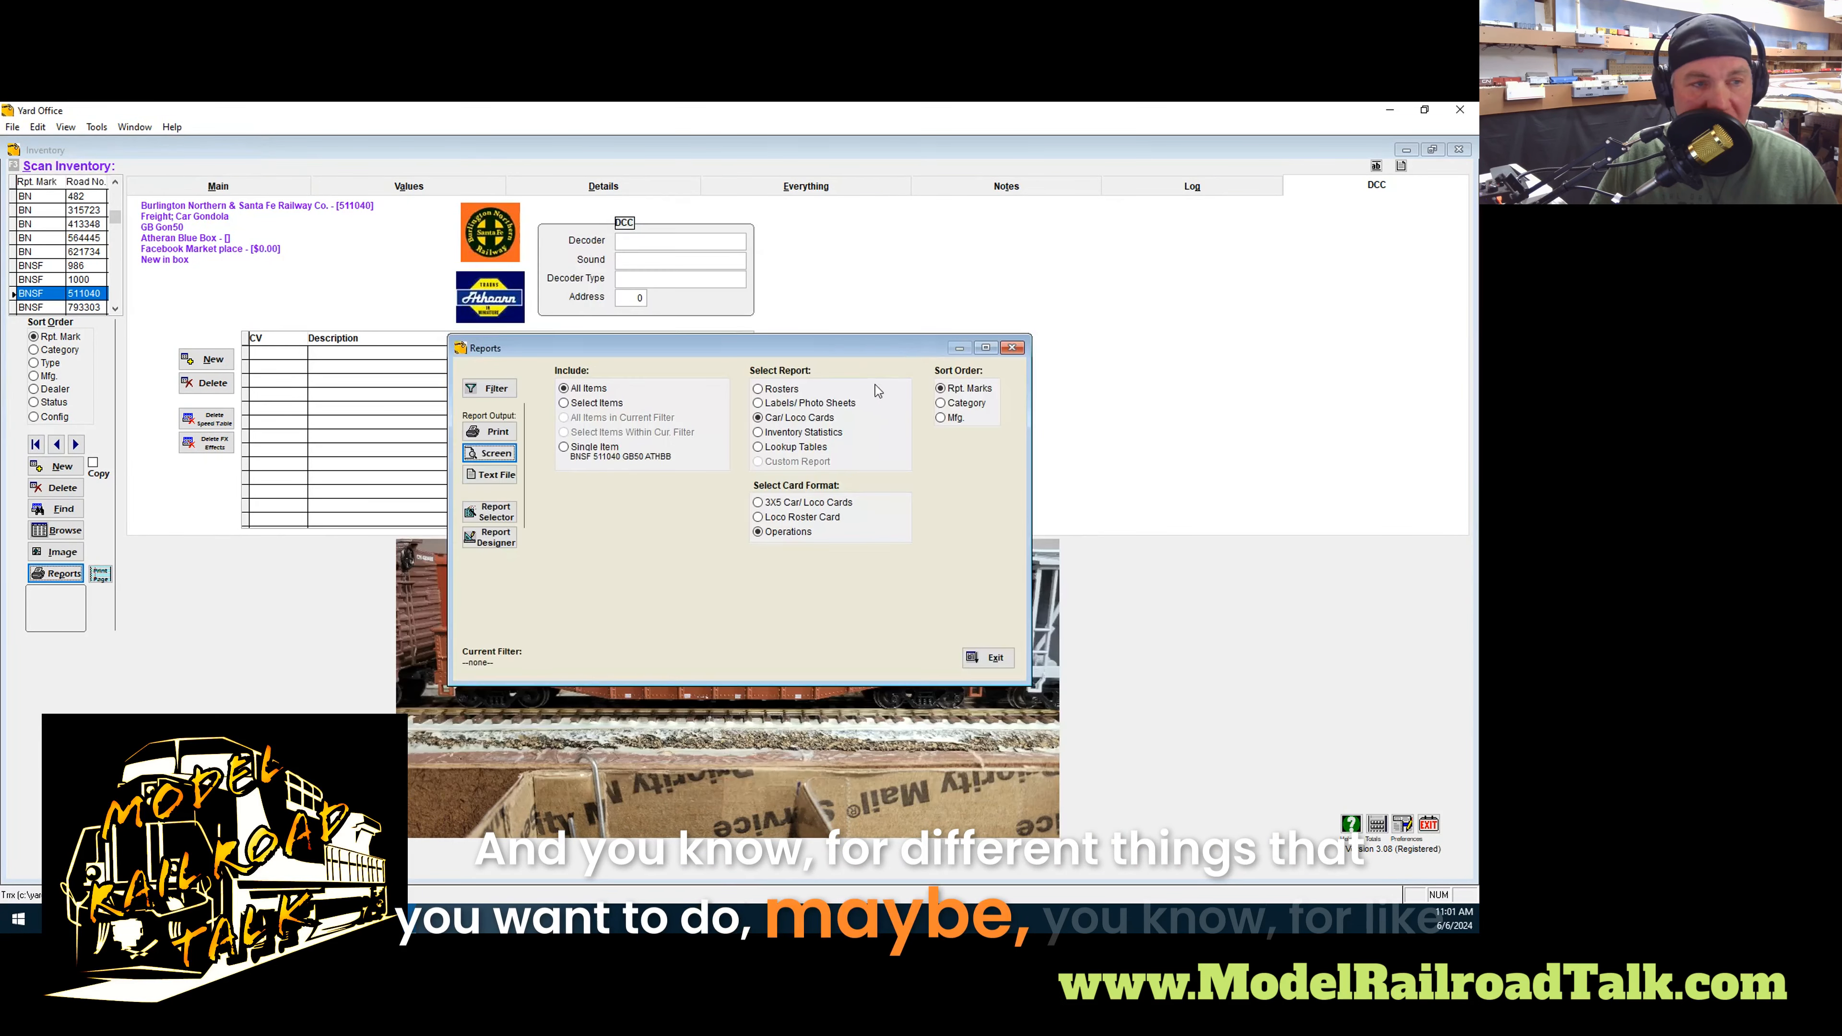
Check the Inventory Statistics and Lookup Tables report formats, and preview the Simple List (Portrait) roster of all items sorted by category
{"action": "left_click", "coordinate": [803, 433]}
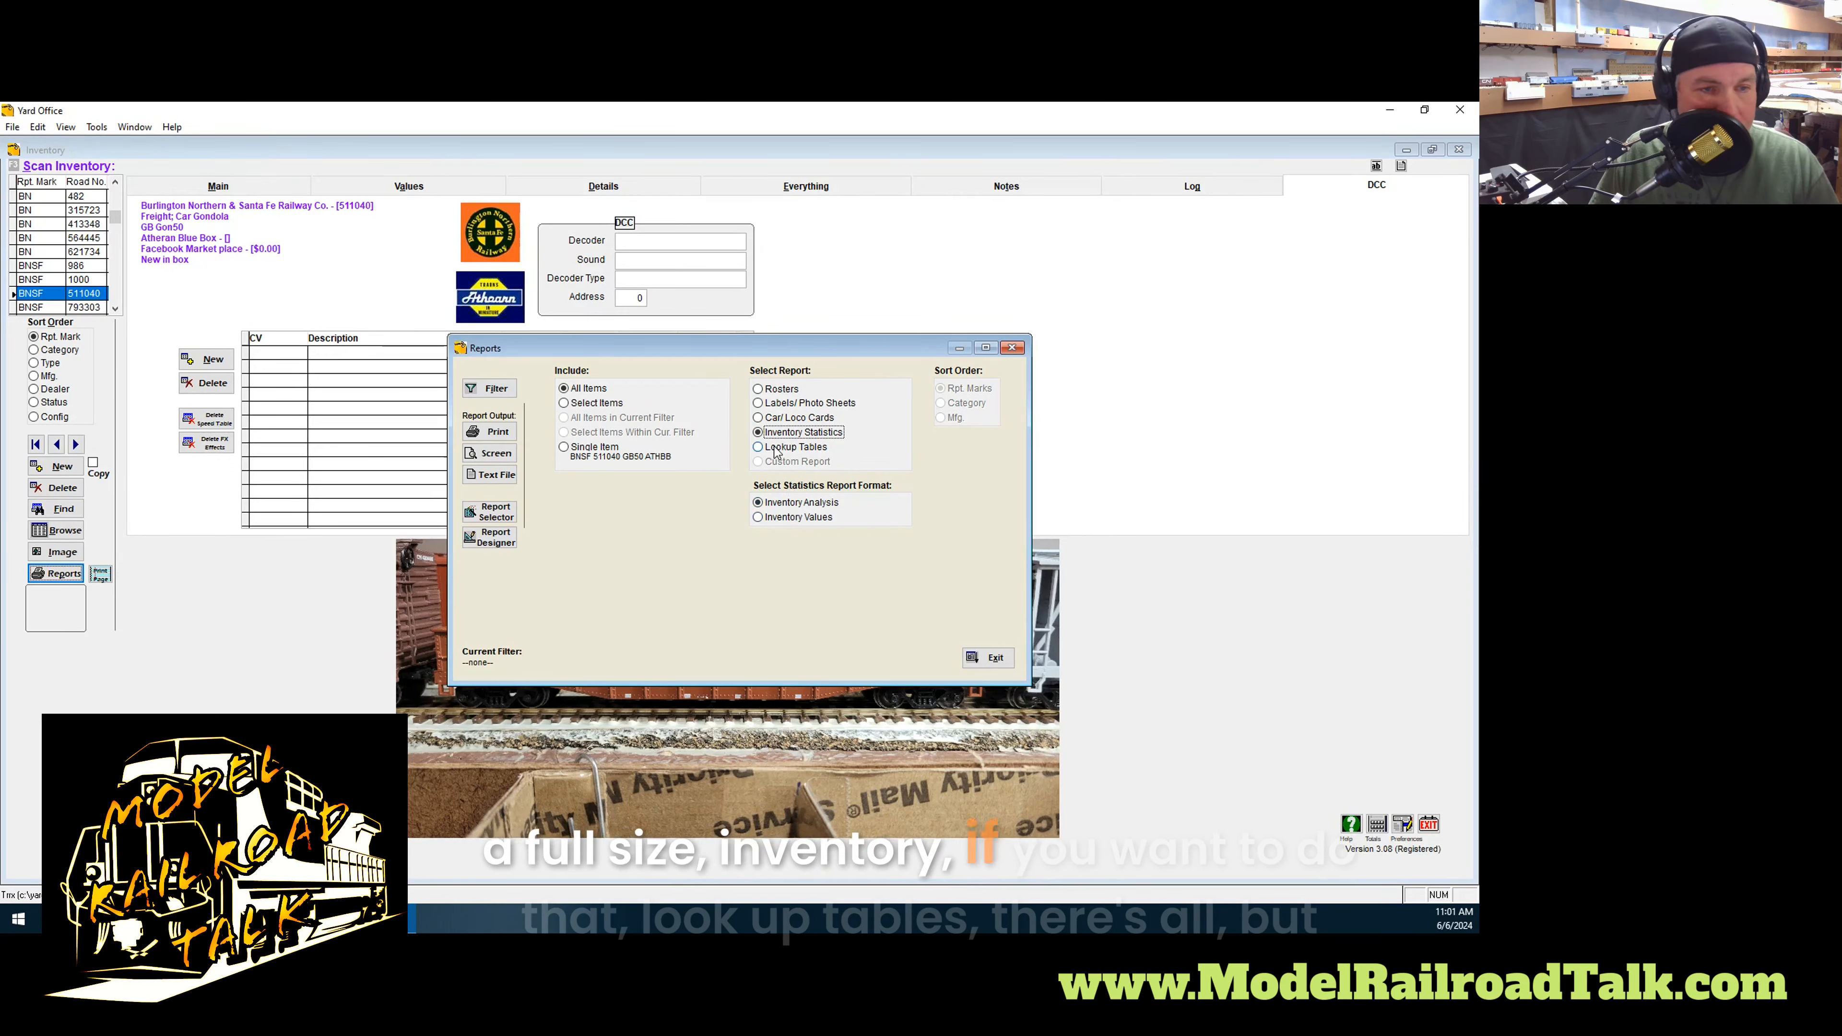
{"action": "left_click", "coordinate": [777, 450]}
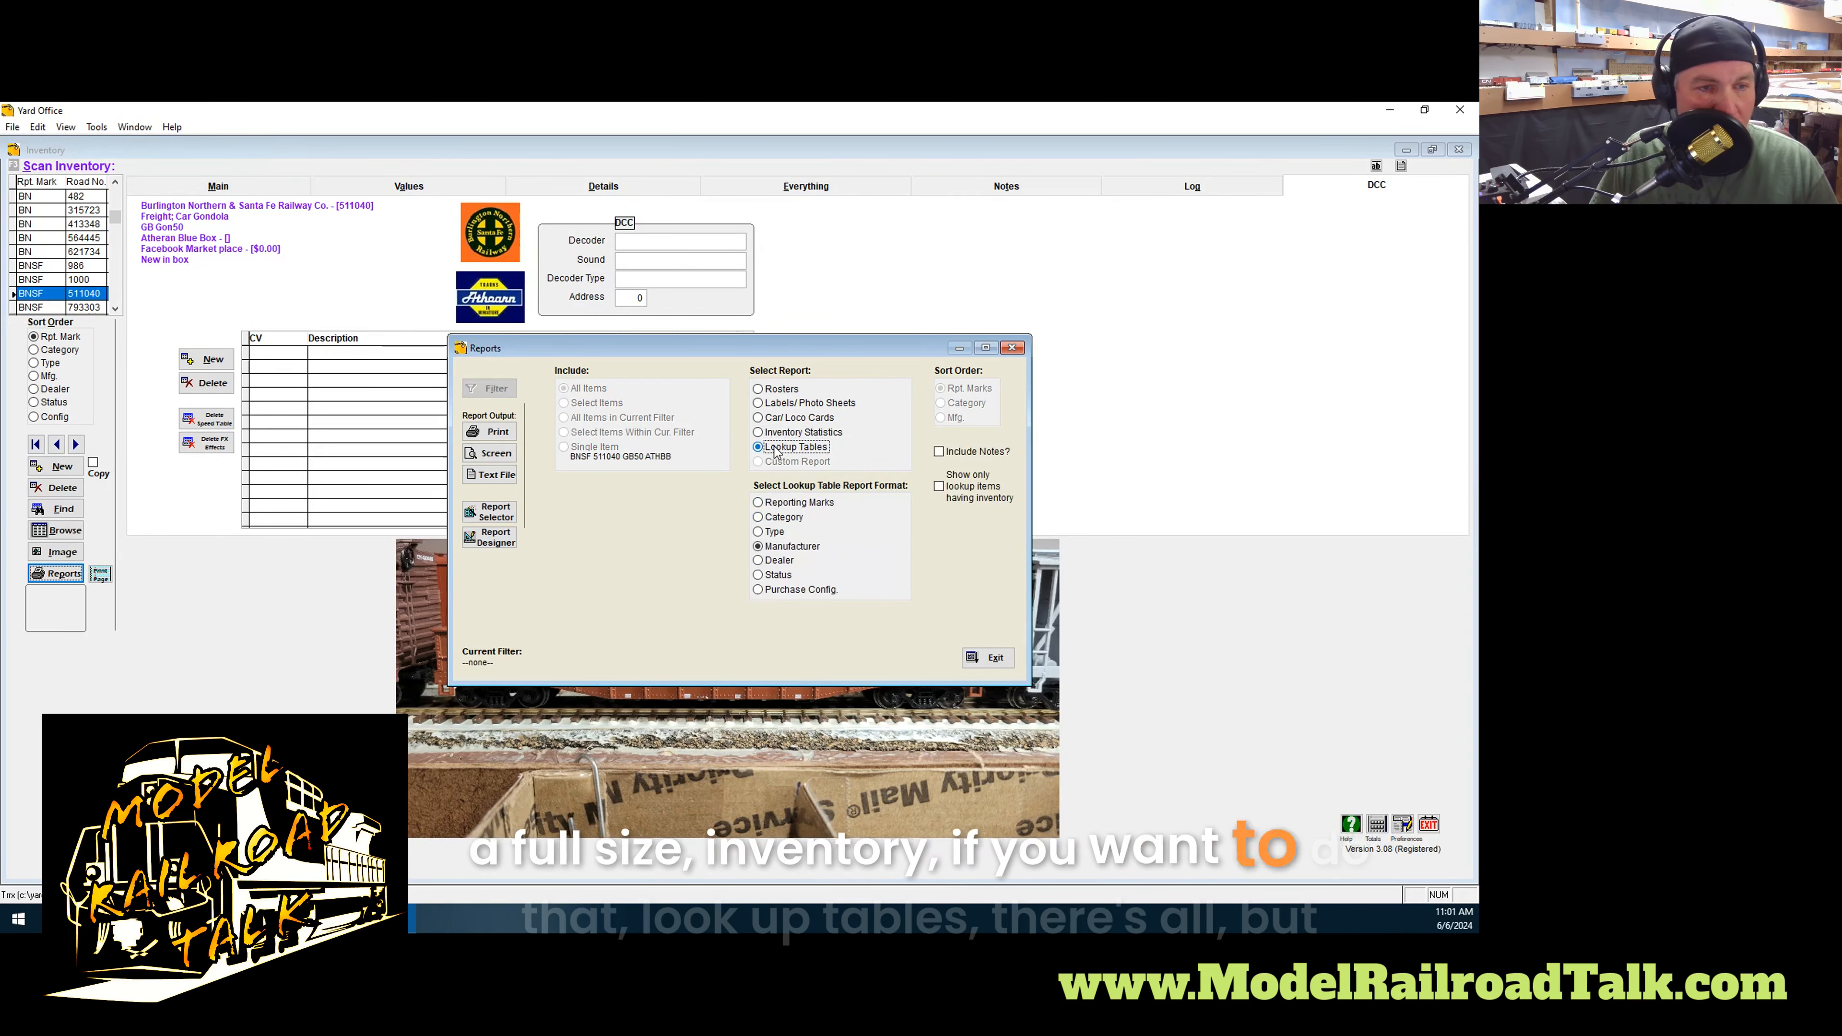
{"action": "left_click", "coordinate": [774, 392]}
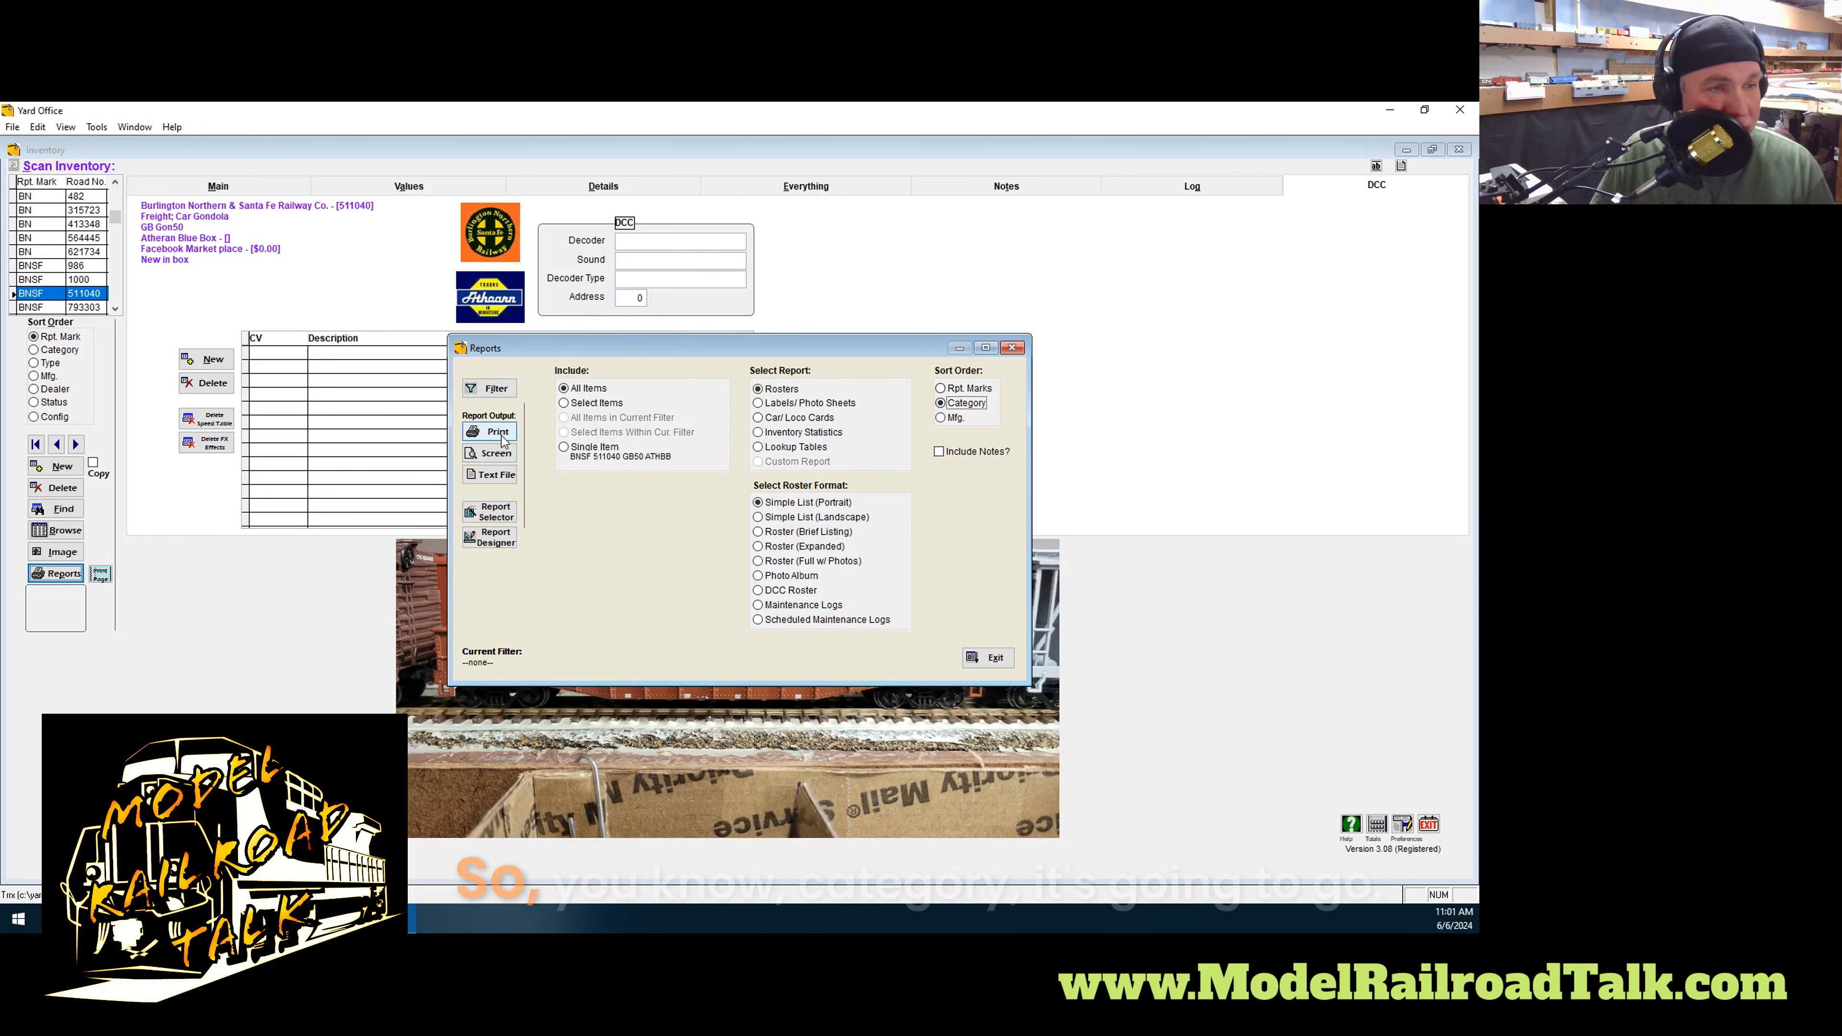
{"action": "left_click", "coordinate": [490, 453]}
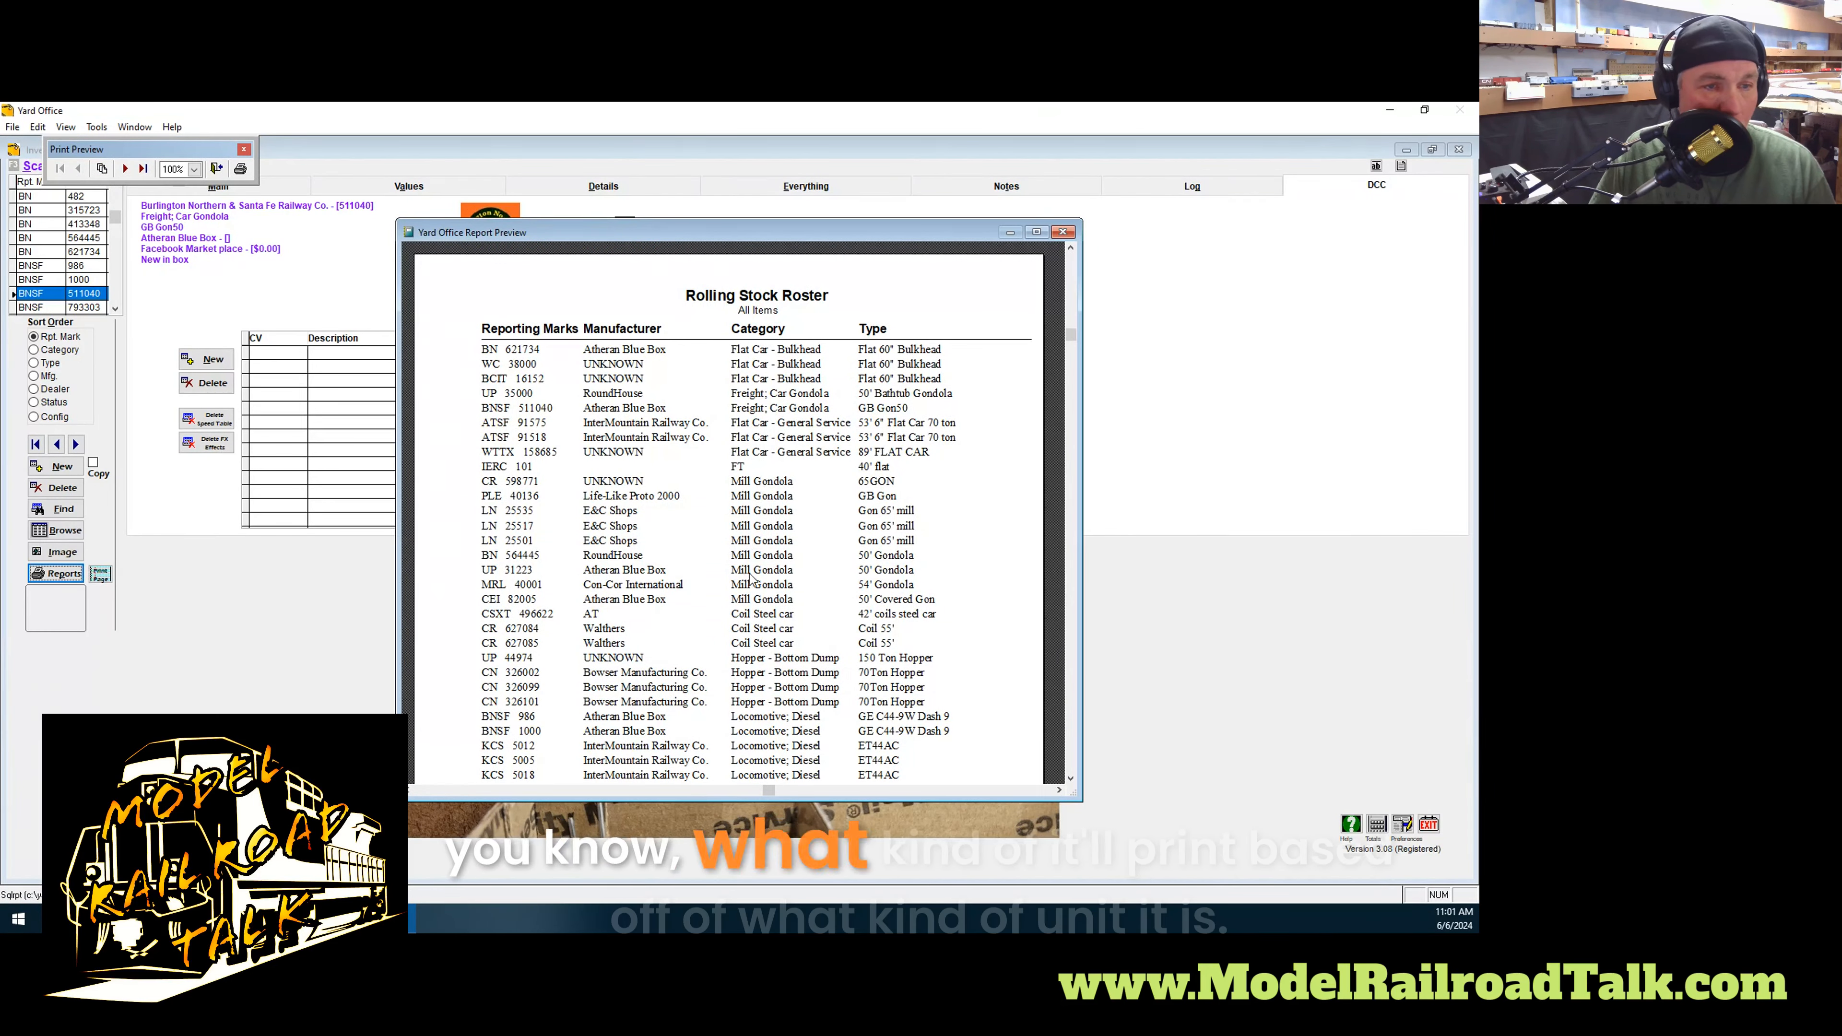
{"action": "scroll", "coordinate": [751, 578], "scroll_direction": "down", "scroll_amount": 10}
{"action": "scroll", "coordinate": [760, 579], "scroll_direction": "up", "scroll_amount": 12}
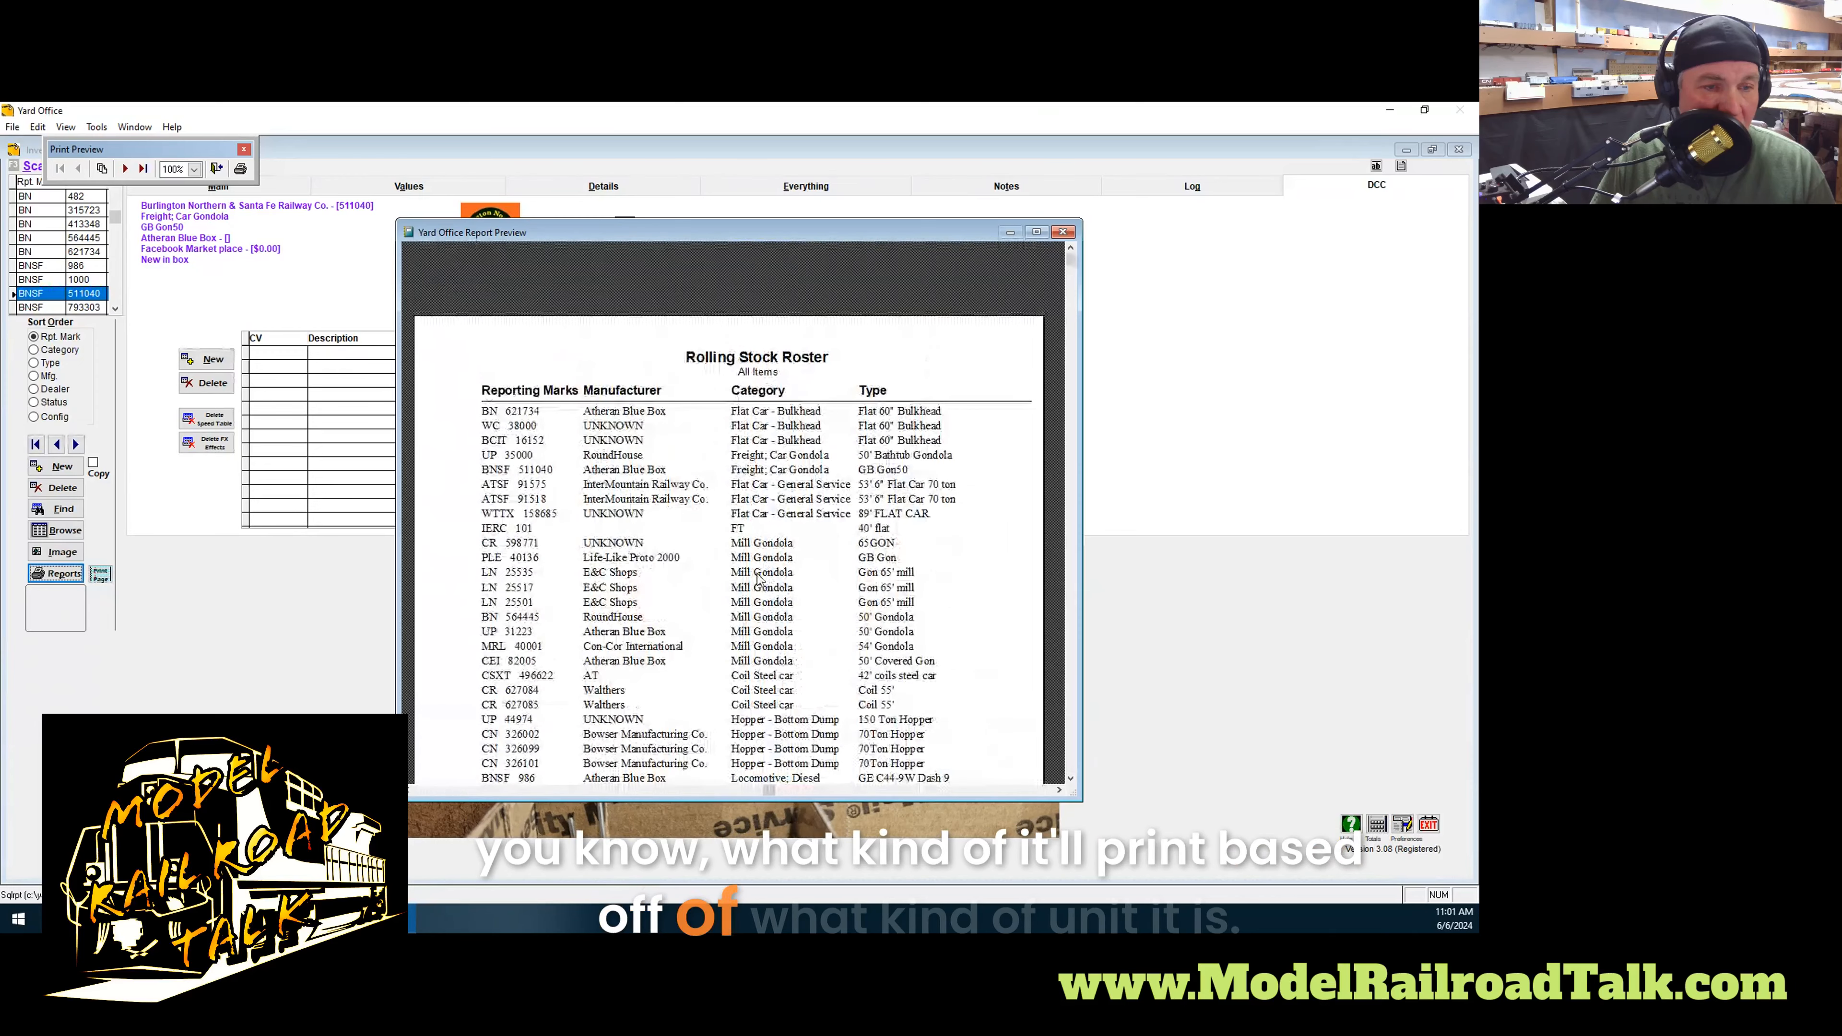
{"action": "left_click", "coordinate": [1062, 233]}
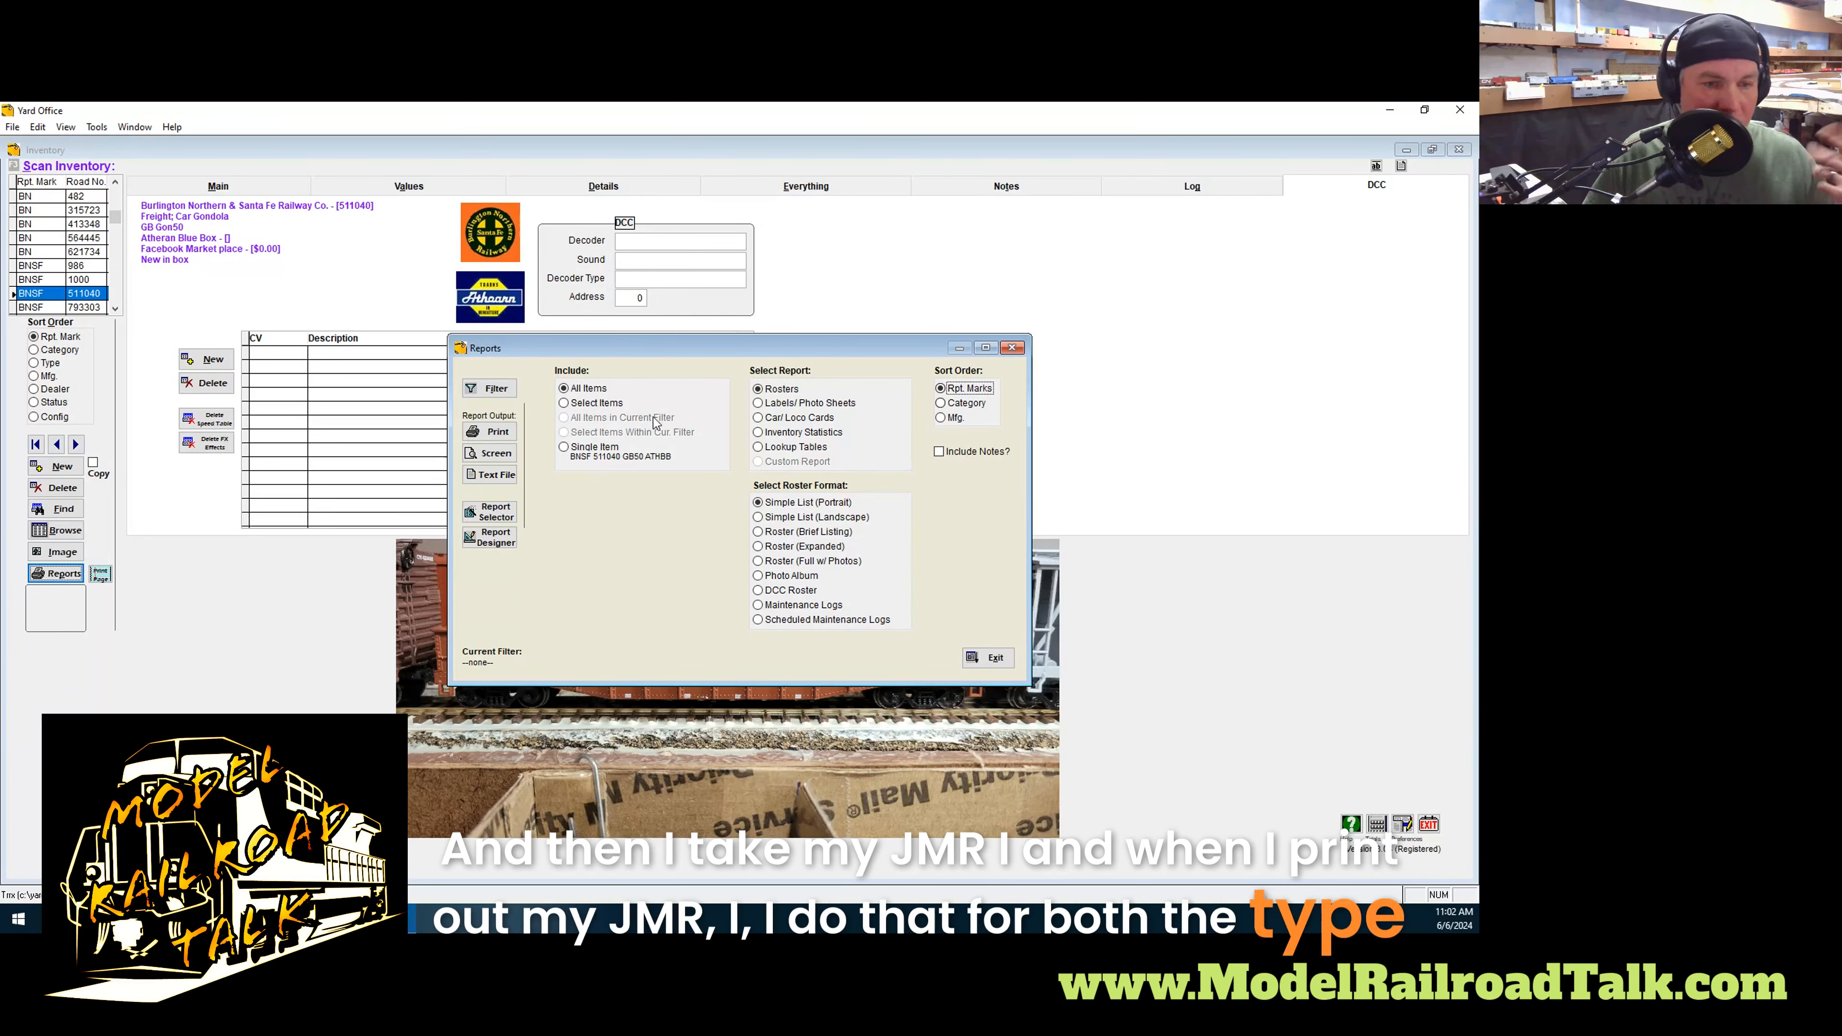
{"action": "left_click", "coordinate": [1013, 350]}
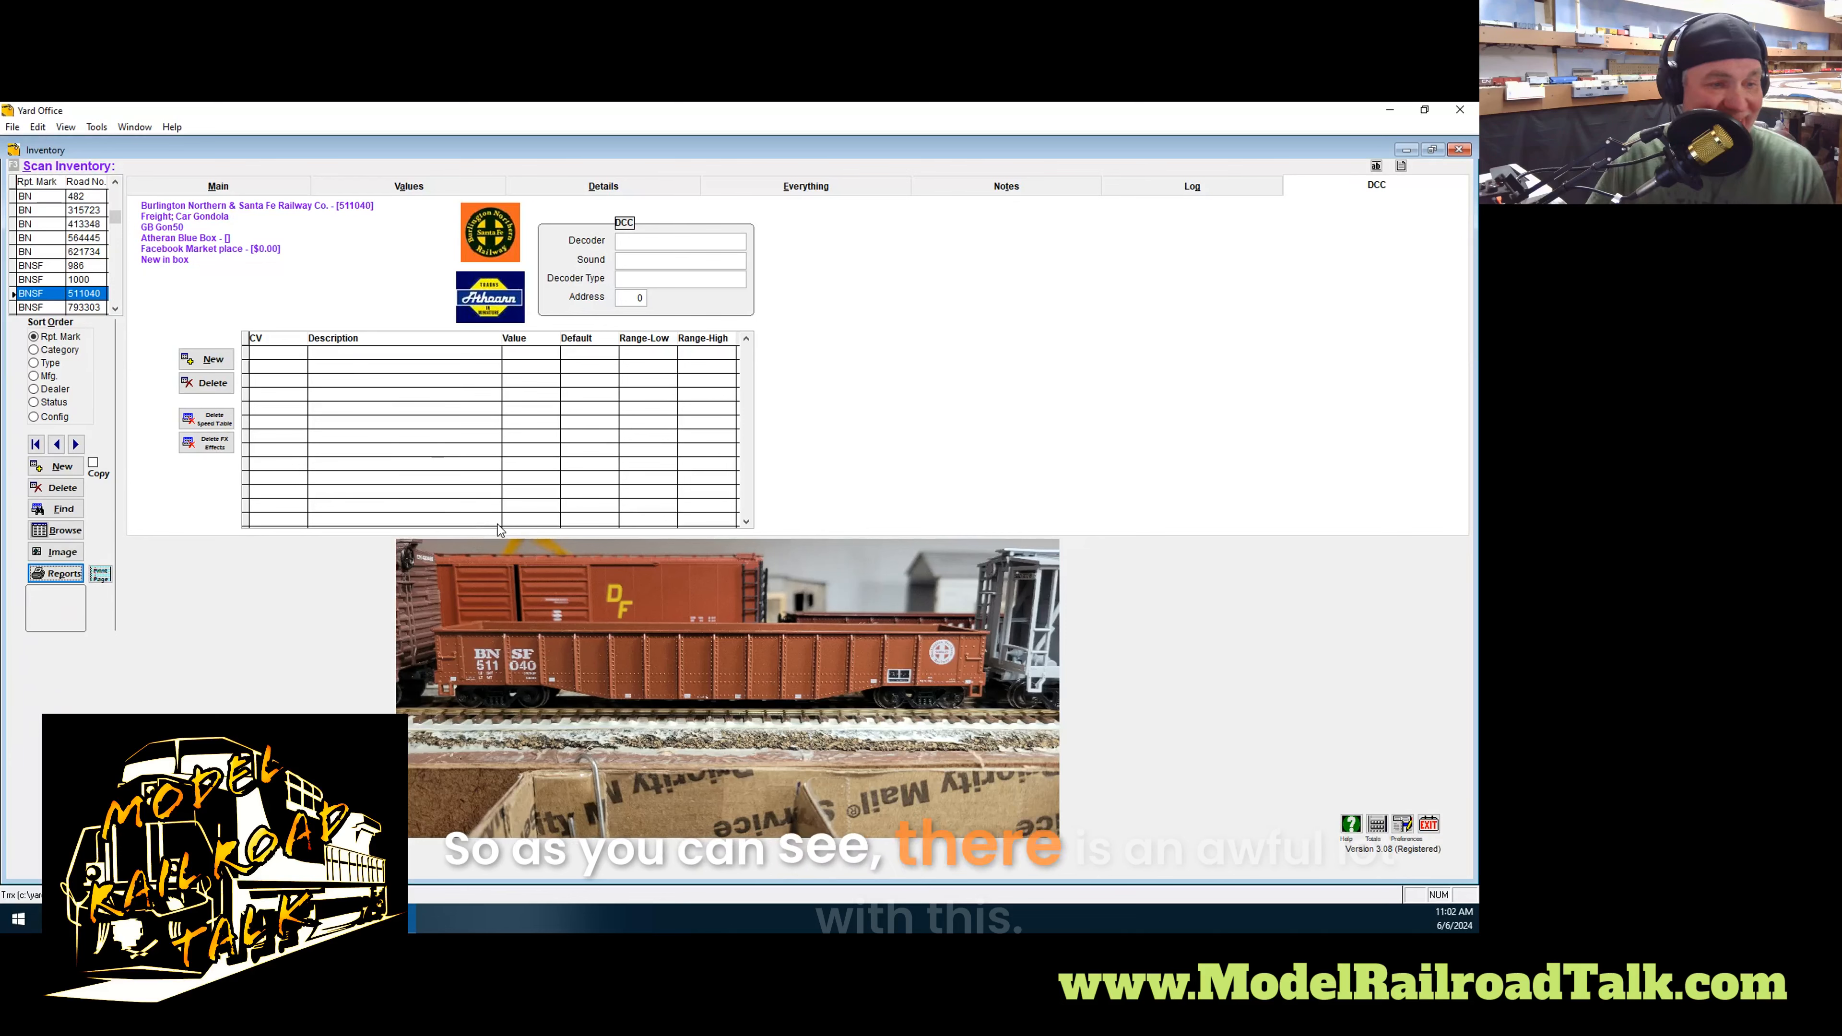
Look over the available program commands and the default system options in the preferences without changing anything, and exit the program
{"action": "left_click", "coordinate": [134, 127]}
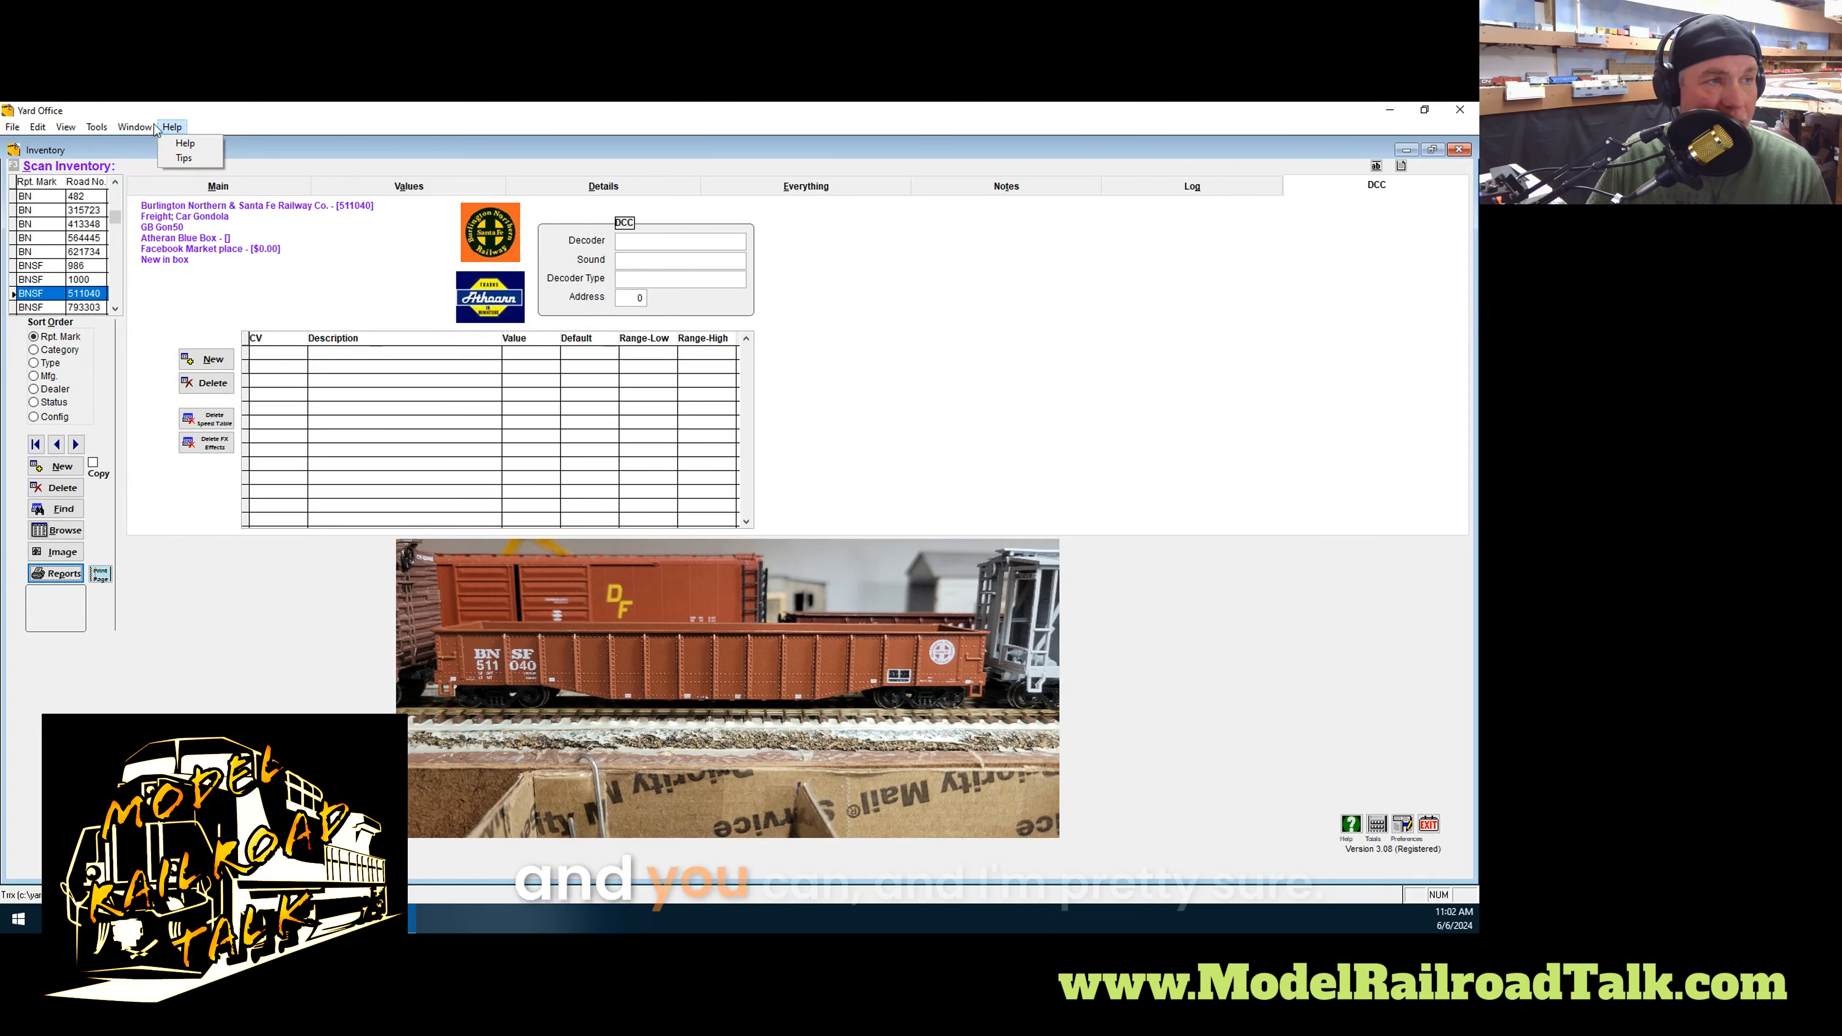
{"action": "mouse_move", "coordinate": [11, 130]}
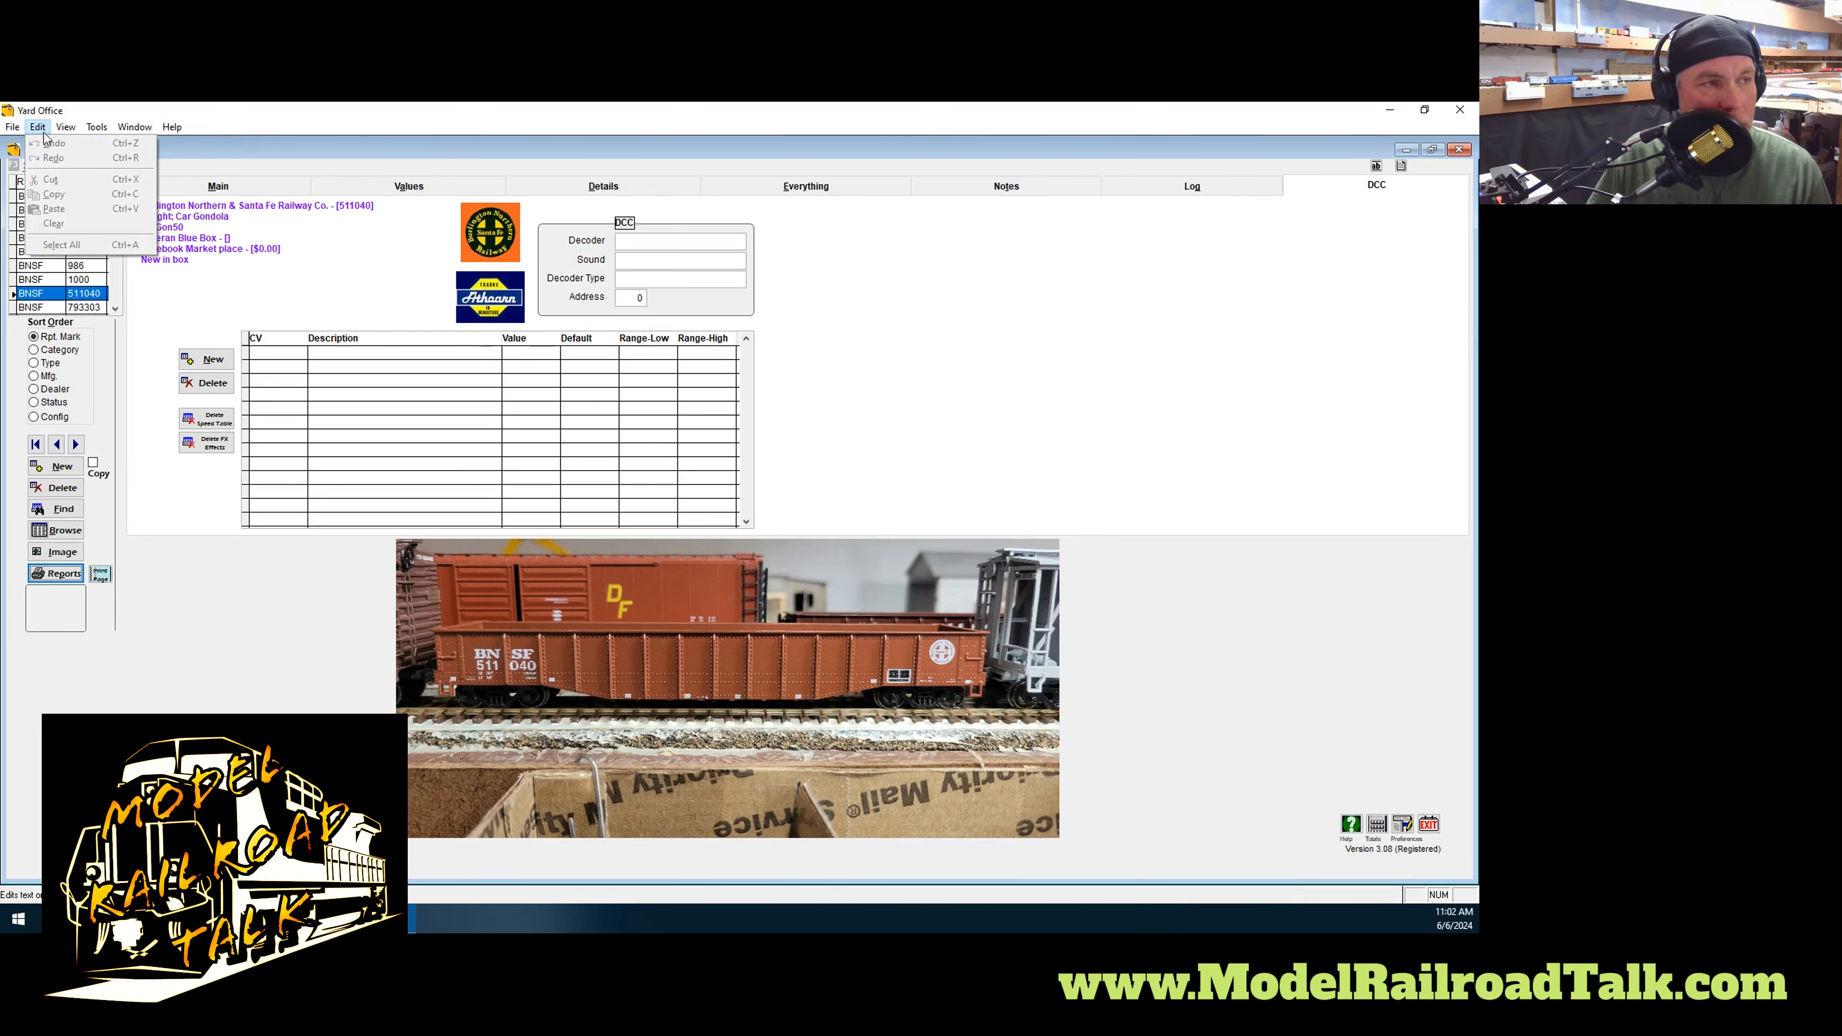
{"action": "mouse_move", "coordinate": [68, 136]}
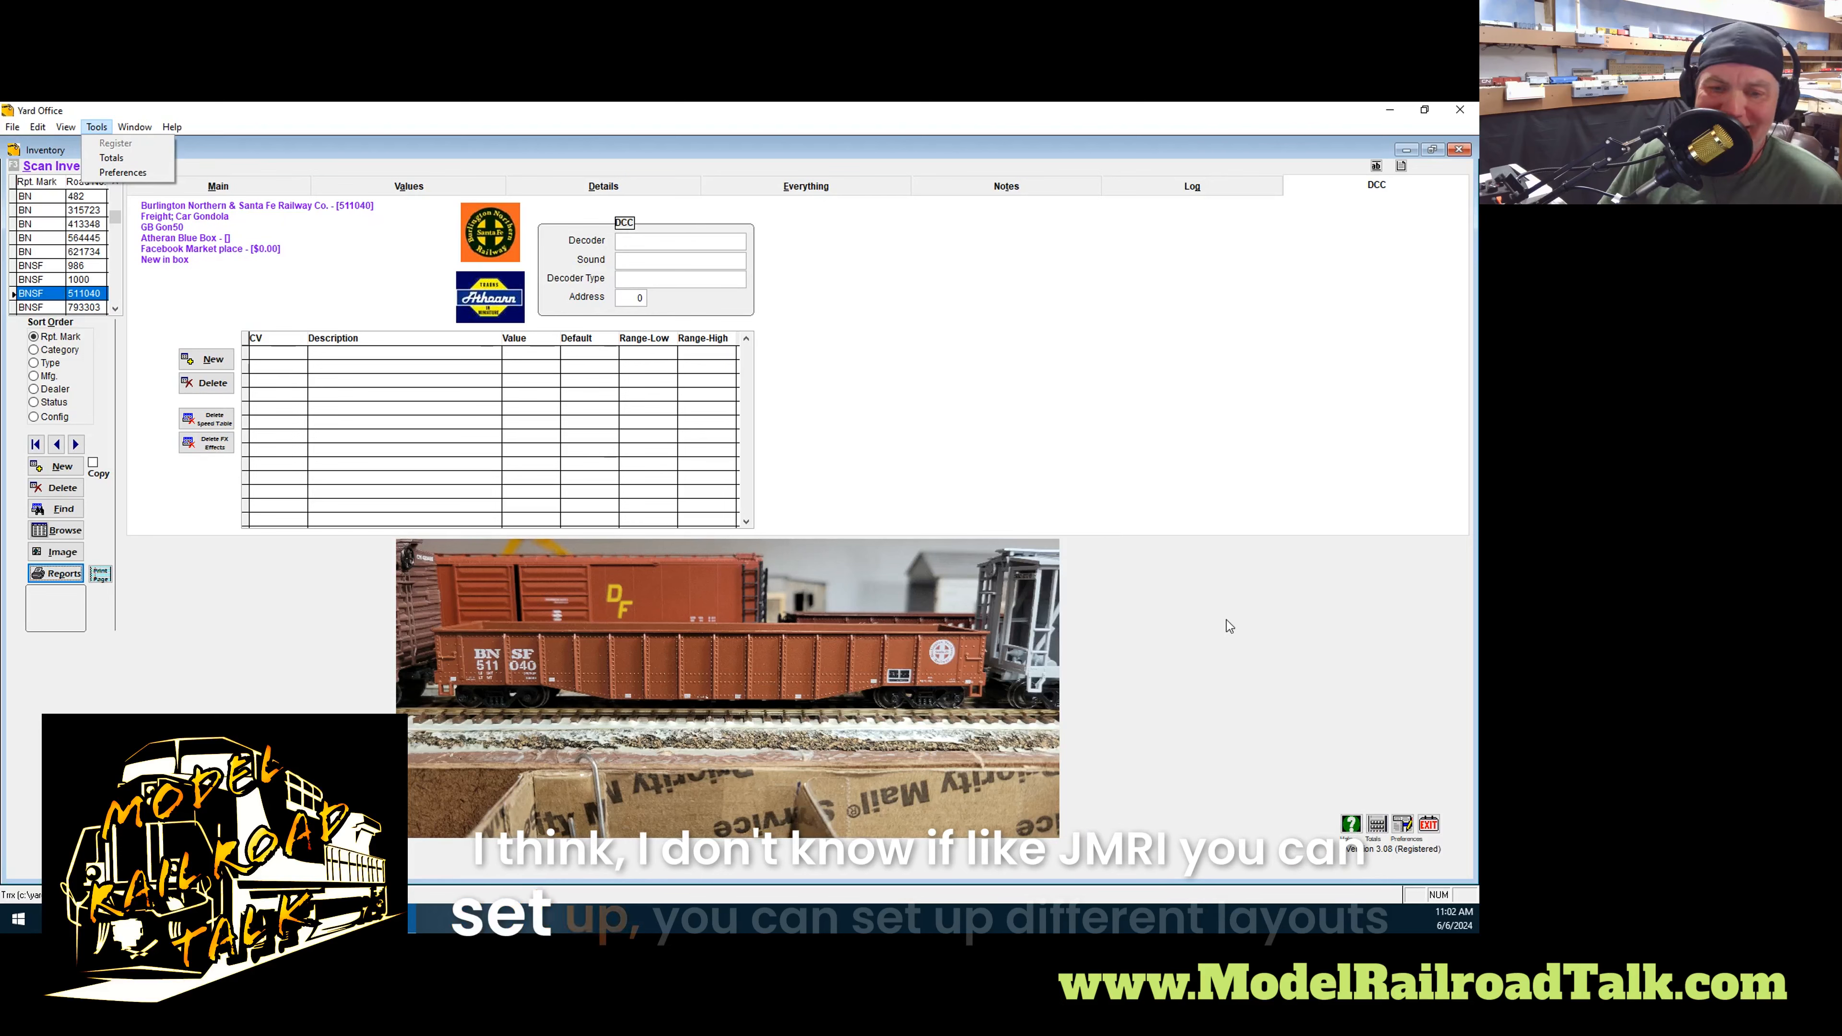
{"action": "left_click", "coordinate": [1402, 826]}
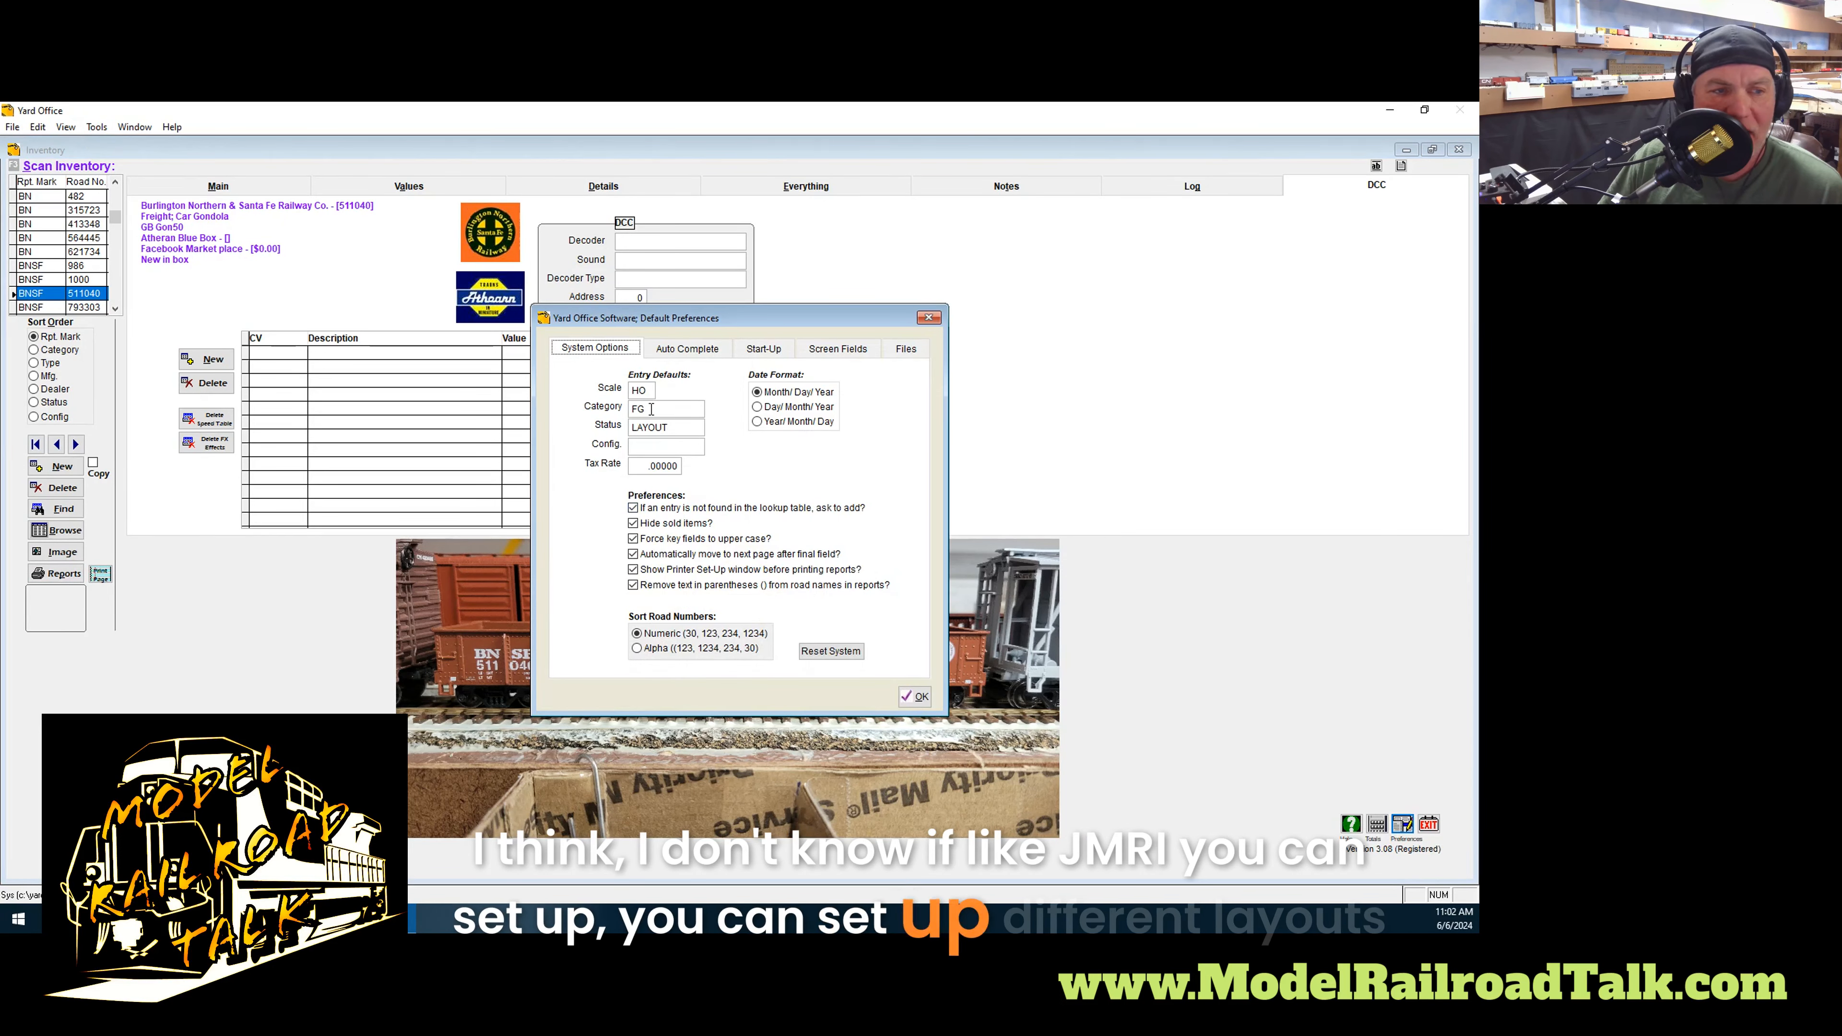
{"action": "left_click", "coordinate": [928, 318]}
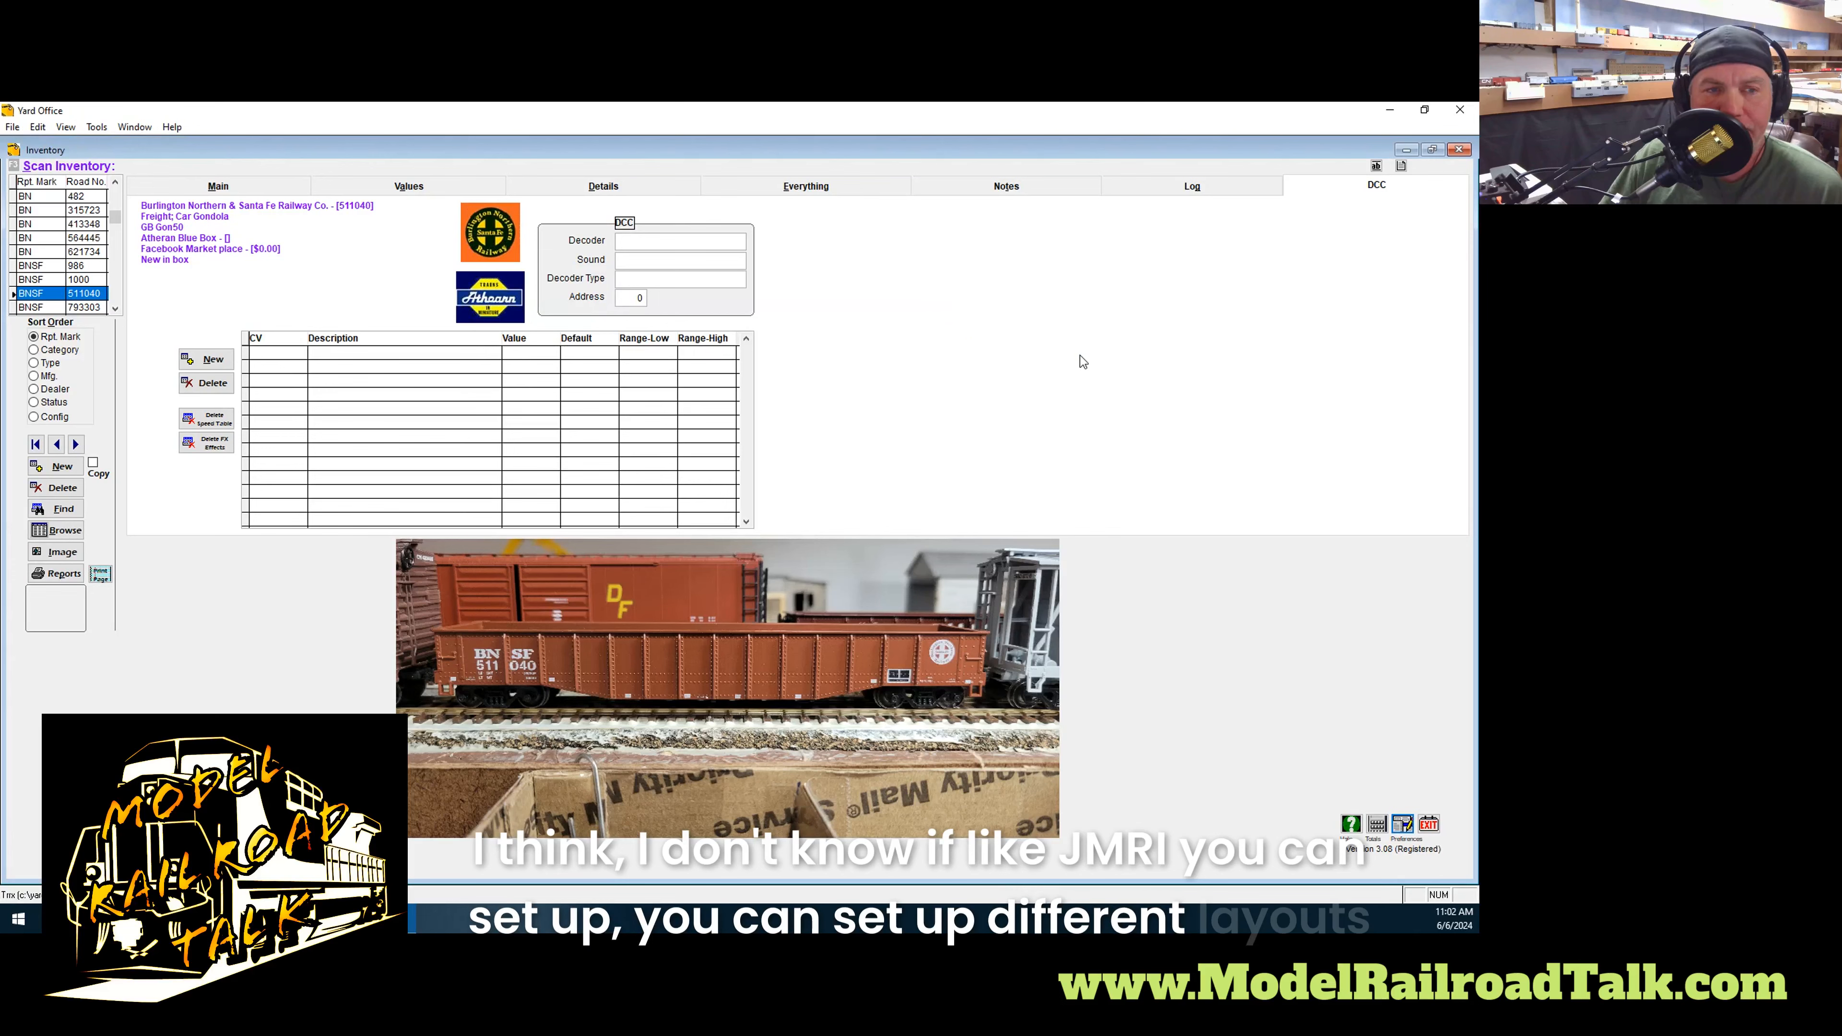
{"action": "left_click", "coordinate": [1460, 151]}
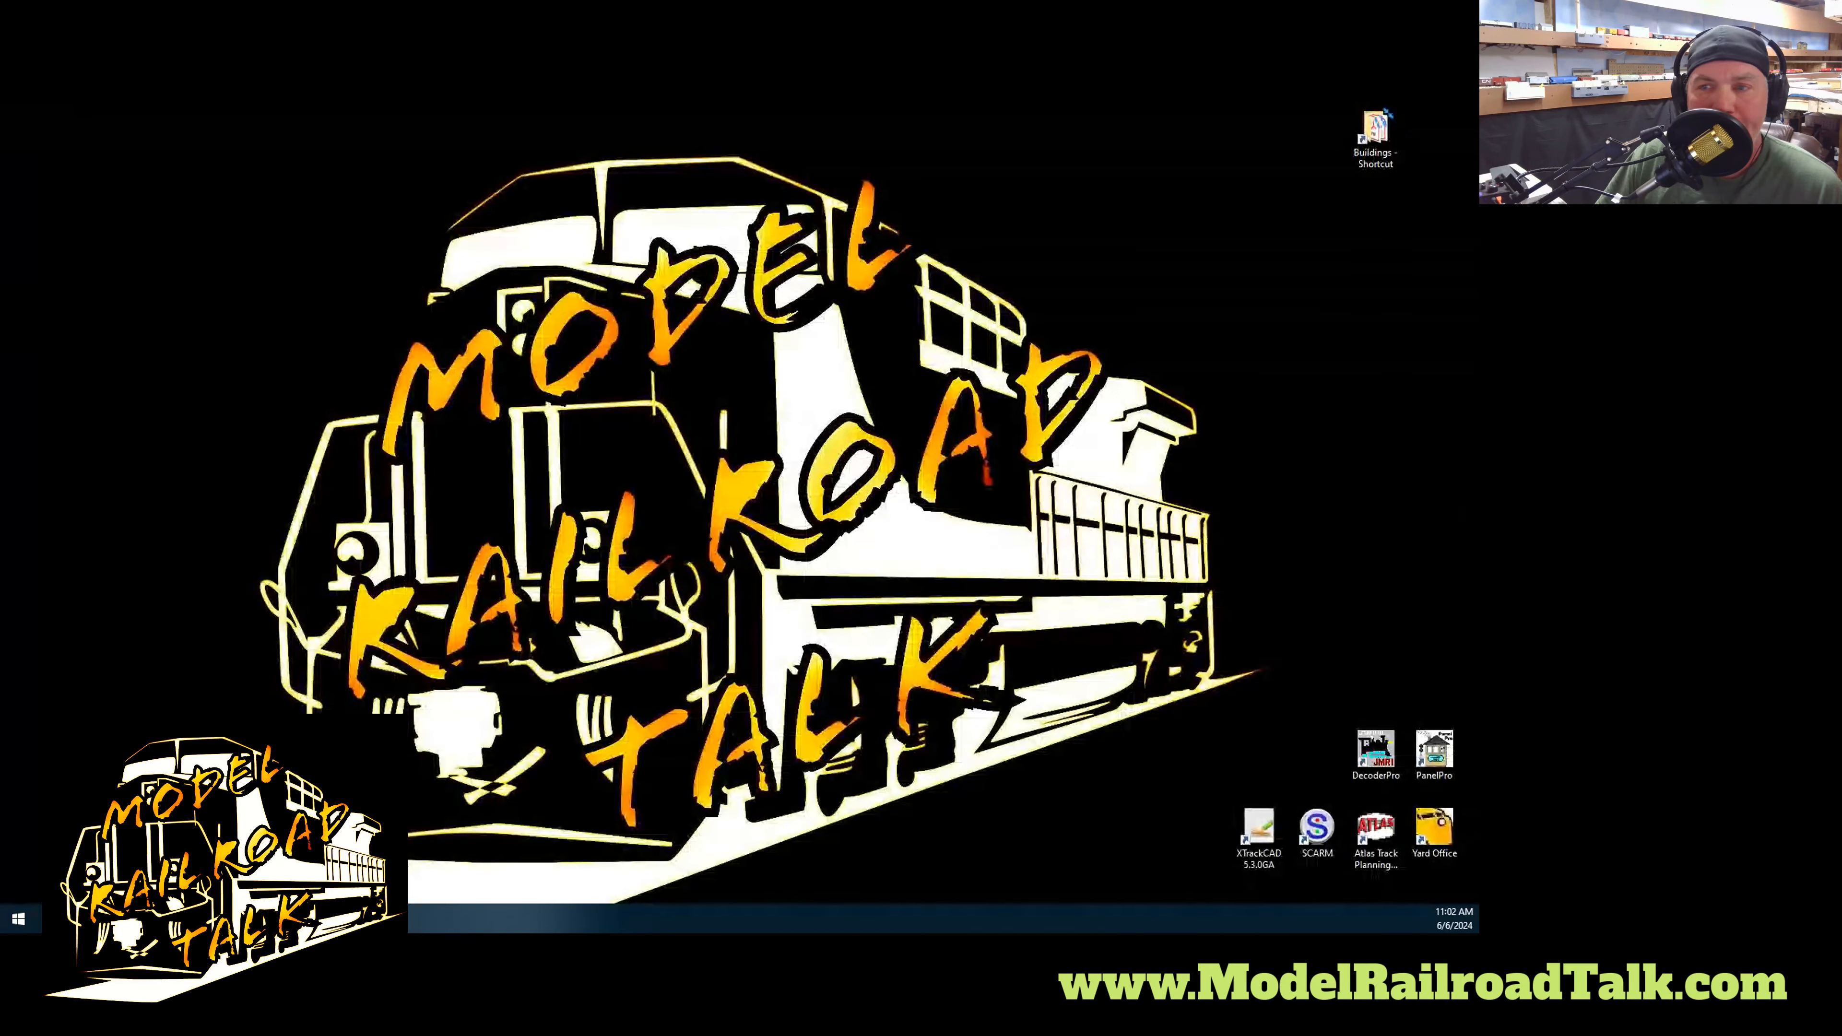